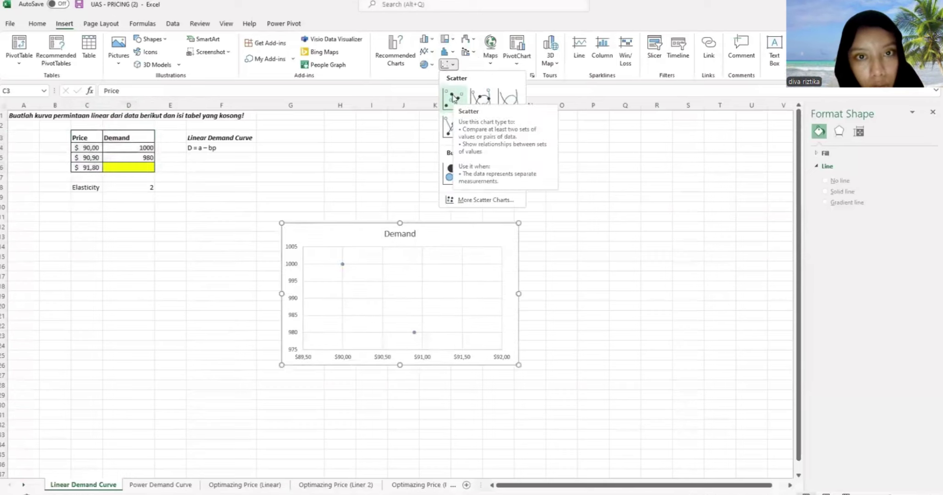
# Insert a scatter chart of the price and demand table and add a linear trendline to its data points
pyautogui.click(452, 98)
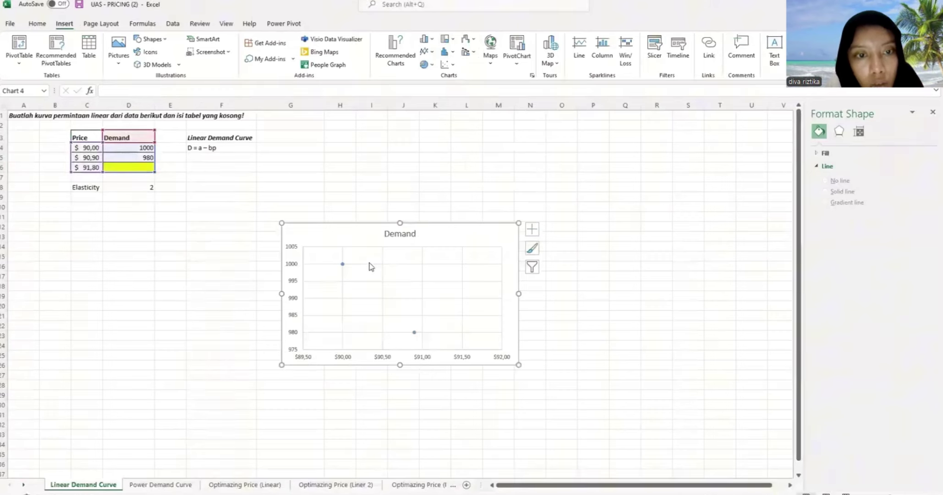
pyautogui.rightClick(343, 264)
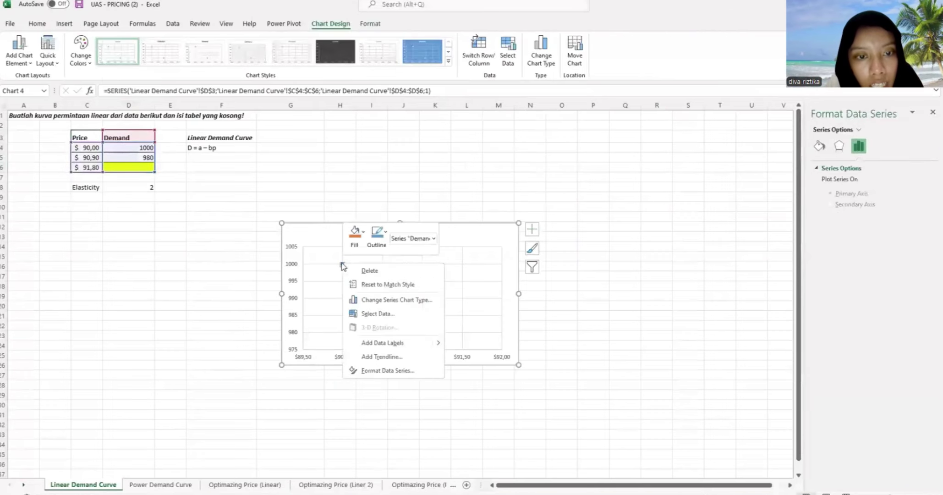
pyautogui.click(383, 357)
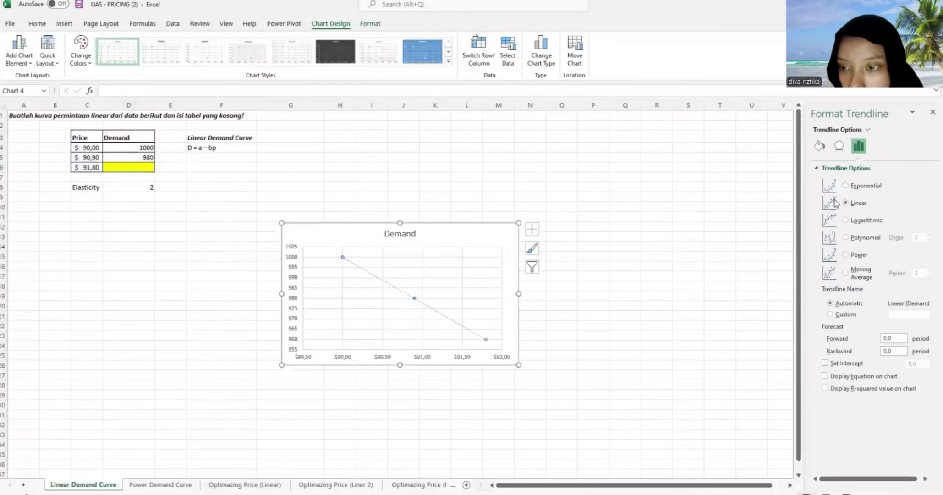
# Display the trendline's equation on the chart and move the chart up beside the Linear Demand Curve formula
pyautogui.click(826, 375)
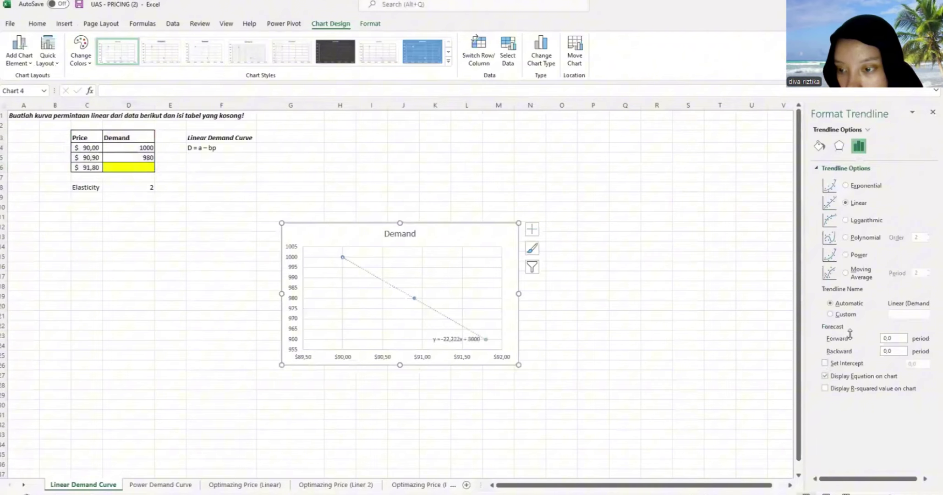
pyautogui.click(932, 111)
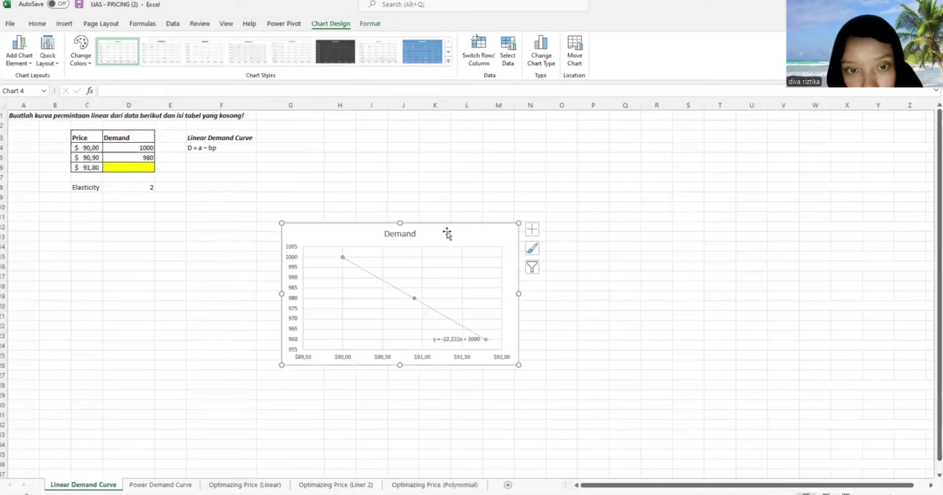
pyautogui.moveTo(446, 233); pyautogui.dragTo(455, 124)
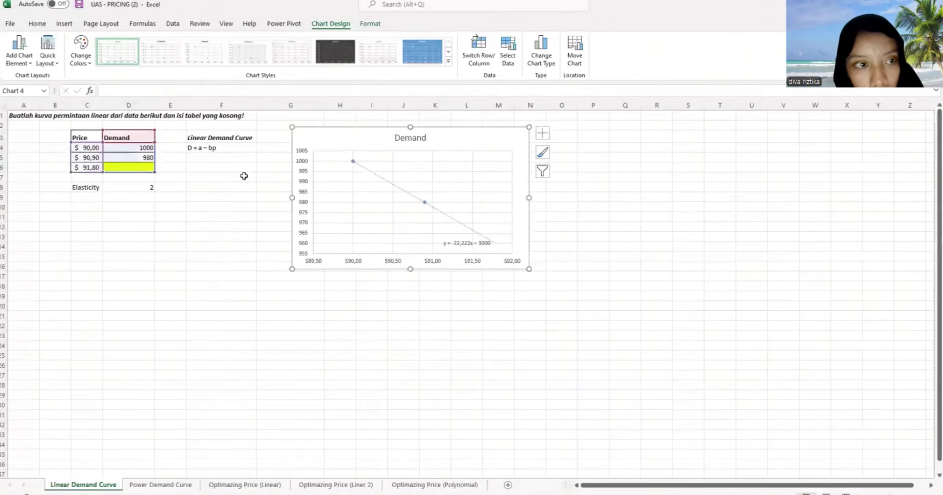
# Label cell C10 "Demand" and write the general linear formula a-bp beside it in D10
pyautogui.click(95, 204)
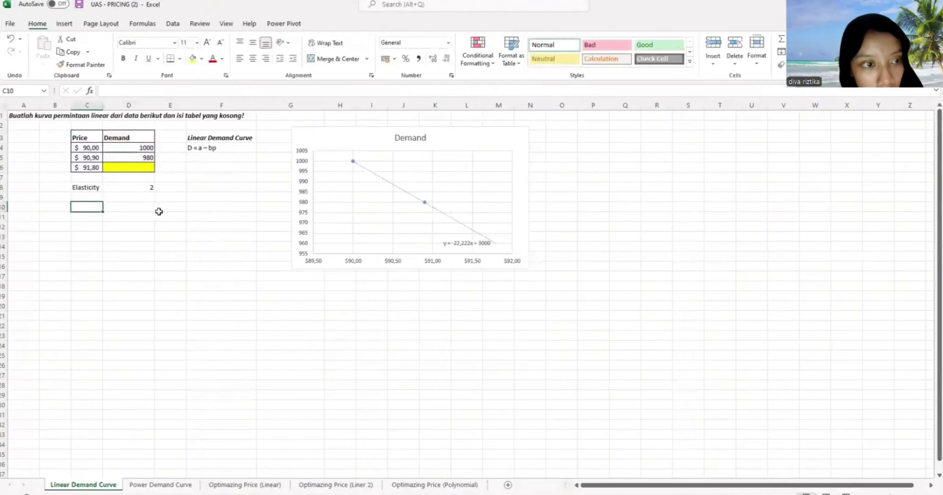
pyautogui.write('D')
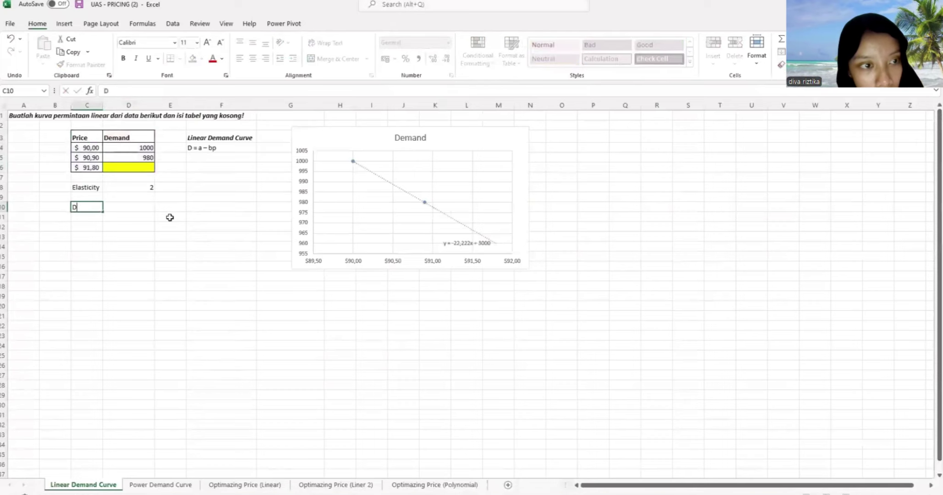
pyautogui.write('emand')
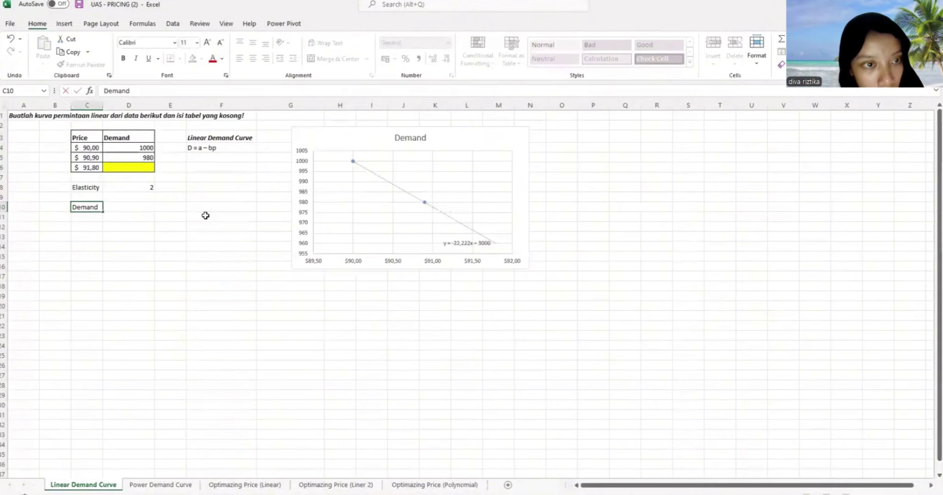
pyautogui.click(124, 207)
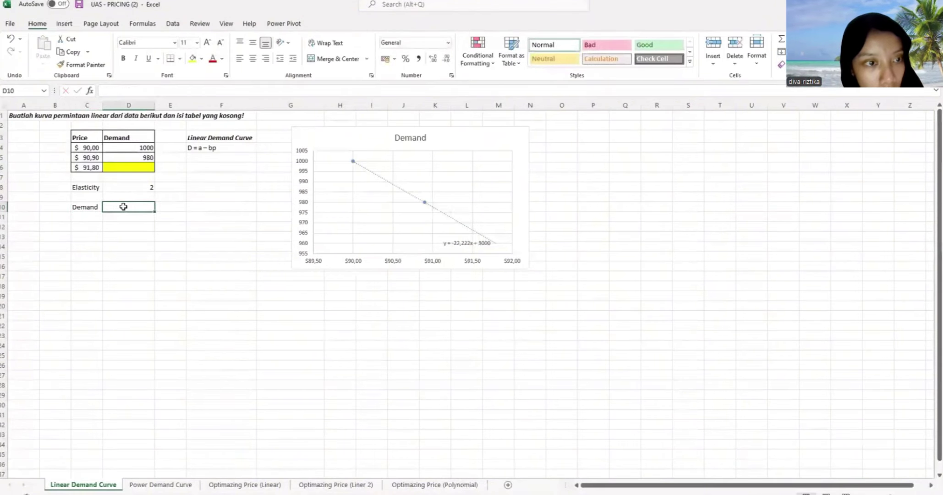
pyautogui.write('a')
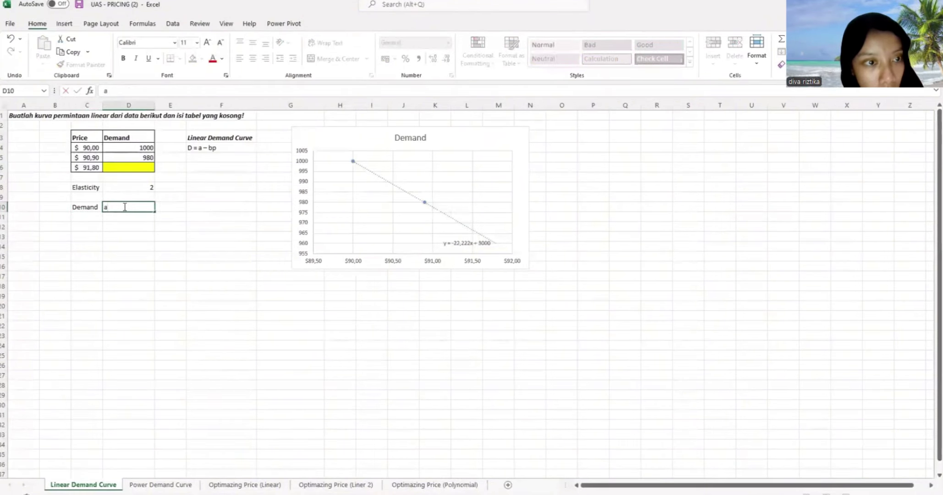
pyautogui.write('-bp')
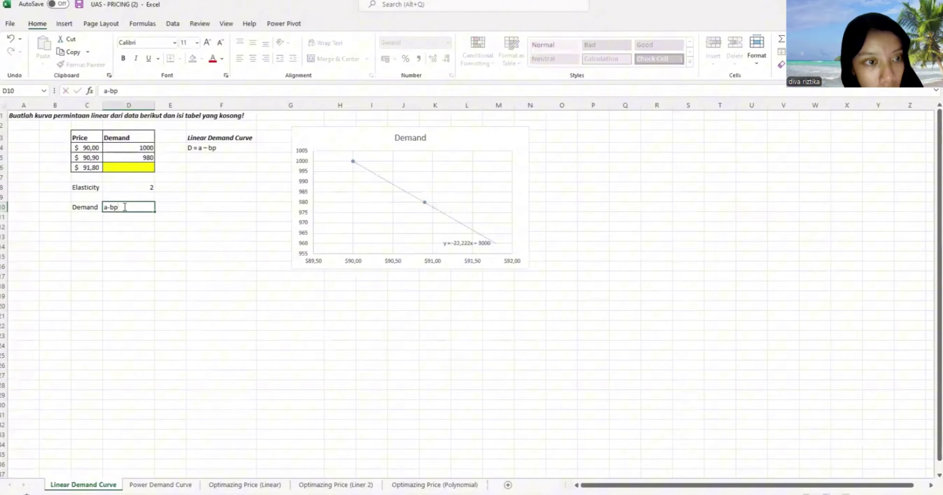
# Write the trendline's coefficients as 3000-22,22 in D11, beneath the general formula
pyautogui.click(122, 218)
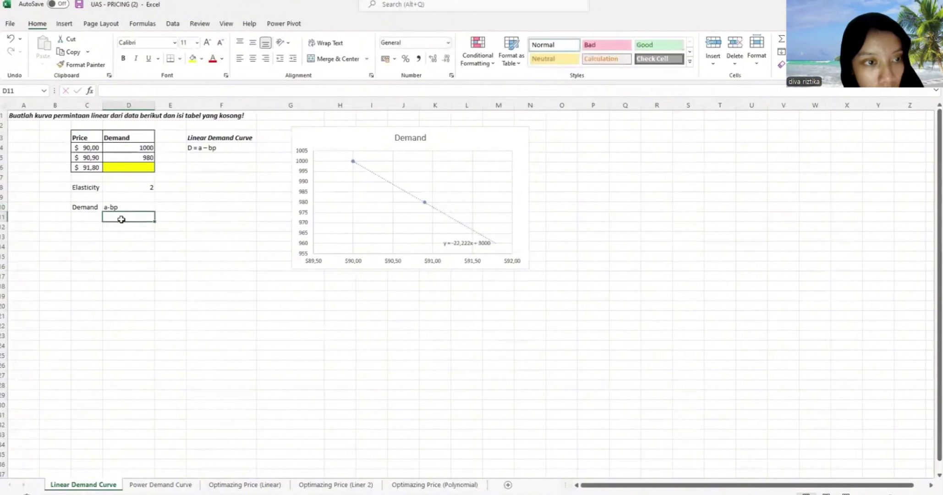
pyautogui.write('3')
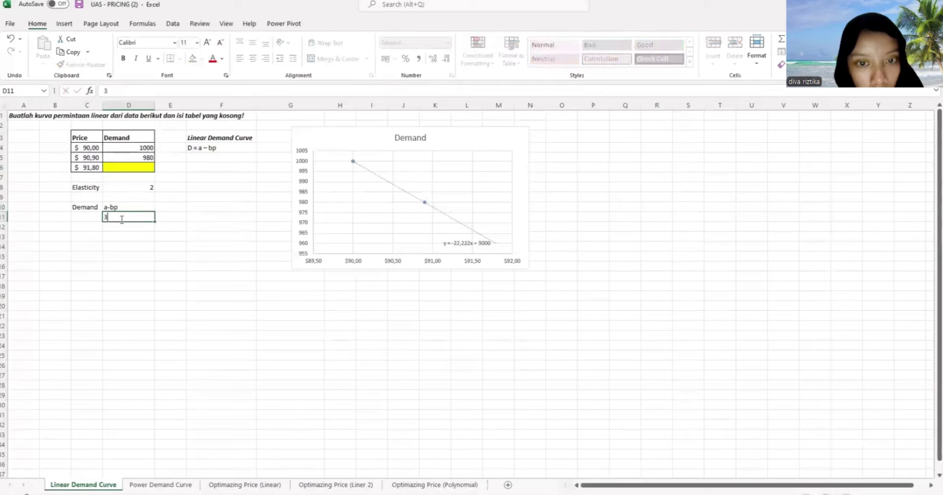
pyautogui.write('000')
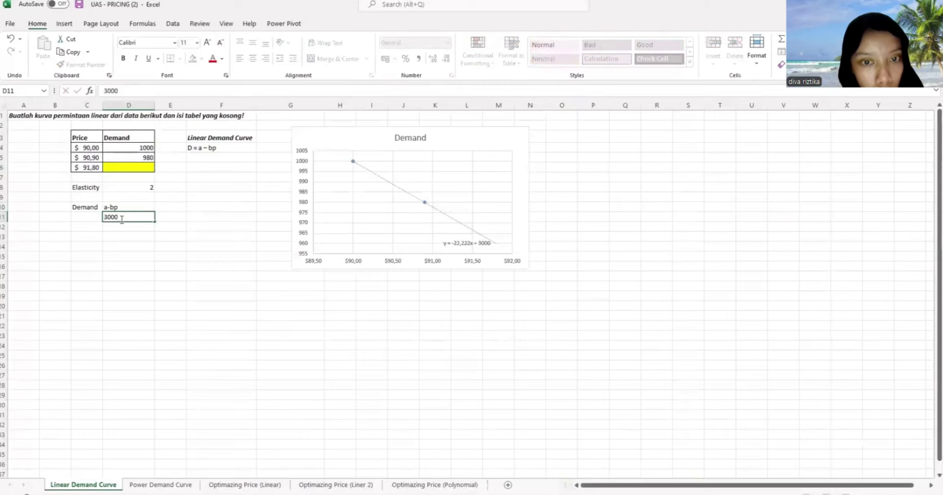
pyautogui.write('-')
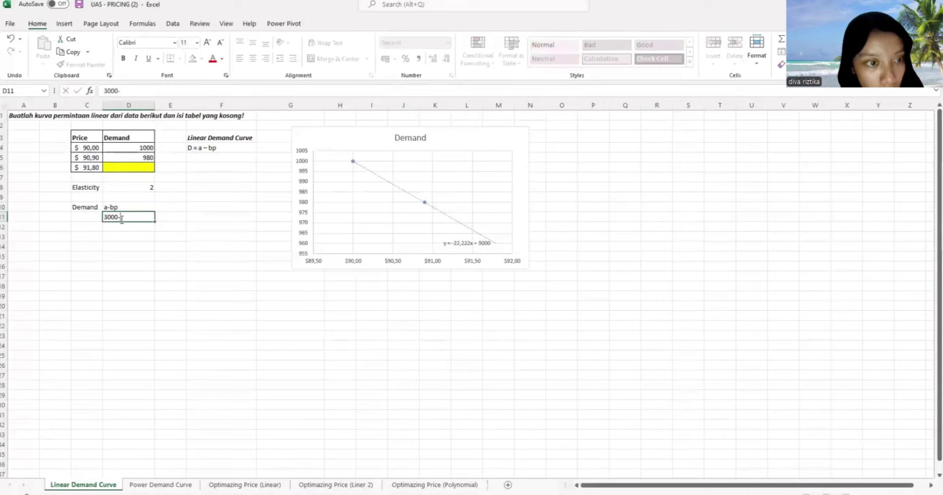
pyautogui.write('22')
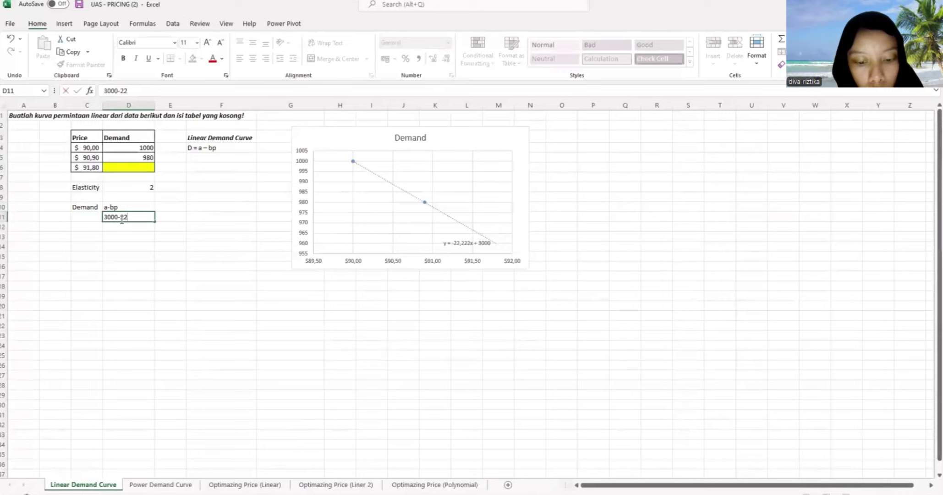
pyautogui.write(',2')
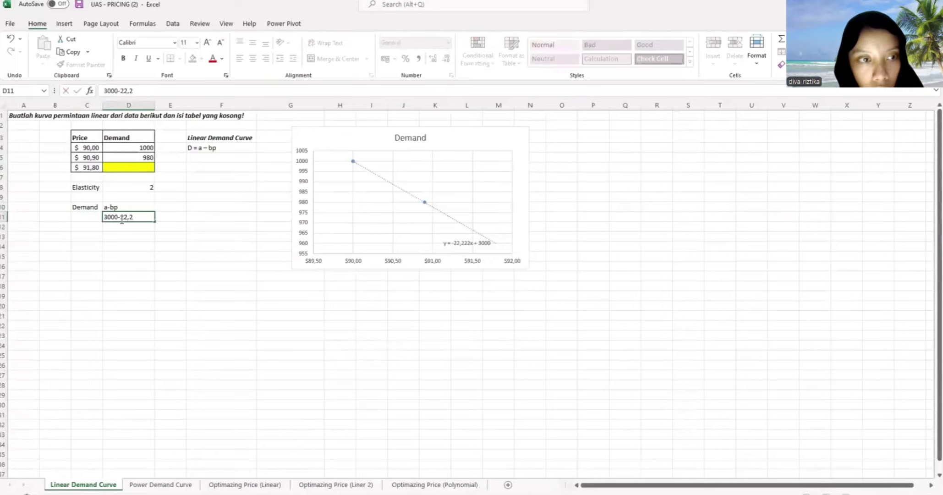
pyautogui.write('22')
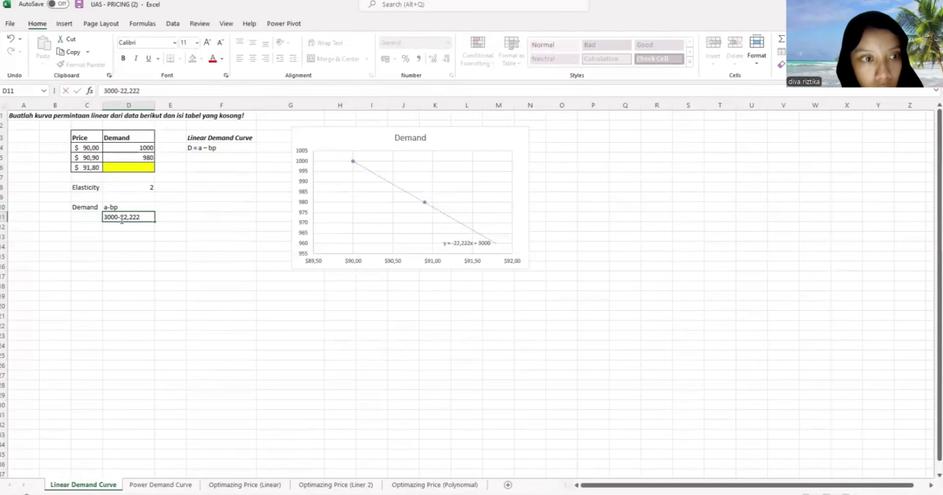
pyautogui.press('BackSpace')
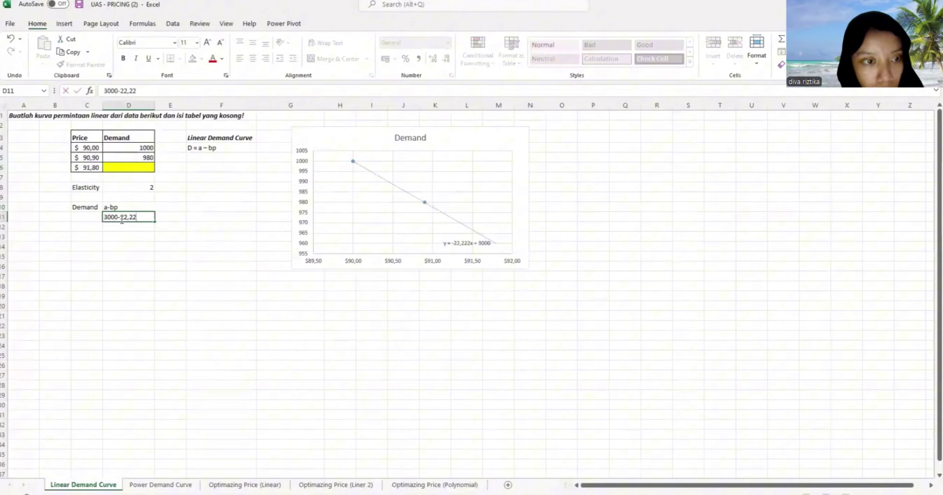
# Calculate the missing demand for the $91,80 price in the yellow cell D6 with =3000-22,22*C6
pyautogui.click(136, 169)
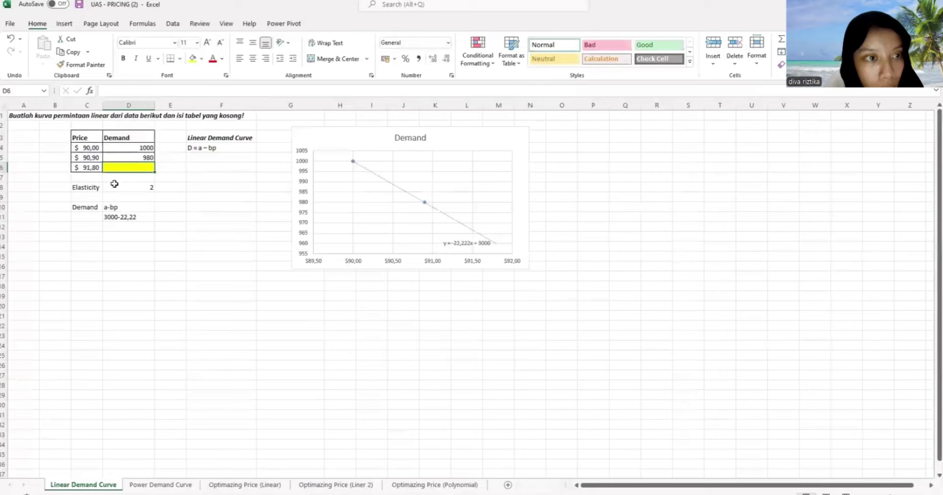
pyautogui.write('=')
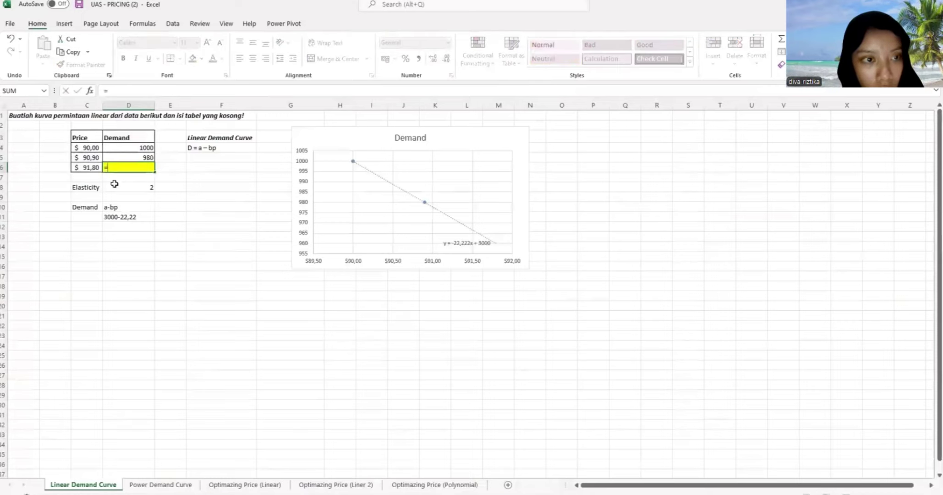
pyautogui.write('300')
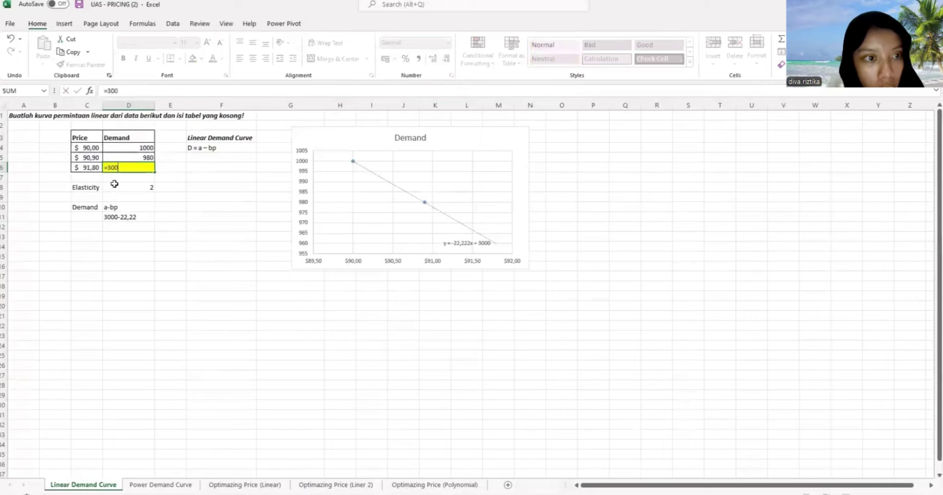
pyautogui.write('0')
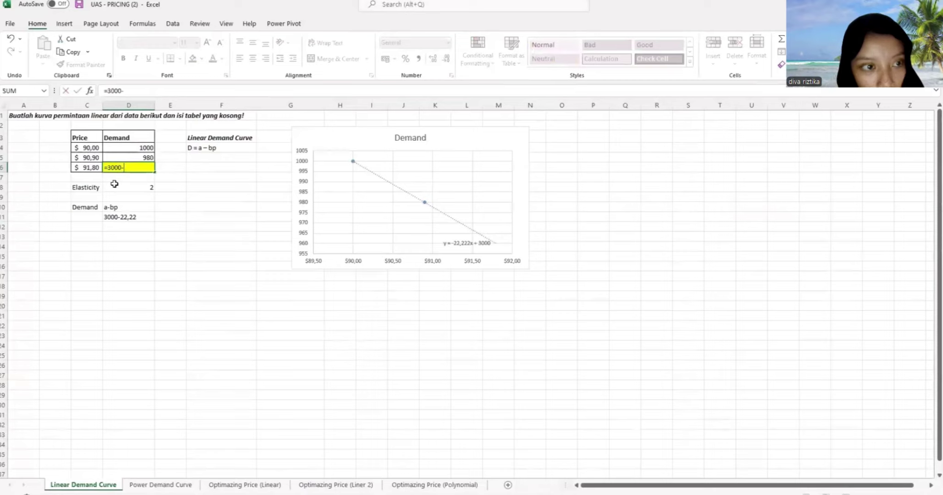
pyautogui.write('-22,')
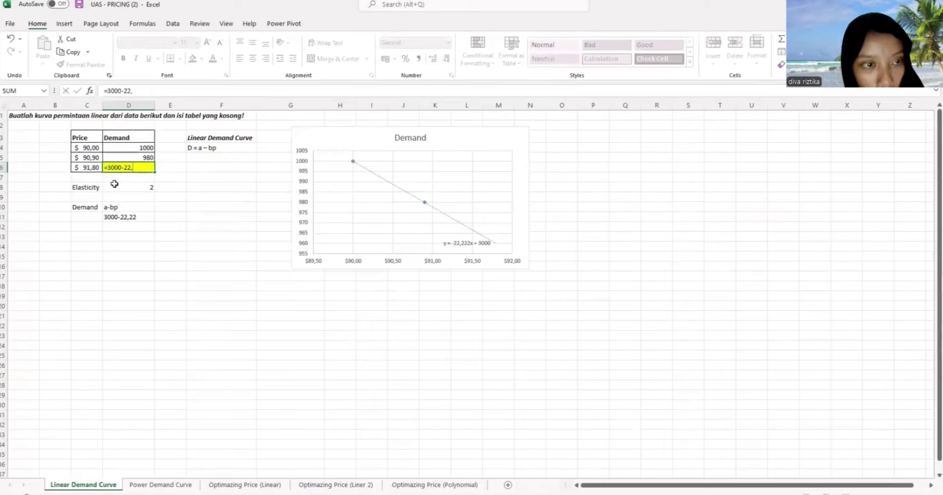
pyautogui.write('22')
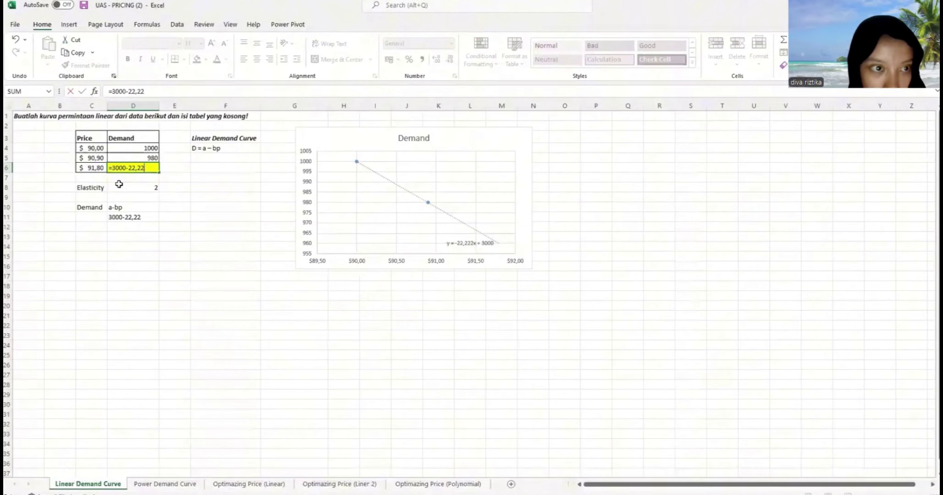
pyautogui.write('*')
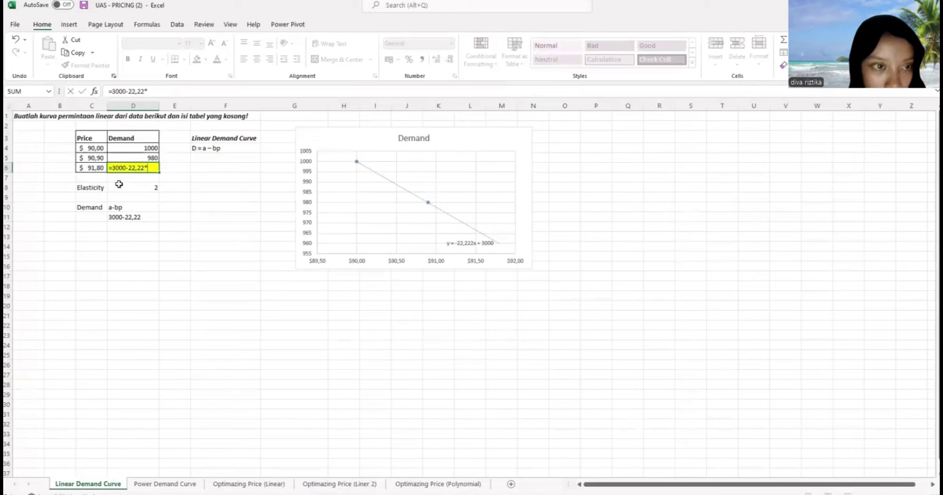
pyautogui.click(90, 168)
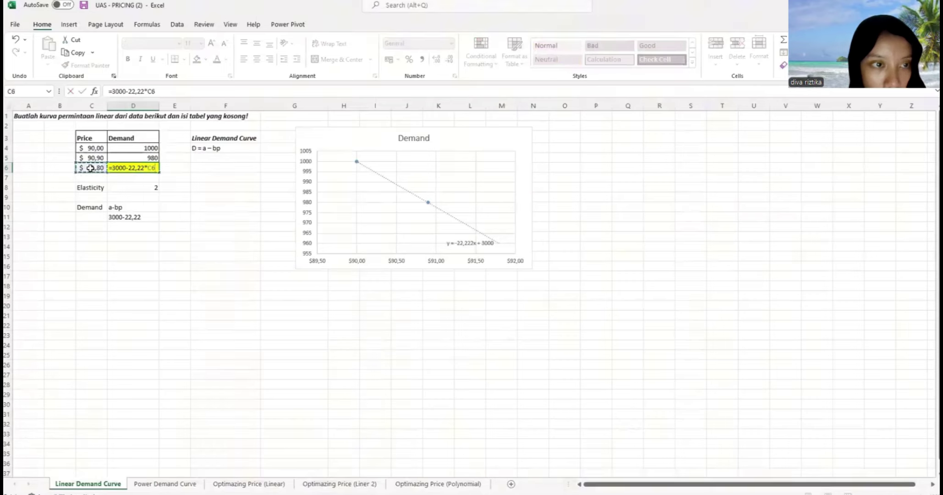
pyautogui.press('Return')
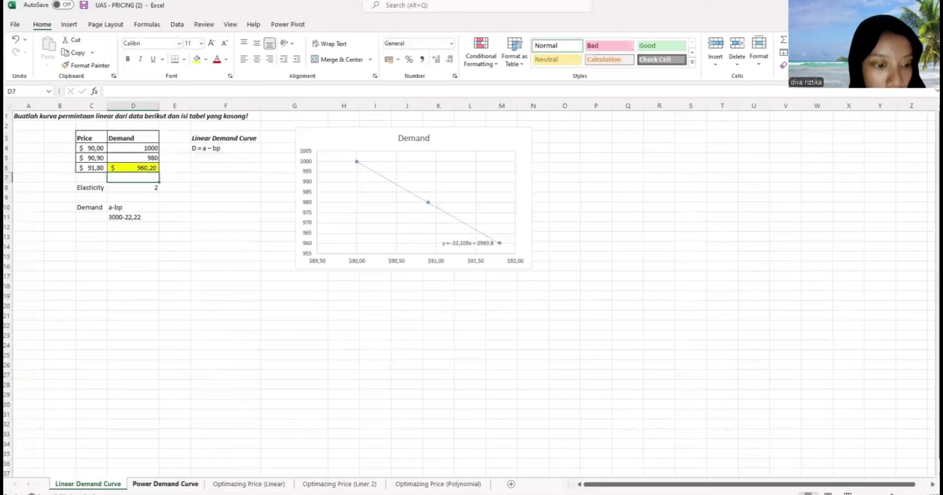
# On the Power Demand Curve sheet, set the estimated coefficient a in B1 to 1000000
pyautogui.click(165, 483)
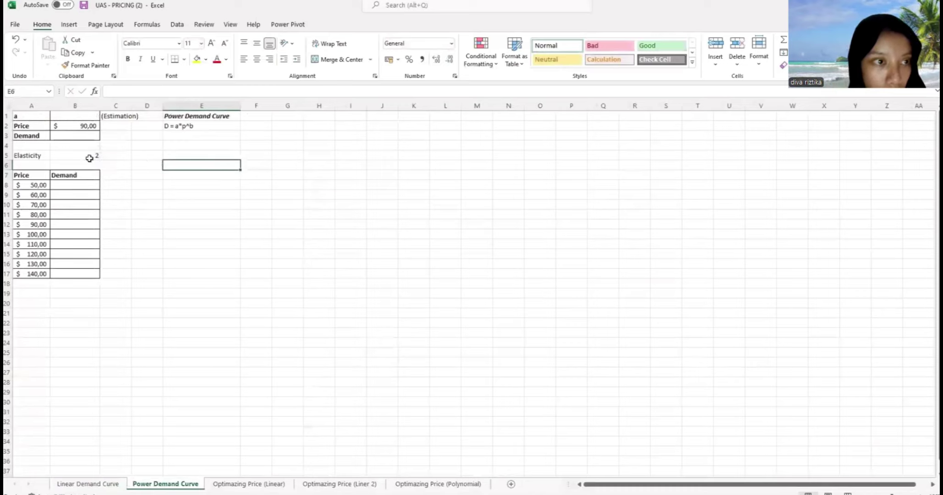
pyautogui.click(93, 116)
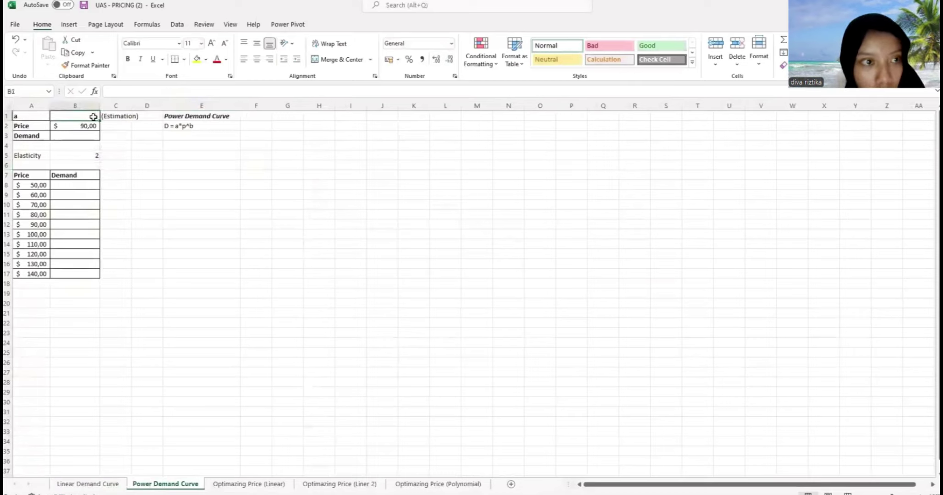
pyautogui.write('1000000')
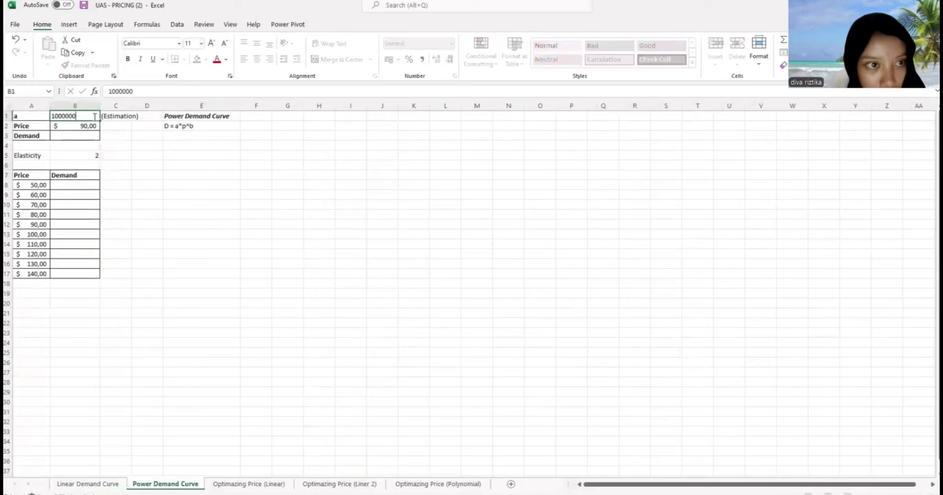
pyautogui.press('Return')
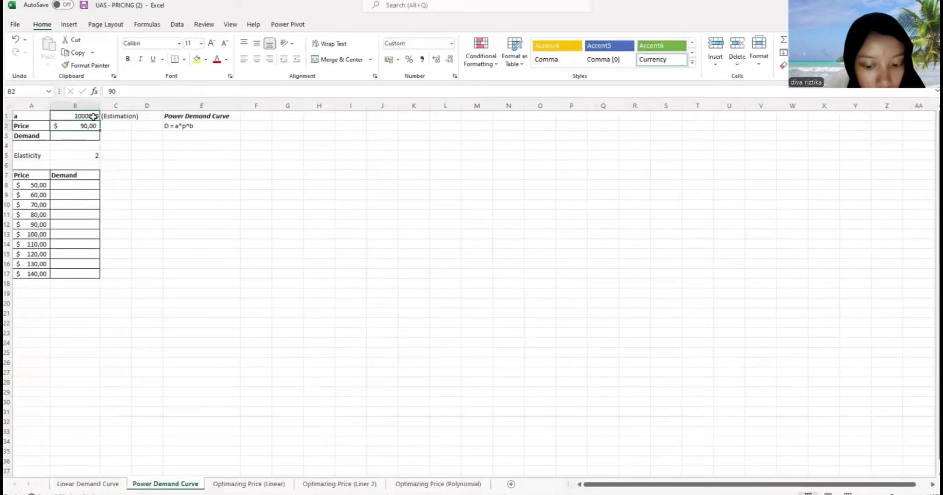
# Calculate the demand in B3 from the estimated coefficient and the price with =B1*B2^-2
pyautogui.doubleClick(90, 136)
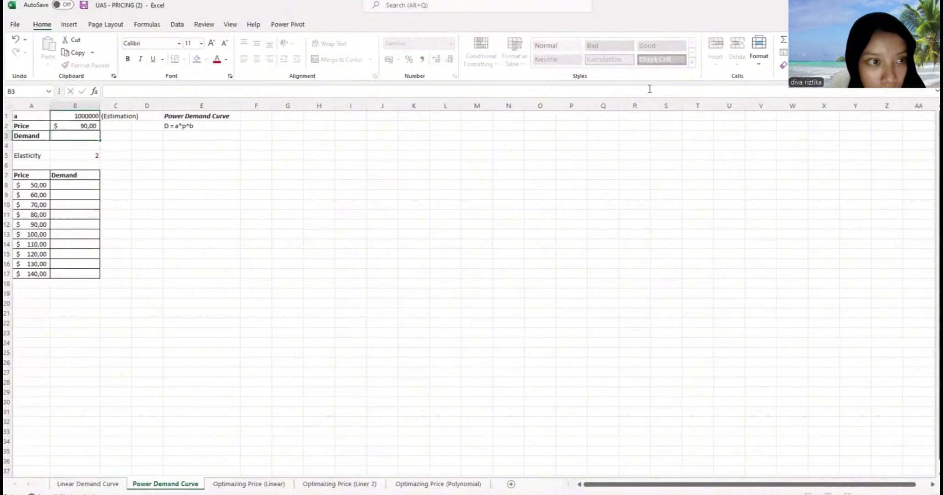
pyautogui.write('=')
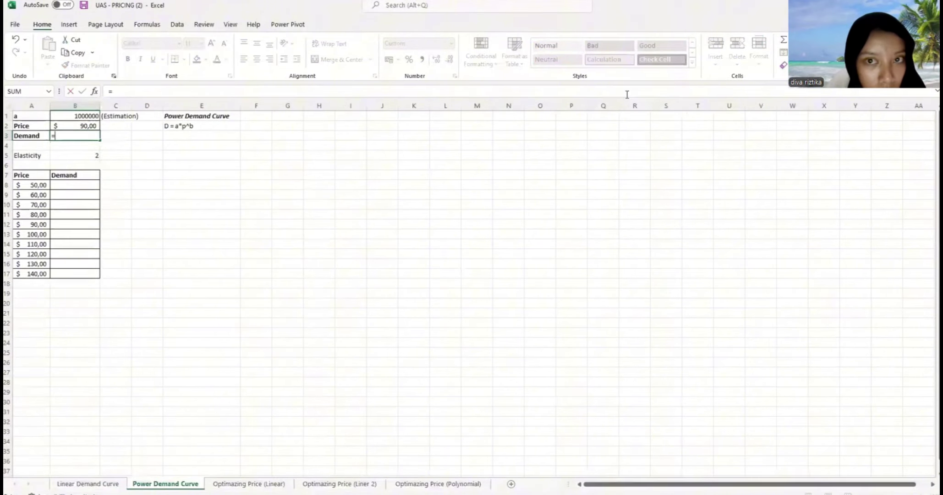
pyautogui.click(95, 117)
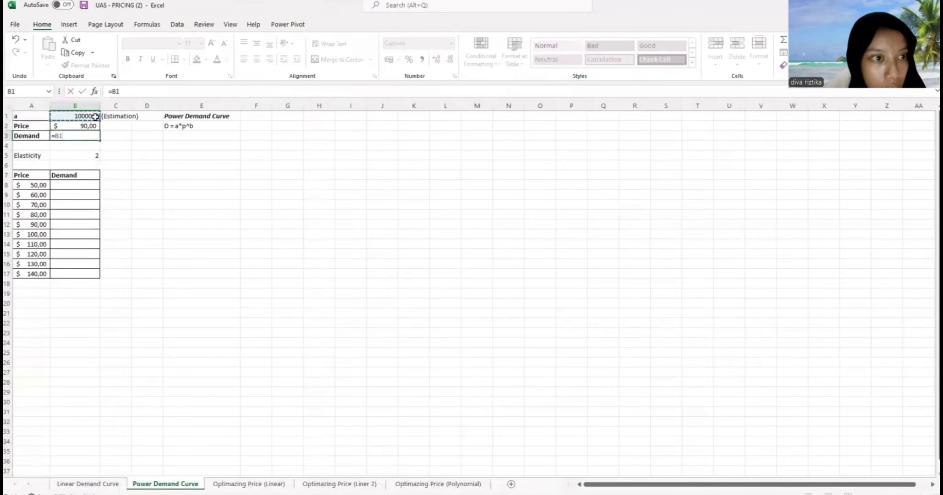
pyautogui.write('*')
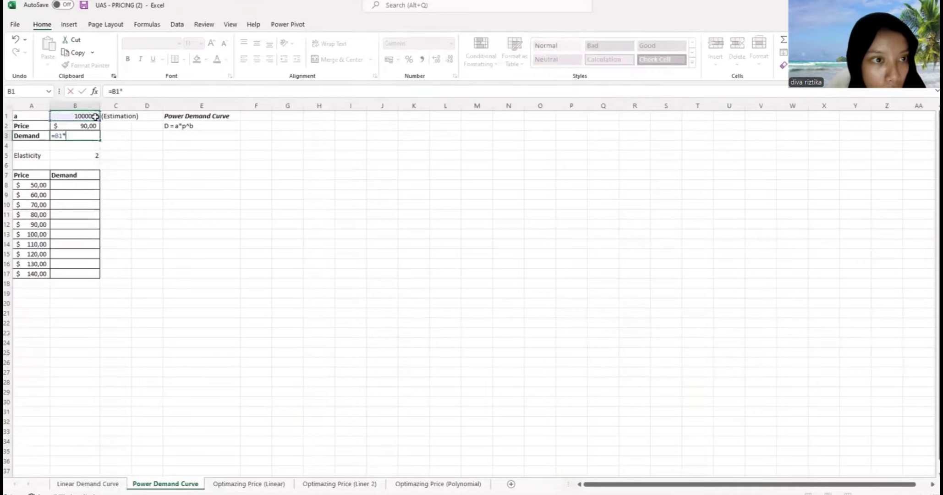
pyautogui.click(79, 127)
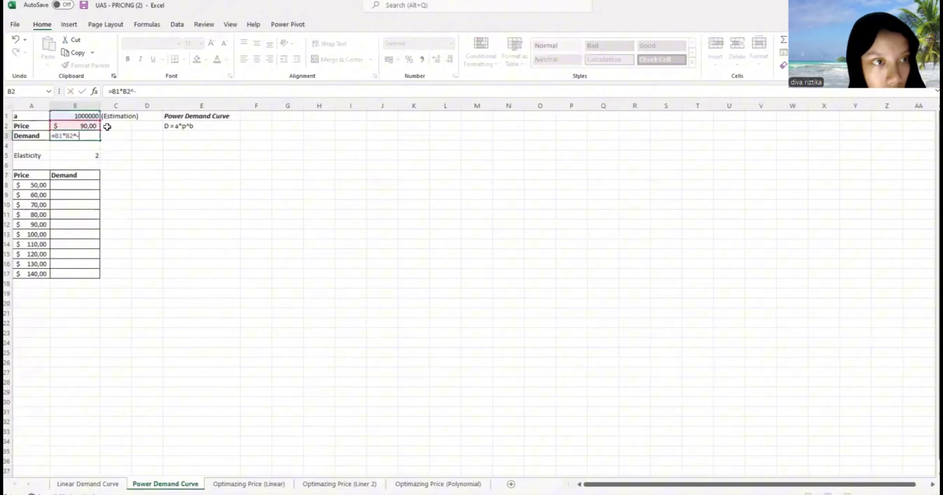
pyautogui.write('2')
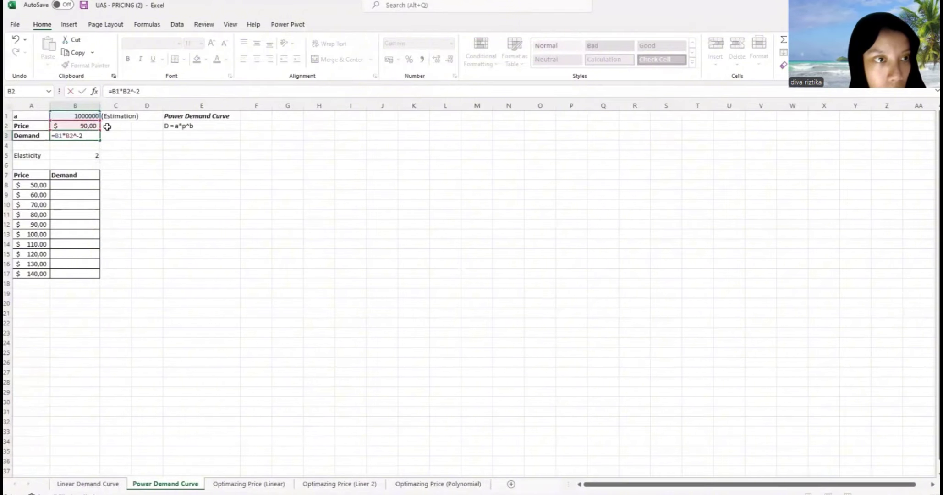
pyautogui.press('Return')
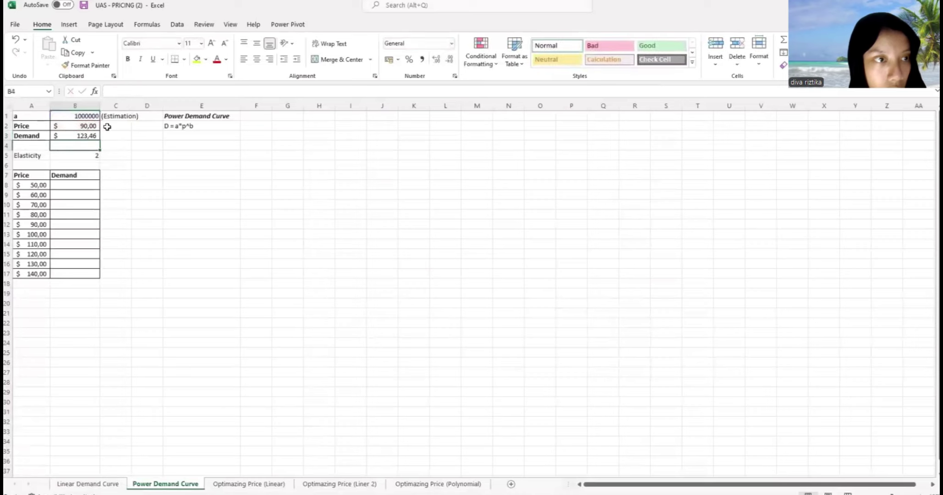
# Change the demand in B3 from currency to General format and reduce it to zero decimal places
pyautogui.click(67, 136)
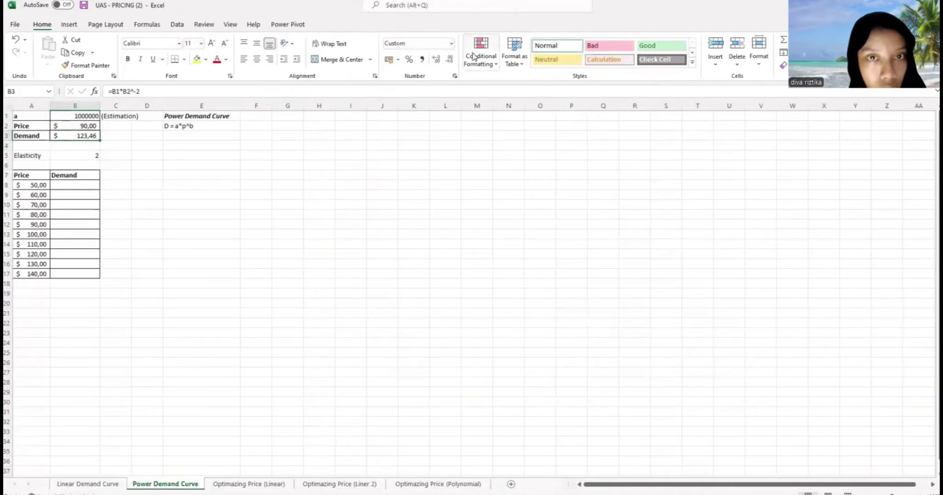
pyautogui.click(450, 43)
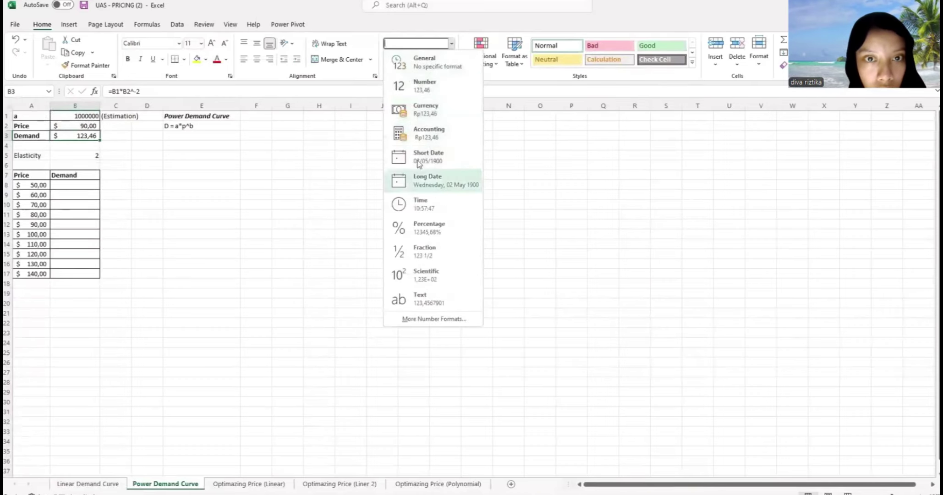
pyautogui.click(444, 63)
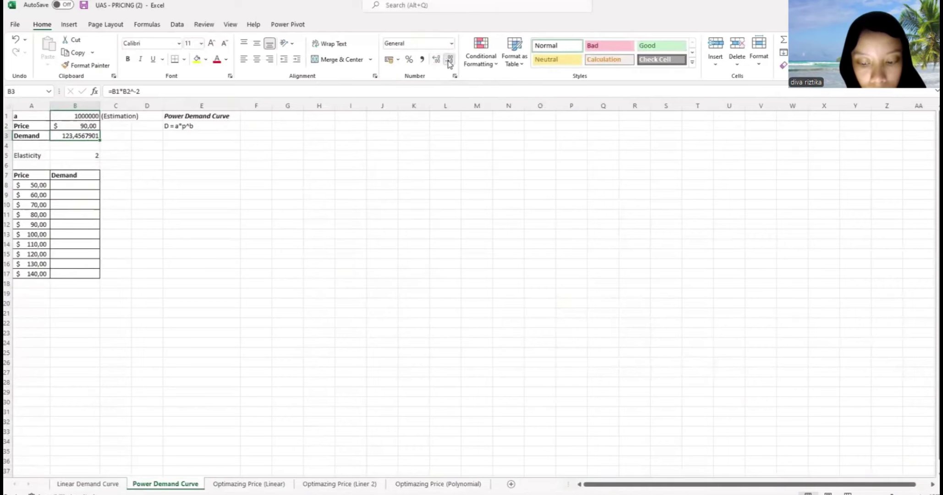
pyautogui.click(450, 59)
pyautogui.click(449, 60)
pyautogui.click(449, 60)
pyautogui.click(449, 59)
pyautogui.click(449, 60)
pyautogui.click(449, 60)
pyautogui.click(449, 60)
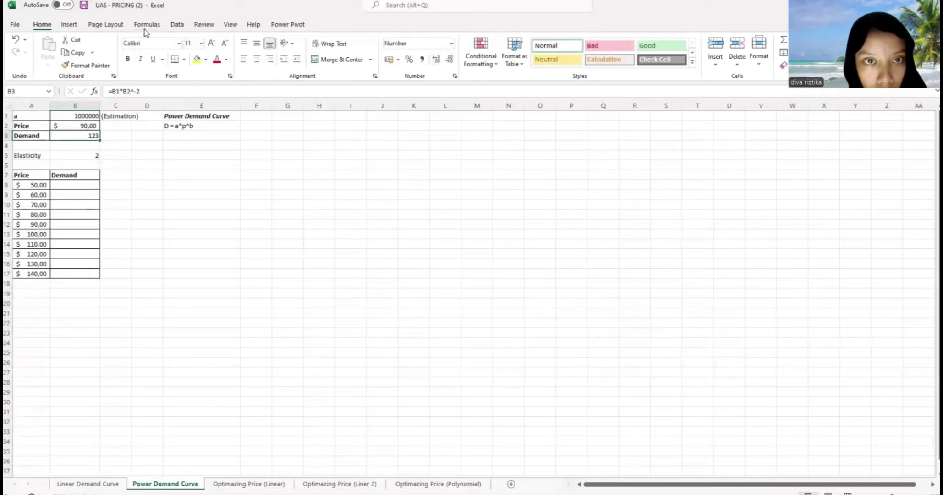
# Start a Goal Seek what-if analysis with the demand cell B3 as the set cell
pyautogui.click(176, 24)
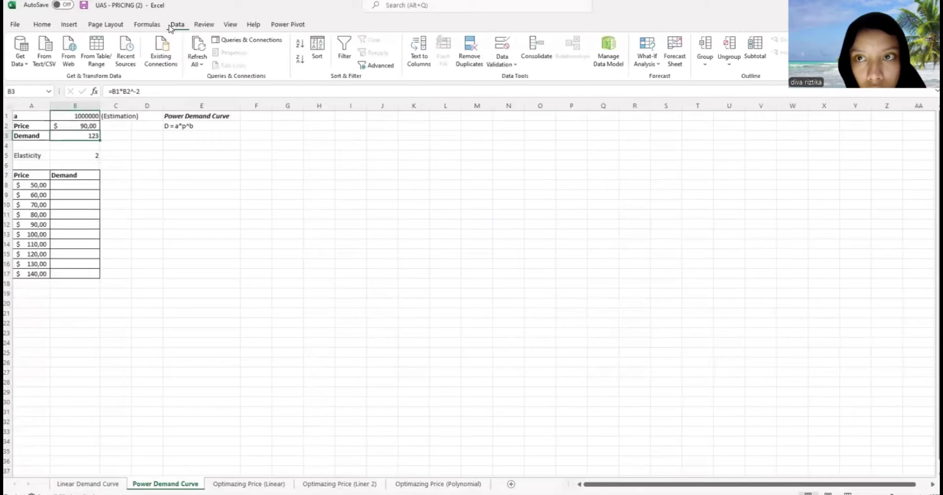
pyautogui.click(644, 64)
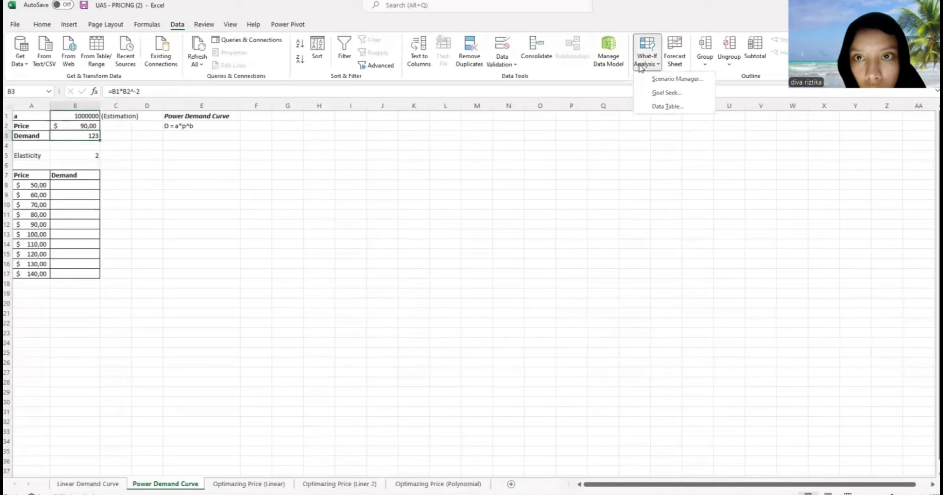
pyautogui.click(647, 94)
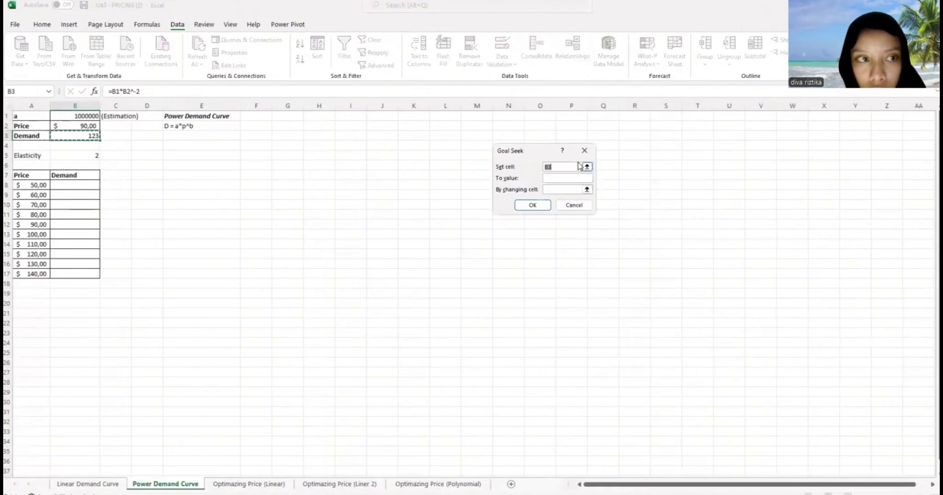
pyautogui.click(592, 178)
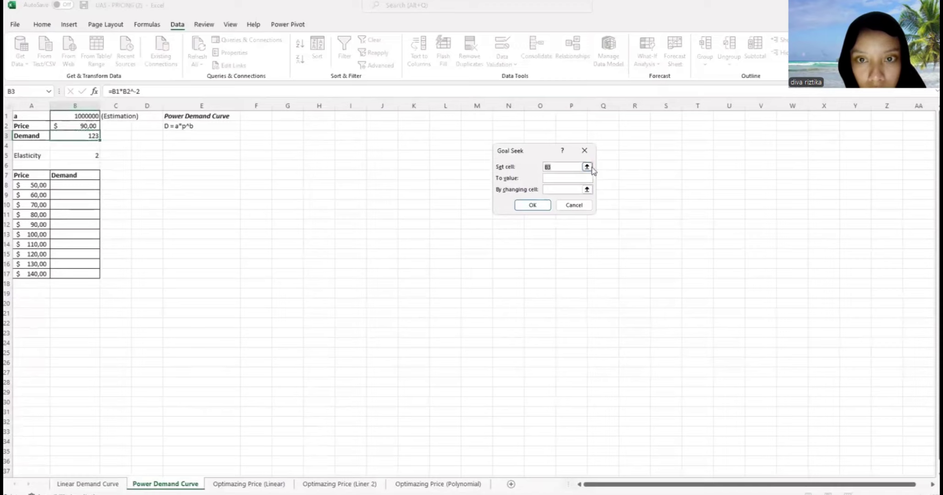
pyautogui.click(587, 167)
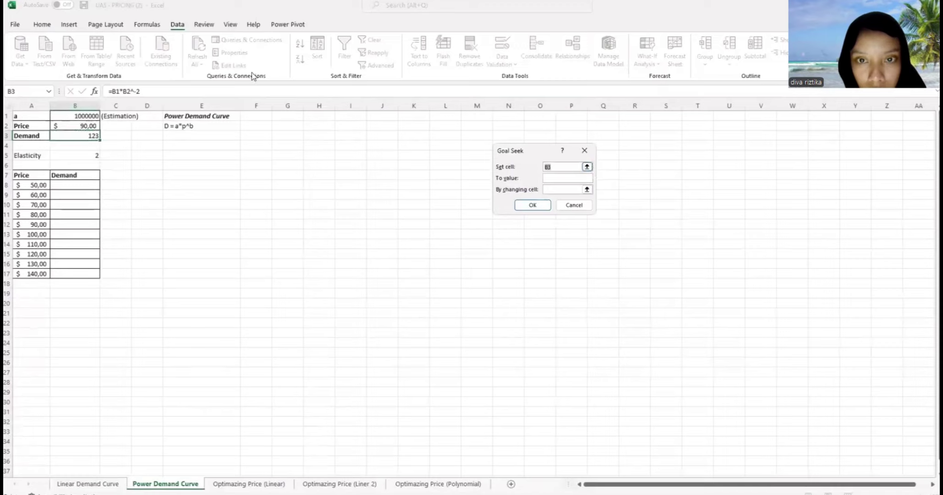
pyautogui.click(78, 136)
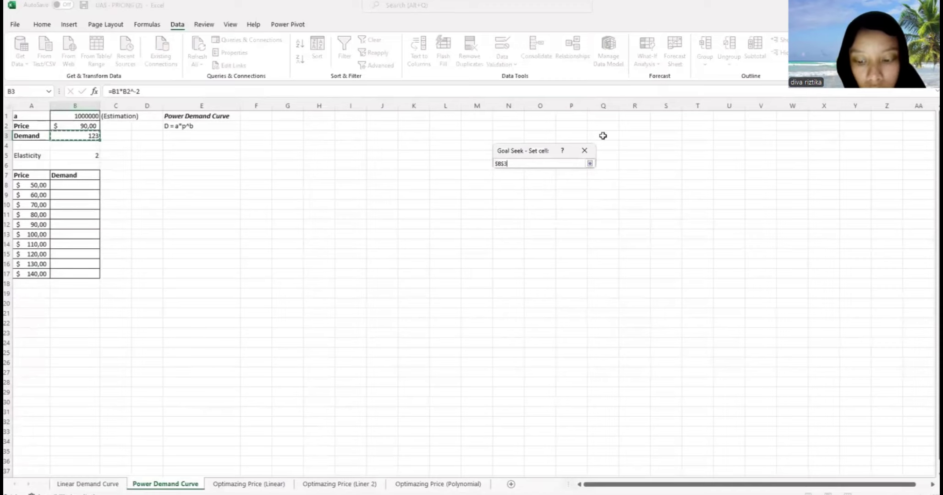
pyautogui.click(588, 163)
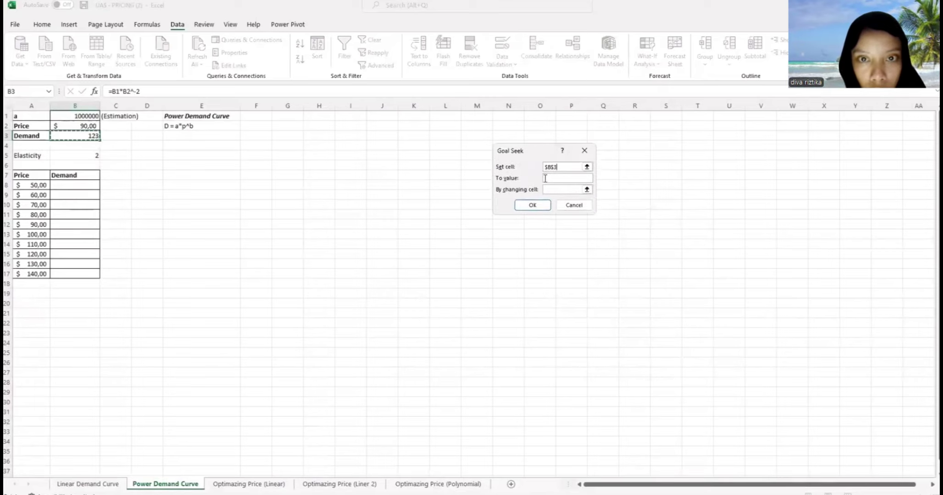
# Run Goal Seek to the value 1000 by changing coefficient cell B1, and keep the solution
pyautogui.click(545, 179)
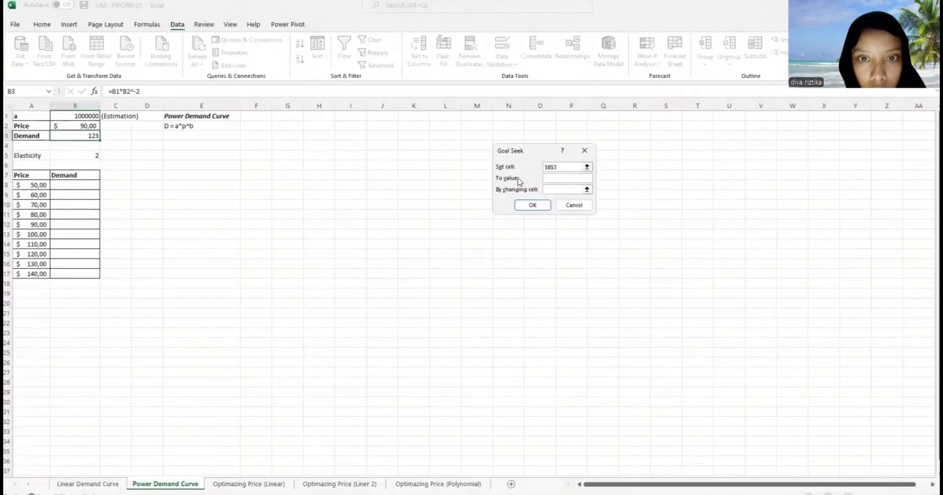
pyautogui.write('1000')
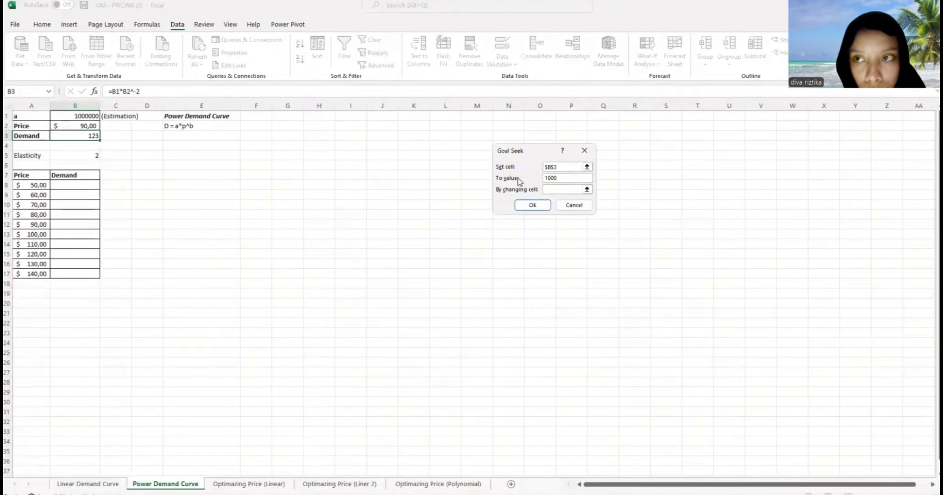
pyautogui.click(586, 188)
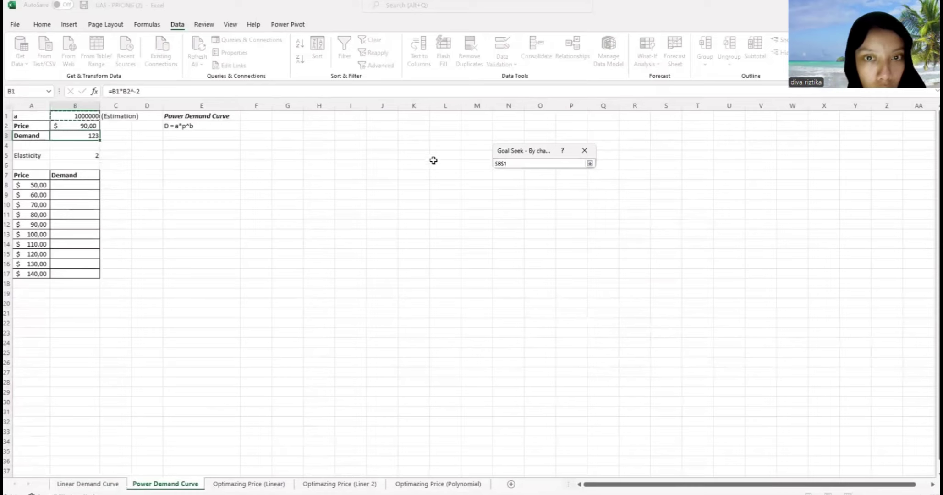
pyautogui.click(589, 163)
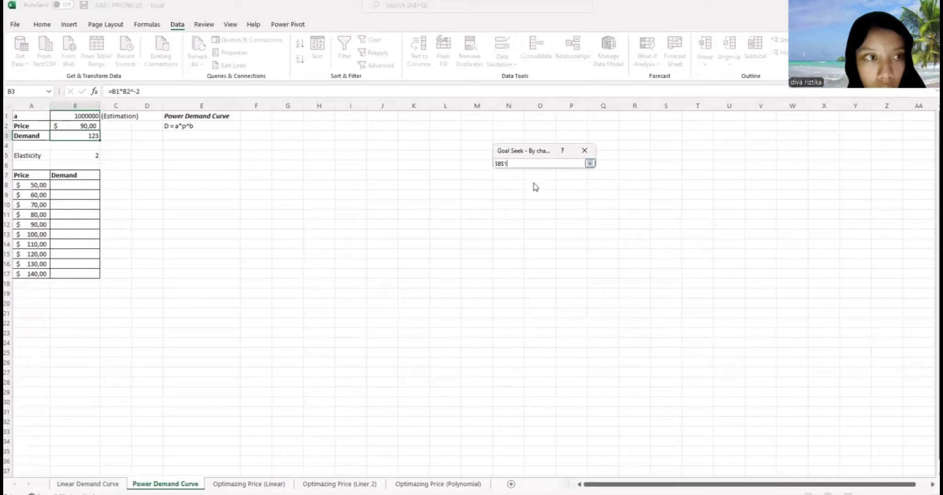
pyautogui.click(529, 205)
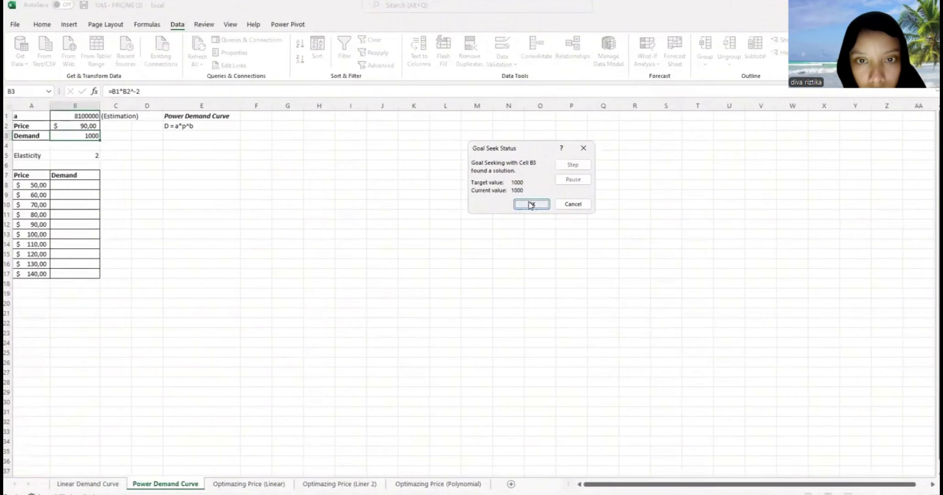
pyautogui.click(531, 204)
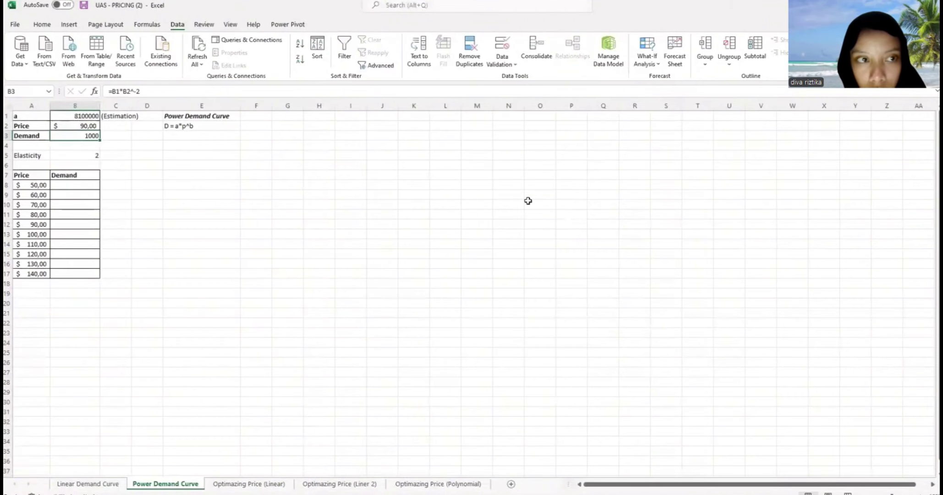
# Calculate the demand for the $50,00 price in B8 with =$B$1*A8^-2, keeping the coefficient reference absolute
pyautogui.doubleClick(65, 185)
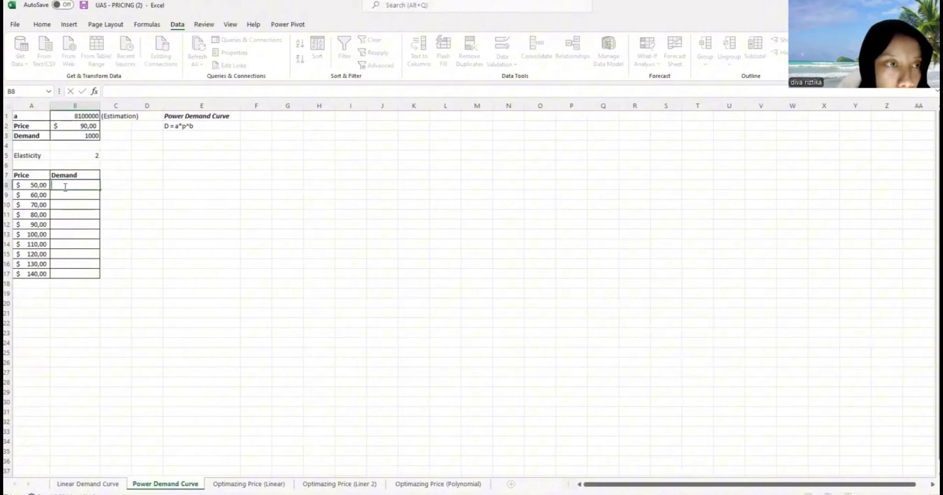
pyautogui.write('=')
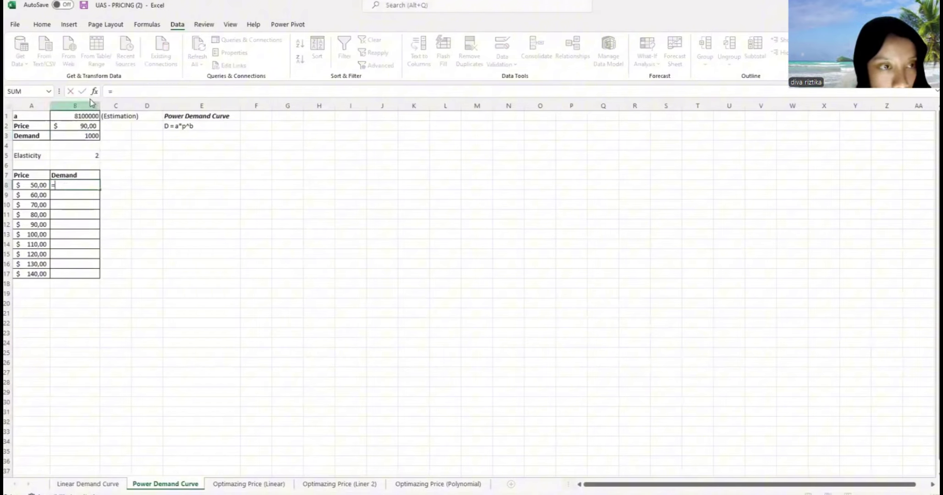
pyautogui.click(79, 114)
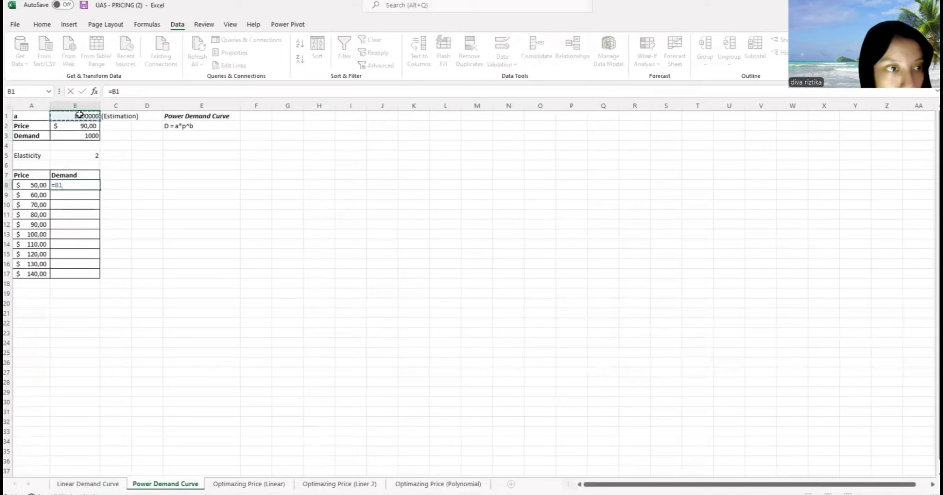
pyautogui.press('F4')
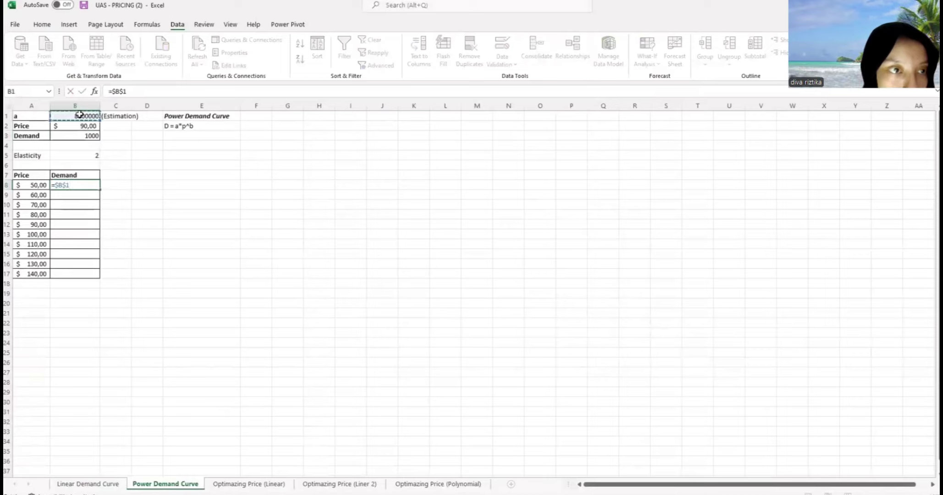
pyautogui.write('*')
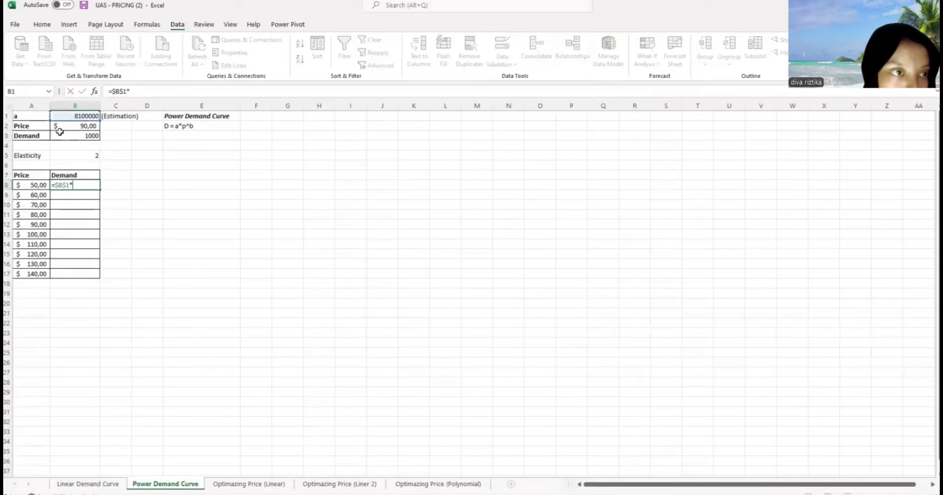
pyautogui.click(37, 185)
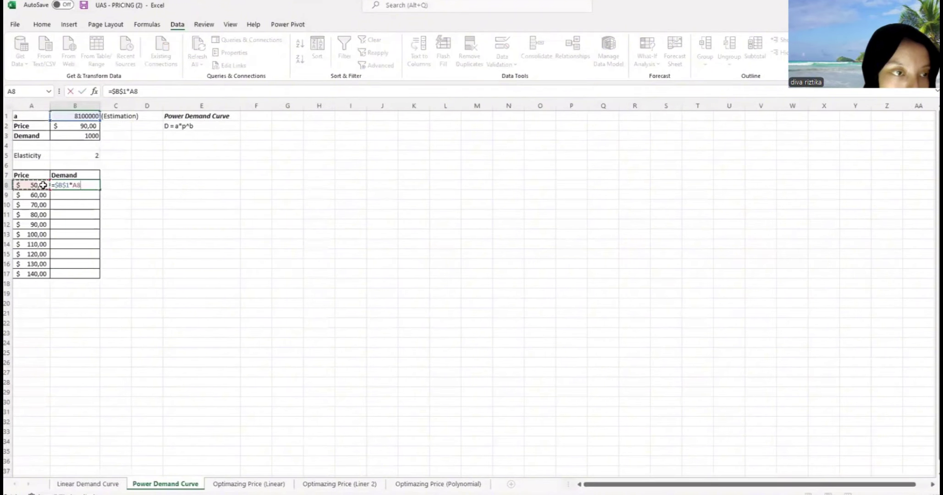
pyautogui.write('^')
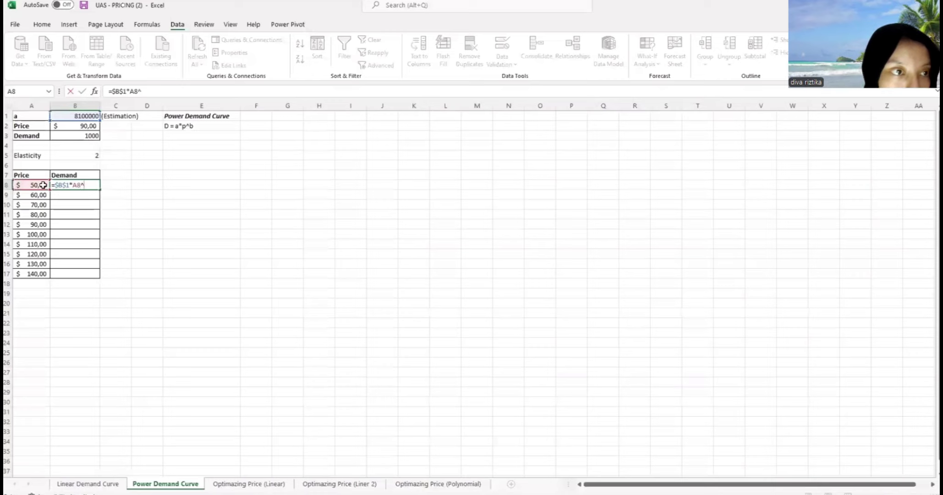
pyautogui.write('-2')
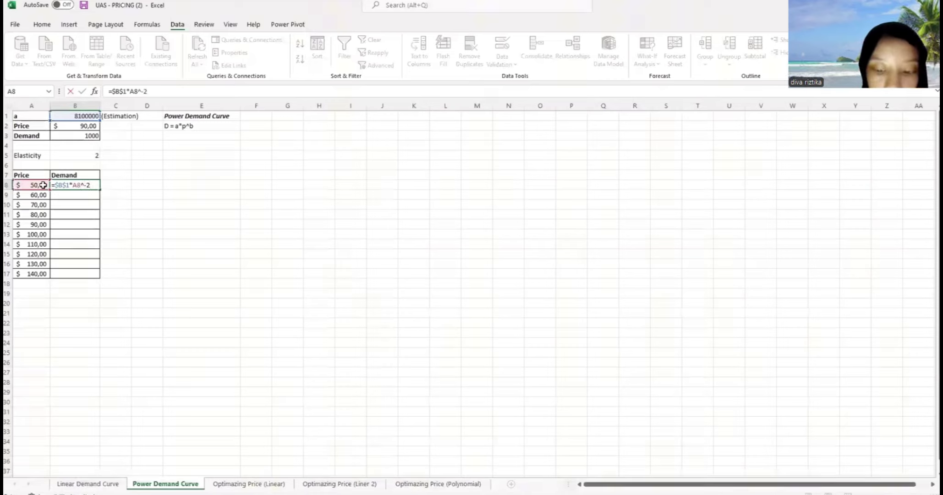
pyautogui.press('Return')
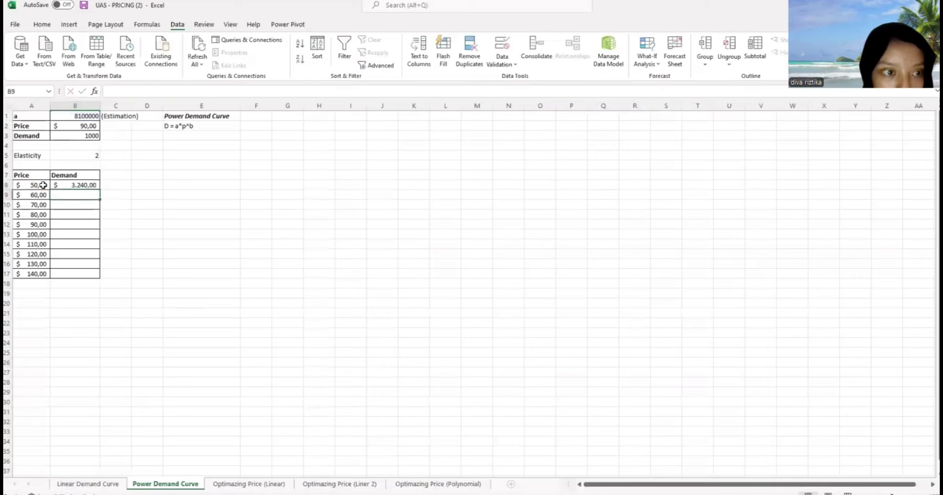
# Fill the demand formula from B8 down through B17 for the remaining prices
pyautogui.click(71, 184)
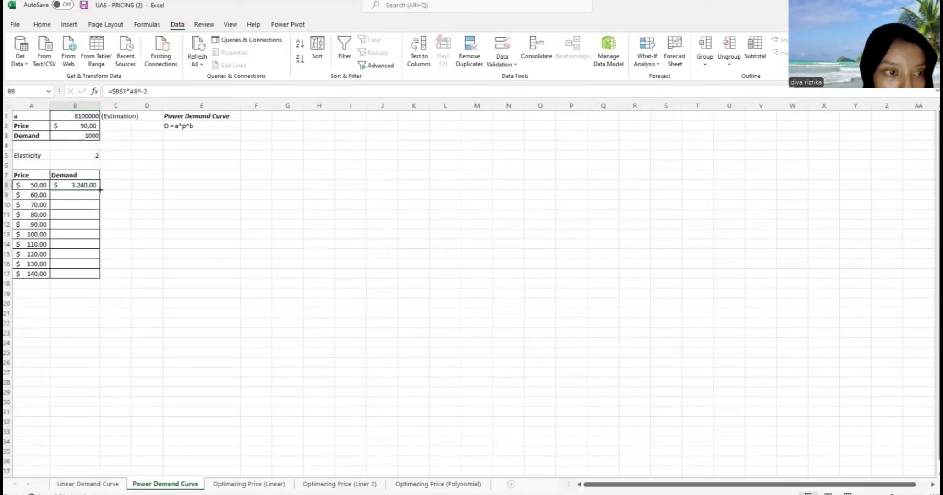
pyautogui.moveTo(100, 190); pyautogui.dragTo(86, 280)
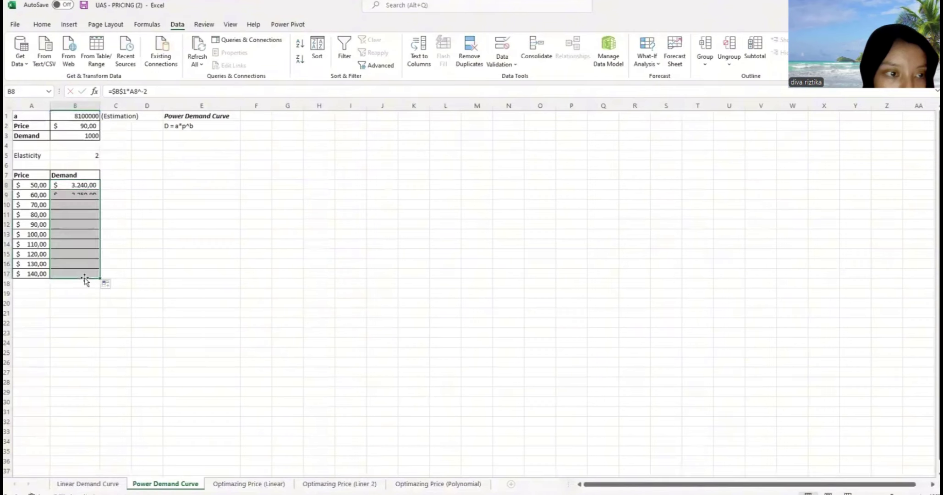
# Insert a scatter chart of the demand values B8:B17 and place it beside the price and demand table
pyautogui.click(123, 255)
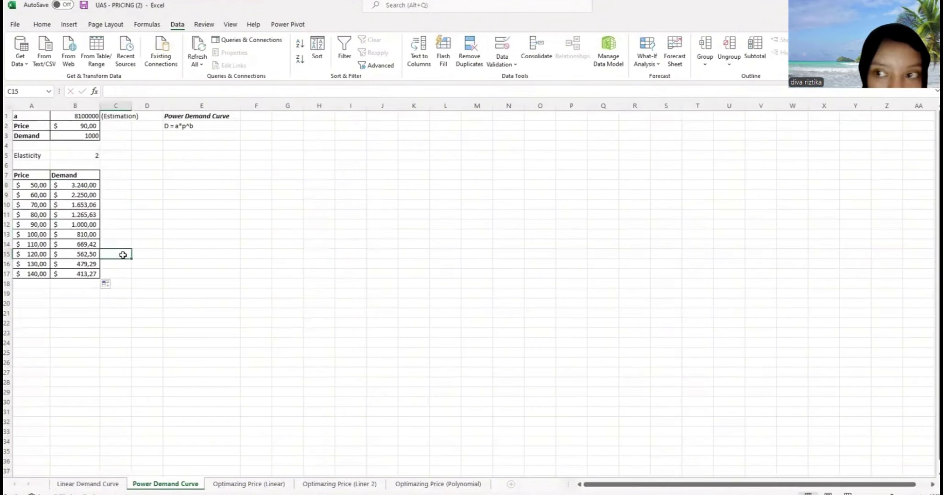
pyautogui.click(54, 185)
pyautogui.moveTo(58, 215); pyautogui.dragTo(59, 272)
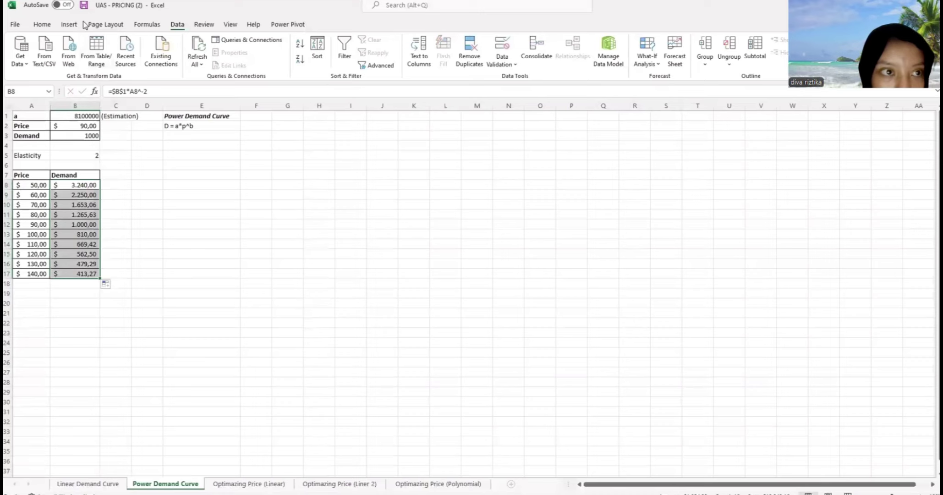
pyautogui.click(68, 24)
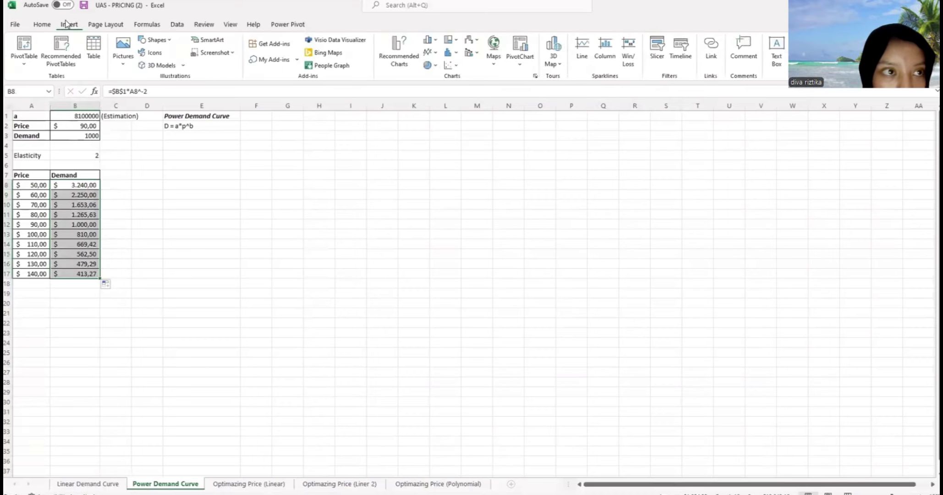
pyautogui.click(454, 66)
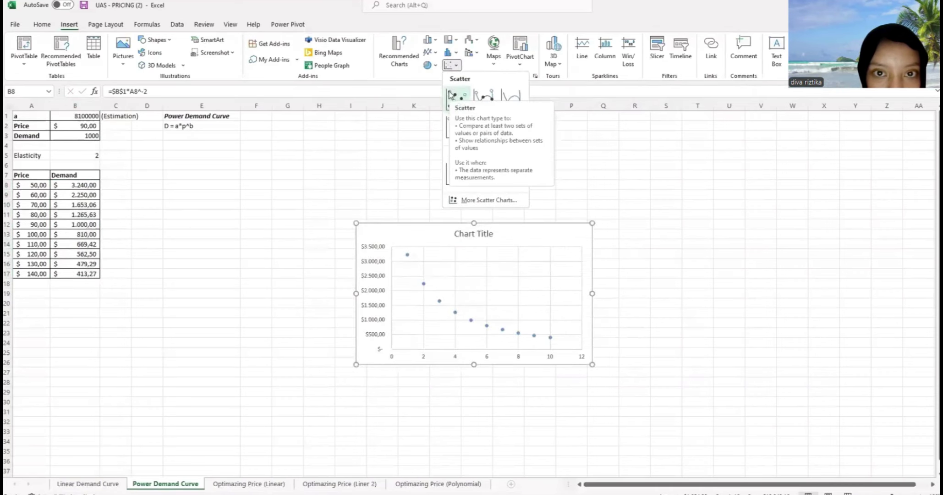
pyautogui.click(454, 94)
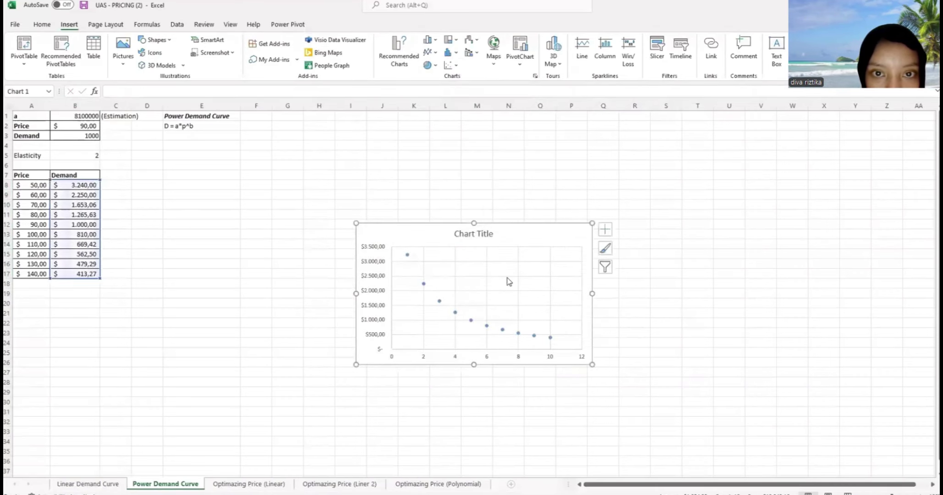
pyautogui.moveTo(528, 231); pyautogui.dragTo(337, 171)
pyautogui.click(112, 330)
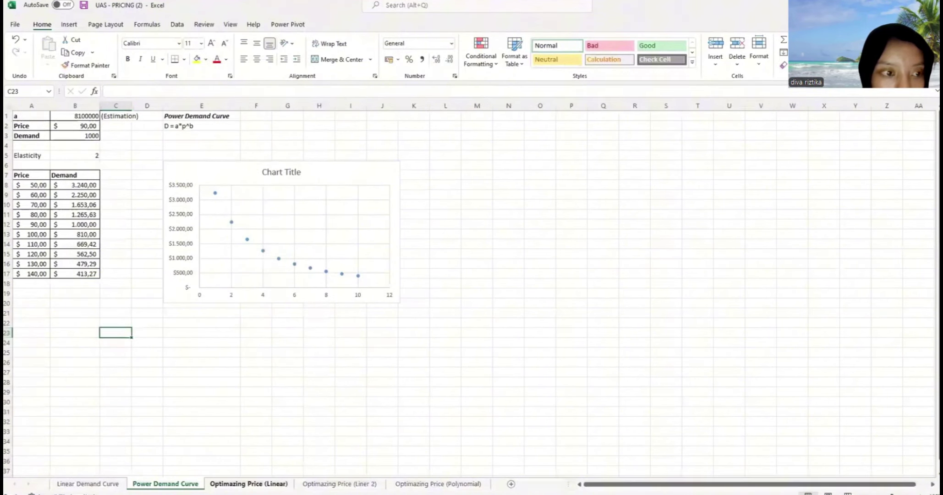
# On the Optimazing Price (Linear) sheet, enter 70 as the estimated best price in B7
pyautogui.click(249, 483)
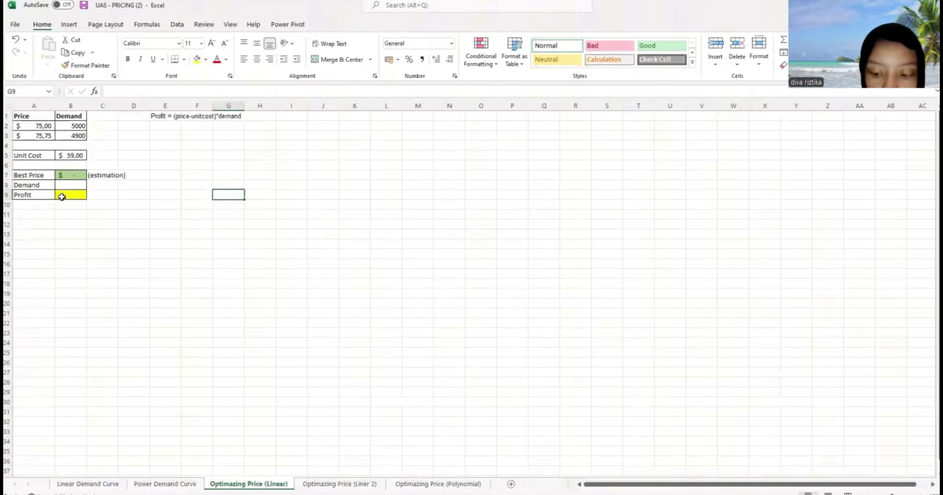
pyautogui.click(79, 176)
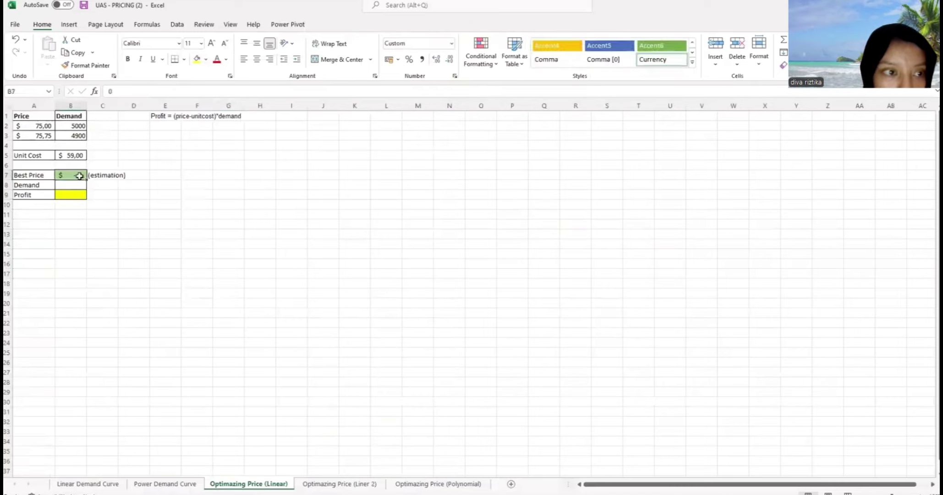
pyautogui.write('70')
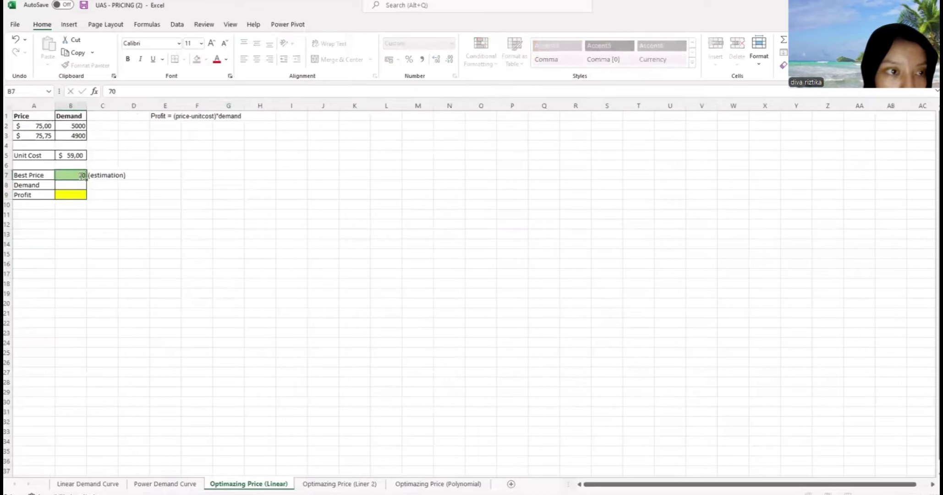
pyautogui.press('Return')
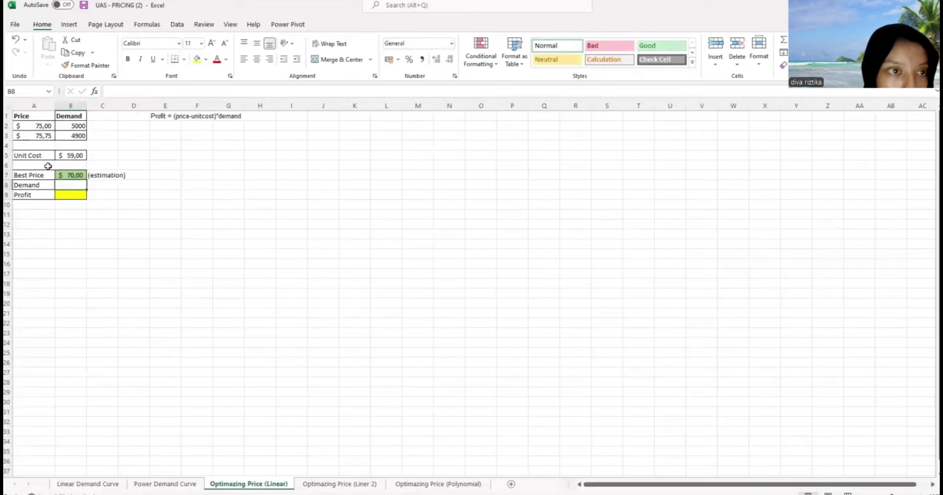
pyautogui.click(64, 176)
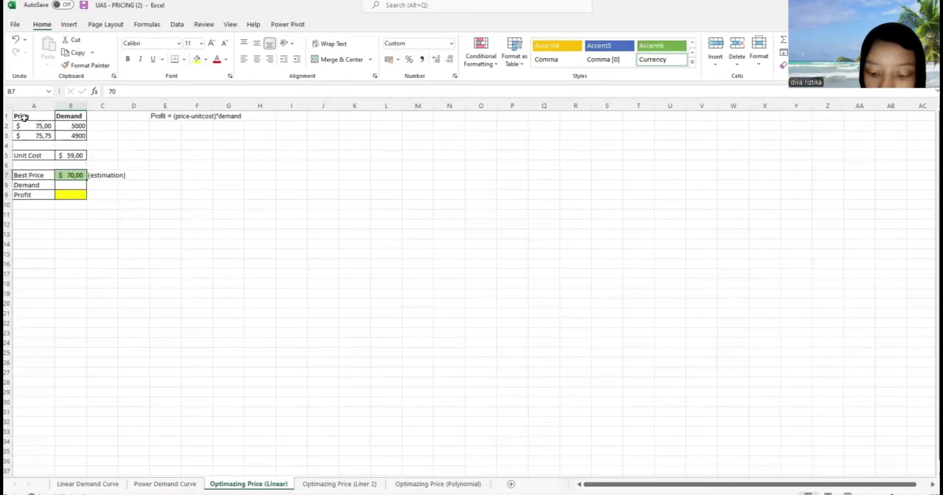
# Insert a scatter chart of A1:B3, place it below the profit formula note, and switch its rows and columns
pyautogui.moveTo(23, 115); pyautogui.dragTo(70, 136)
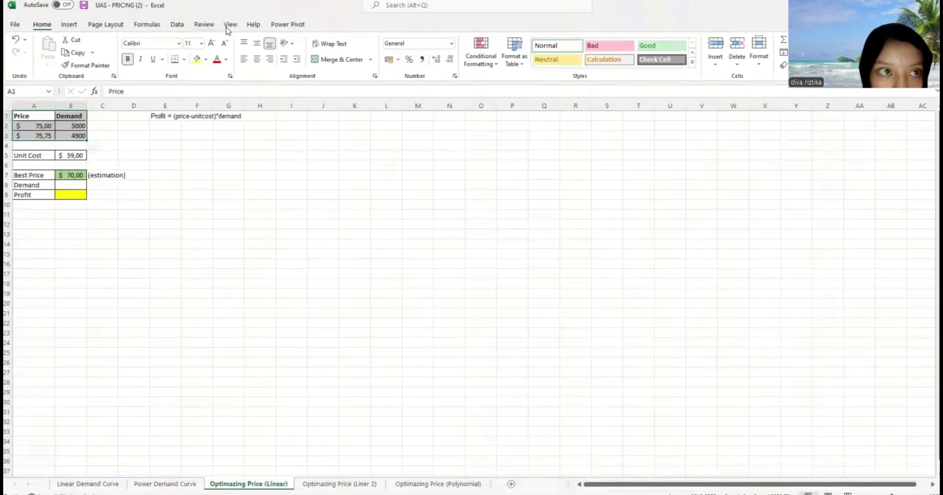
pyautogui.click(69, 24)
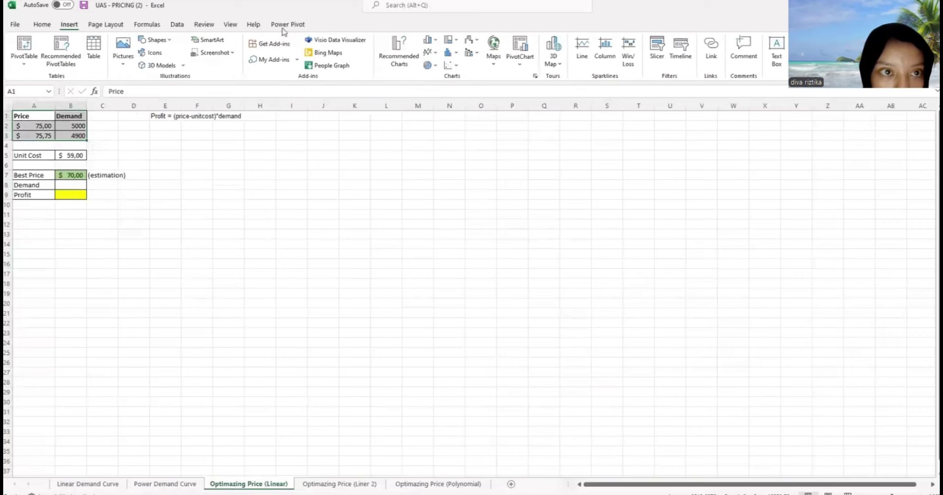
pyautogui.click(454, 68)
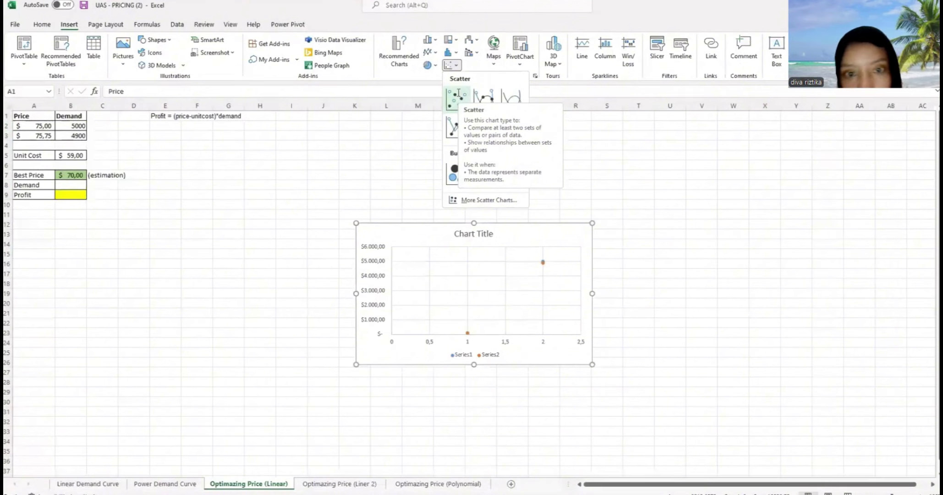
pyautogui.click(458, 94)
pyautogui.moveTo(418, 236); pyautogui.dragTo(228, 147)
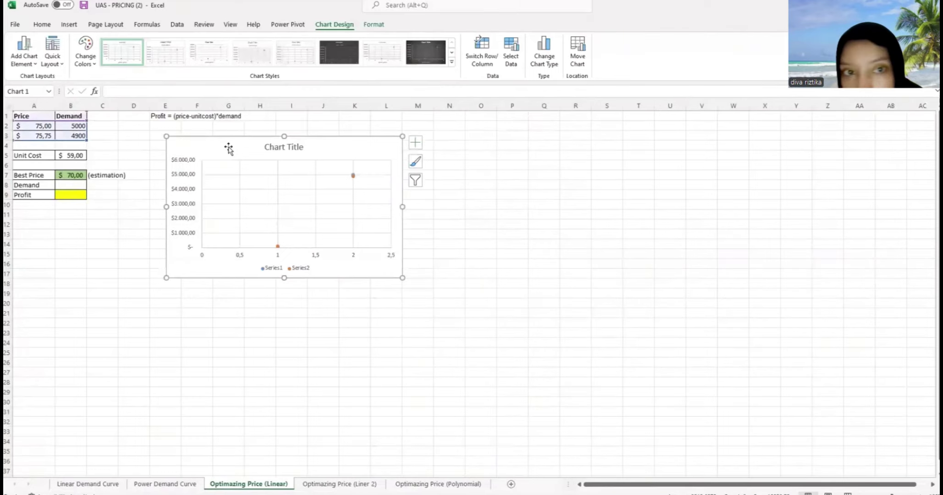
pyautogui.click(485, 59)
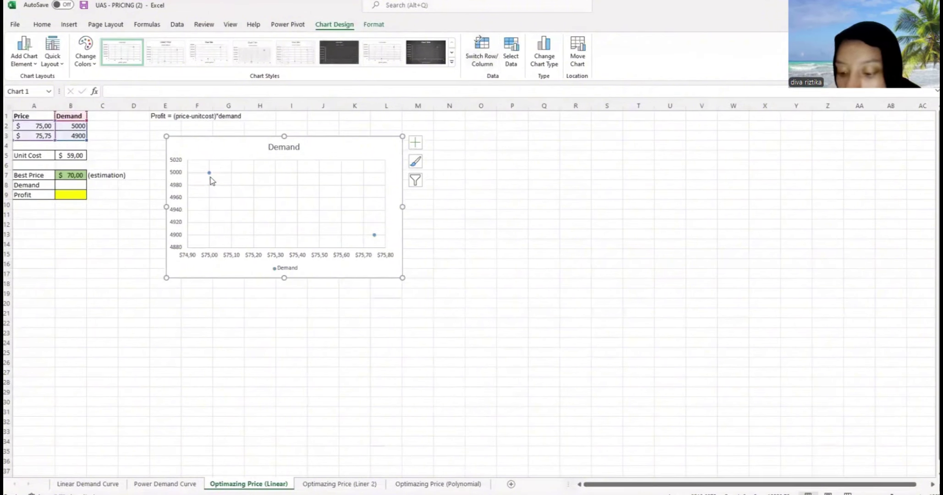
# Add a linear trendline to the Demand series and display its equation on the chart
pyautogui.rightClick(209, 174)
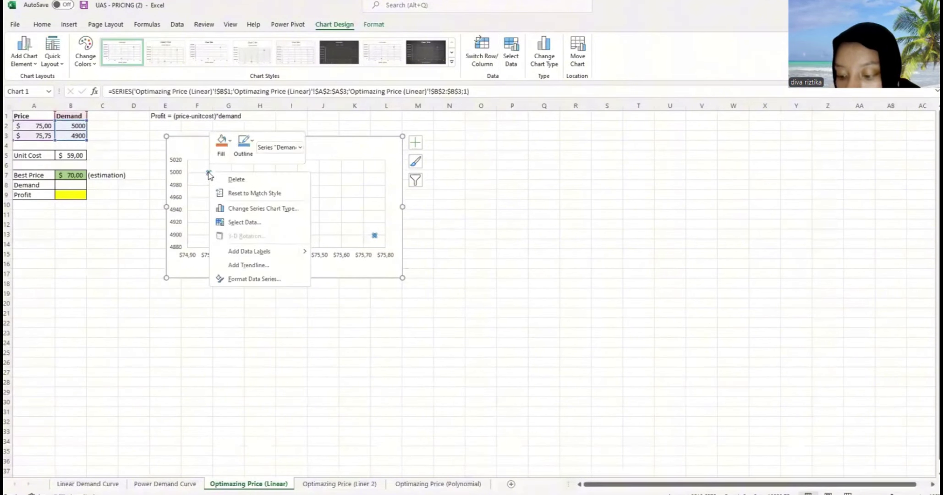
pyautogui.click(233, 266)
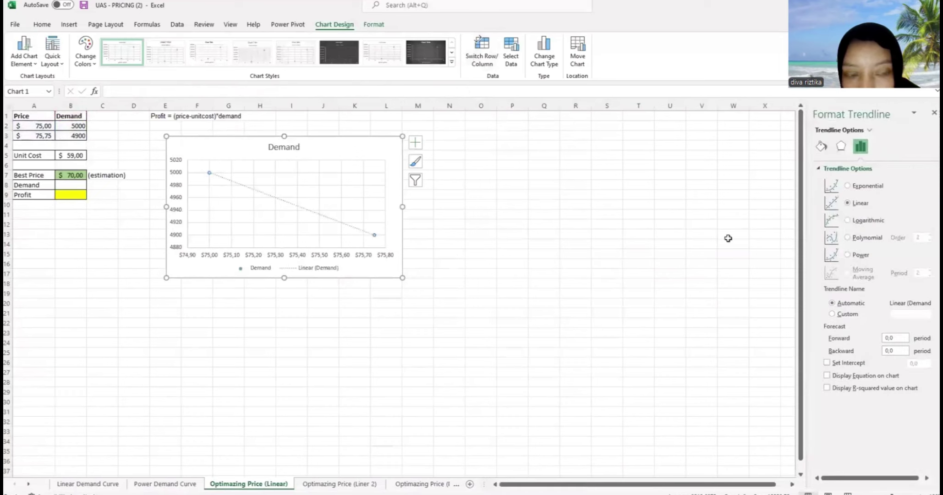
pyautogui.click(827, 375)
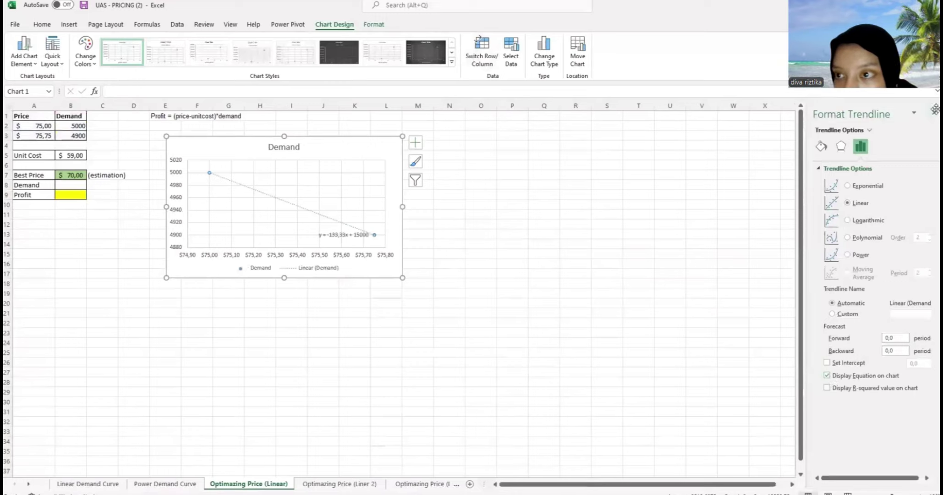
pyautogui.click(935, 112)
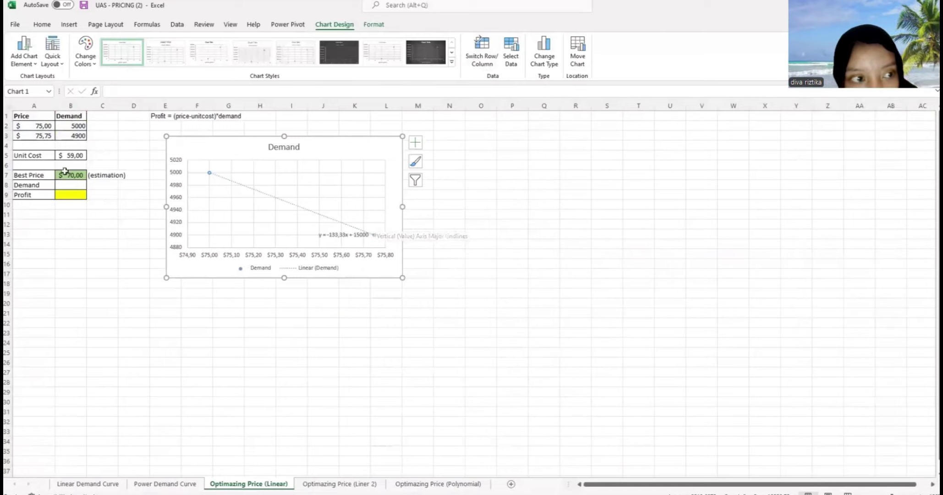
# Calculate the demand in B8 from the trendline equation with =15000-133,33*B7
pyautogui.click(73, 183)
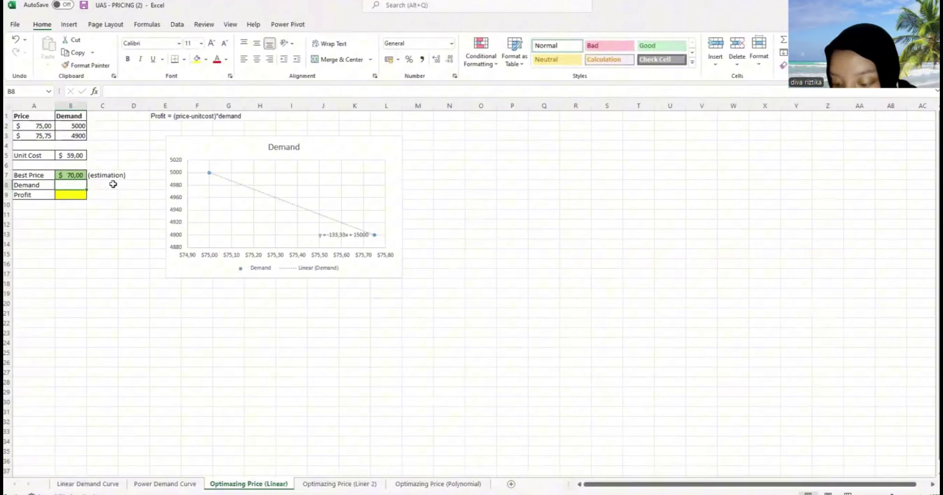
pyautogui.write('=')
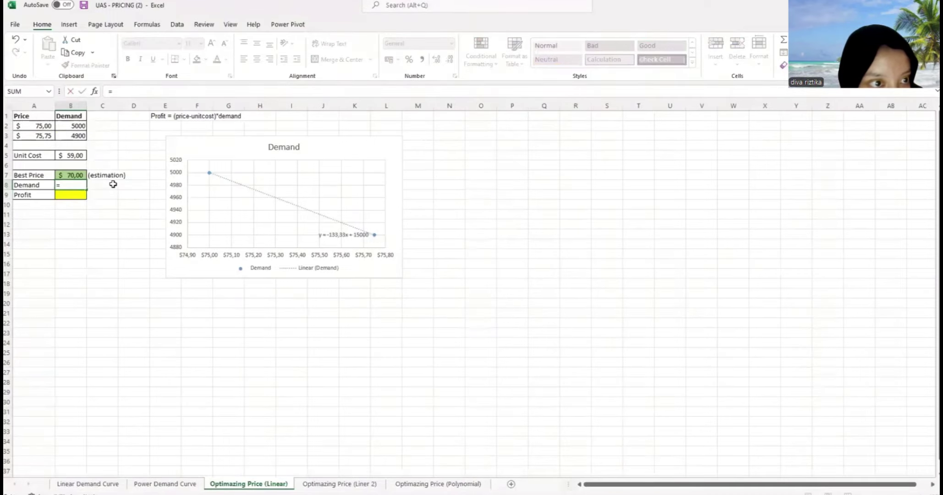
pyautogui.write('15')
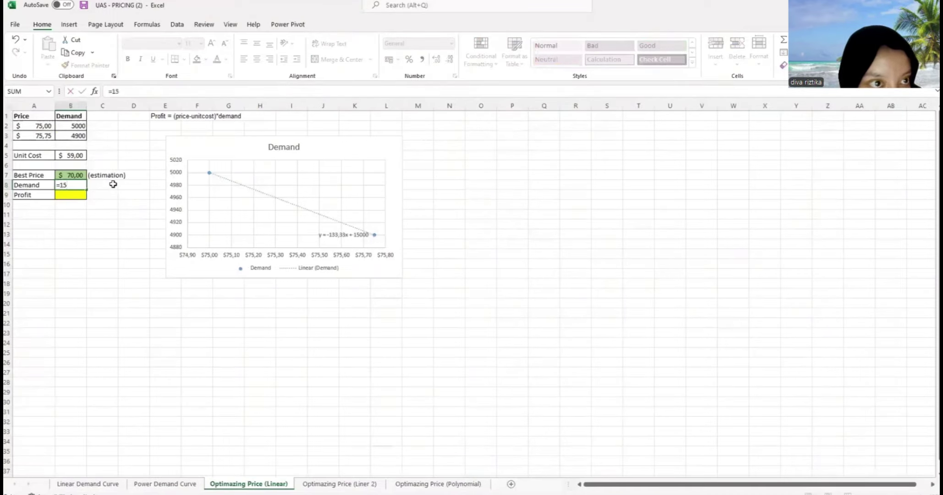
pyautogui.write('00')
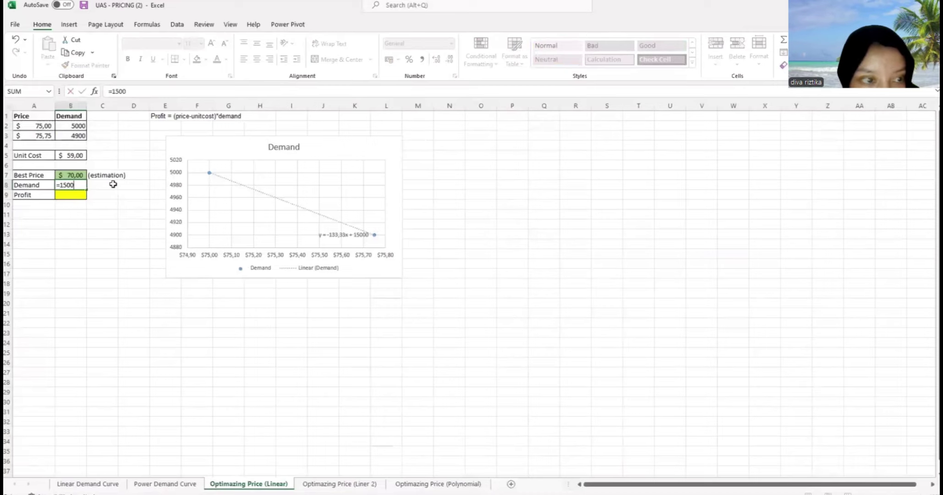
pyautogui.write('0')
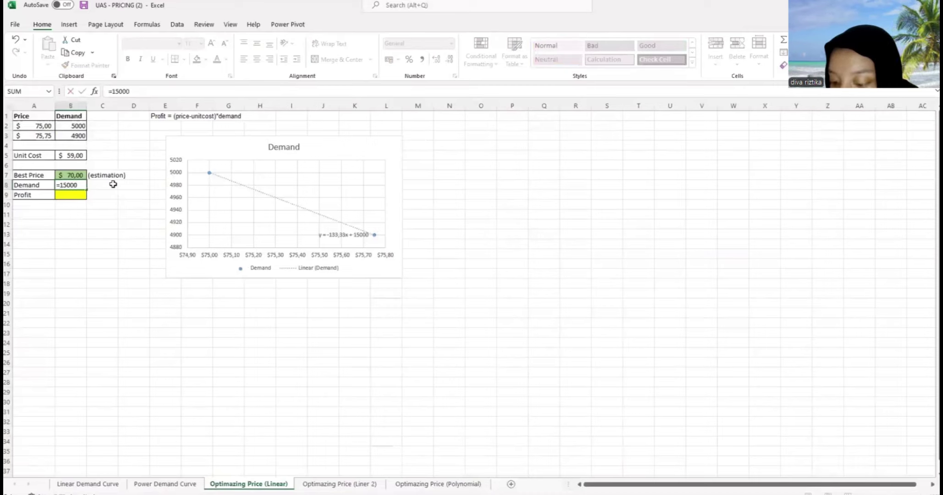
pyautogui.write('-')
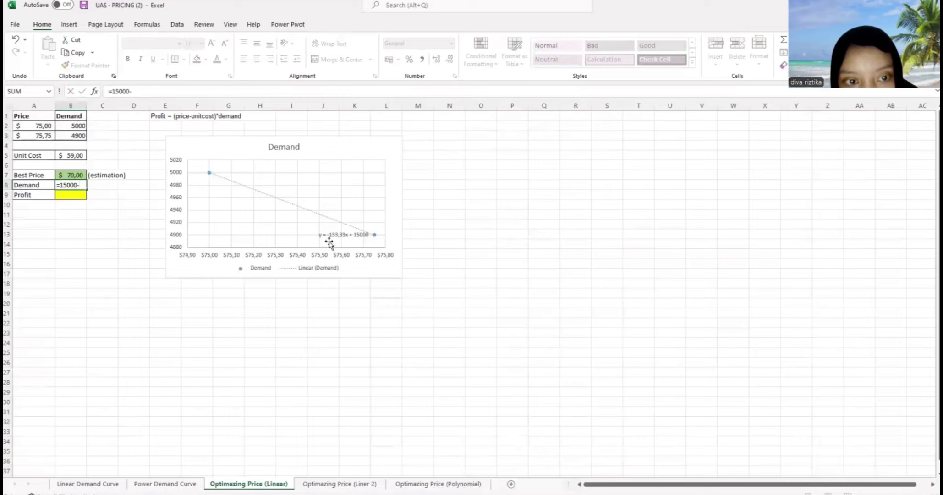
pyautogui.write('1')
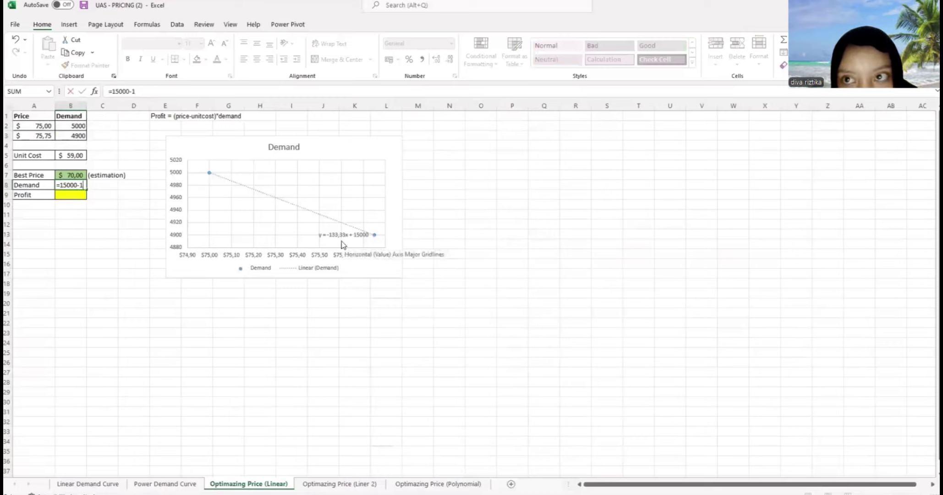
pyautogui.write('3')
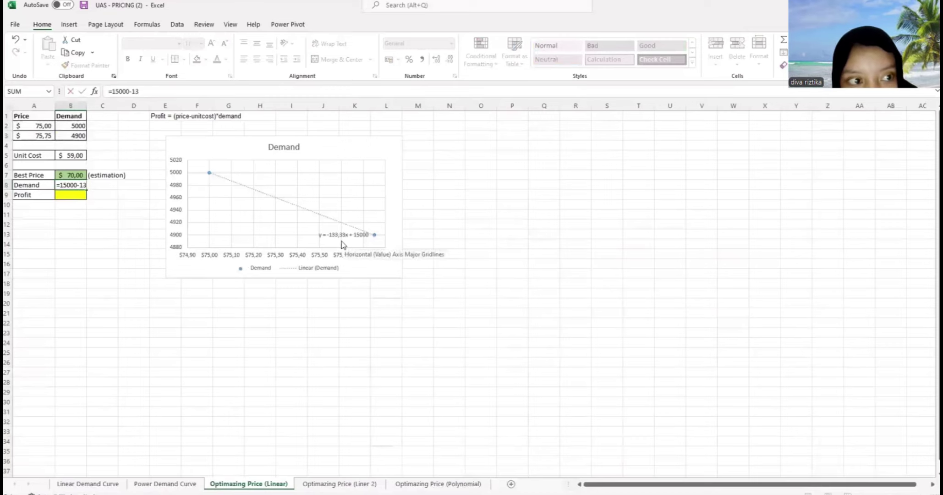
pyautogui.write('3,')
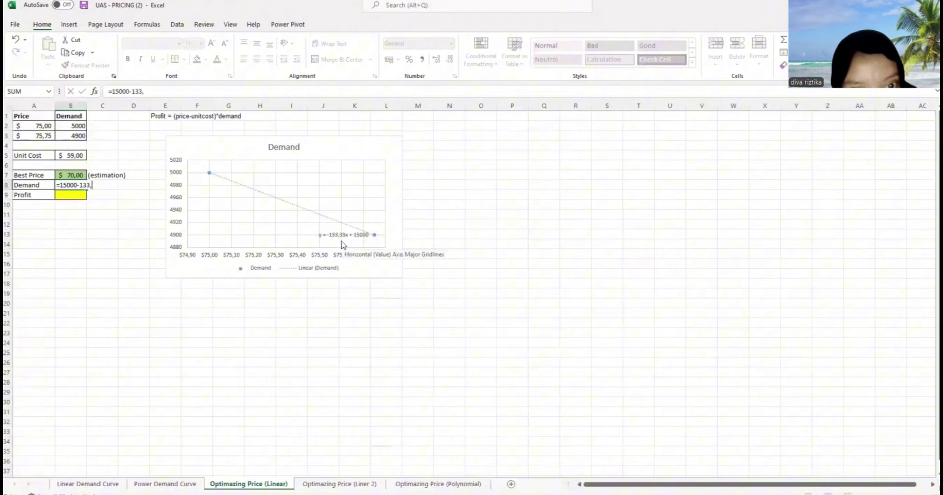
pyautogui.write('33')
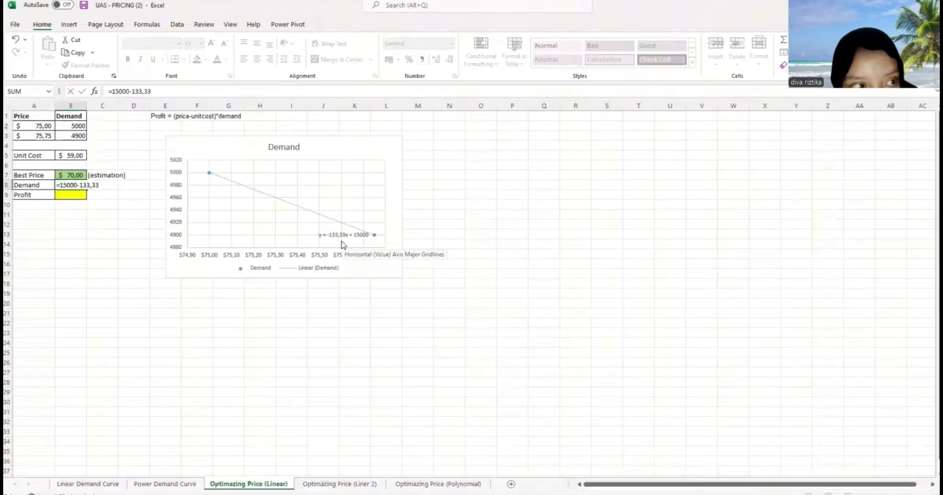
pyautogui.write('*')
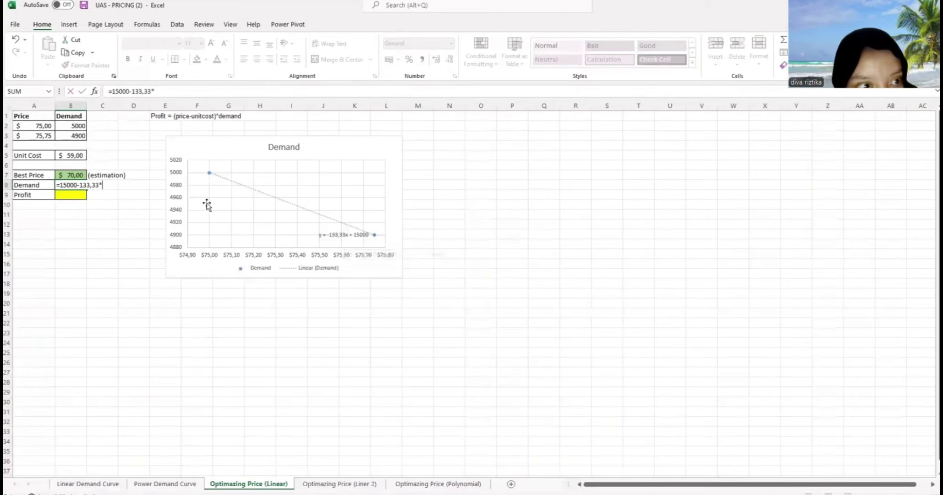
pyautogui.click(81, 175)
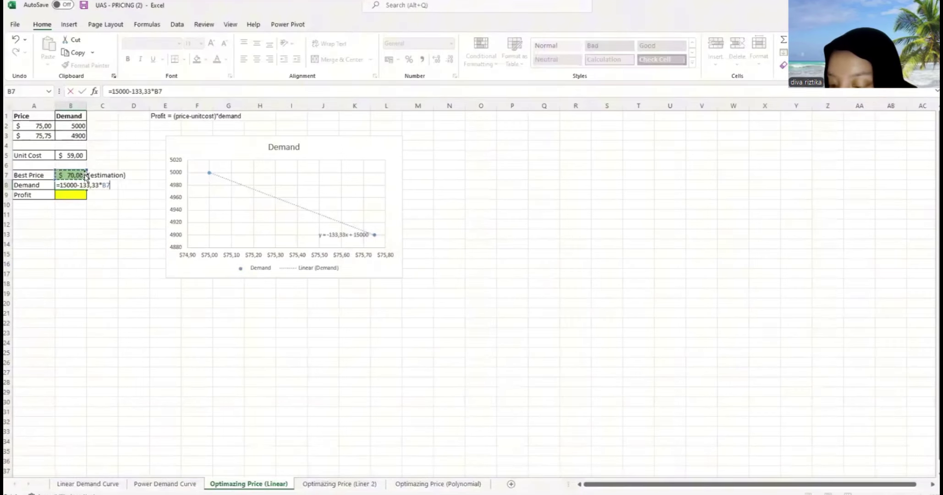
pyautogui.press('Return')
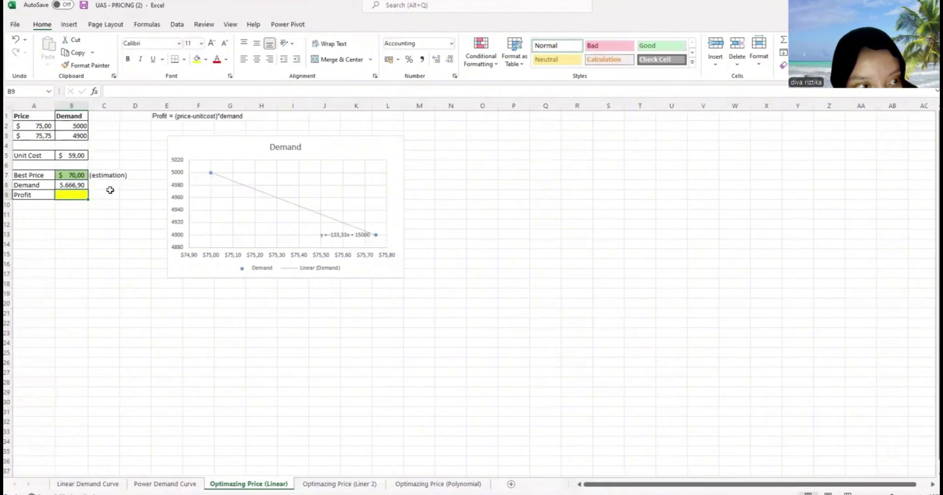
# Calculate the profit in B9 with the formula =(B7-B5)*B8
pyautogui.write('=(')
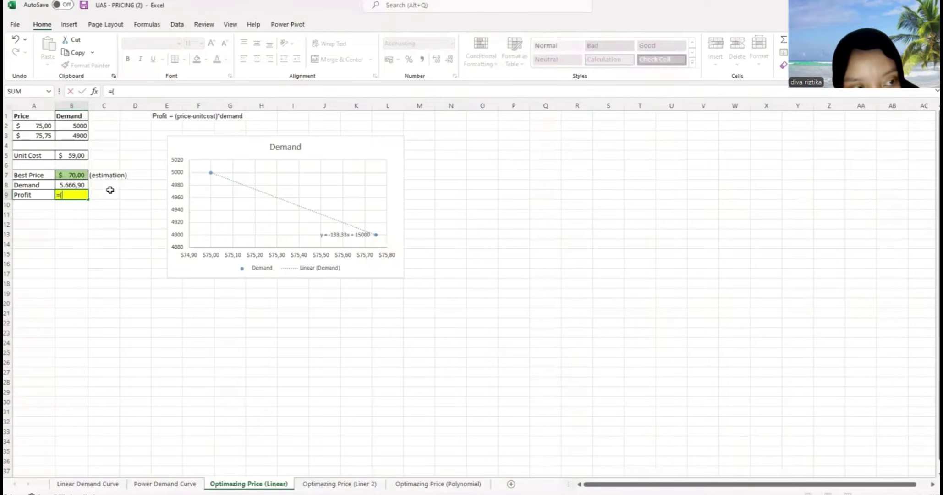
pyautogui.click(65, 173)
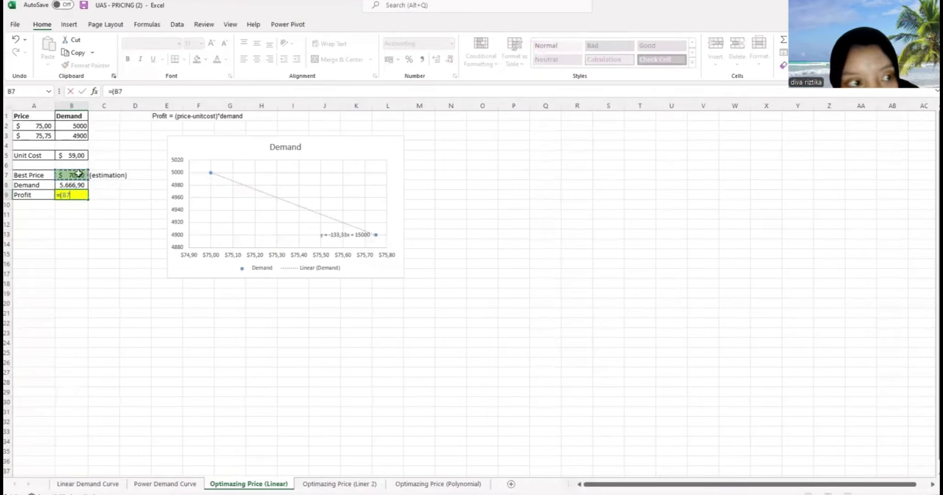
pyautogui.write('-')
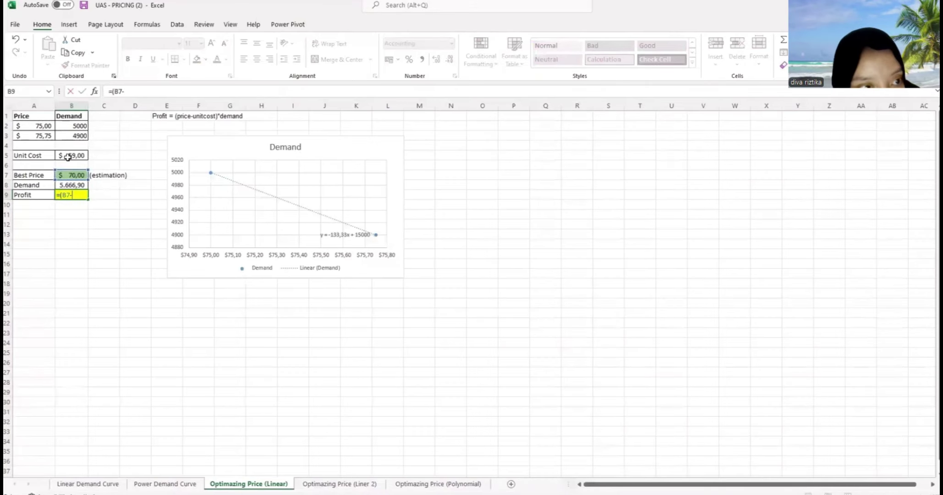
pyautogui.click(68, 156)
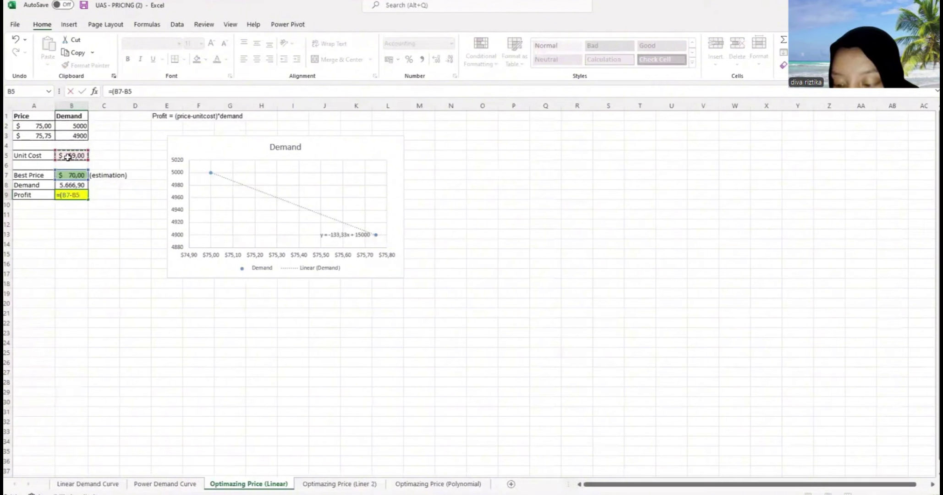
pyautogui.write(')')
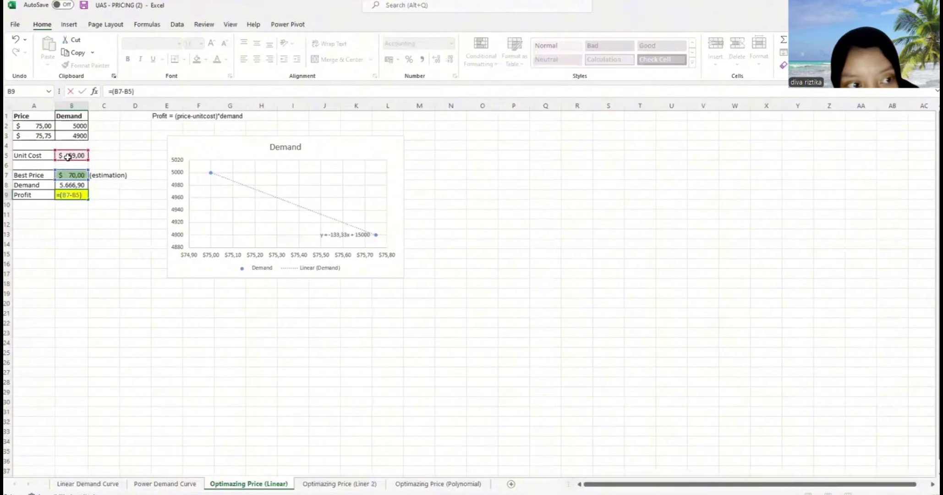
pyautogui.write('*')
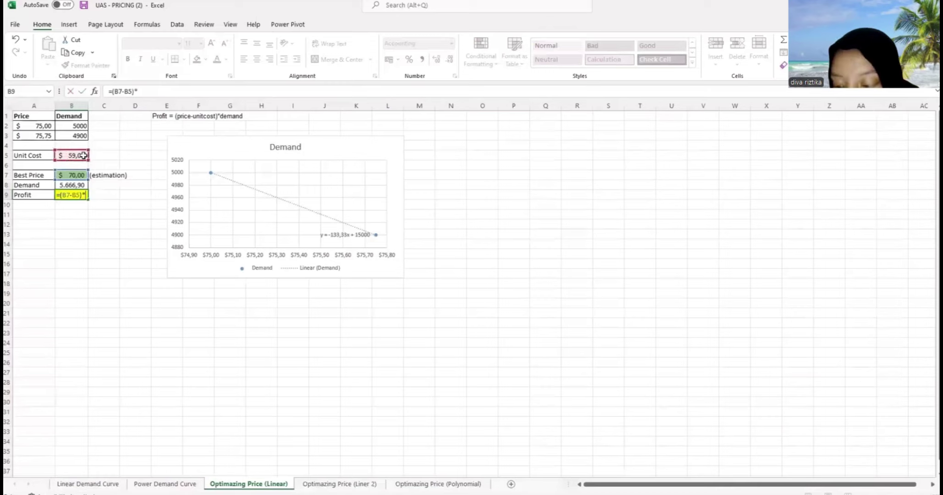
pyautogui.click(73, 183)
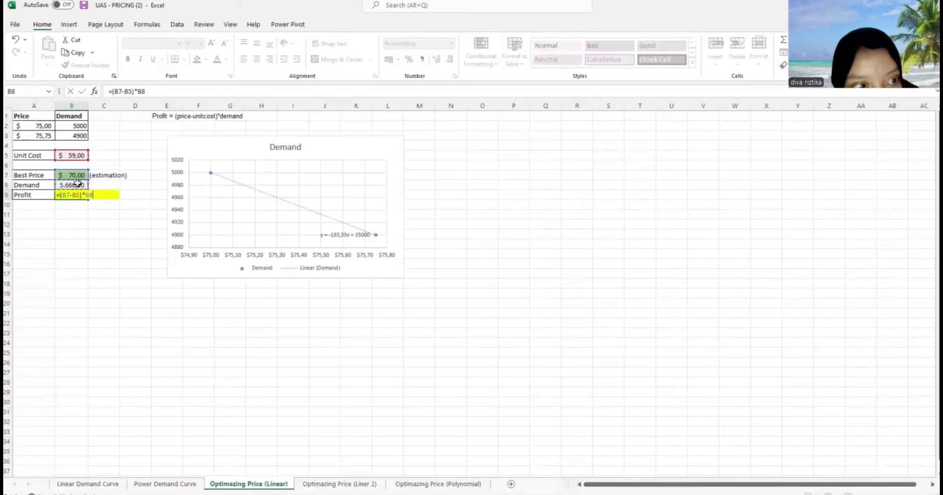
pyautogui.press('Return')
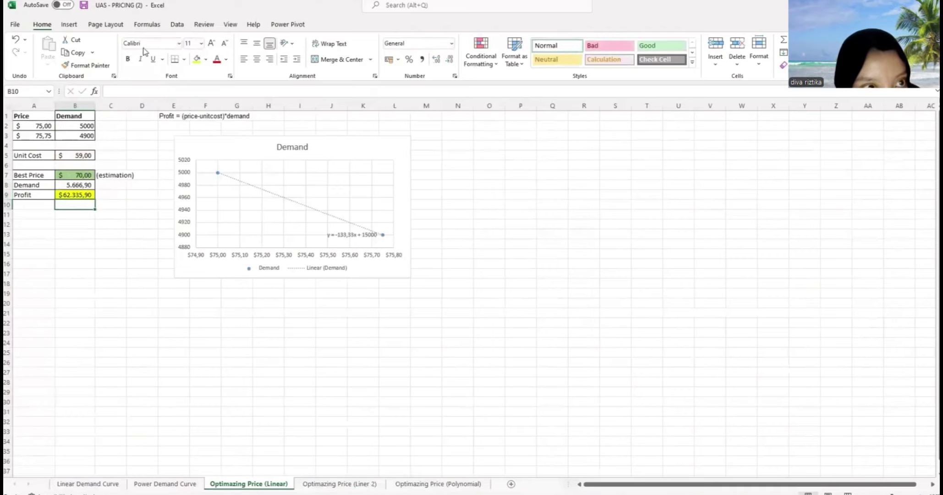
# Run Solver to optimize the profit in B9 by changing the best price in B7, keep the solution, and align the chart under the profit note
pyautogui.click(176, 25)
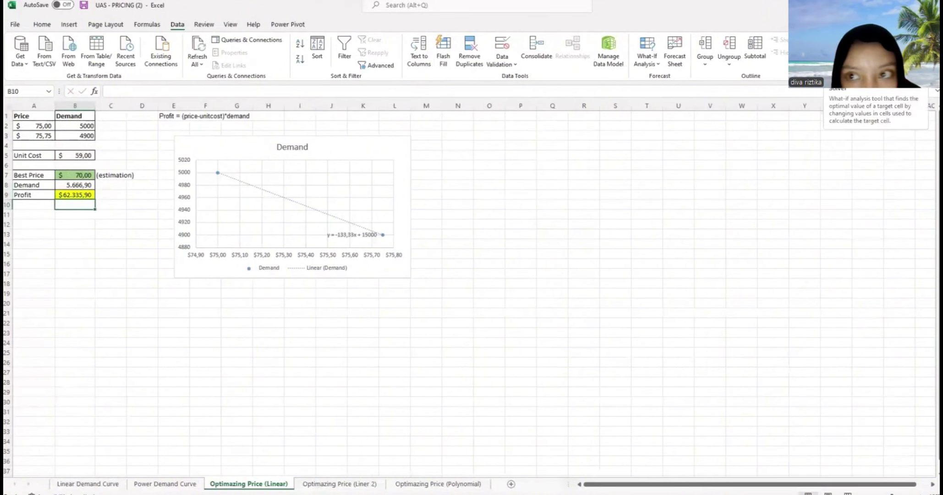
pyautogui.click(824, 57)
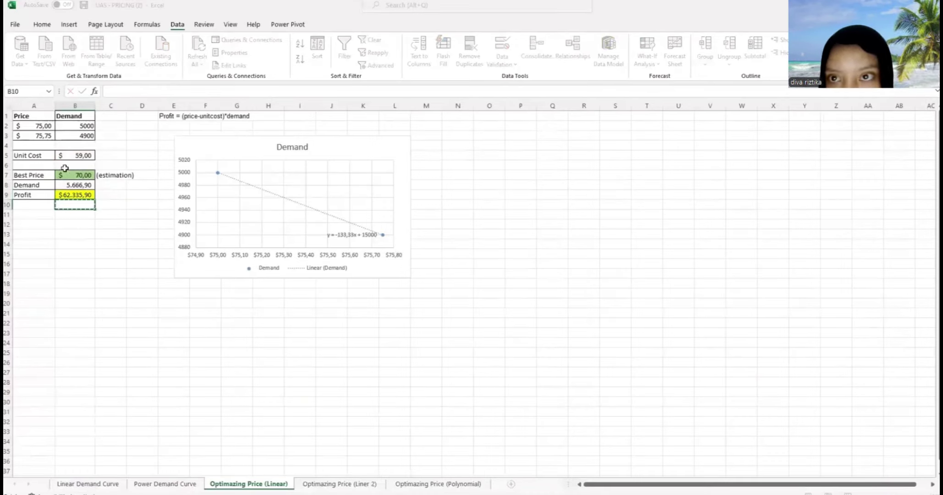
pyautogui.click(81, 196)
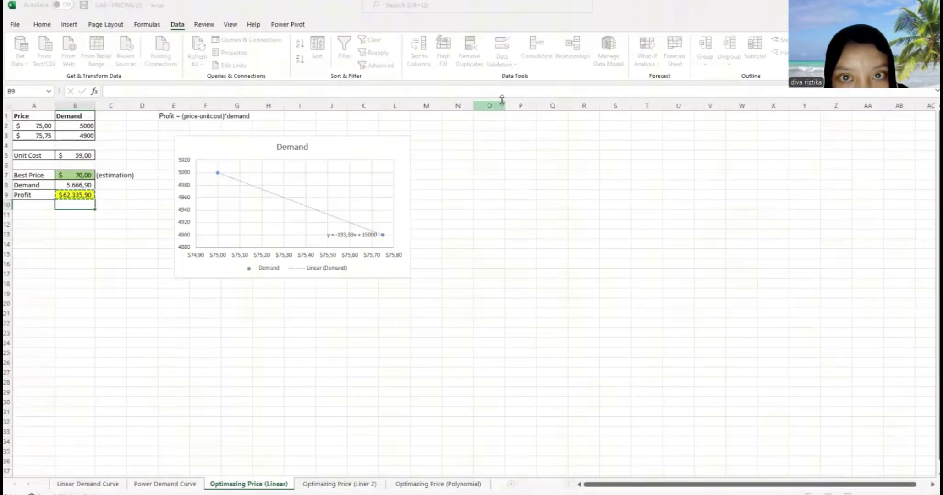
pyautogui.press('Return')
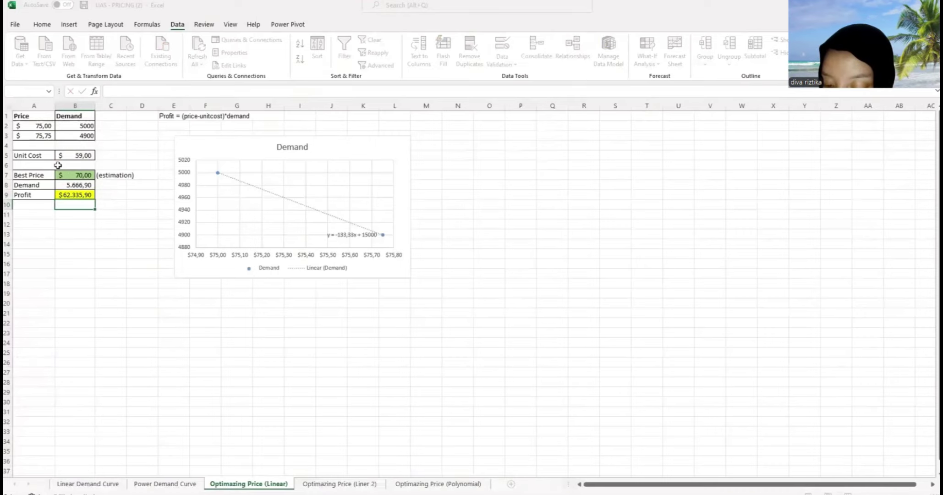
pyautogui.click(70, 175)
pyautogui.hotkey('ctrl', 'c')
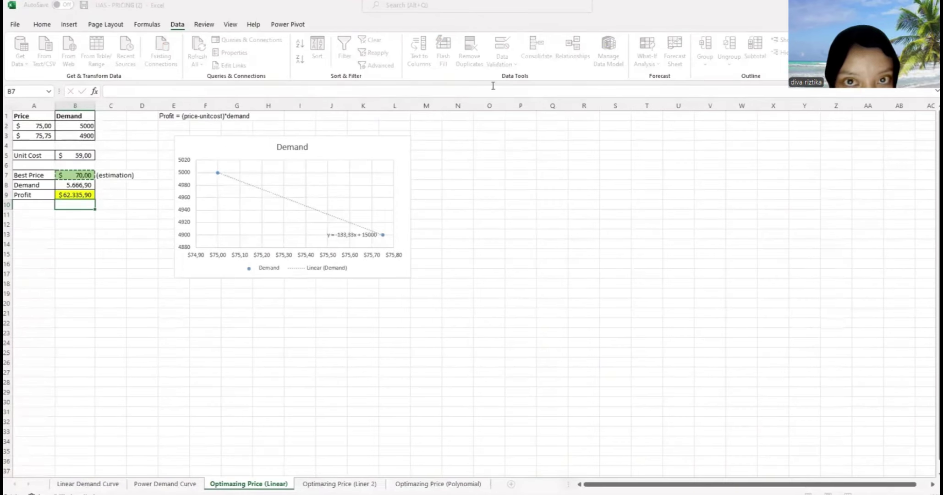
pyautogui.press('Escape')
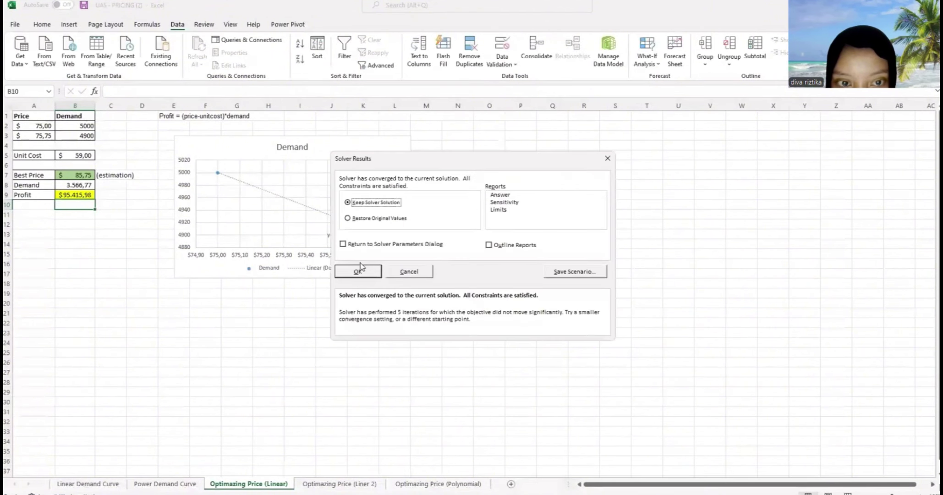
pyautogui.click(358, 270)
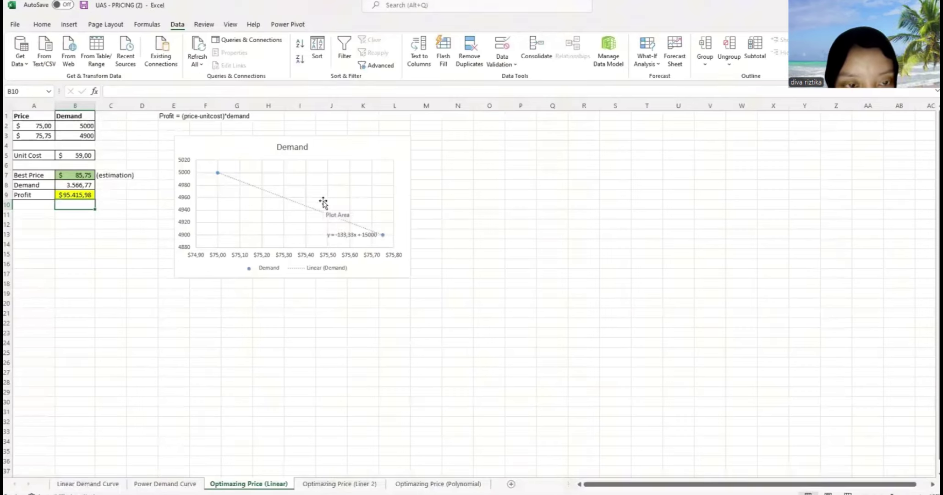
pyautogui.moveTo(323, 203); pyautogui.dragTo(309, 201)
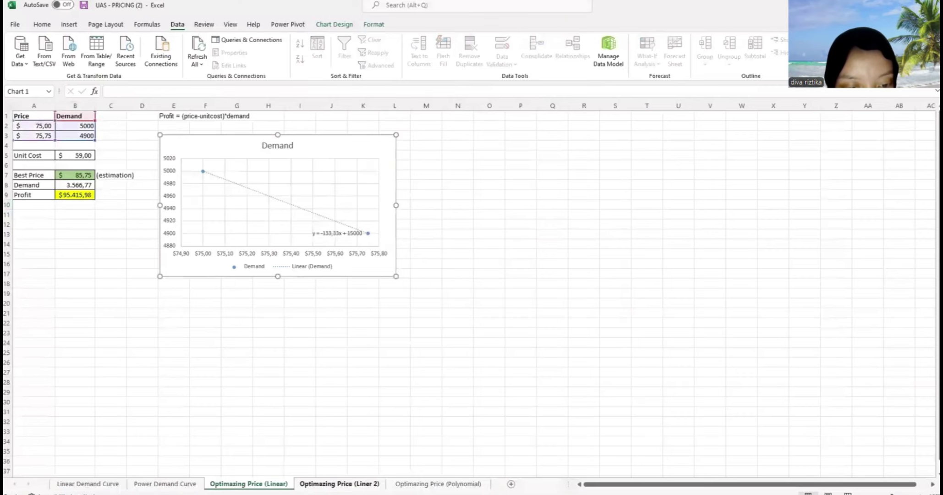
# On the Optimazing Price (Liner 2) sheet, enter 70 as the estimated best price in B6
pyautogui.click(339, 483)
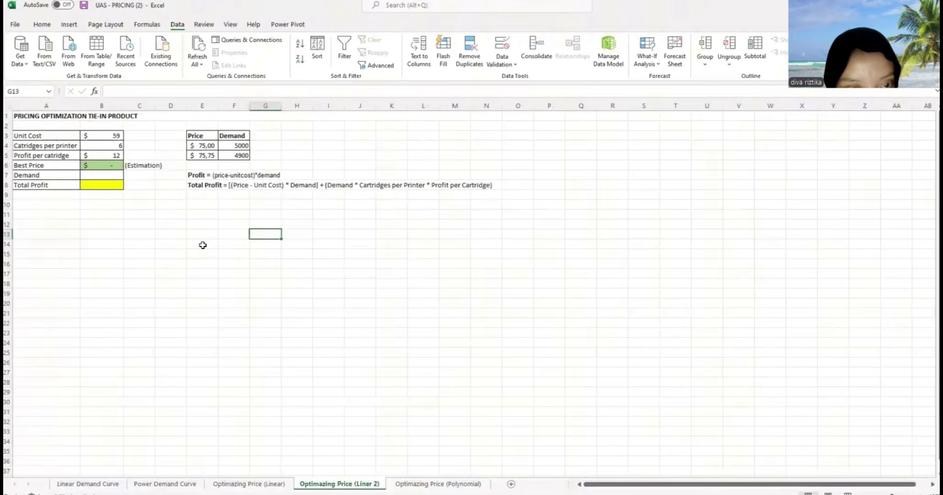
pyautogui.click(102, 166)
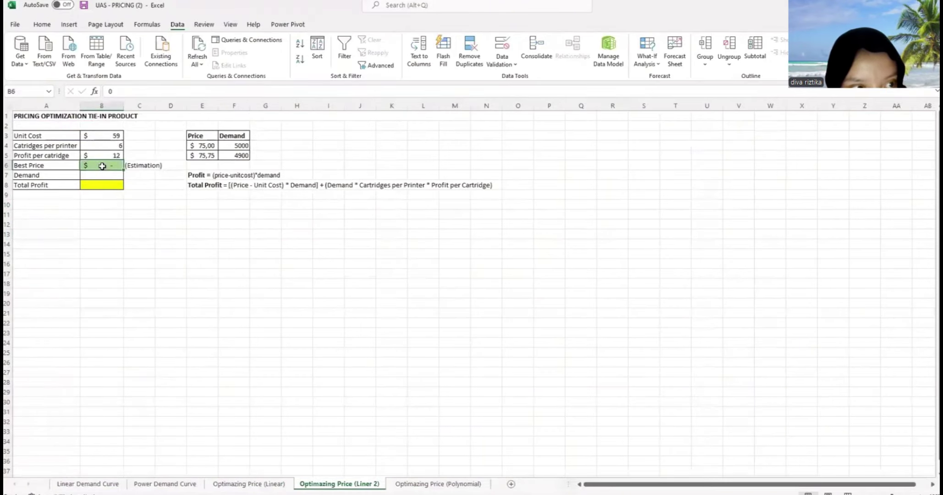
pyautogui.write('70')
pyautogui.press('Return')
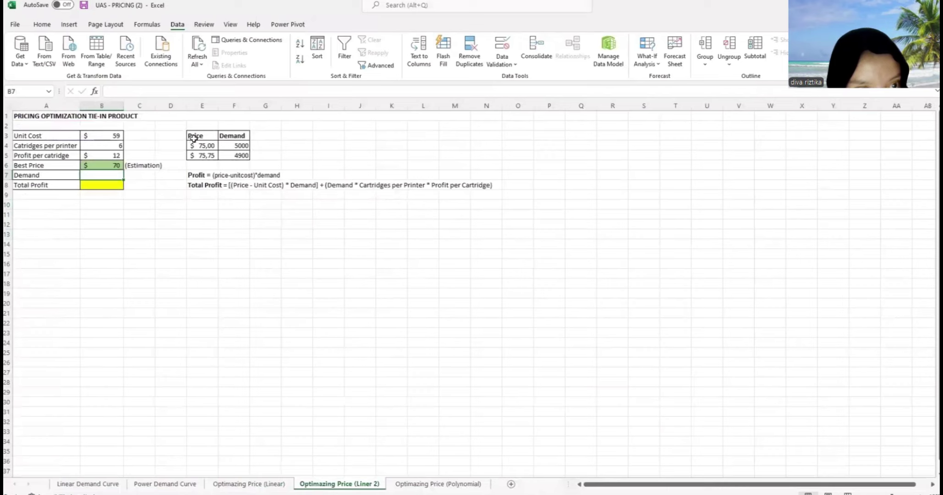
# Insert a scatter chart of the price and demand data in E3:F5 and switch its rows and columns
pyautogui.moveTo(194, 135); pyautogui.dragTo(240, 154)
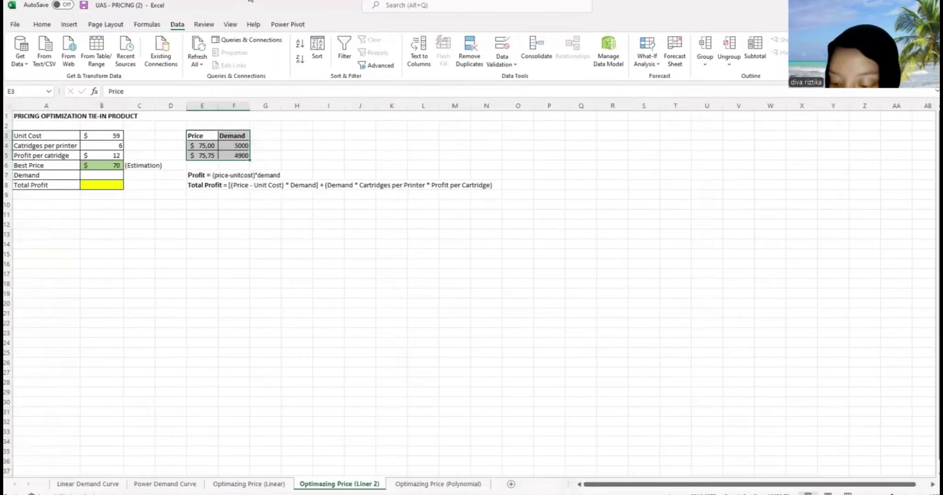
pyautogui.click(69, 25)
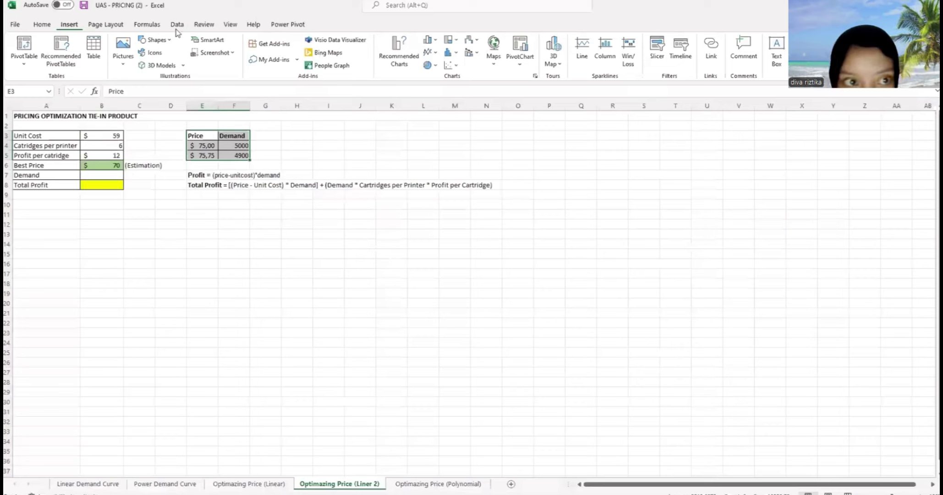
pyautogui.click(451, 69)
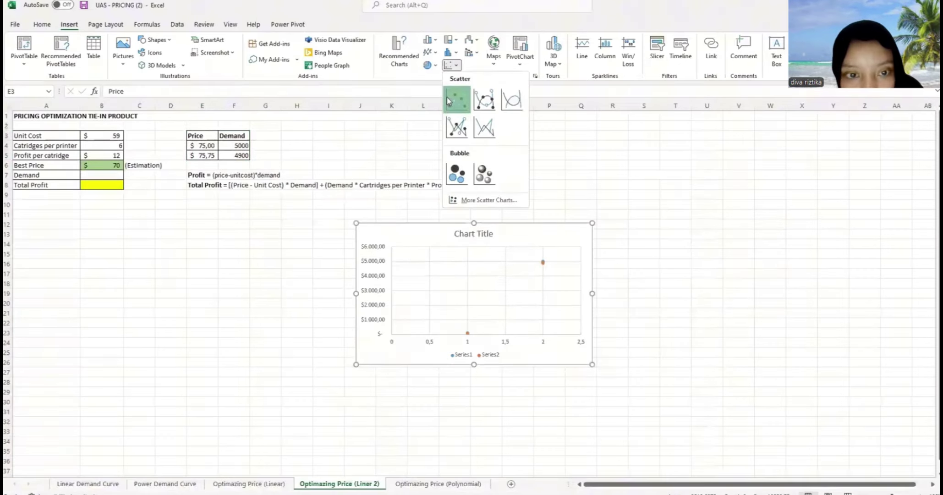
pyautogui.click(448, 101)
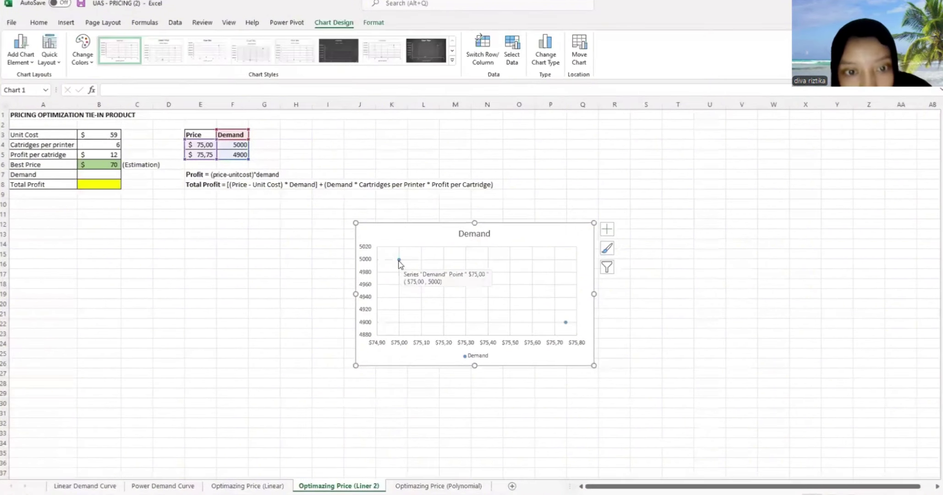
# Add a linear trendline with its equation displayed to the Demand series, and move the chart below the total profit formula note
pyautogui.rightClick(398, 259)
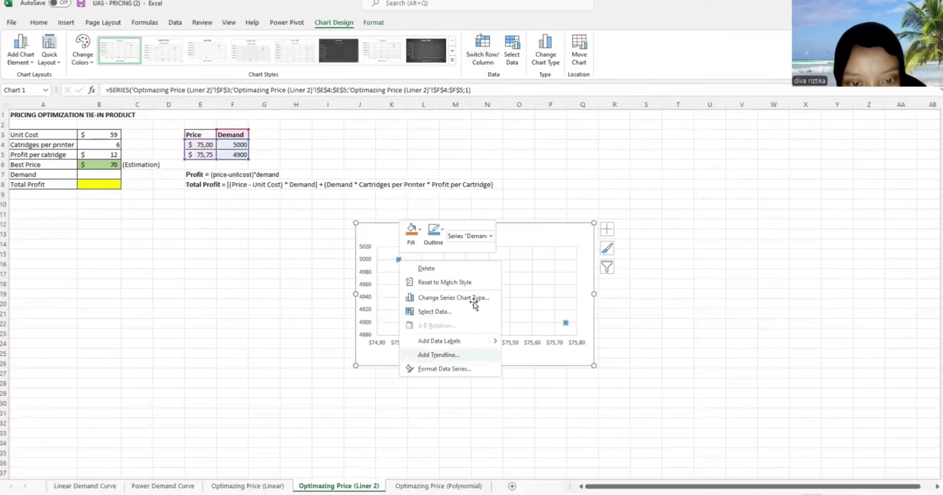
pyautogui.click(449, 354)
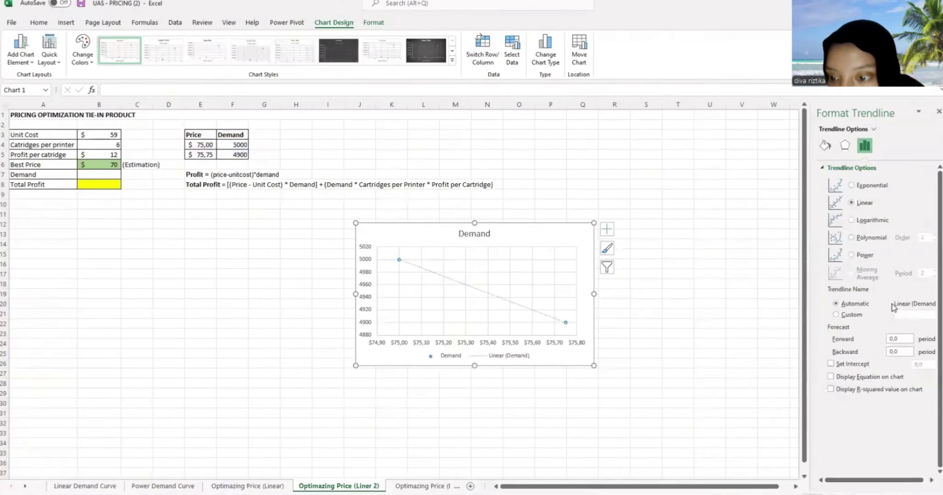
pyautogui.click(835, 376)
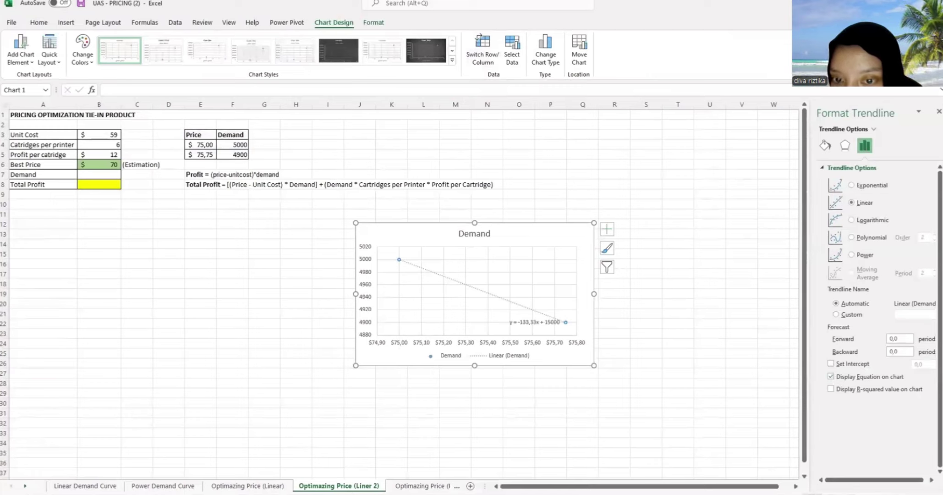
pyautogui.click(937, 113)
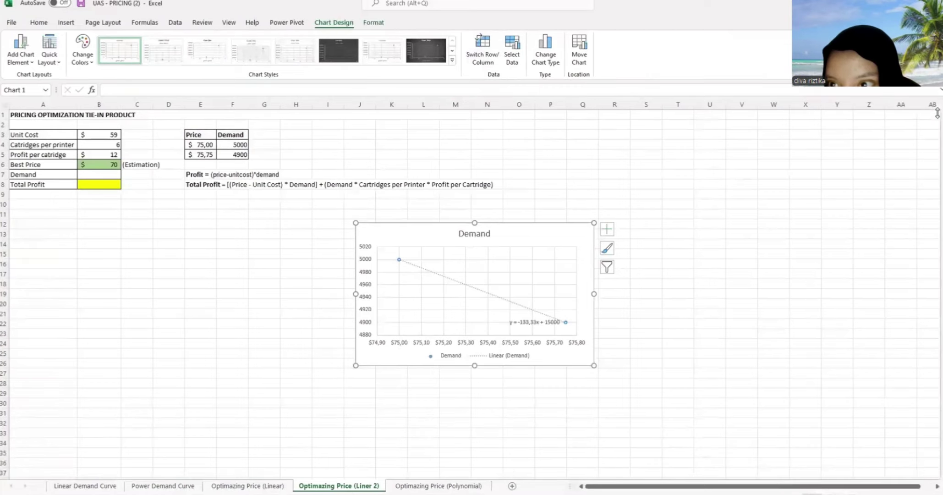
pyautogui.moveTo(456, 210); pyautogui.dragTo(287, 184)
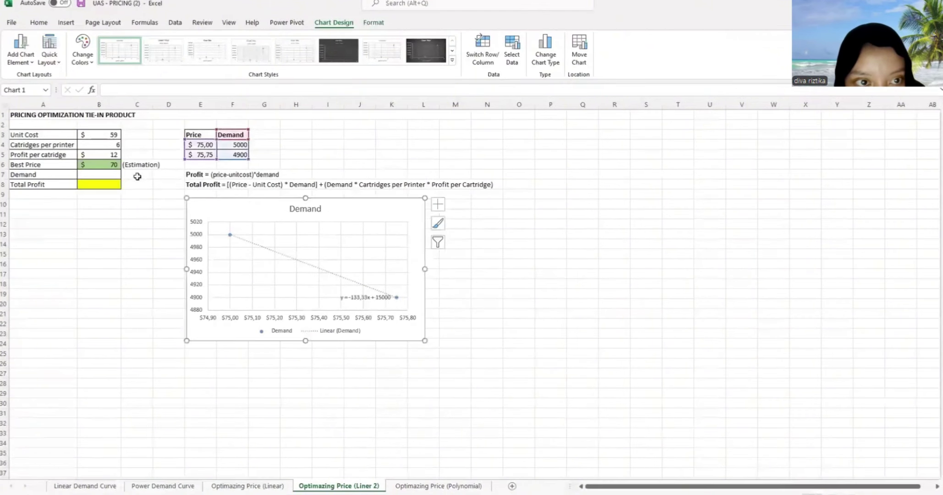
# Enter the demand formula =15000-133,33*B6 in B7, based on the trendline equation and the best price
pyautogui.click(108, 177)
pyautogui.write('=')
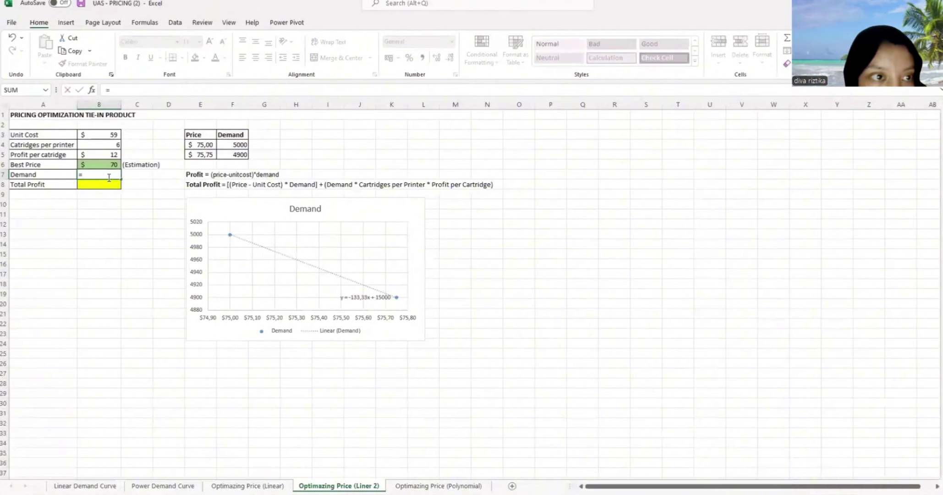
pyautogui.write('15')
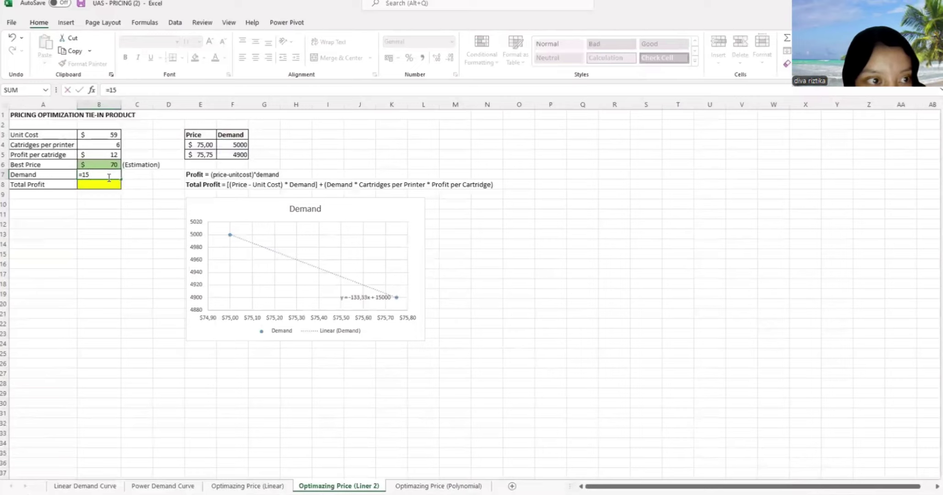
pyautogui.write('000')
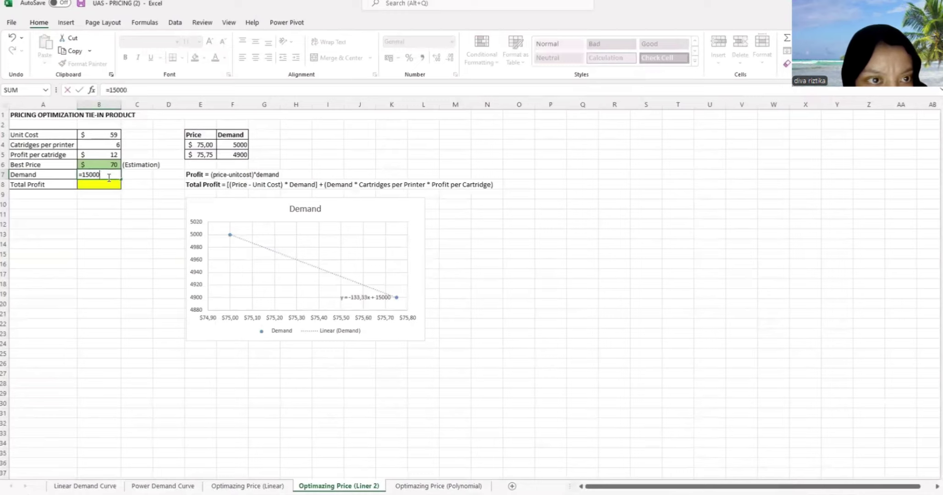
pyautogui.write('-1')
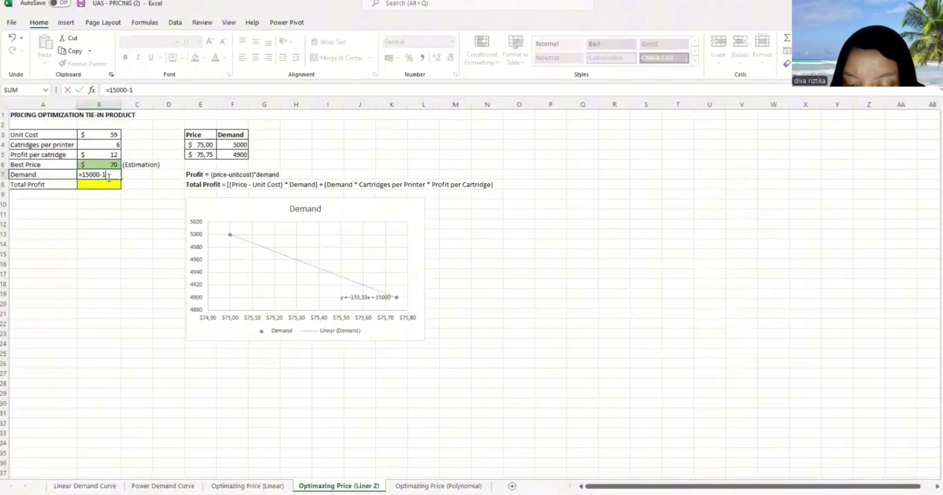
pyautogui.write('33,')
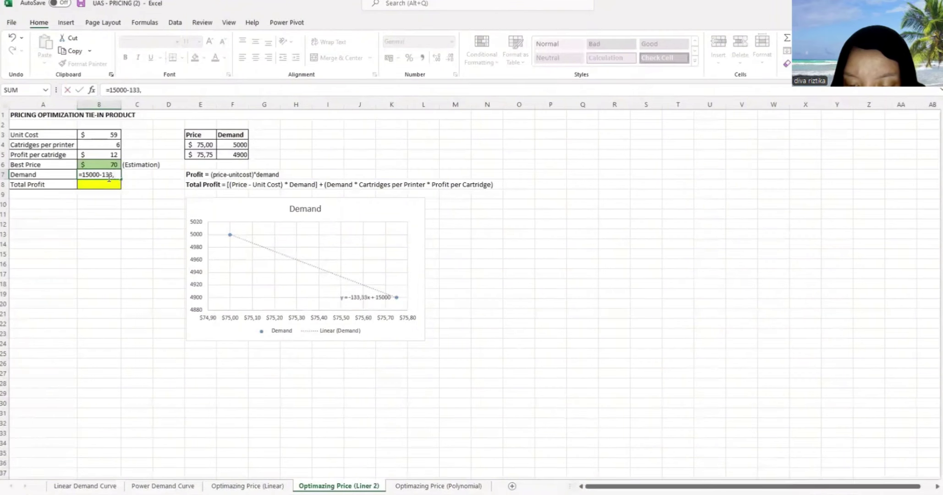
pyautogui.write('33')
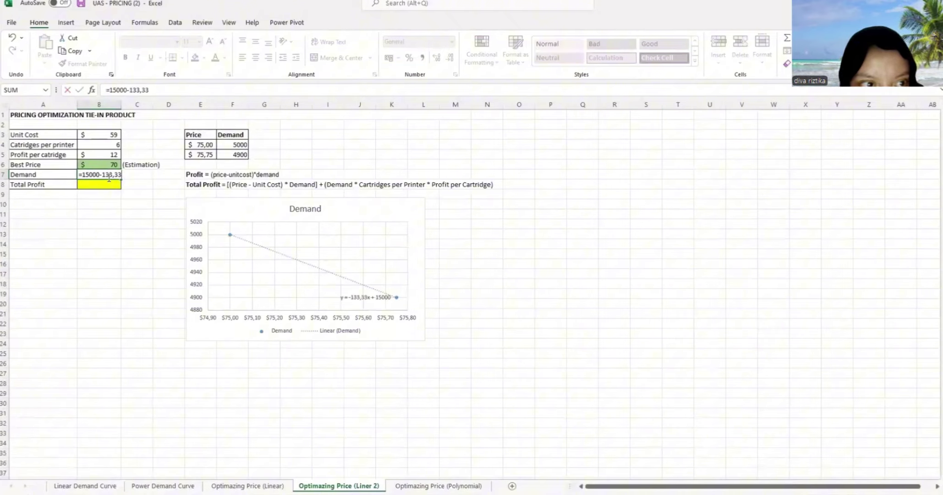
pyautogui.write('*')
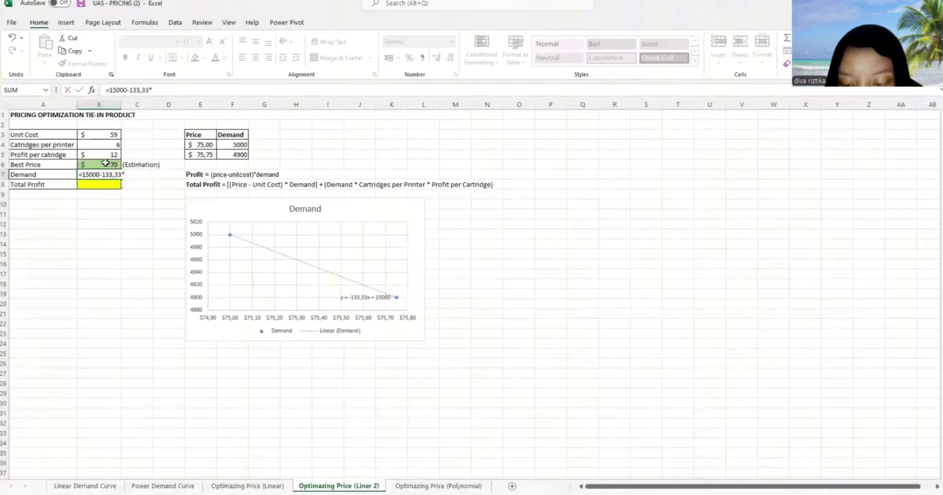
pyautogui.click(105, 163)
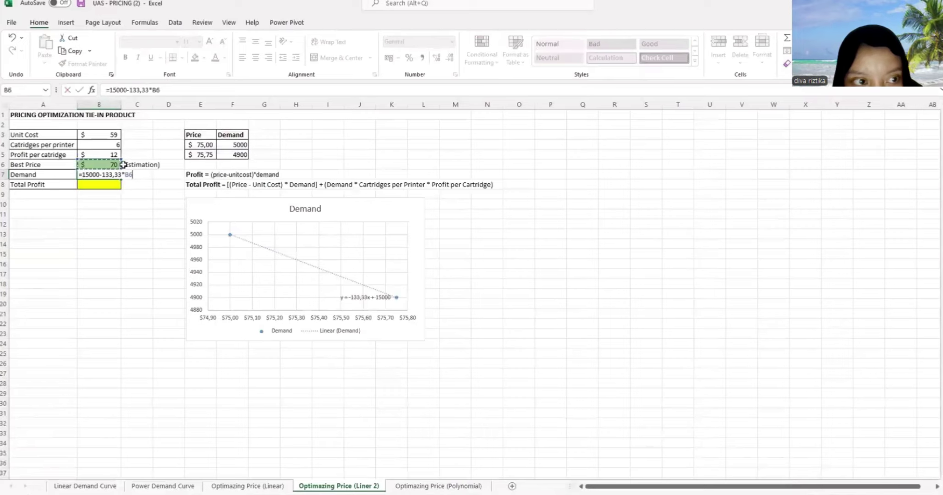
pyautogui.press('Return')
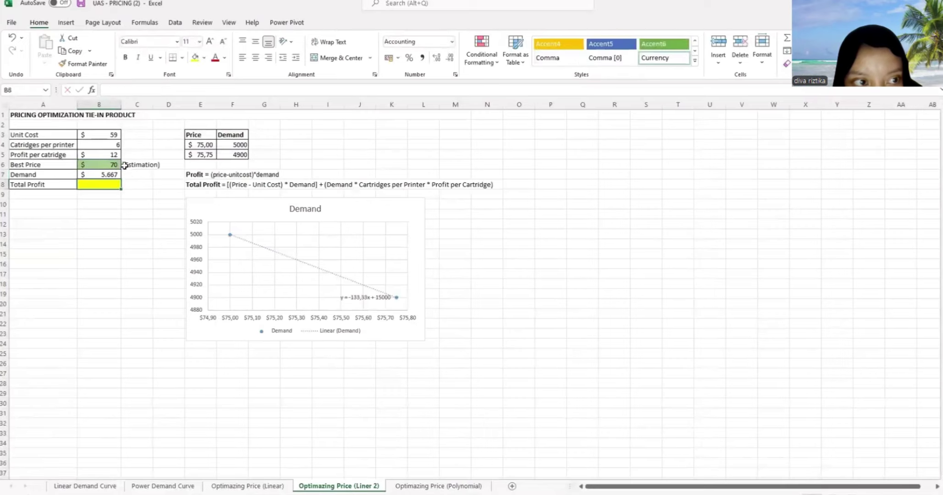
pyautogui.click(105, 175)
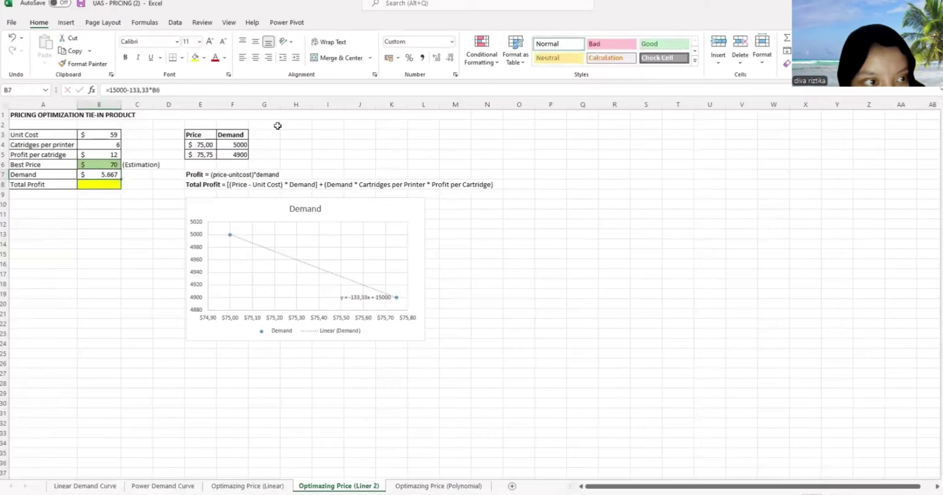
pyautogui.click(438, 59)
pyautogui.click(449, 60)
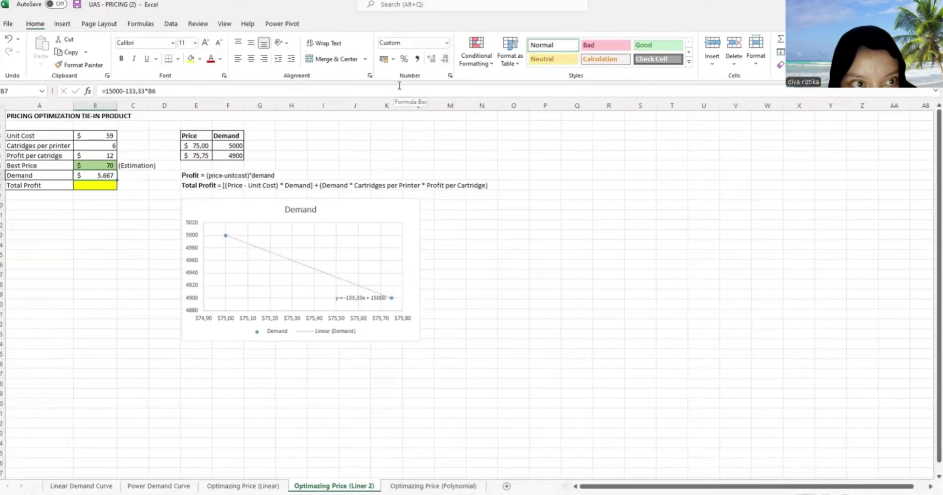
# Enter the total profit formula =(B6-B3)*B7+(B7*B4*B5) in B8
pyautogui.click(96, 192)
pyautogui.click(106, 184)
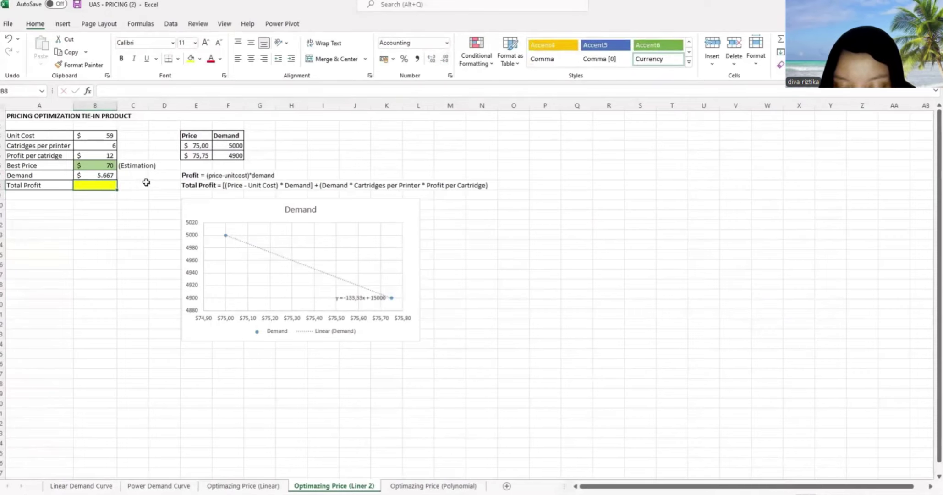
pyautogui.write('=')
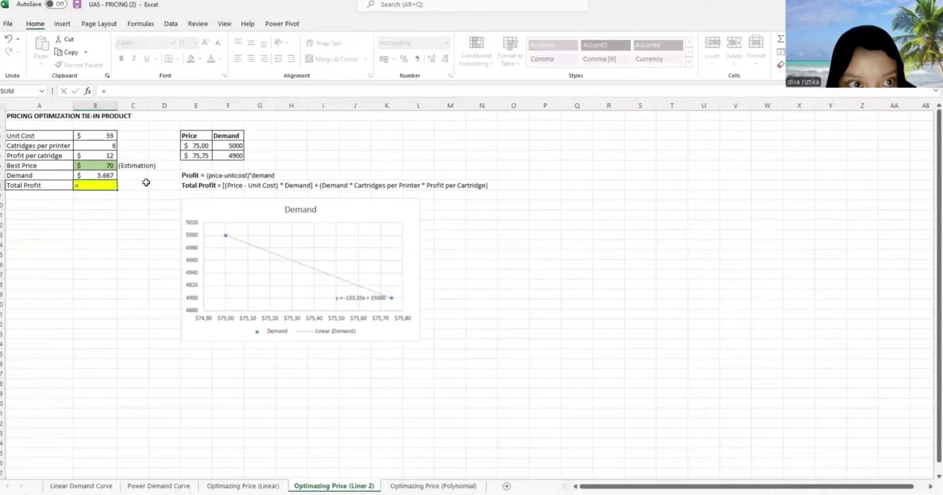
pyautogui.write('(')
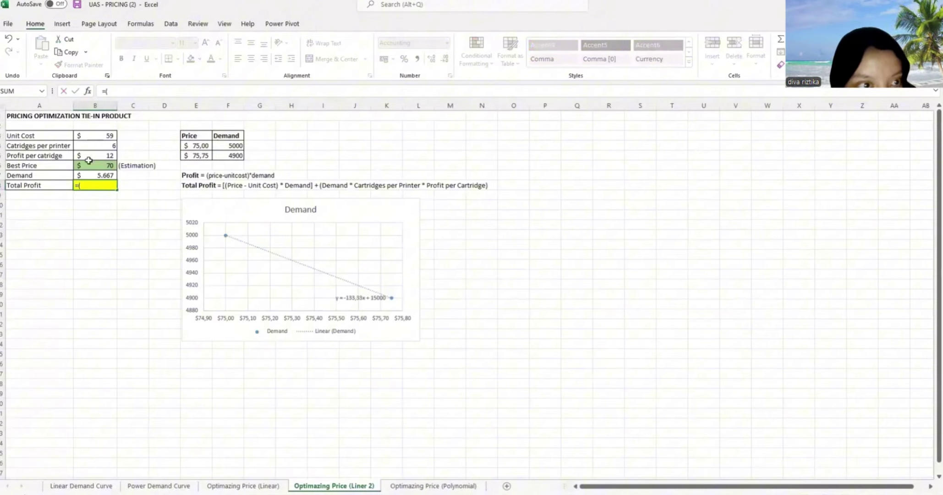
pyautogui.click(89, 175)
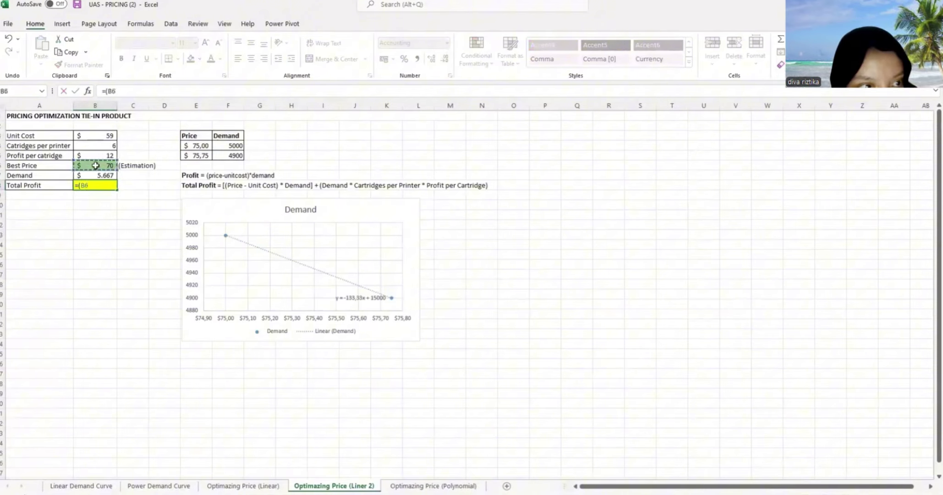
pyautogui.click(95, 165)
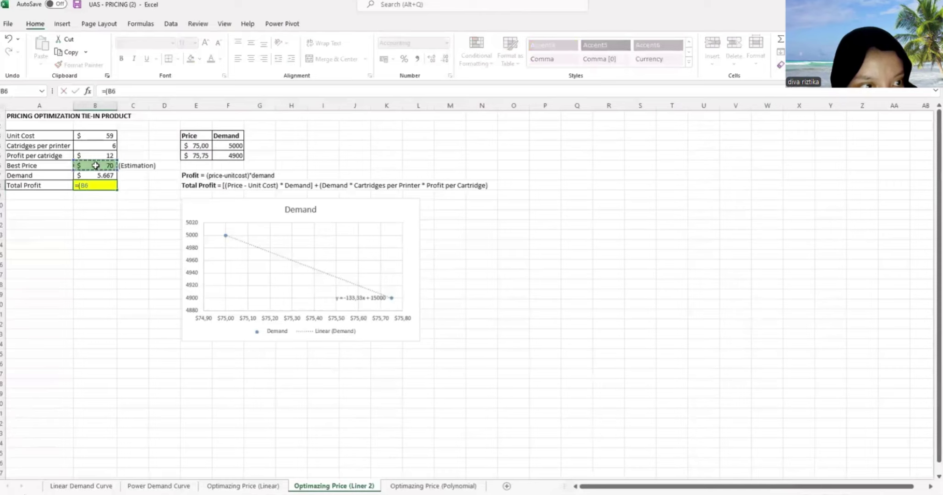
pyautogui.write('-')
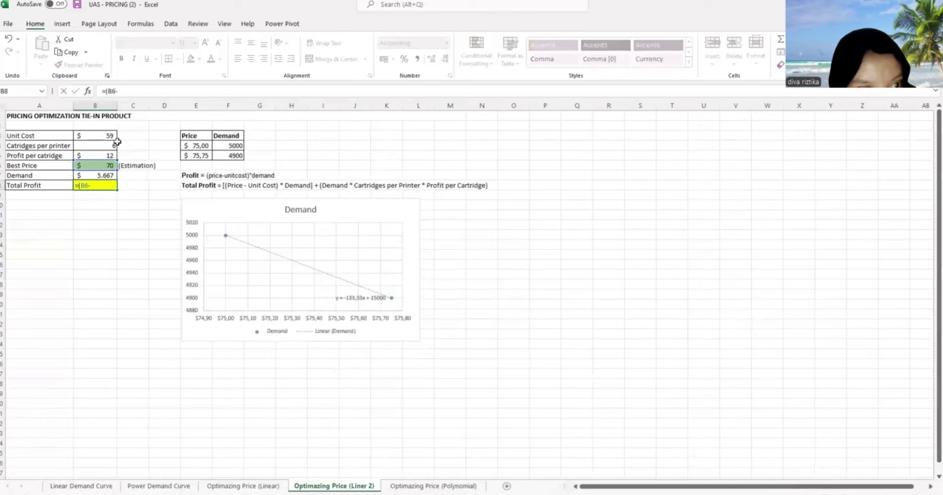
pyautogui.click(109, 135)
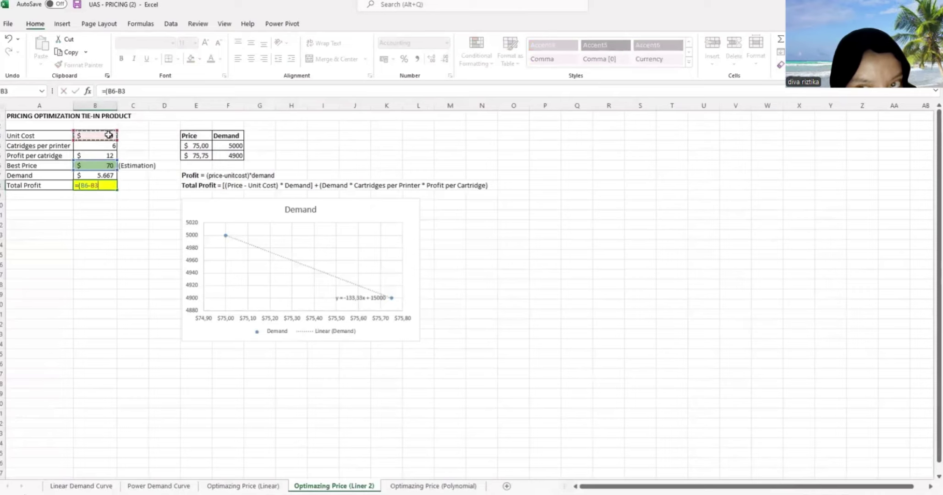
pyautogui.write(')*')
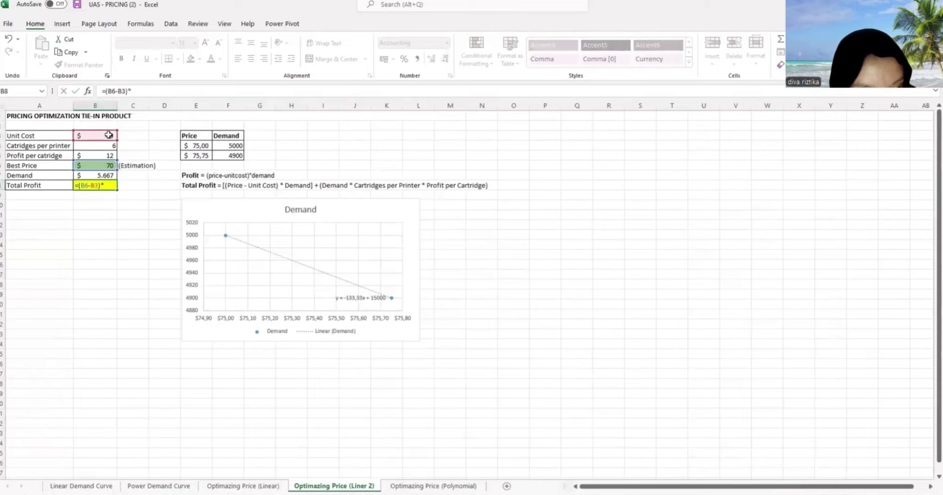
pyautogui.click(80, 176)
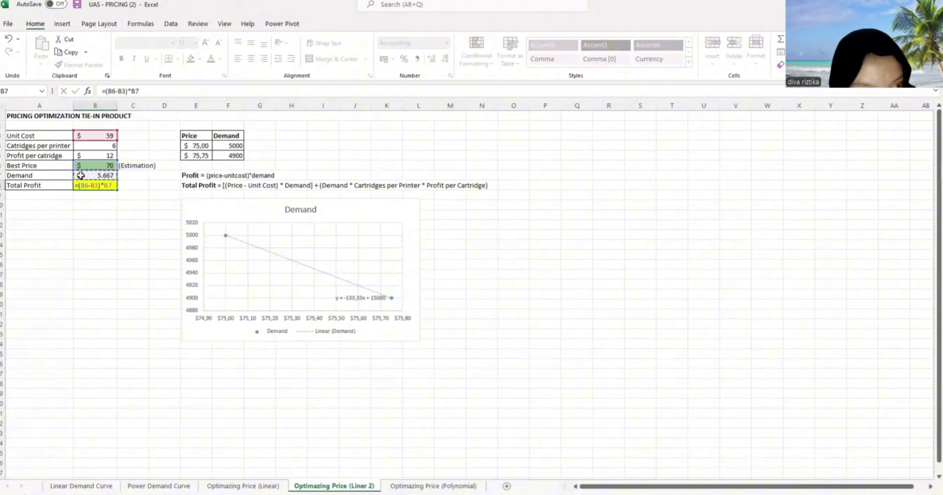
pyautogui.write('=')
pyautogui.press('BackSpace')
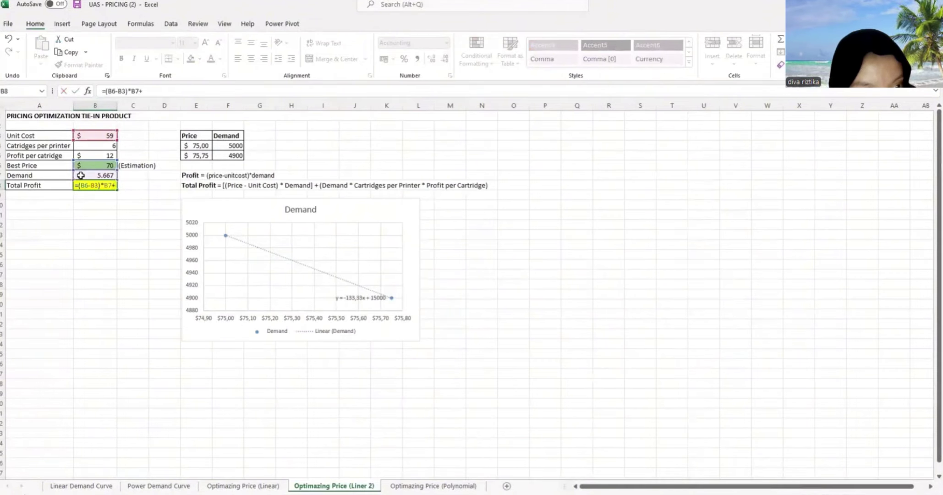
pyautogui.write('+(')
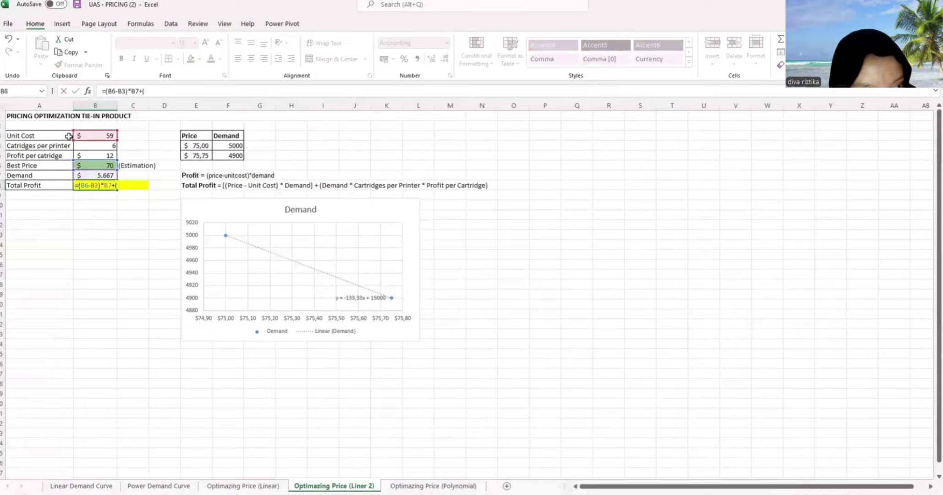
pyautogui.click(79, 175)
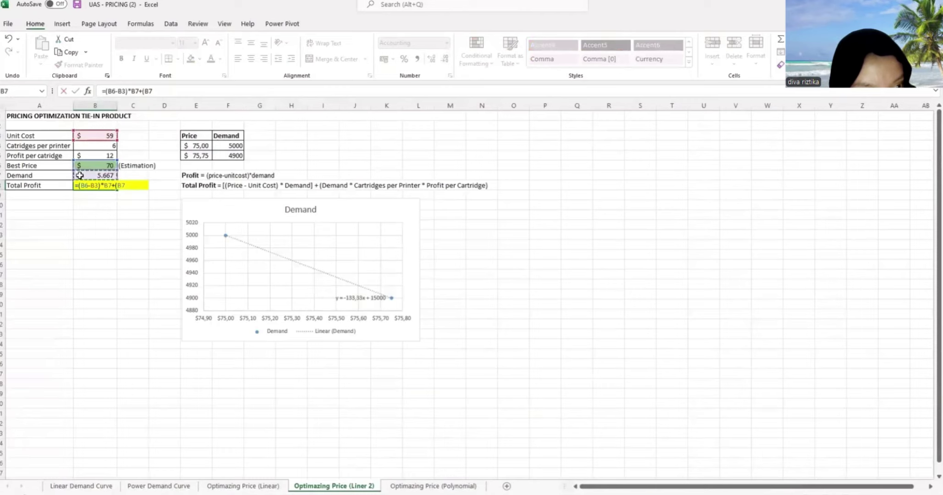
pyautogui.write('*')
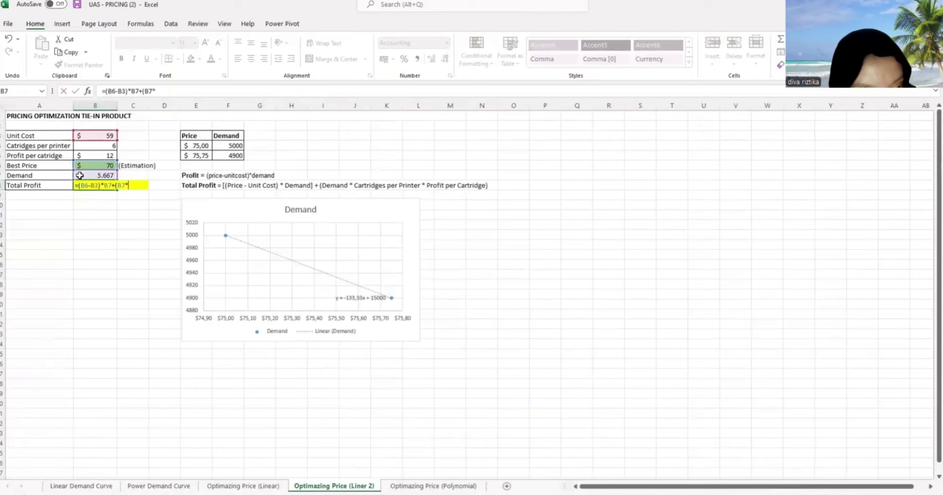
pyautogui.click(85, 146)
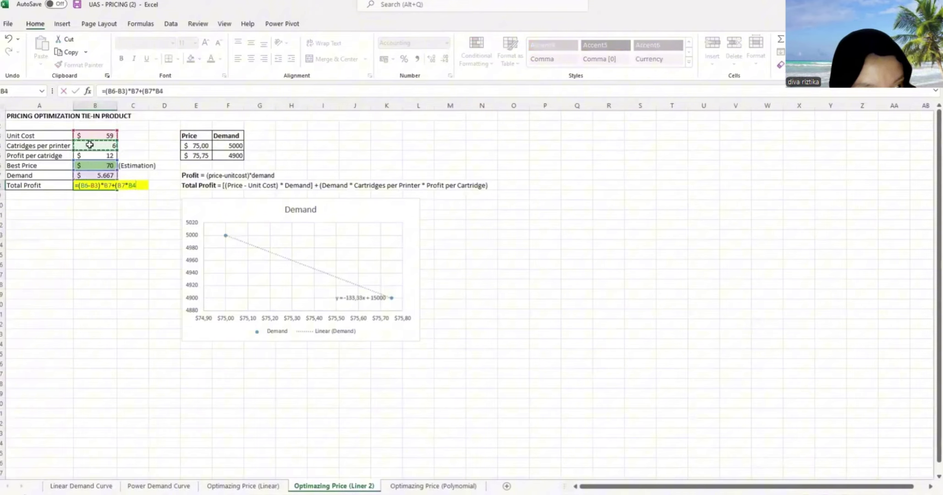
pyautogui.write('*')
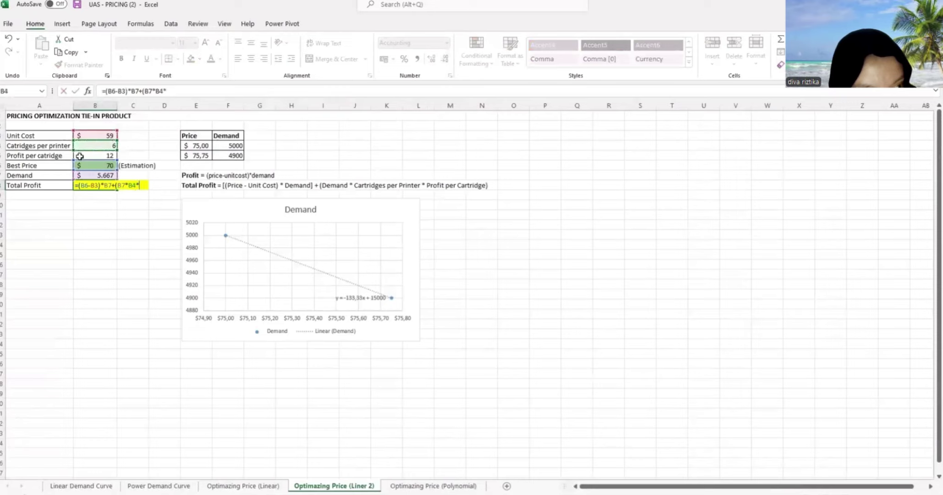
pyautogui.click(82, 155)
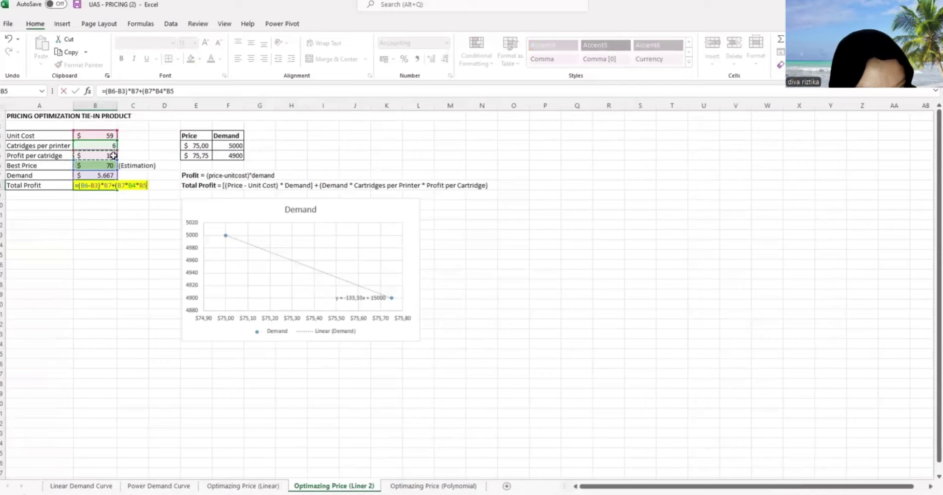
pyautogui.write(')')
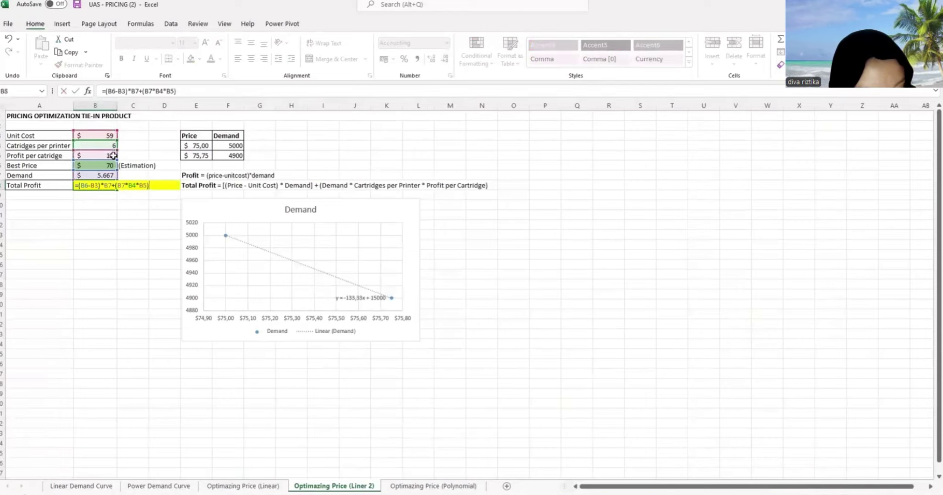
pyautogui.press('Return')
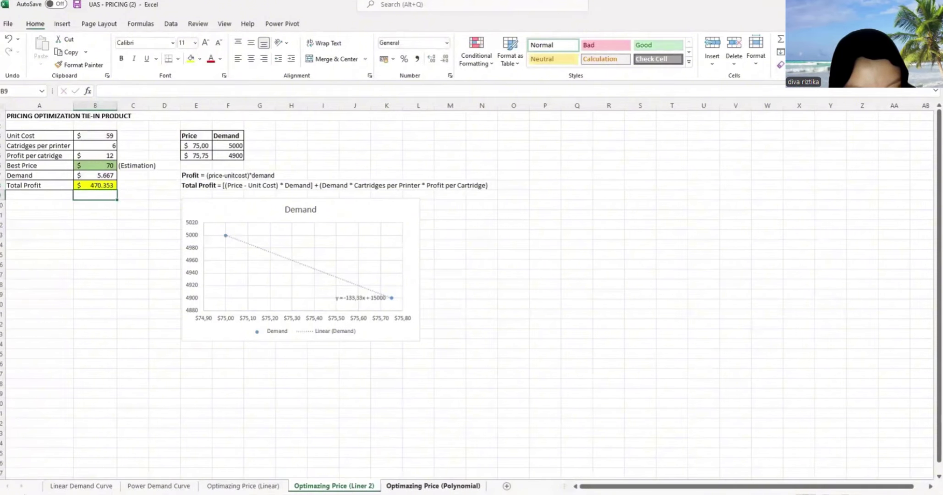
# On the Optimazing Price (Polynomial) sheet, enter 1,50 as the price in G4
pyautogui.click(433, 485)
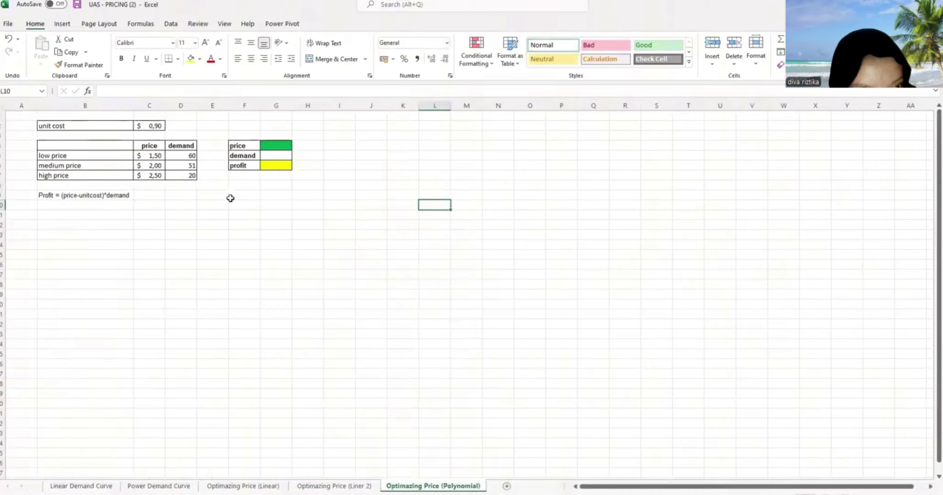
pyautogui.click(269, 147)
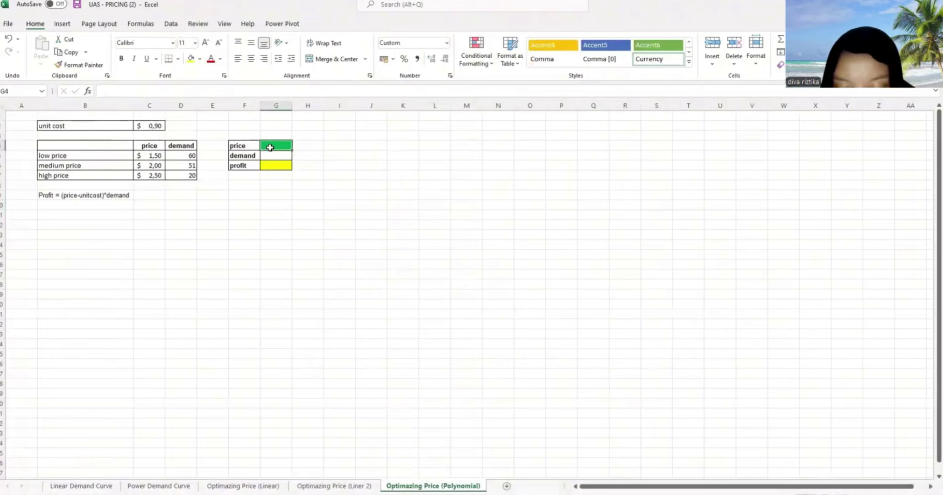
pyautogui.write('1')
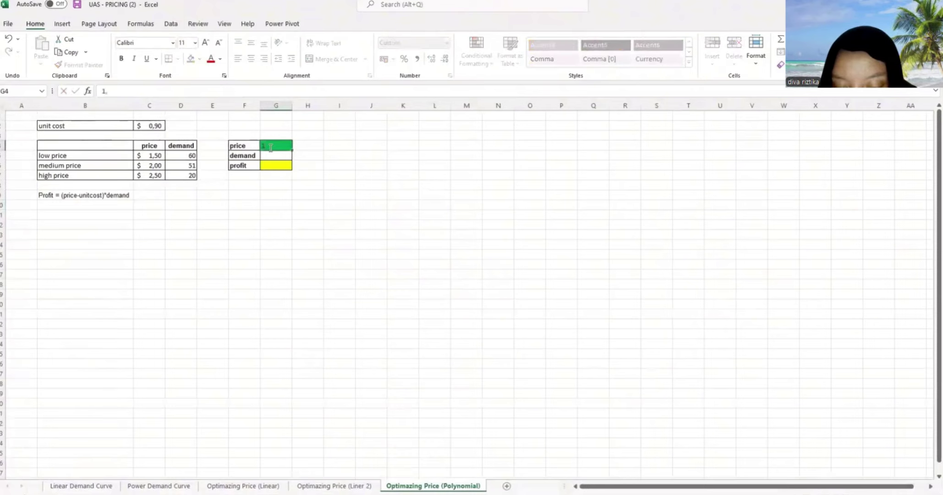
pyautogui.write(',50')
pyautogui.press('Return')
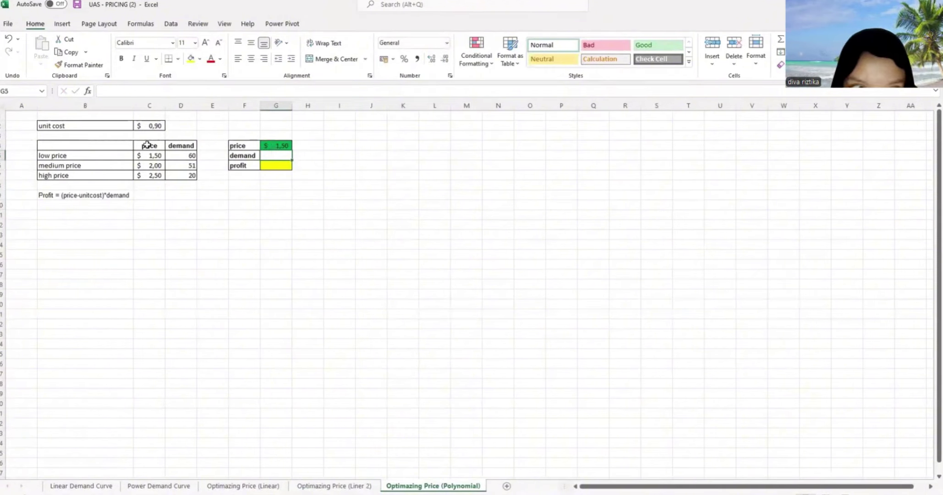
# Insert a scatter chart from the price and demand data in C4:D7 and switch its rows and columns
pyautogui.moveTo(149, 144); pyautogui.dragTo(180, 175)
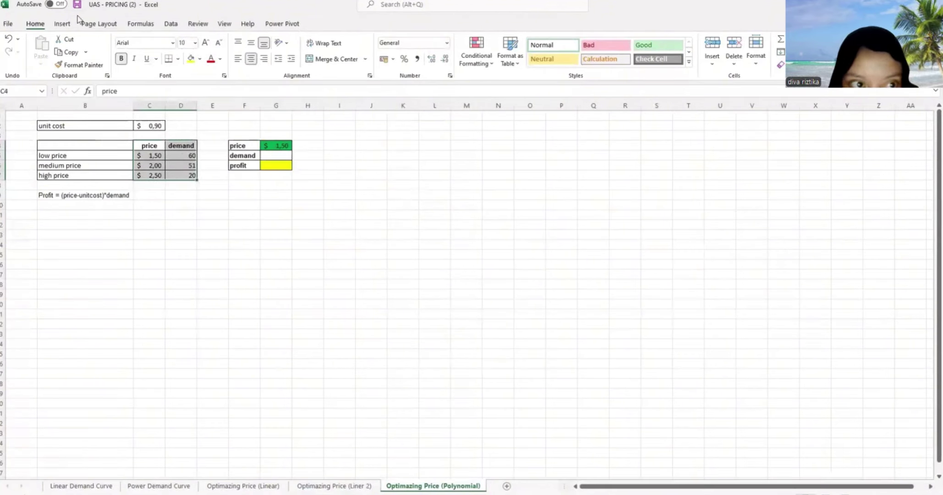
pyautogui.click(65, 27)
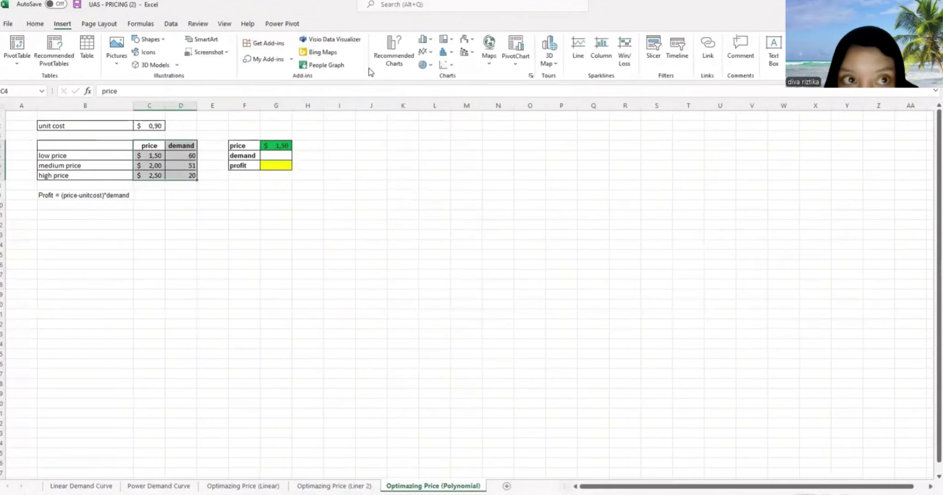
pyautogui.click(449, 66)
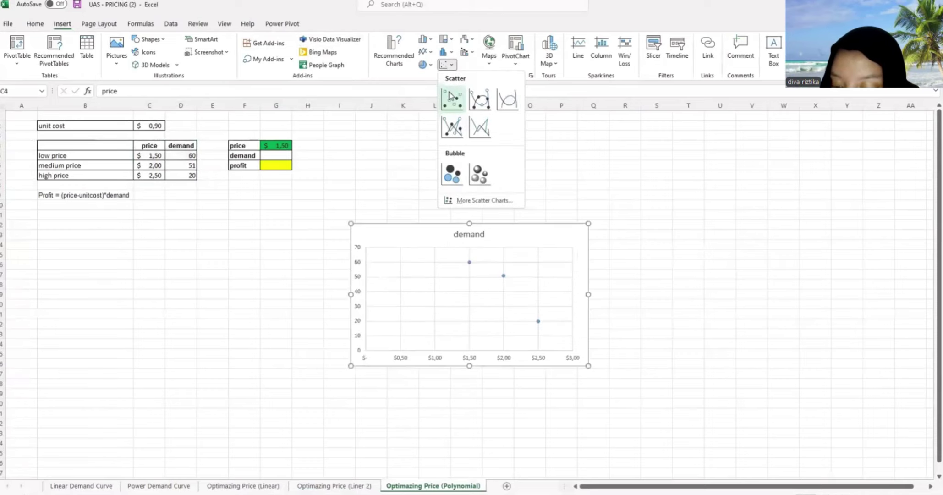
pyautogui.click(451, 98)
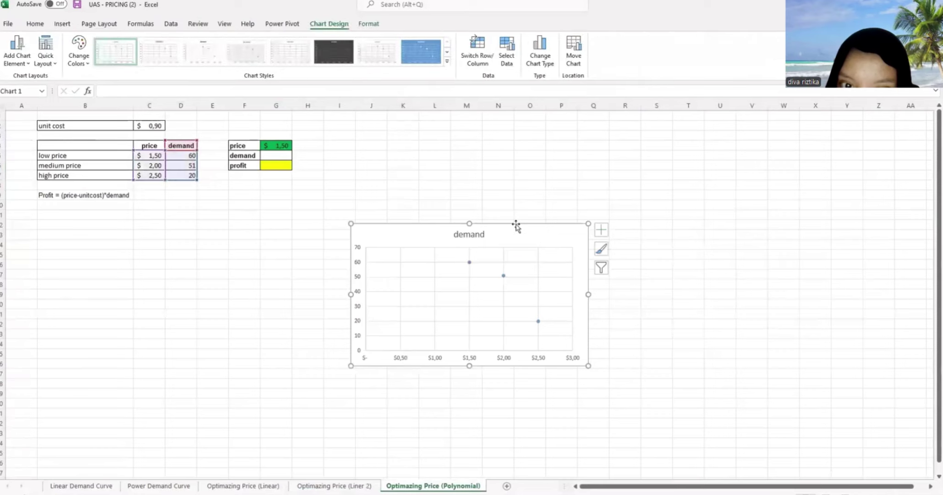
pyautogui.click(487, 61)
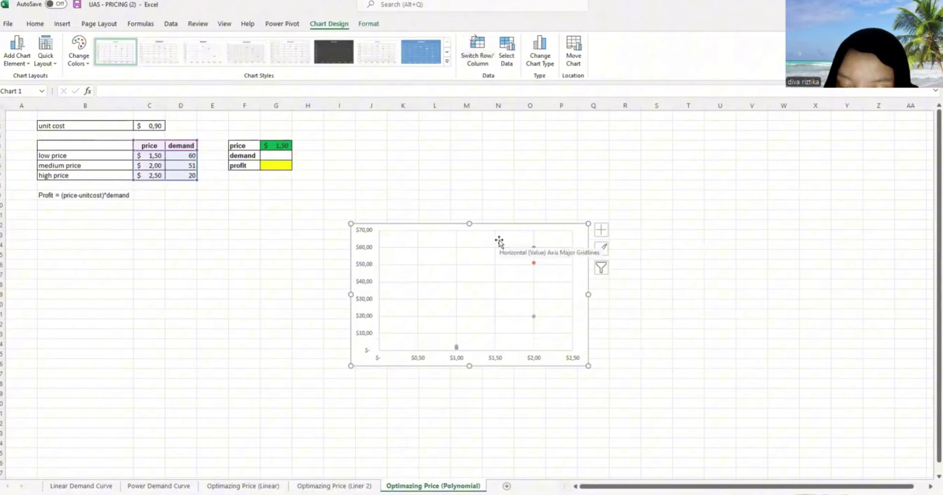
# Add a polynomial trendline of order 2 to the chart's Series 1 and display its equation on the chart
pyautogui.rightClick(533, 248)
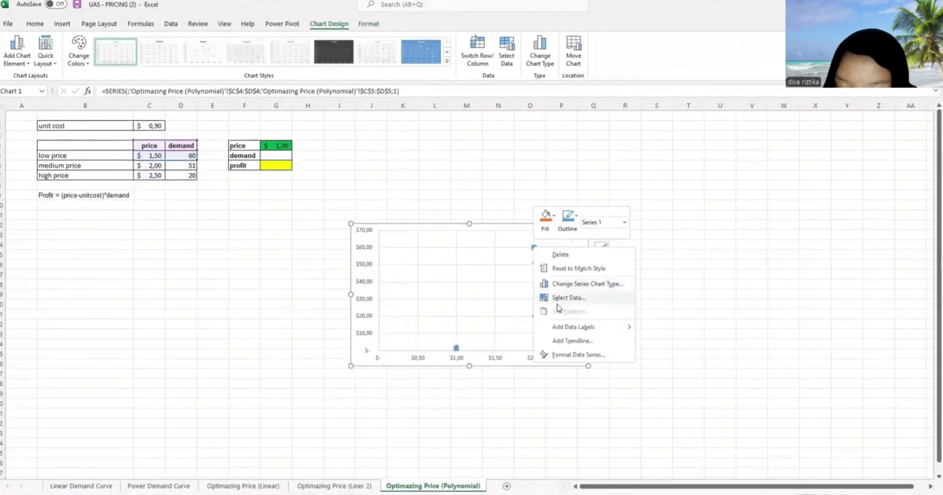
pyautogui.click(563, 341)
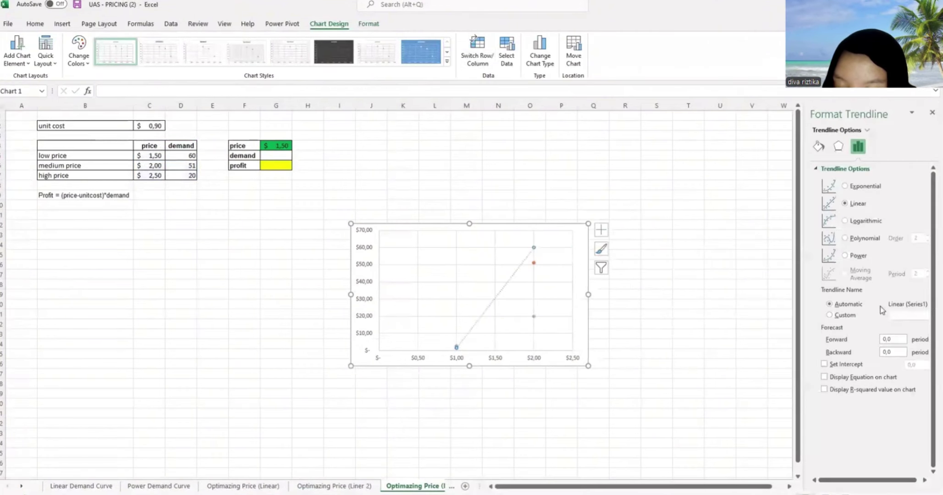
pyautogui.click(844, 238)
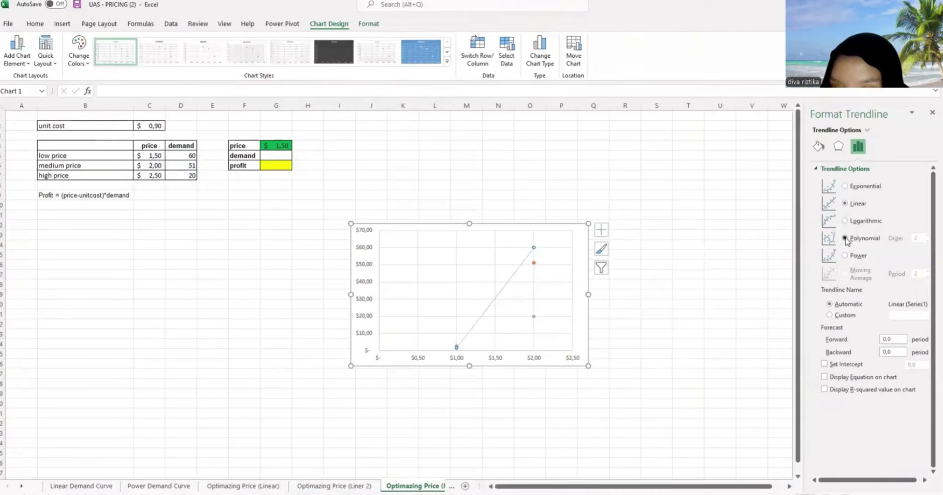
pyautogui.click(823, 377)
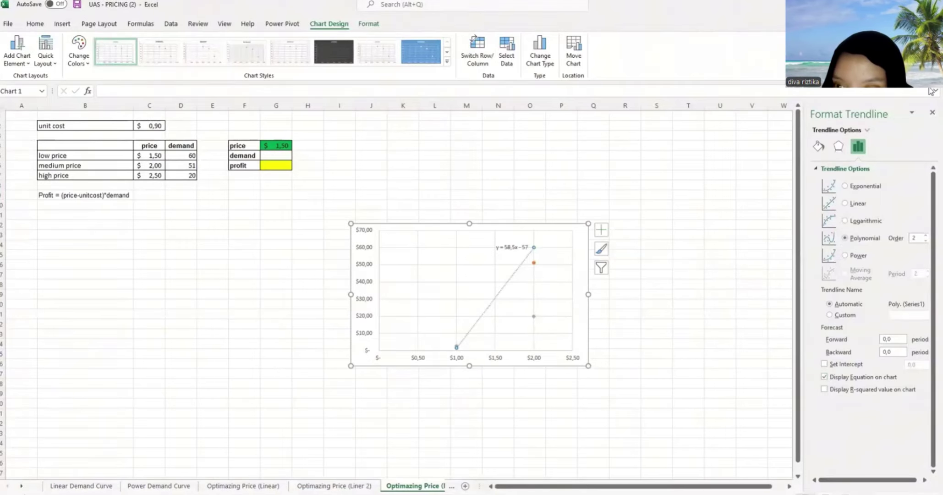
pyautogui.click(932, 112)
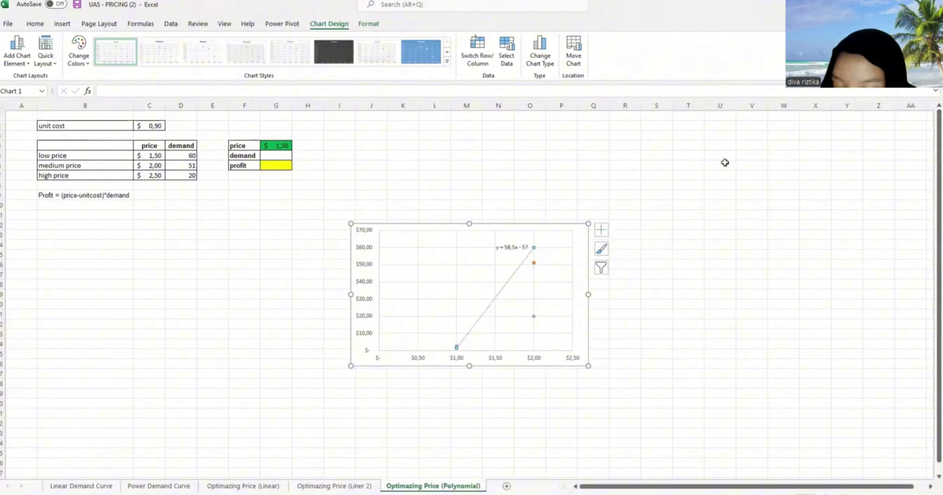
# Enter the demand formula =-44*G4^2+136*G4-45 in G5
pyautogui.click(273, 155)
pyautogui.write('=')
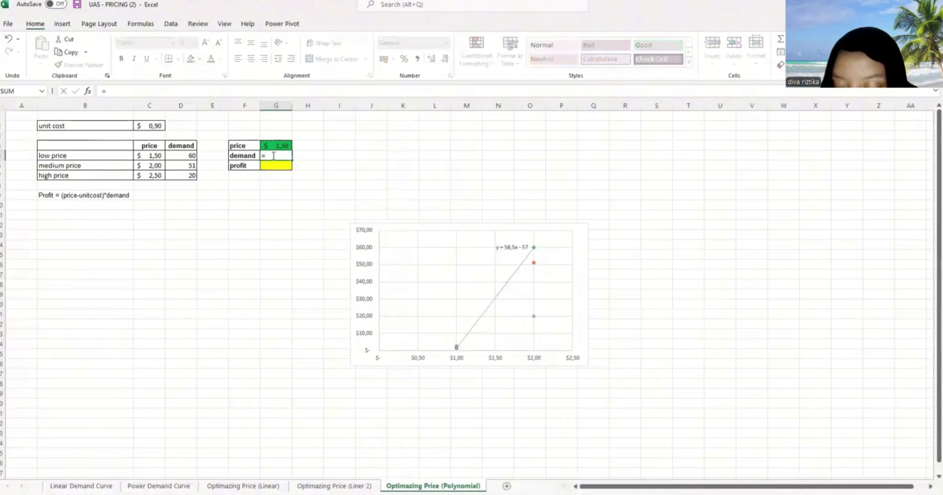
pyautogui.write('-44')
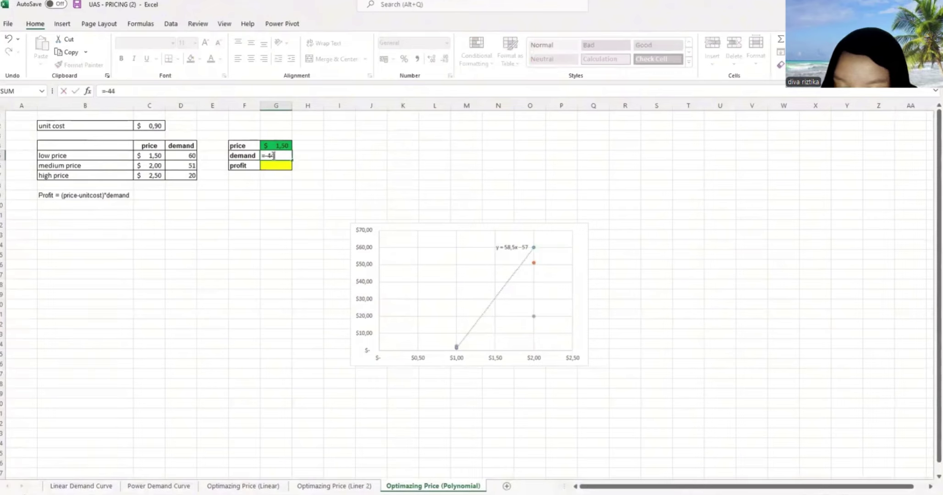
pyautogui.write('*')
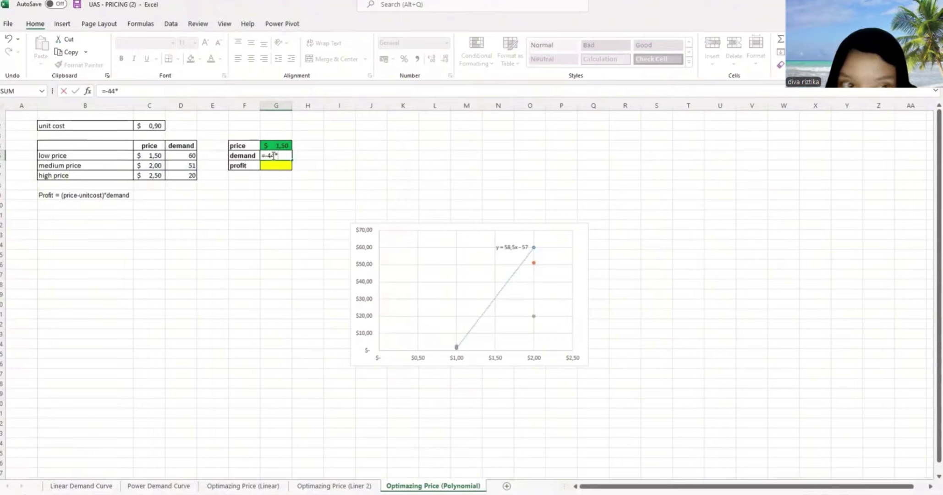
pyautogui.click(276, 145)
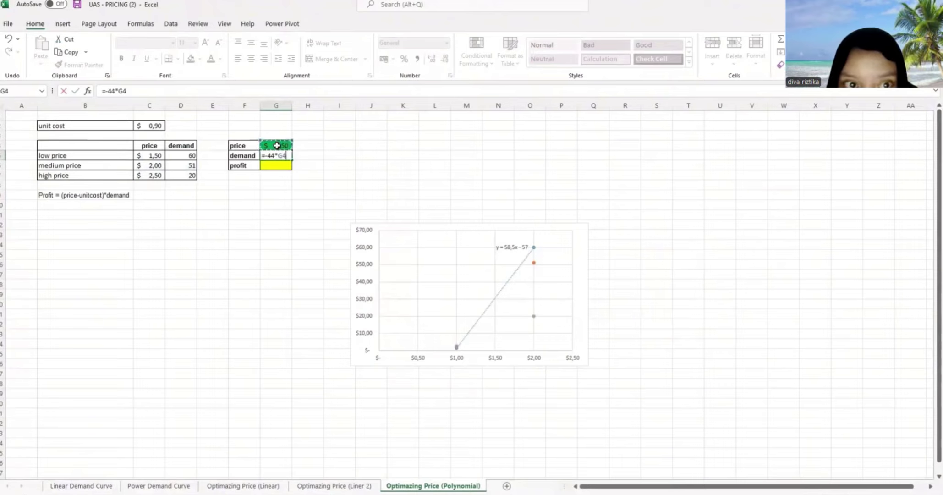
pyautogui.write('^')
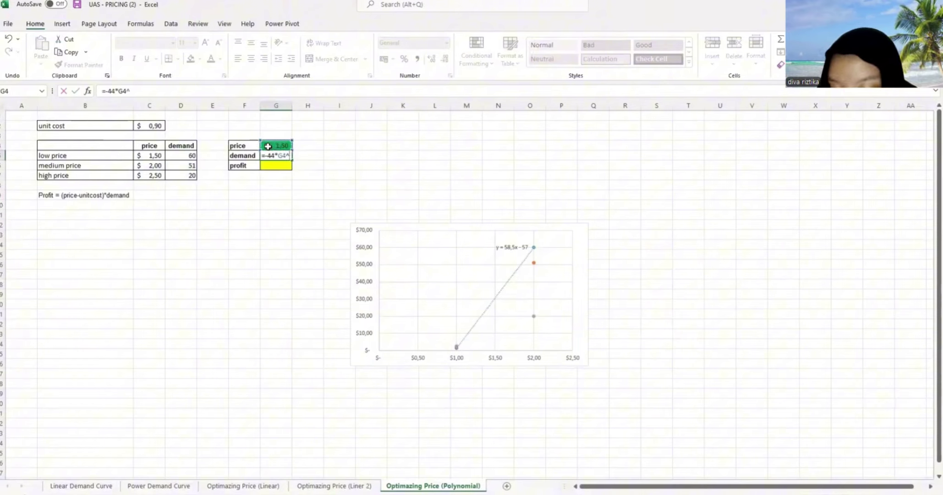
pyautogui.write('2+1')
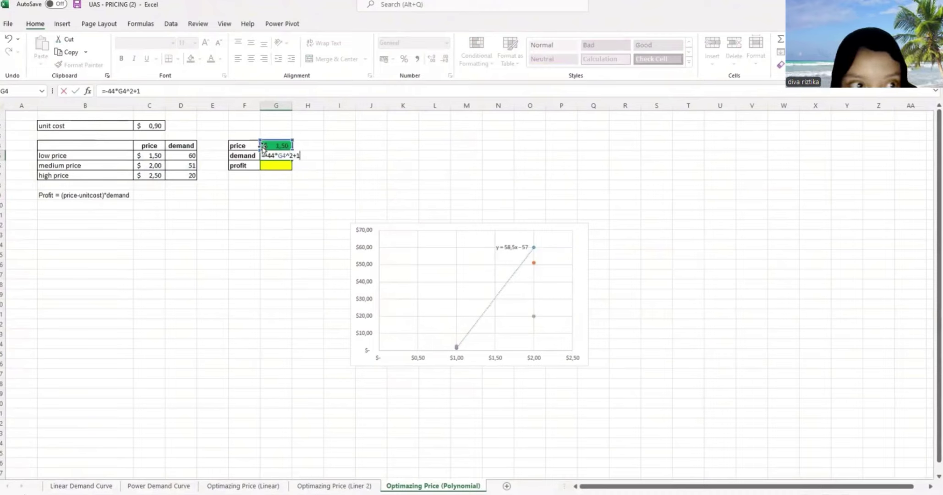
pyautogui.write('36')
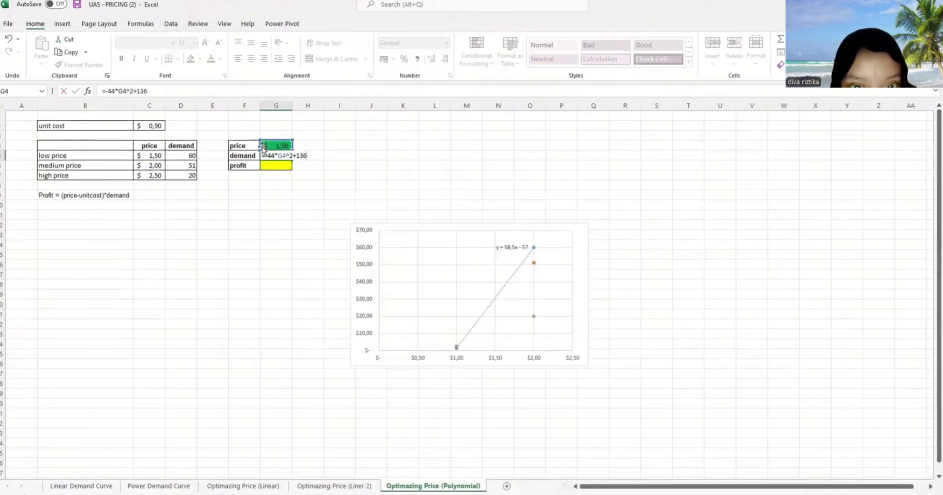
pyautogui.write('*')
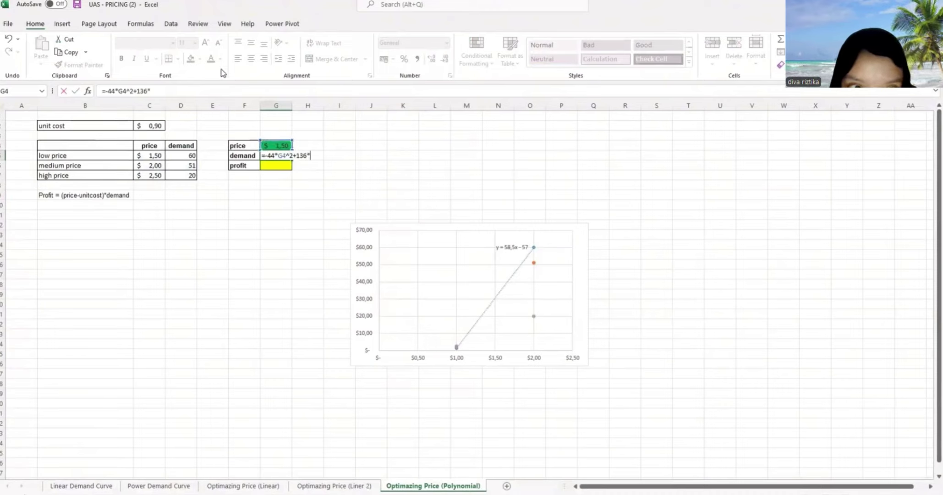
pyautogui.click(272, 144)
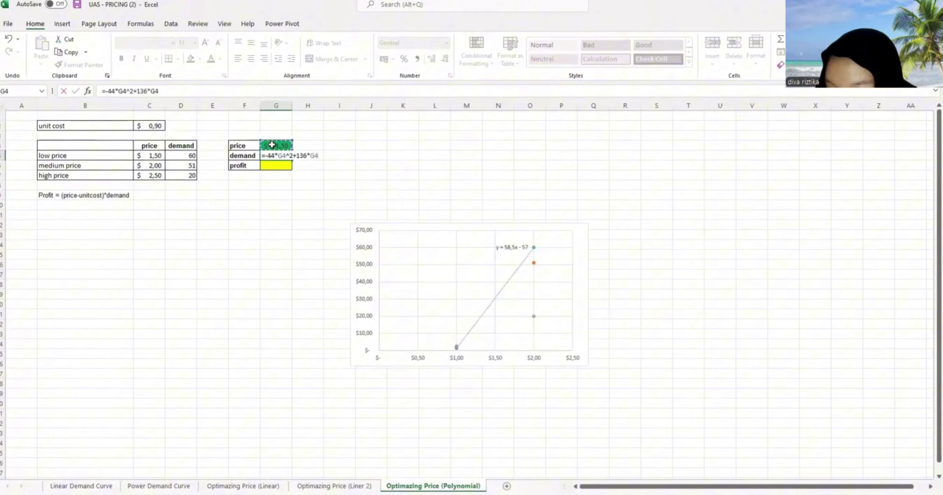
pyautogui.write('-45')
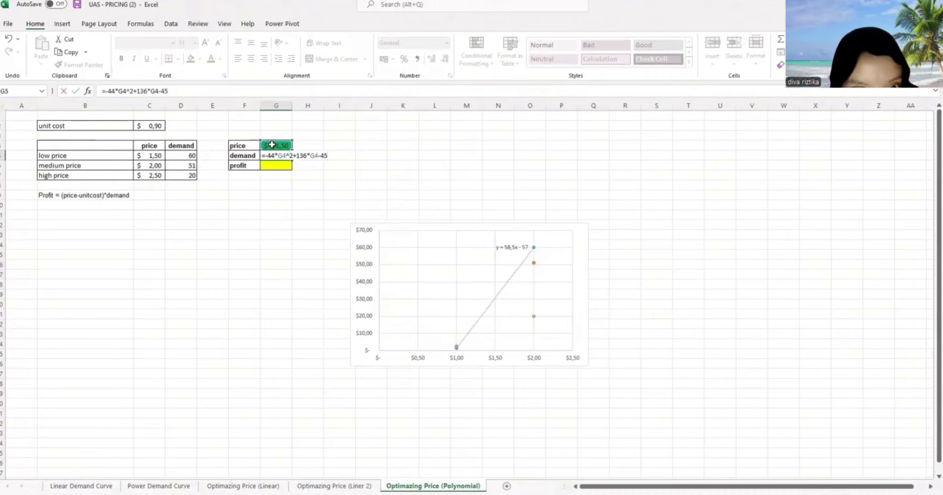
pyautogui.press('Return')
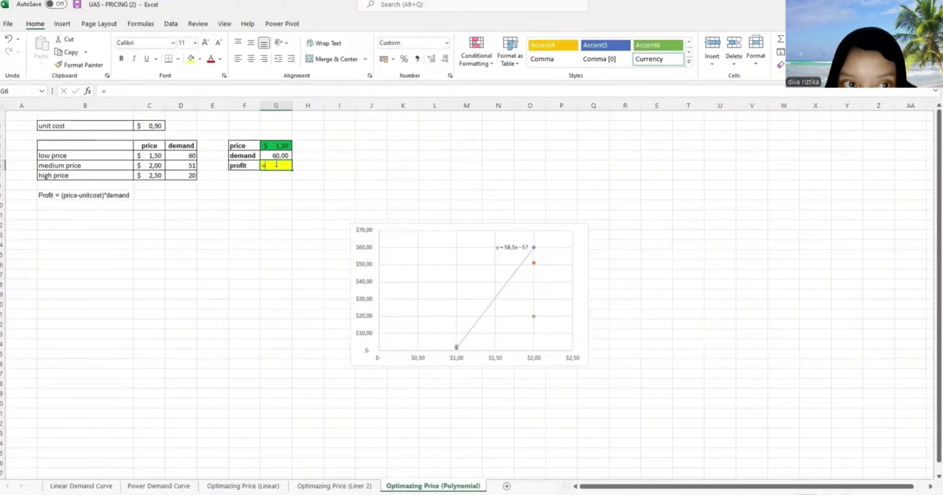
# Enter the profit formula =(G4-C2)*G5 in G6
pyautogui.write('=')
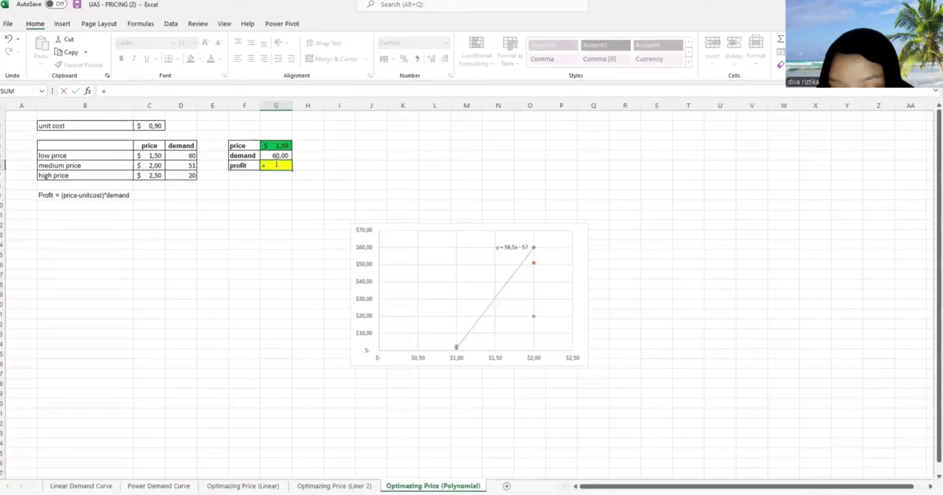
pyautogui.write('(')
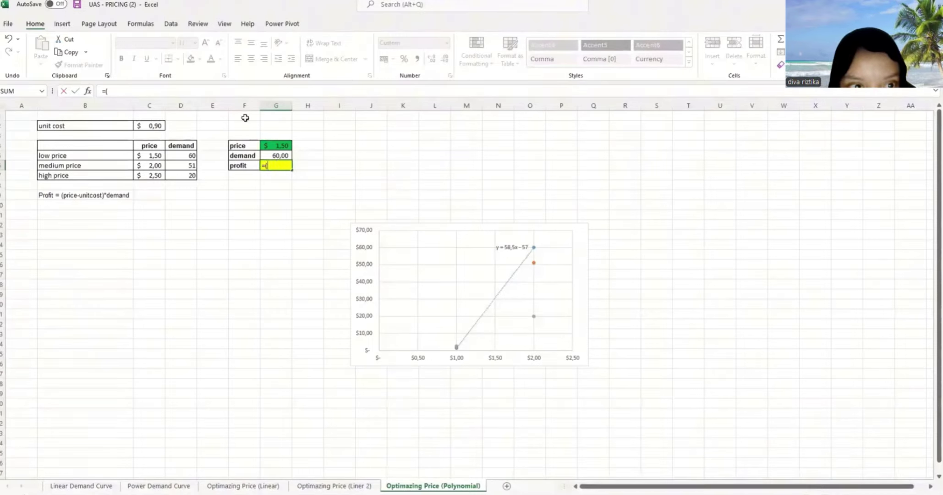
pyautogui.click(273, 146)
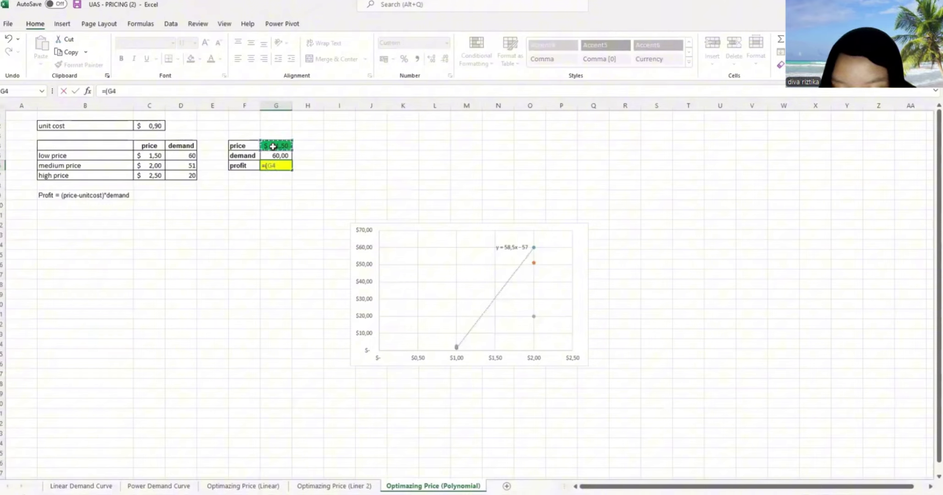
pyautogui.write('-')
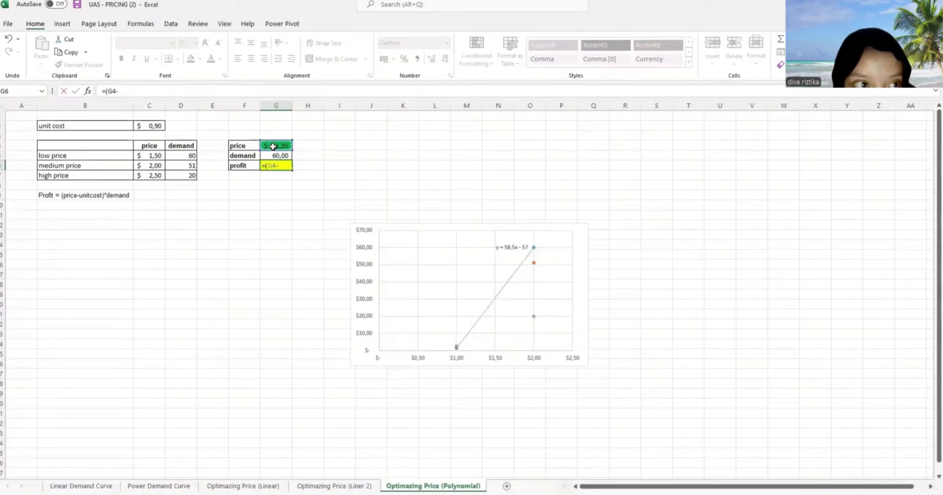
pyautogui.click(156, 128)
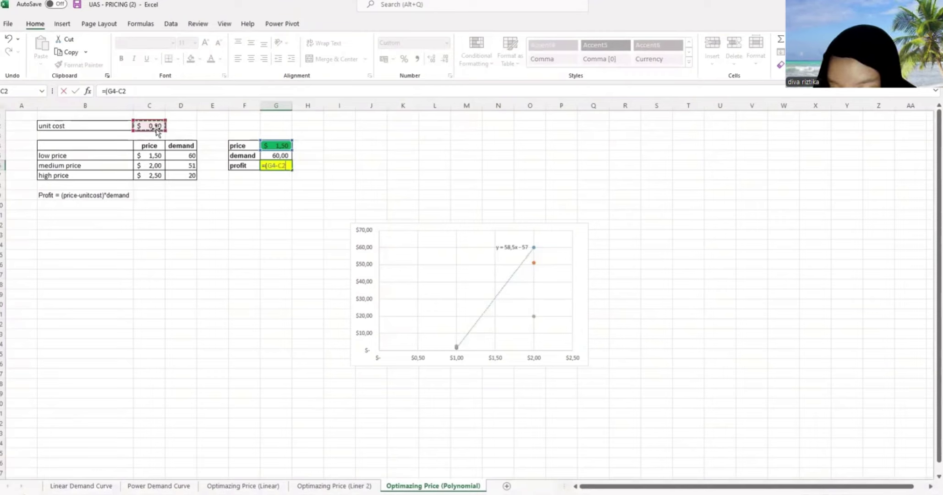
pyautogui.write(')')
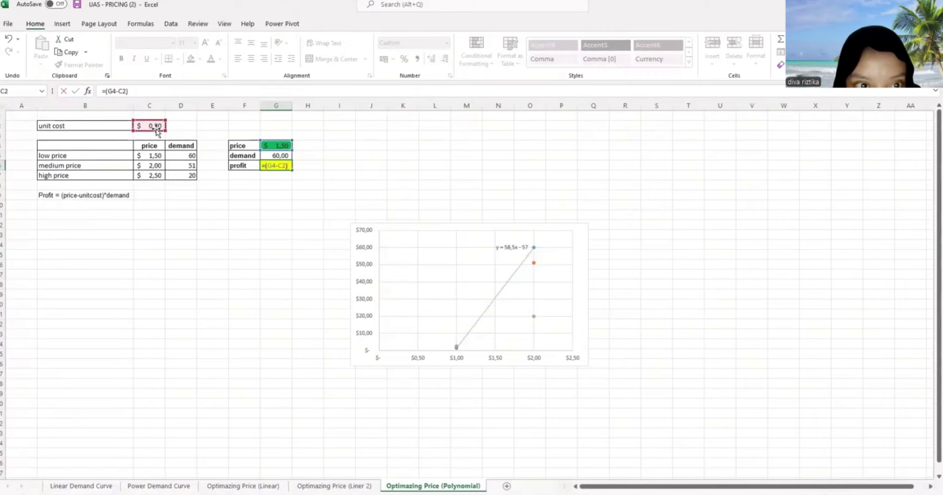
pyautogui.write('*')
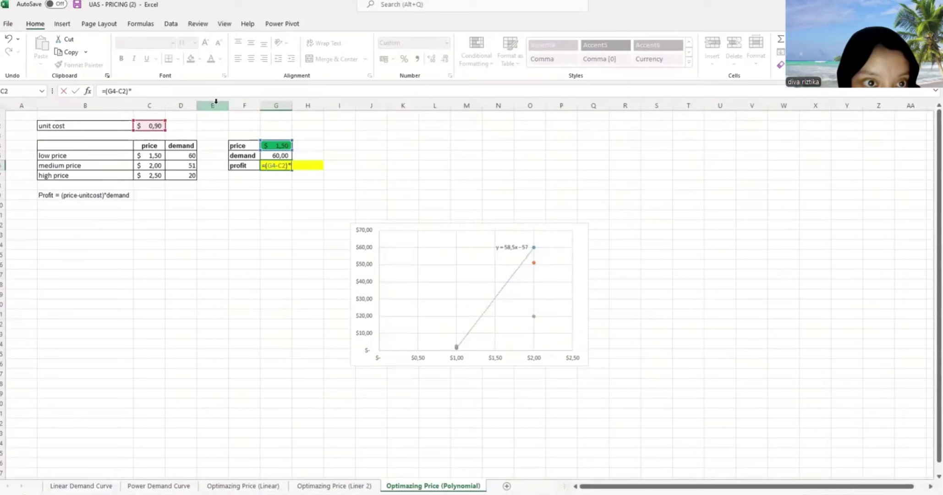
pyautogui.click(267, 156)
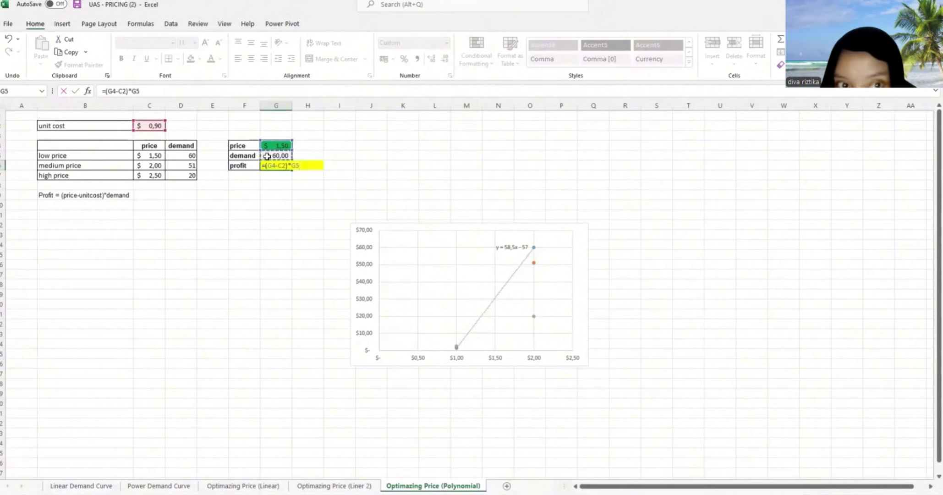
pyautogui.press('Return')
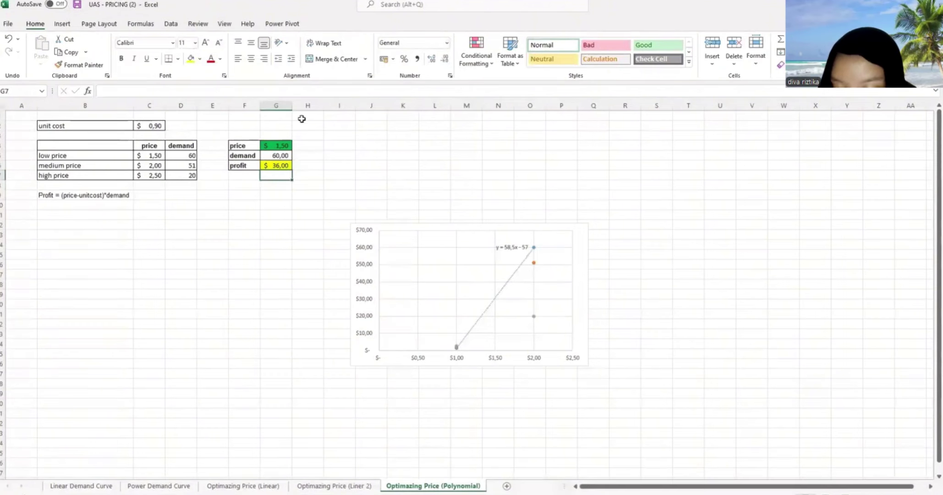
# Open Solver and set the price cell $G$4 as the changing variable cell for maximizing the profit in $G$6
pyautogui.click(171, 26)
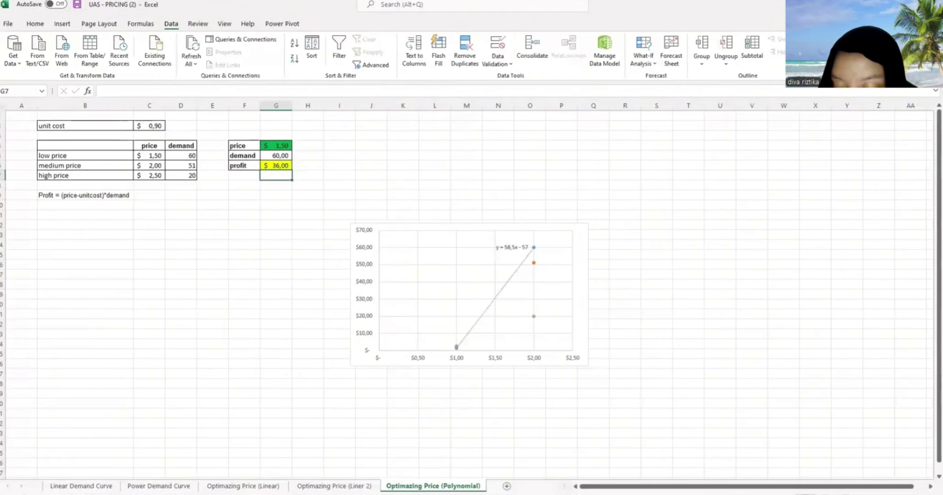
pyautogui.click(826, 40)
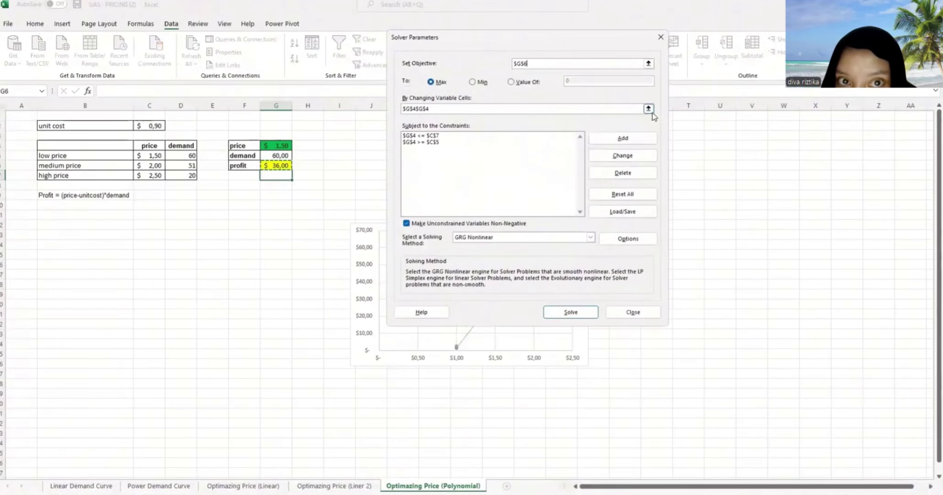
pyautogui.click(647, 109)
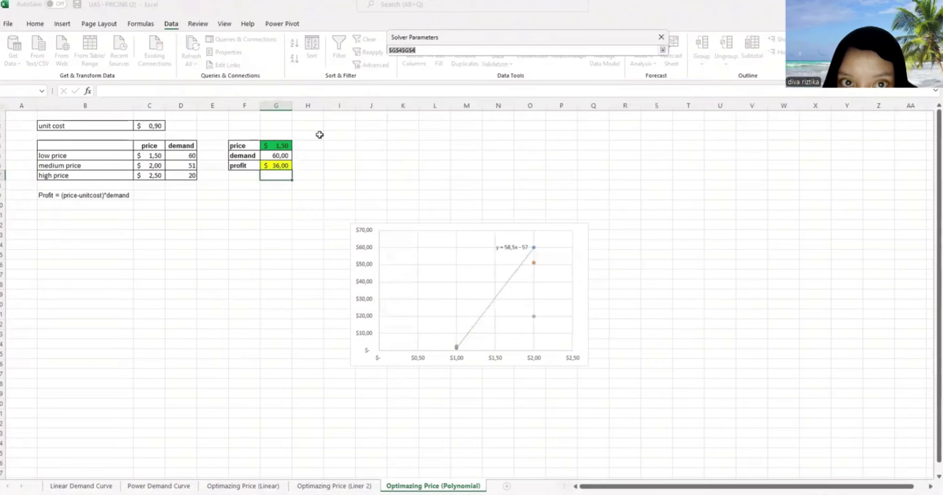
pyautogui.click(280, 147)
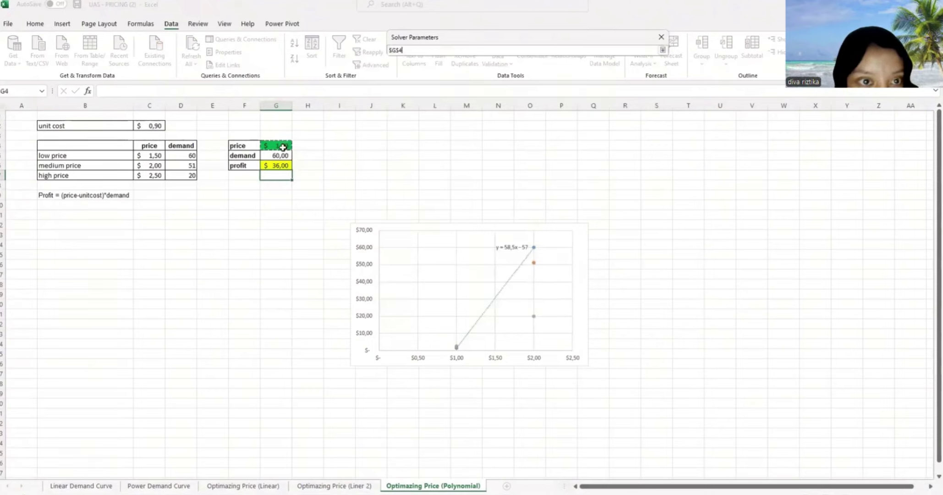
pyautogui.click(662, 50)
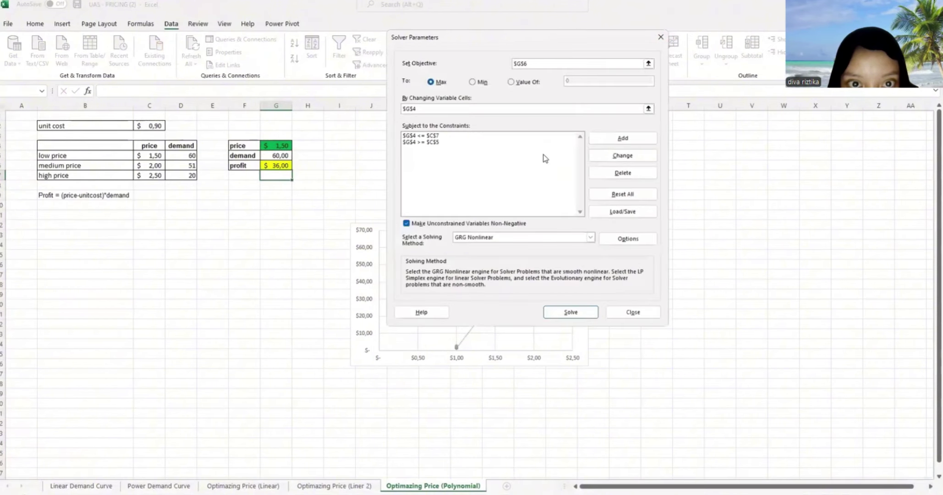
# Add a Solver constraint requiring the price cell $G$4 to be >= the low price in $C$5
pyautogui.click(628, 143)
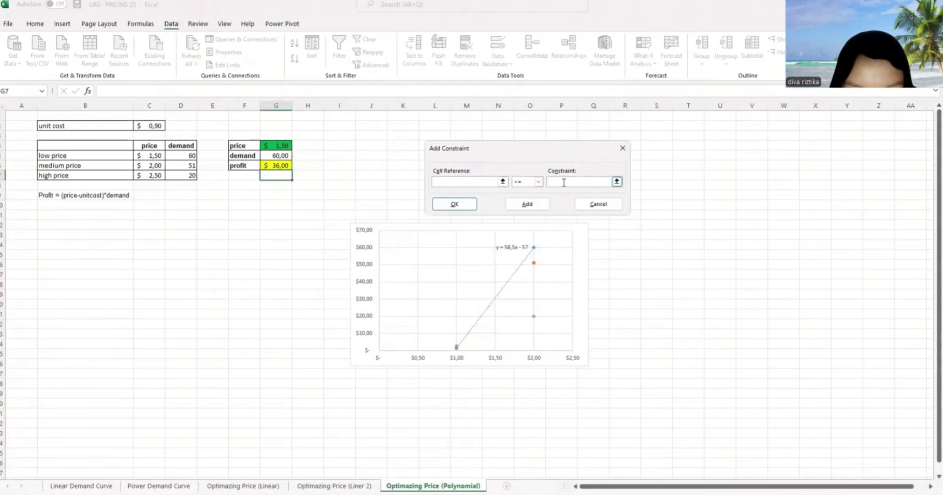
pyautogui.click(502, 181)
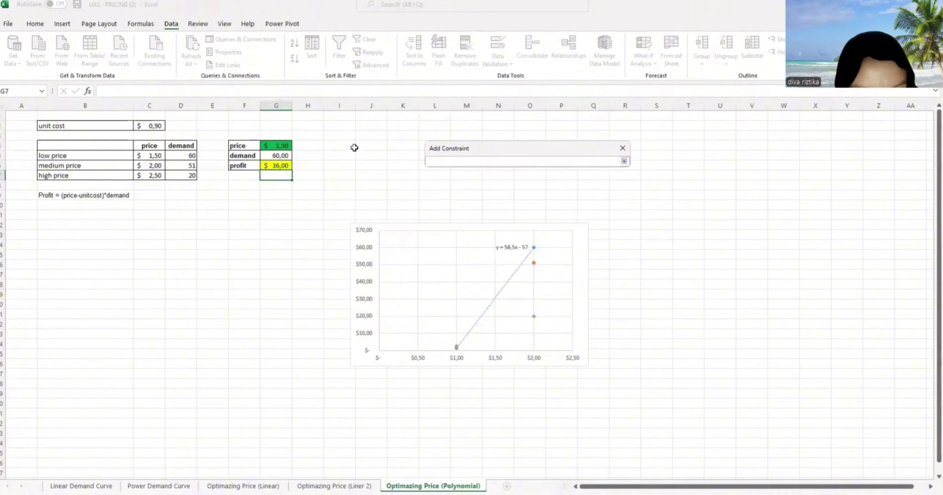
pyautogui.click(269, 147)
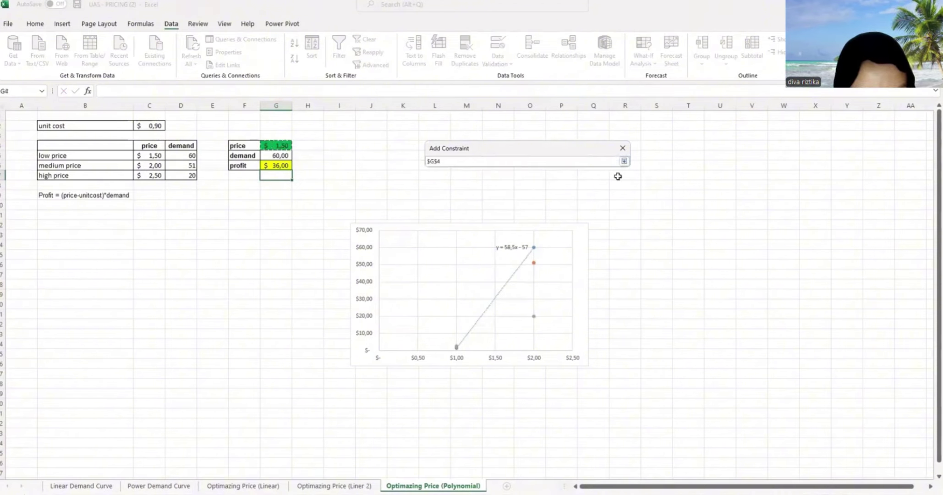
pyautogui.click(624, 162)
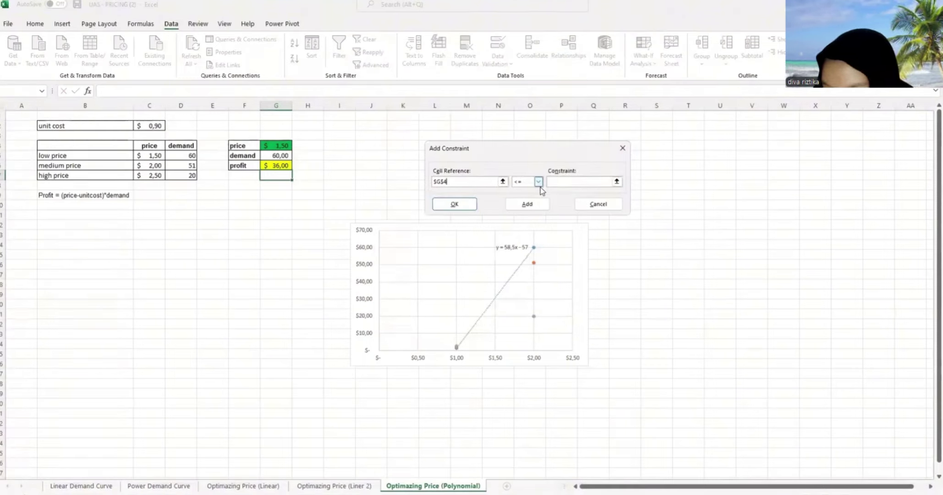
pyautogui.click(538, 182)
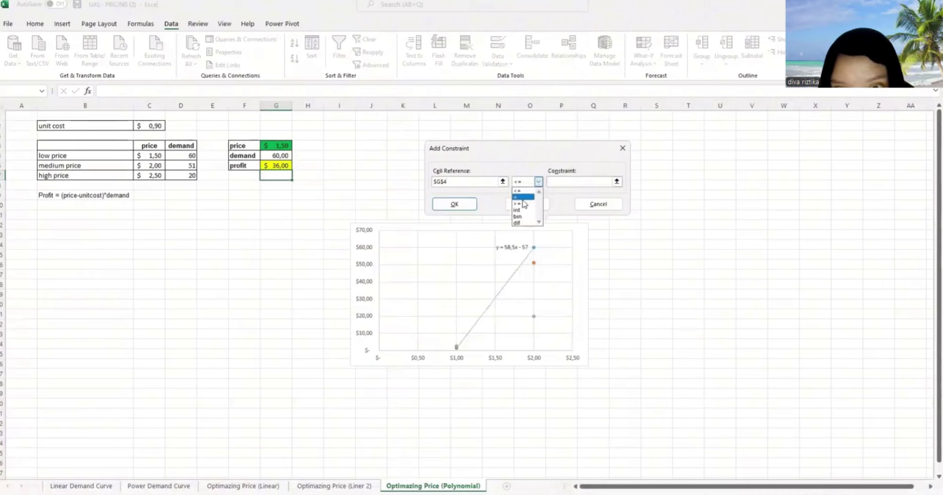
pyautogui.click(522, 203)
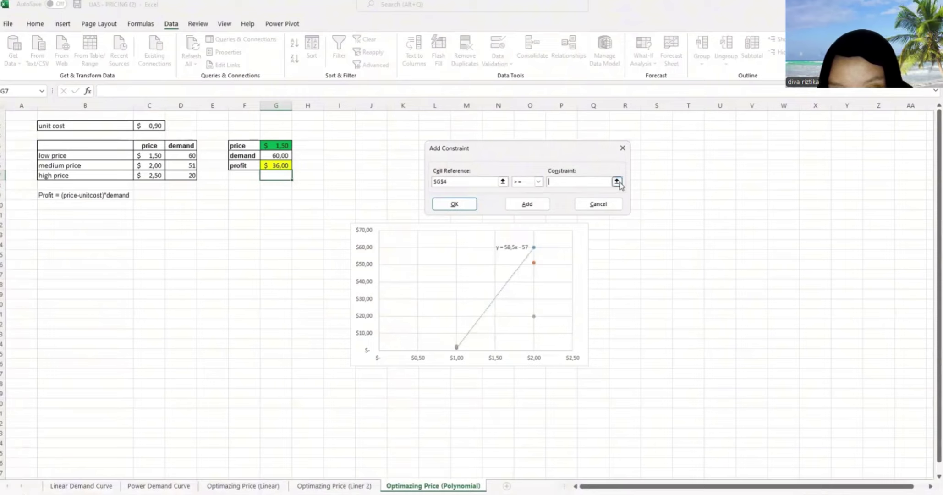
pyautogui.click(617, 182)
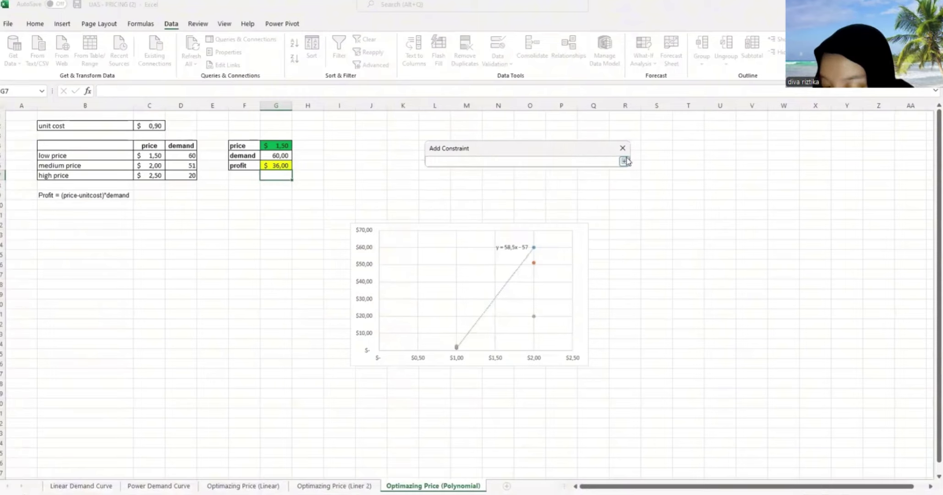
pyautogui.click(623, 161)
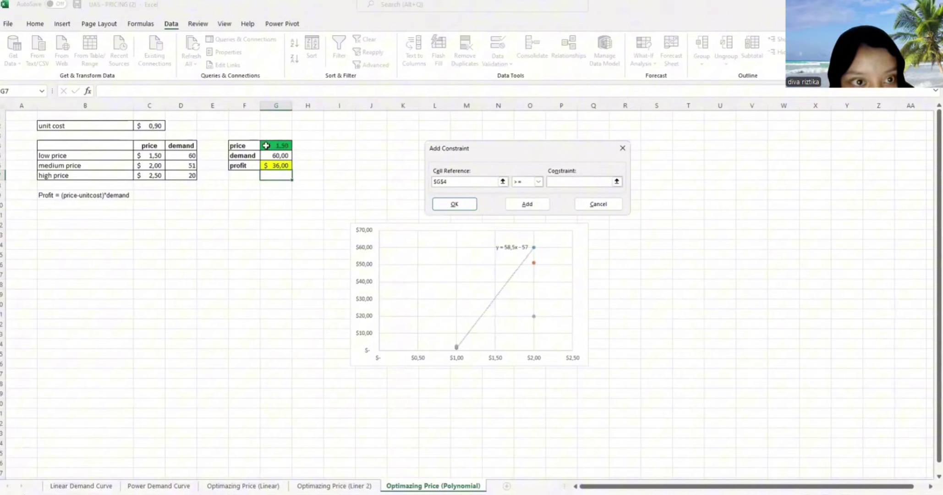
pyautogui.click(161, 158)
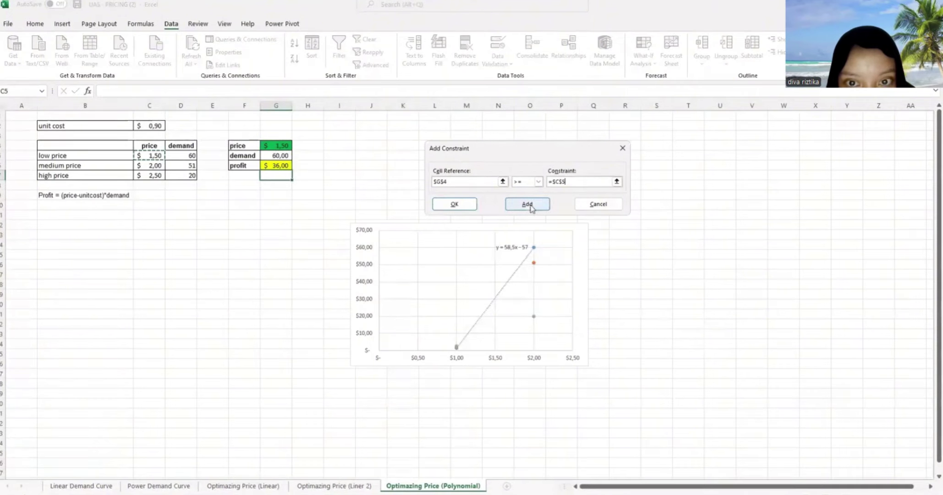
pyautogui.click(531, 208)
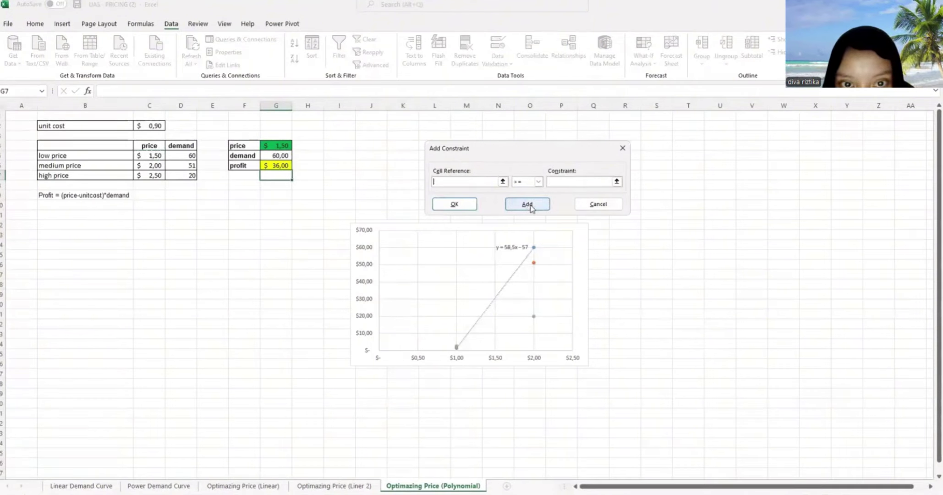
# Add a Solver constraint requiring the price cell $G$4 to be <= the high price in $C$7
pyautogui.click(502, 182)
pyautogui.click(268, 146)
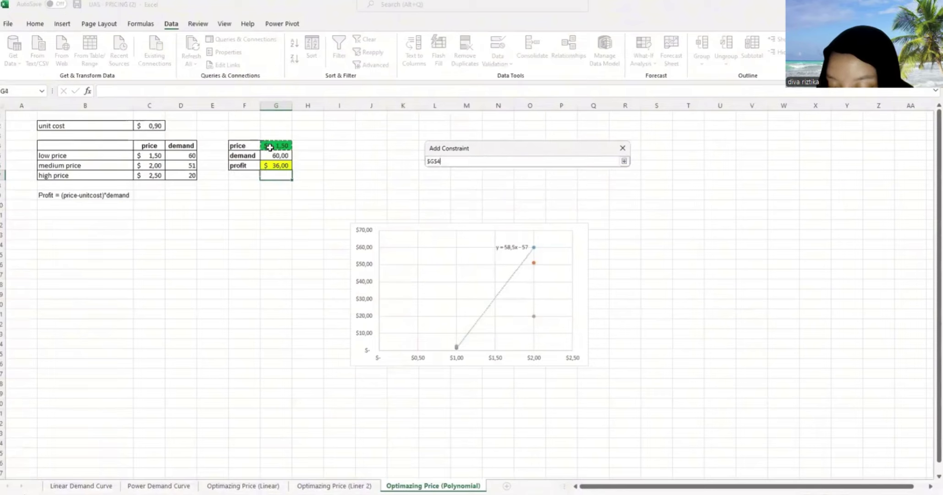
pyautogui.click(624, 161)
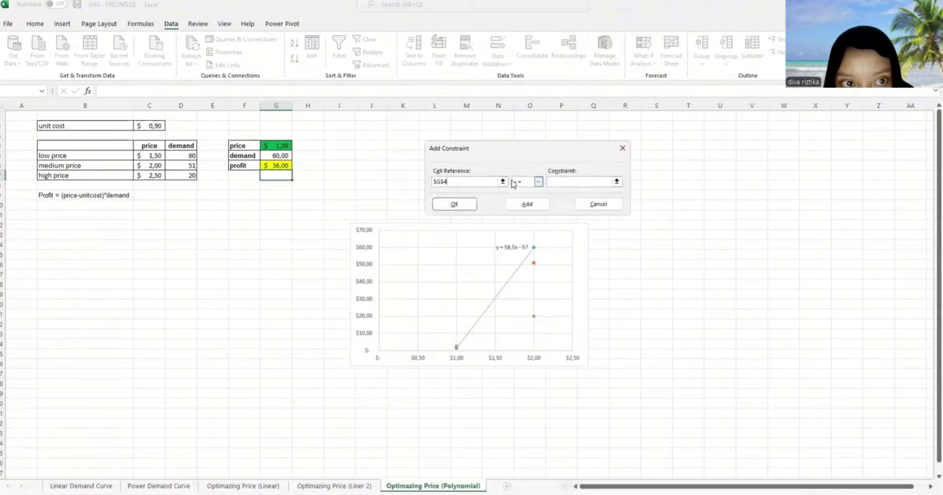
pyautogui.click(538, 181)
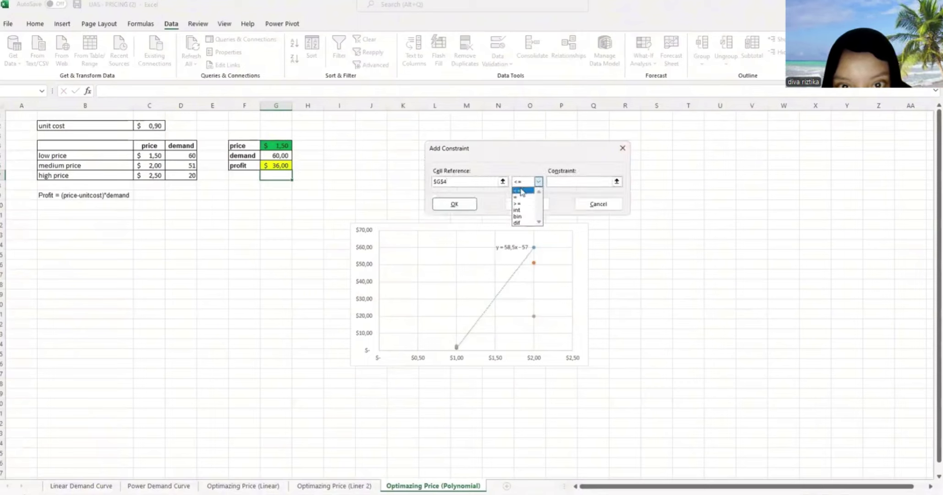
pyautogui.click(521, 191)
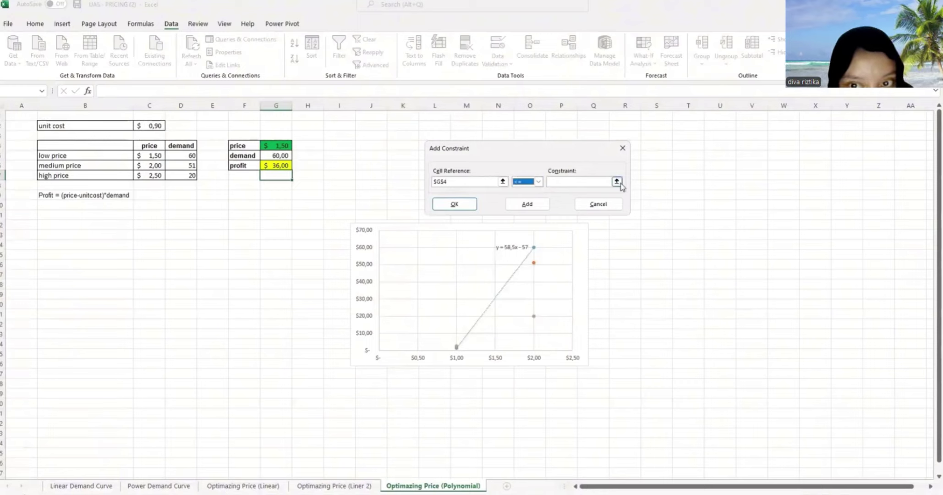
pyautogui.click(617, 182)
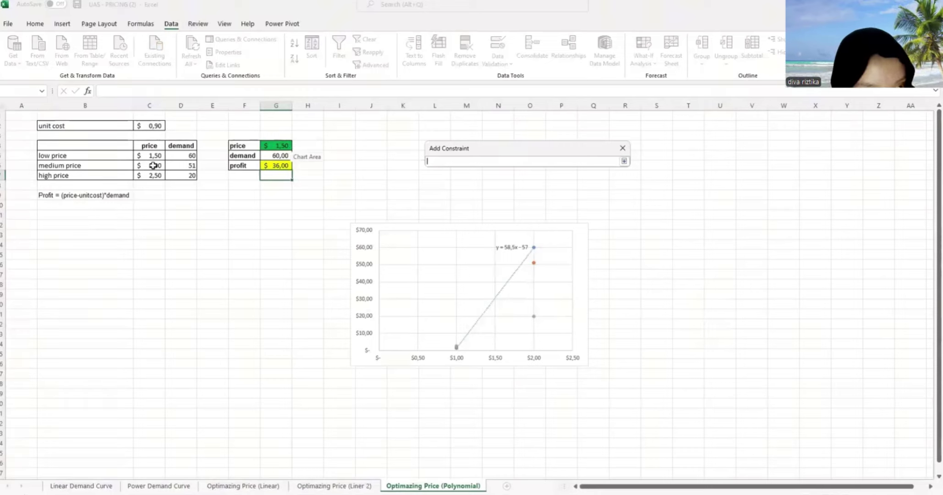
pyautogui.click(142, 174)
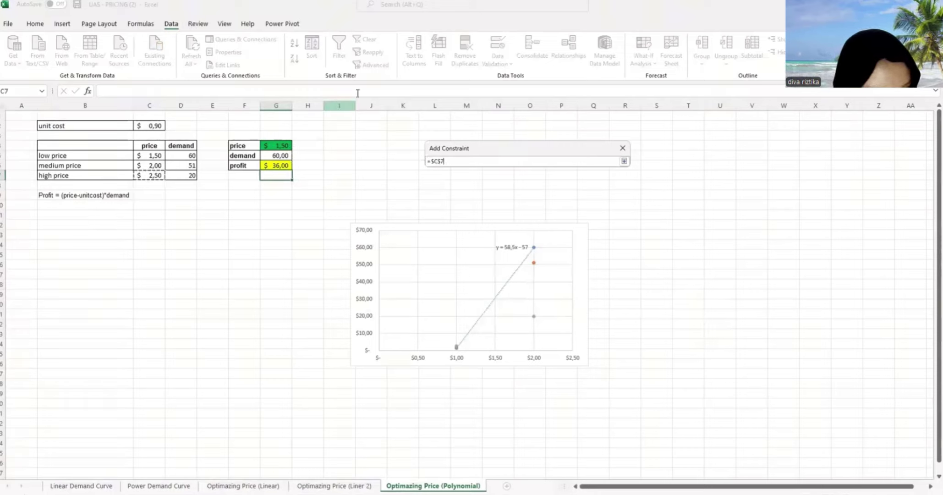
pyautogui.click(624, 162)
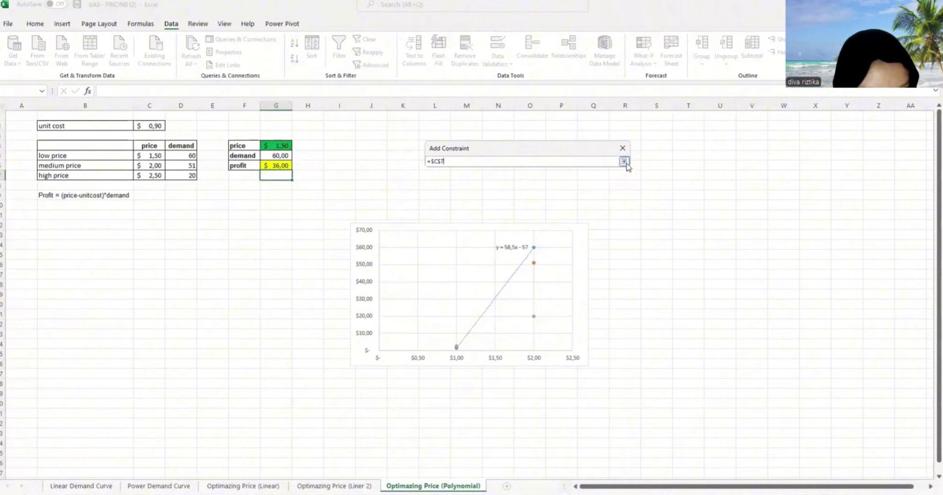
pyautogui.click(597, 204)
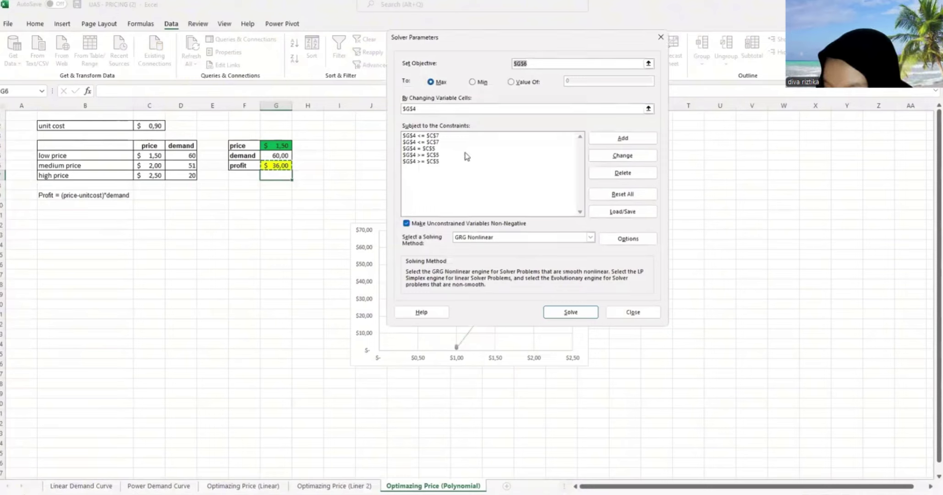
# Solve the polynomial pricing model with GRG Nonlinear and keep the Solver solution
pyautogui.click(569, 313)
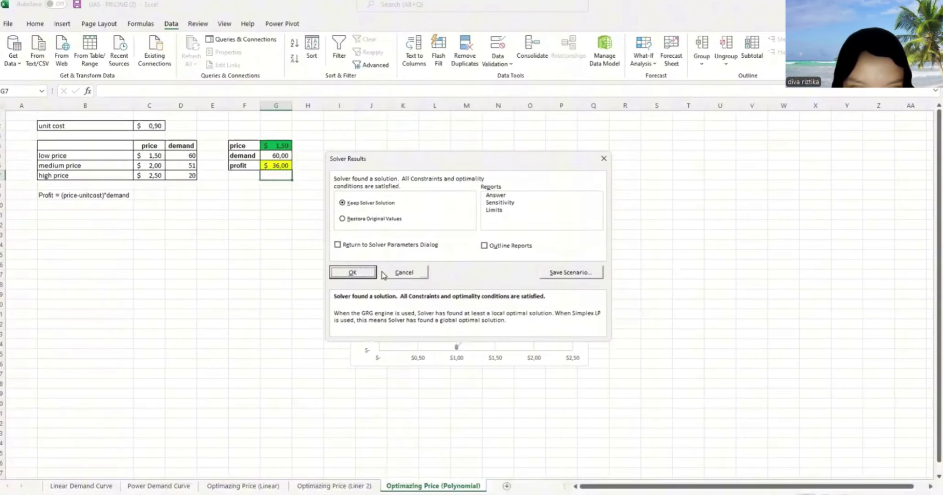
pyautogui.click(349, 272)
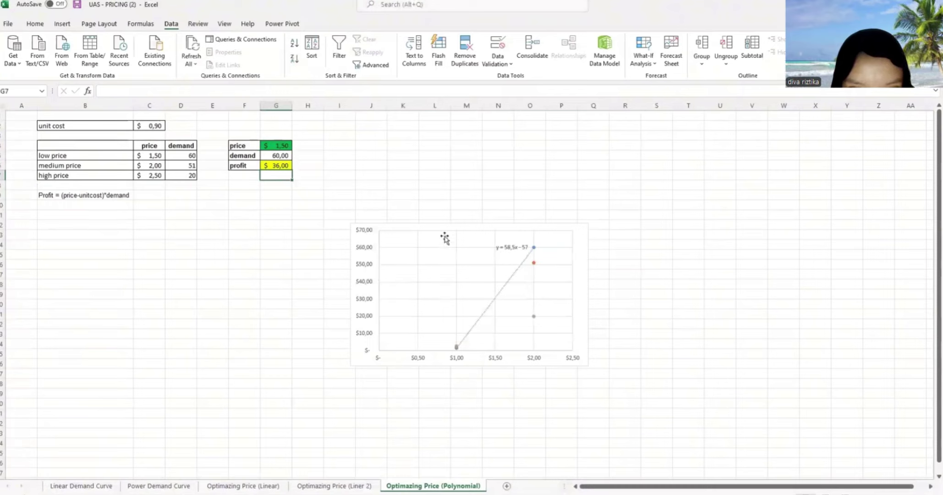
pyautogui.moveTo(444, 229); pyautogui.dragTo(417, 149)
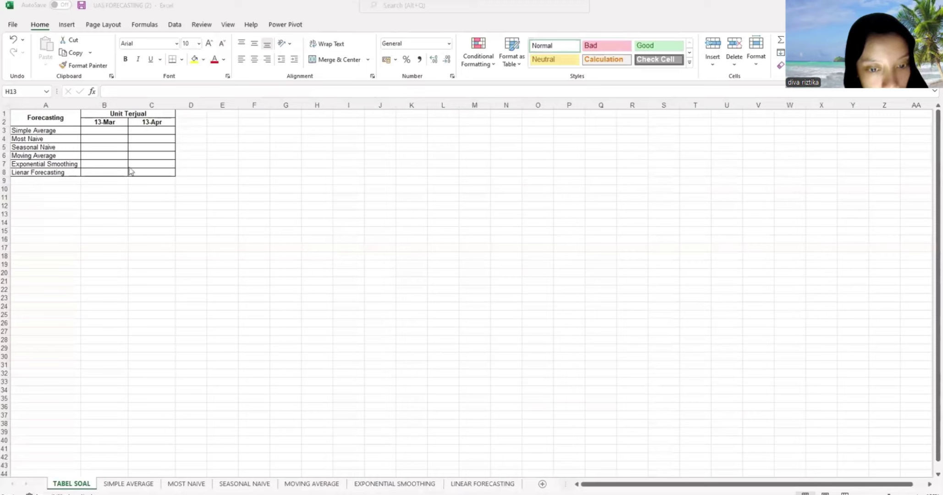
# Open the SIMPLE AVERAGE sheet of the UAS FORECASTING (2) workbook and go to the empty March 2019 units cell
pyautogui.click(145, 483)
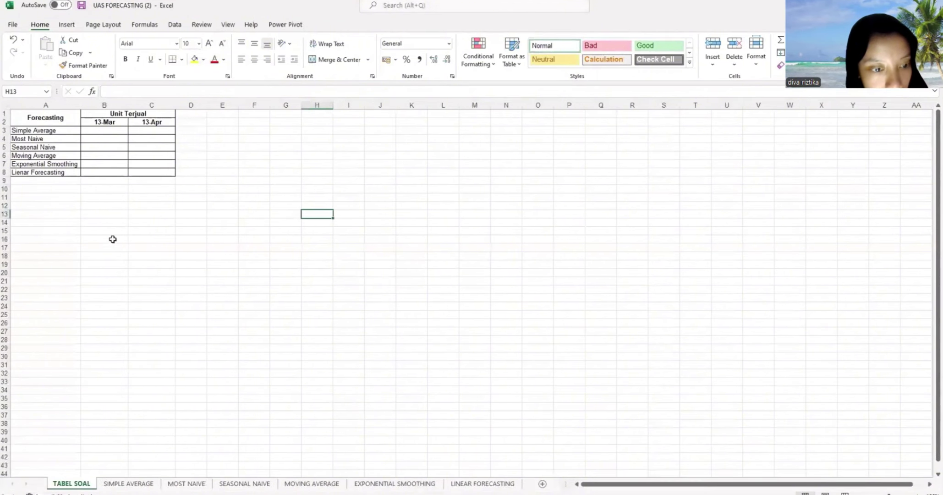
pyautogui.click(127, 484)
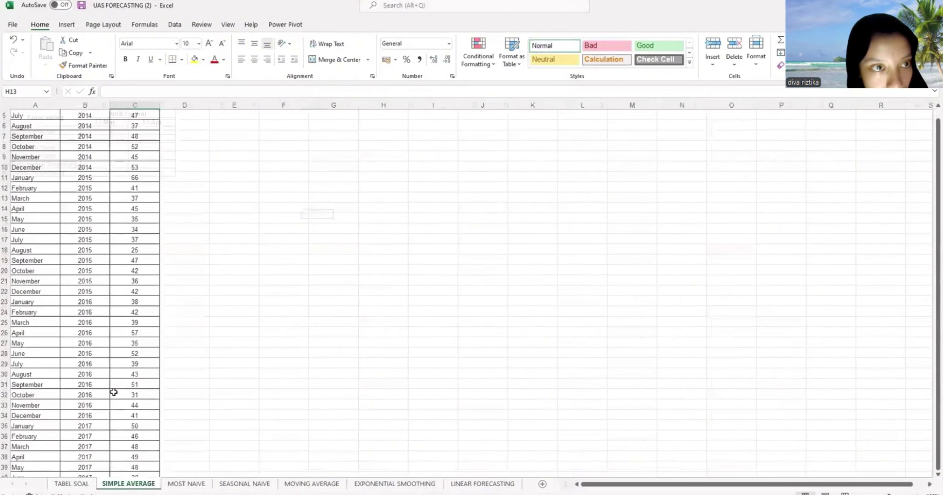
pyautogui.scroll(1, 114, 392)
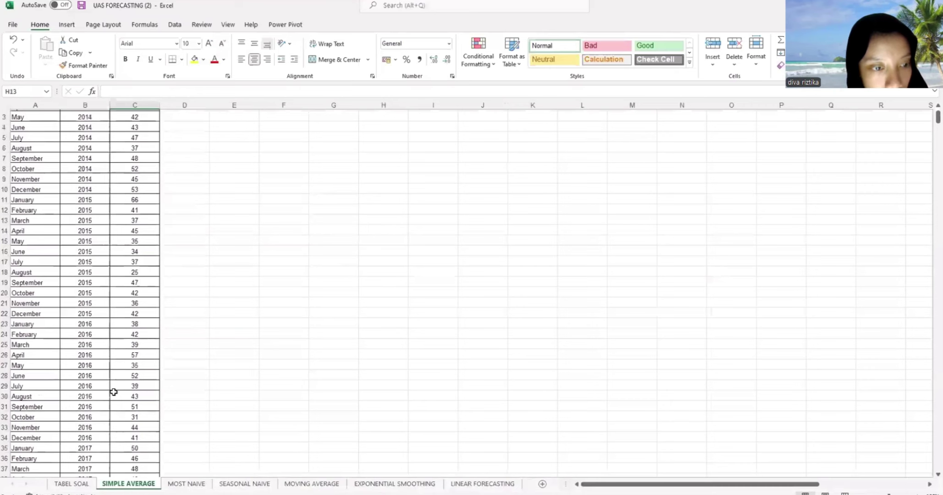
pyautogui.scroll(-8, 114, 392)
pyautogui.scroll(-3, 114, 391)
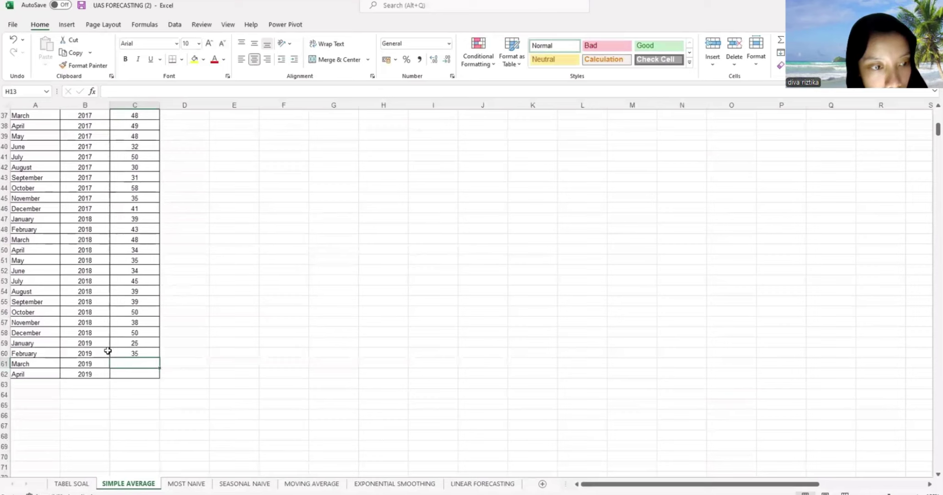
# Enter =AVERAGE(C2:C60) in C61 to forecast the March 2019 units from all earlier months
pyautogui.write('=')
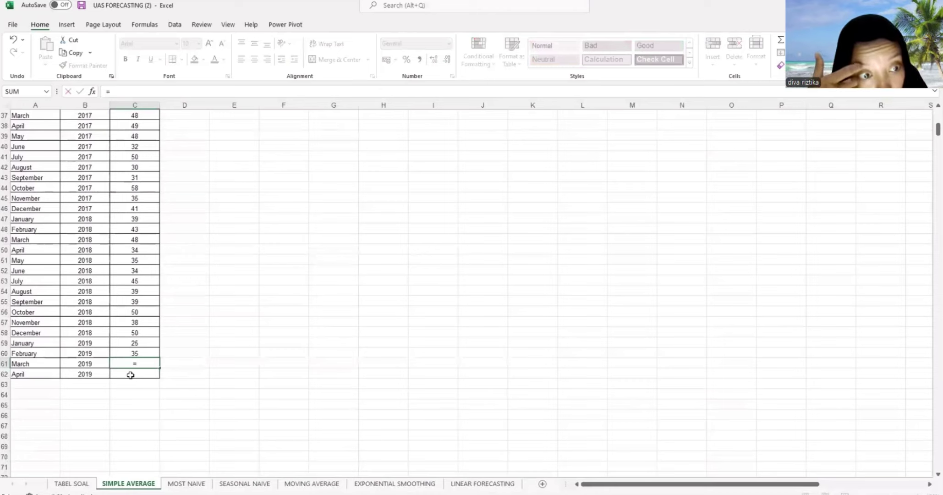
pyautogui.write('aver')
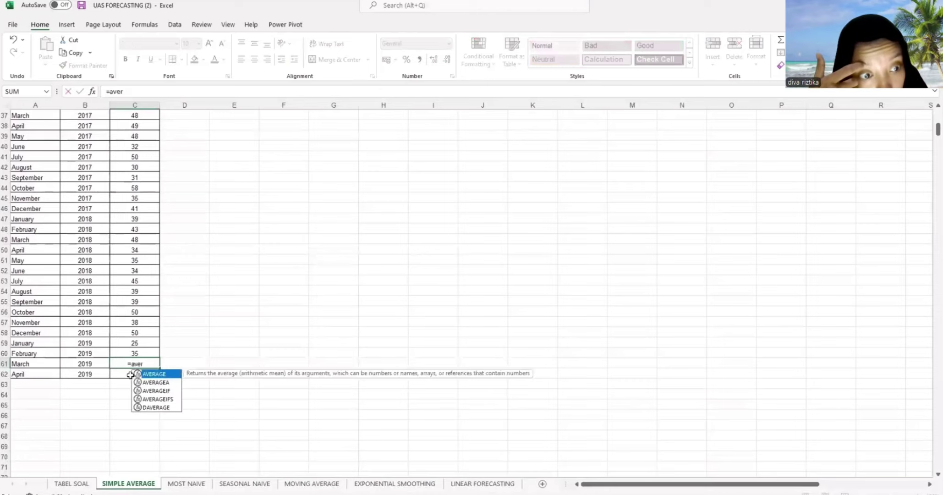
pyautogui.doubleClick(163, 376)
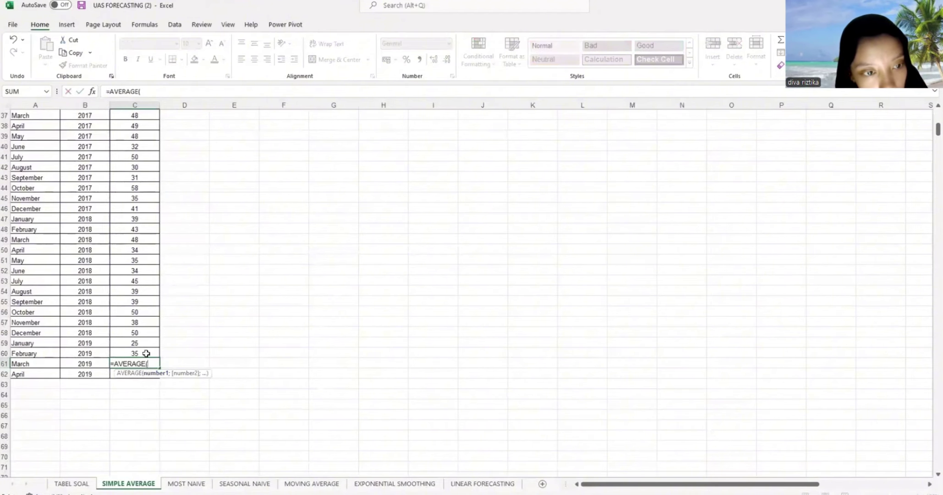
pyautogui.scroll(-2, 141, 295)
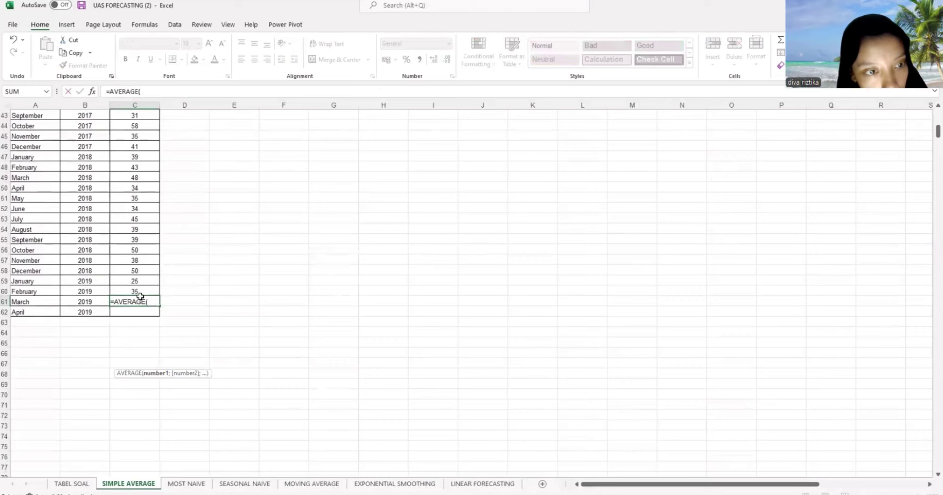
pyautogui.scroll(14, 140, 296)
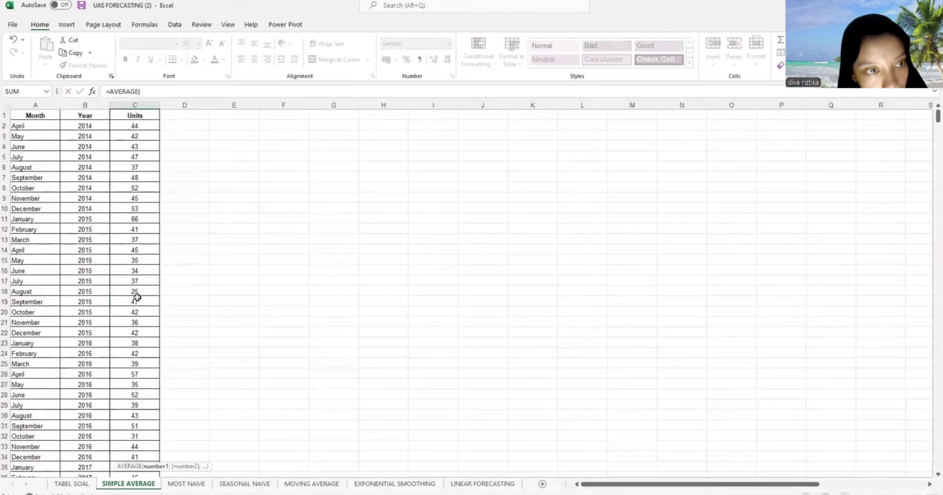
pyautogui.click(130, 124)
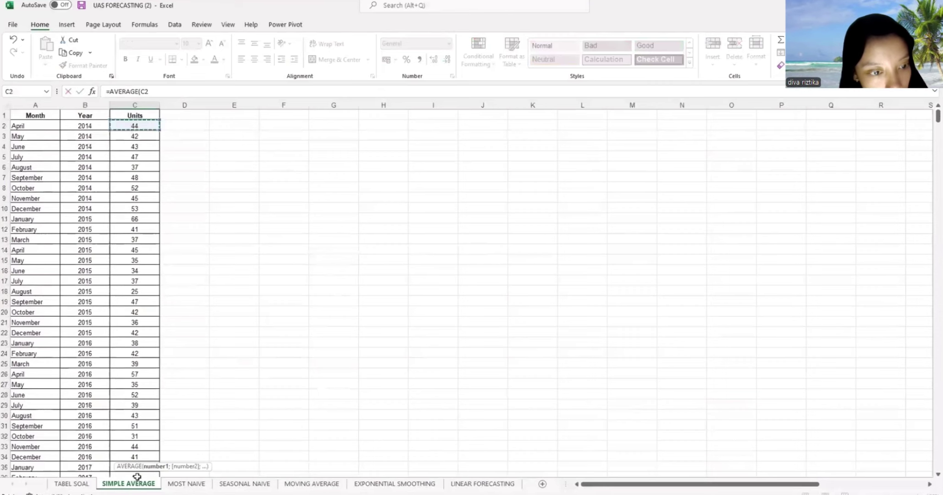
pyautogui.hotkey('shift', 'Down')
pyautogui.hotkey('shift', 'Down')
pyautogui.hotkey('shift', 'Down')
pyautogui.hotkey('shift', 'Down')
pyautogui.hotkey('shift', 'Down')
pyautogui.hotkey('shift', 'Down')
pyautogui.hotkey('shift', 'Down')
pyautogui.hotkey('shift', 'Down')
pyautogui.hotkey('shift', 'Down')
pyautogui.hotkey('shift', 'Down')
pyautogui.hotkey('shift', 'Down')
pyautogui.hotkey('shift', 'Down')
pyautogui.hotkey('shift', 'Down')
pyautogui.hotkey('shift', 'Down')
pyautogui.hotkey('shift', 'Down')
pyautogui.hotkey('shift', 'Down')
pyautogui.hotkey('shift', 'Down')
pyautogui.hotkey('shift', 'Down')
pyautogui.hotkey('shift', 'Down')
pyautogui.hotkey('shift', 'Down')
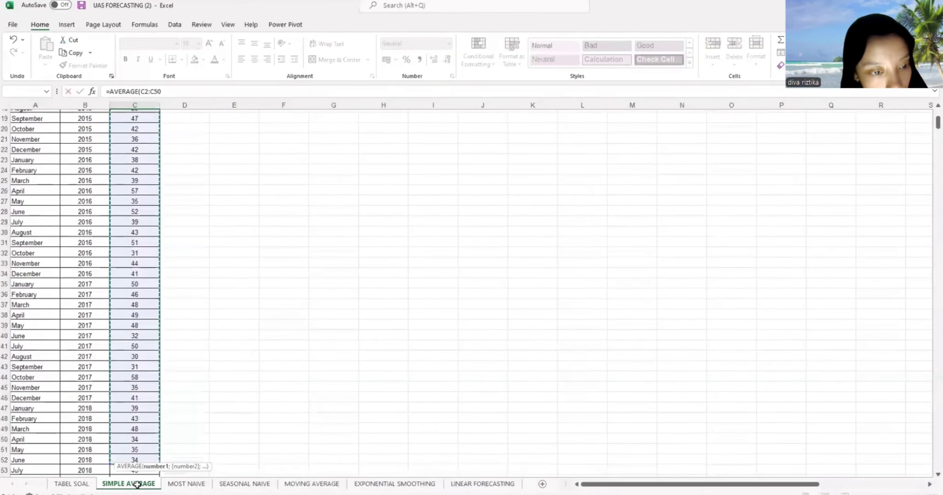
pyautogui.hotkey('shift', 'Down')
pyautogui.hotkey('shift', 'Down')
pyautogui.hotkey('shift', 'Down')
pyautogui.hotkey('shift', 'Down')
pyautogui.hotkey('shift', 'Down')
pyautogui.hotkey('shift', 'Down')
pyautogui.hotkey('shift', 'Down')
pyautogui.hotkey('shift', 'Down')
pyautogui.hotkey('shift', 'Down')
pyautogui.hotkey('shift', 'Down')
pyautogui.hotkey('shift', 'Down')
pyautogui.hotkey('shift', 'Down')
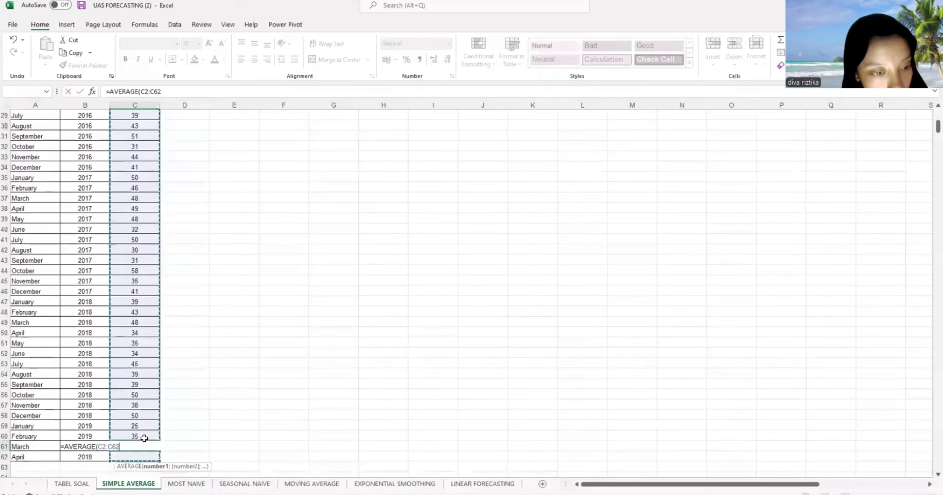
pyautogui.keyDown('shift'); pyautogui.click(143, 435); pyautogui.keyUp('shift')
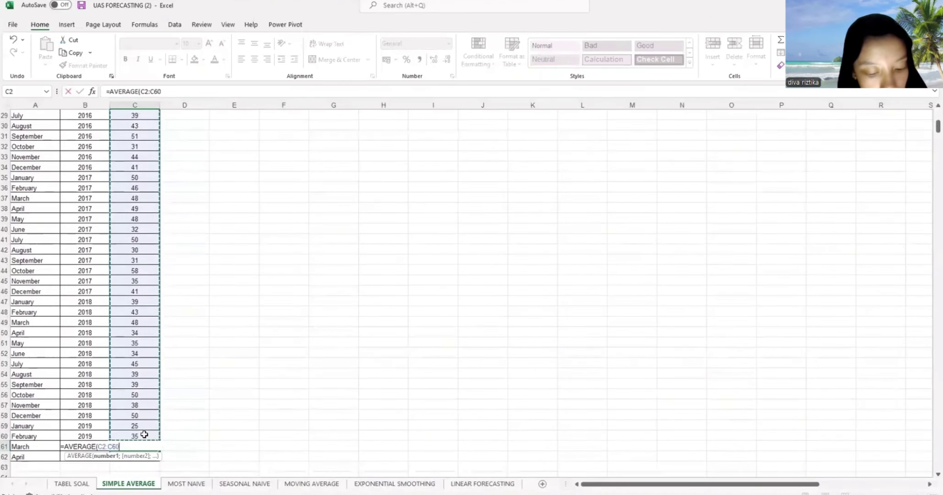
pyautogui.press('Return')
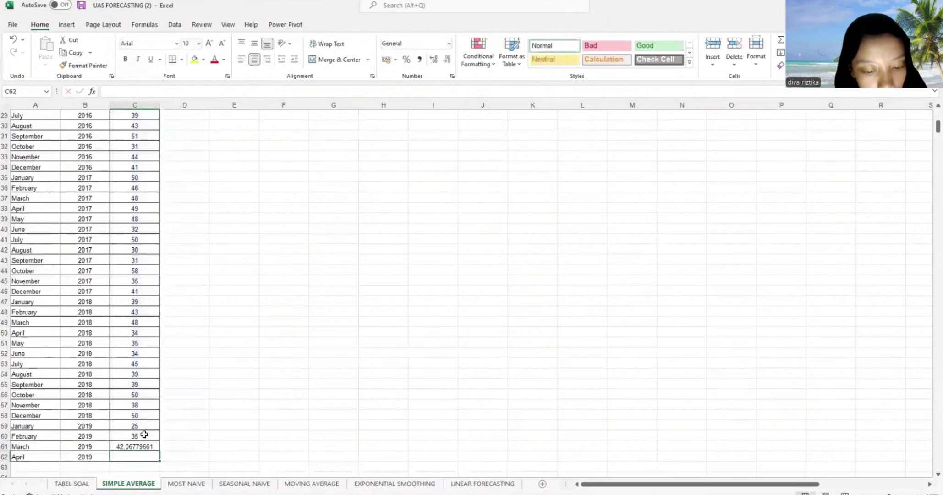
# Fill the March 2019 average formula from C61 down into the April 2019 cell C62
pyautogui.scroll(3, 145, 434)
pyautogui.scroll(-6, 145, 434)
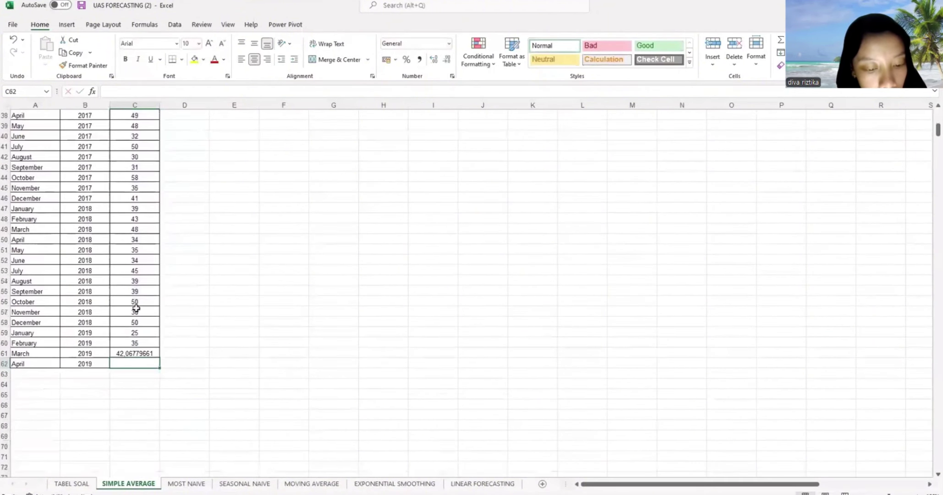
pyautogui.moveTo(136, 353); pyautogui.dragTo(149, 364)
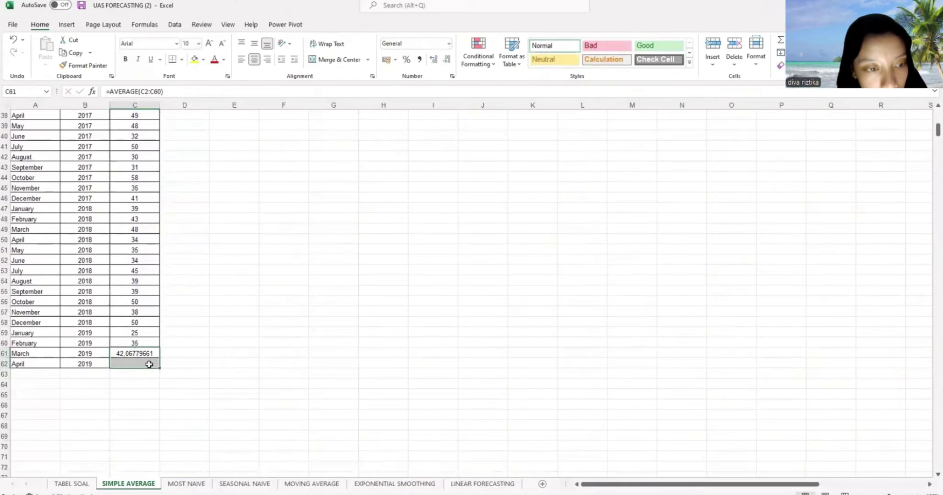
pyautogui.click(166, 352)
pyautogui.click(147, 351)
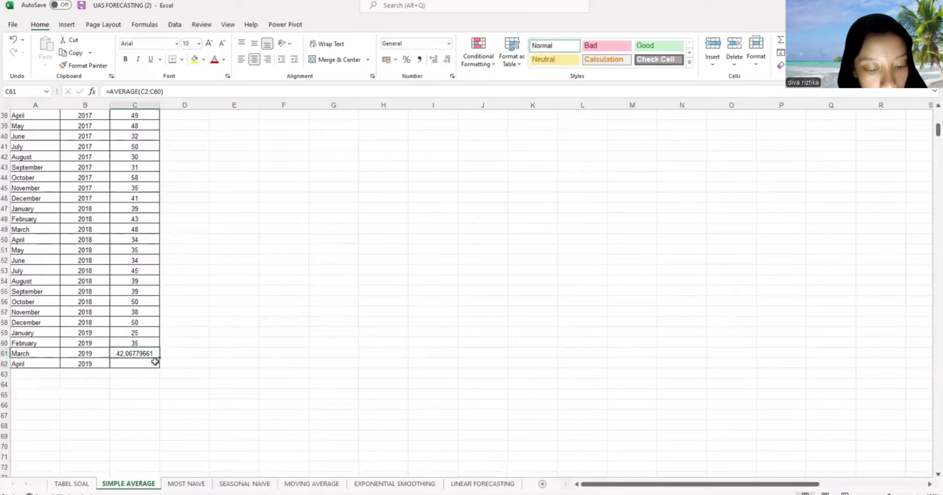
pyautogui.moveTo(159, 358); pyautogui.dragTo(158, 364)
pyautogui.click(181, 339)
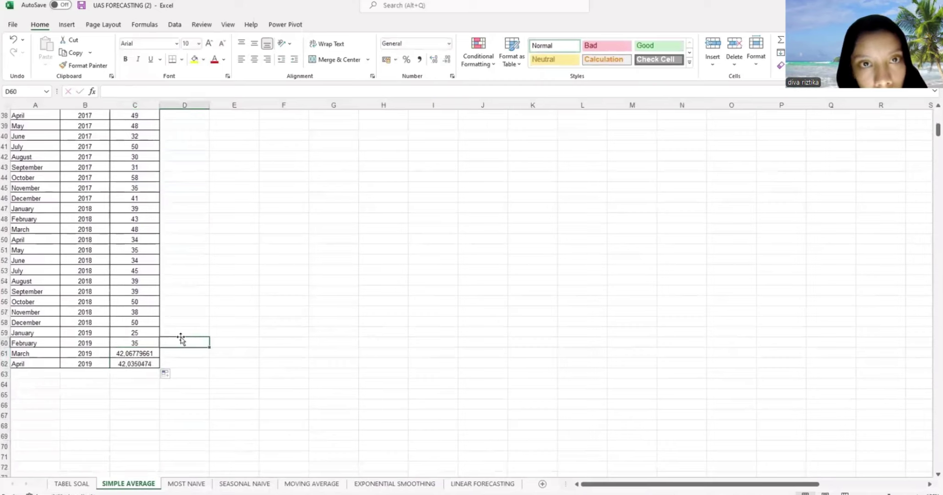
# Format the March 2019 forecast in C61 to show no decimal places
pyautogui.click(137, 356)
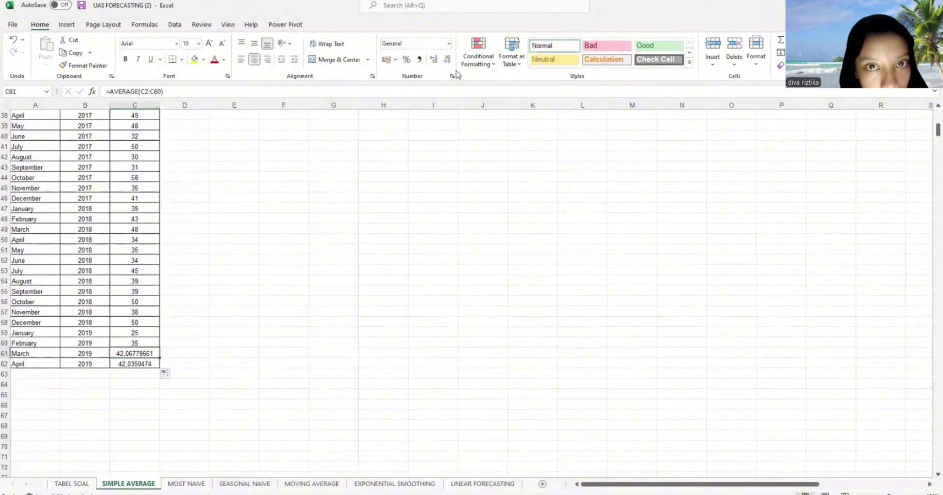
pyautogui.click(447, 60)
pyautogui.click(447, 60)
pyautogui.click(447, 60)
pyautogui.click(447, 60)
pyautogui.click(448, 60)
pyautogui.click(448, 60)
pyautogui.click(447, 60)
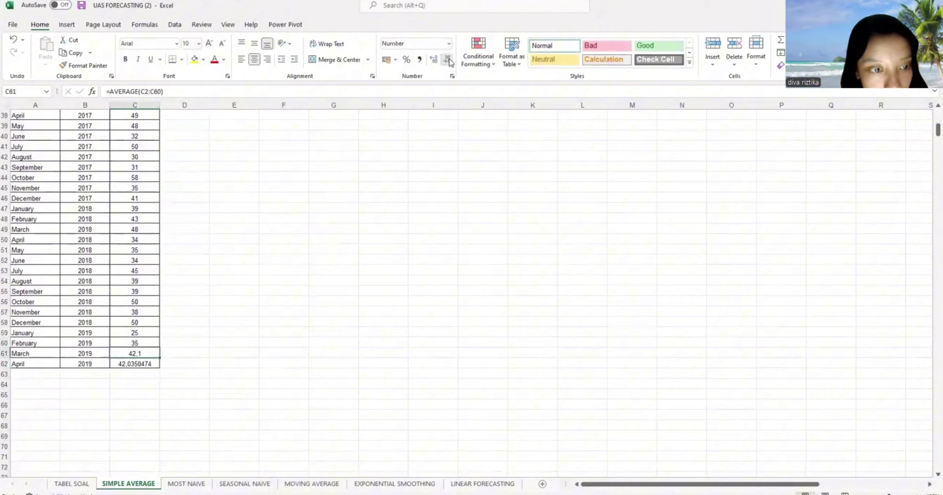
pyautogui.click(447, 60)
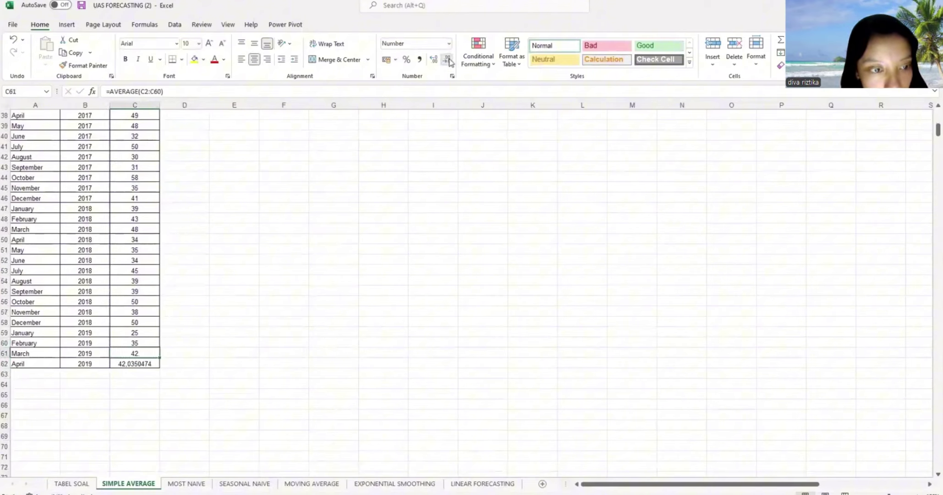
# Format the April 2019 forecast in C62 to show no decimal places
pyautogui.click(133, 363)
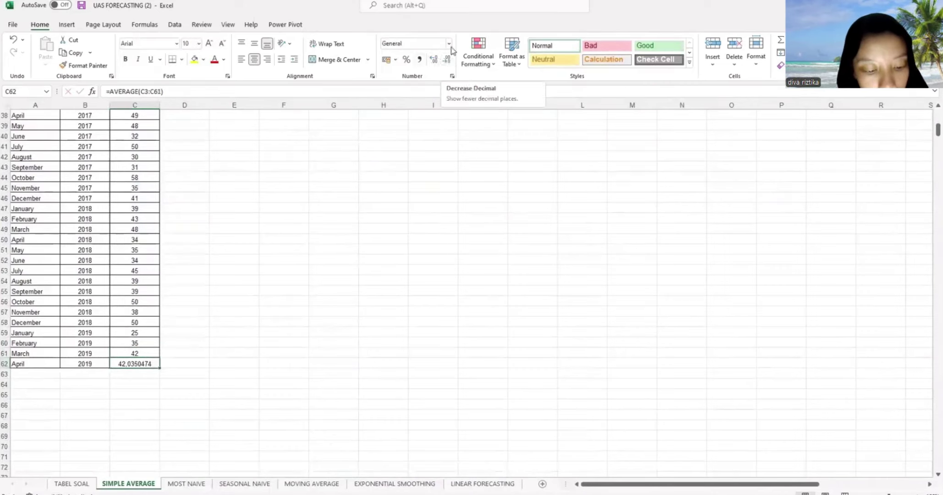
pyautogui.click(446, 62)
pyautogui.click(446, 63)
pyautogui.click(445, 63)
pyautogui.click(445, 63)
pyautogui.click(446, 64)
pyautogui.click(445, 64)
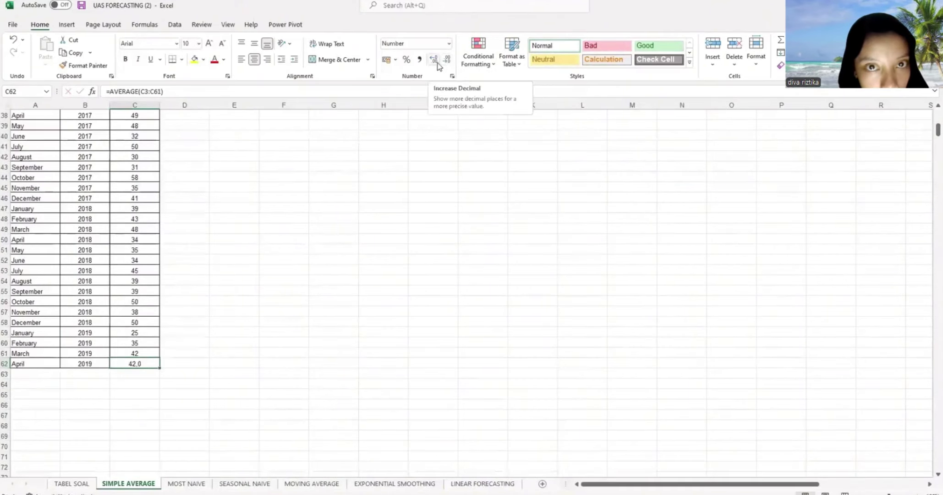
pyautogui.click(436, 62)
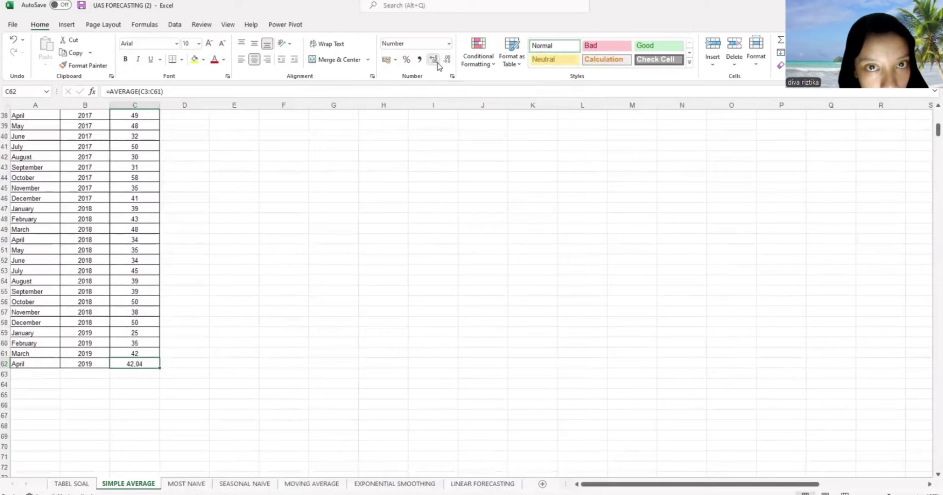
pyautogui.click(436, 62)
pyautogui.click(446, 62)
pyautogui.click(446, 62)
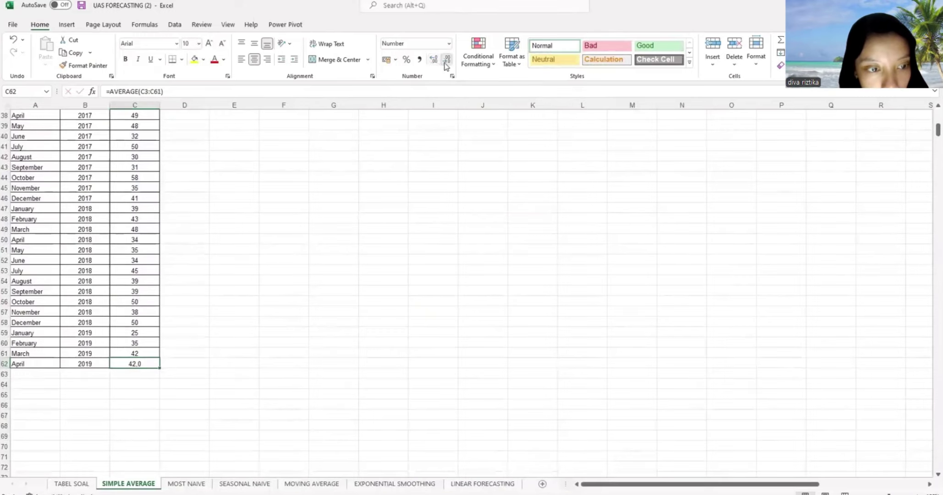
pyautogui.click(445, 63)
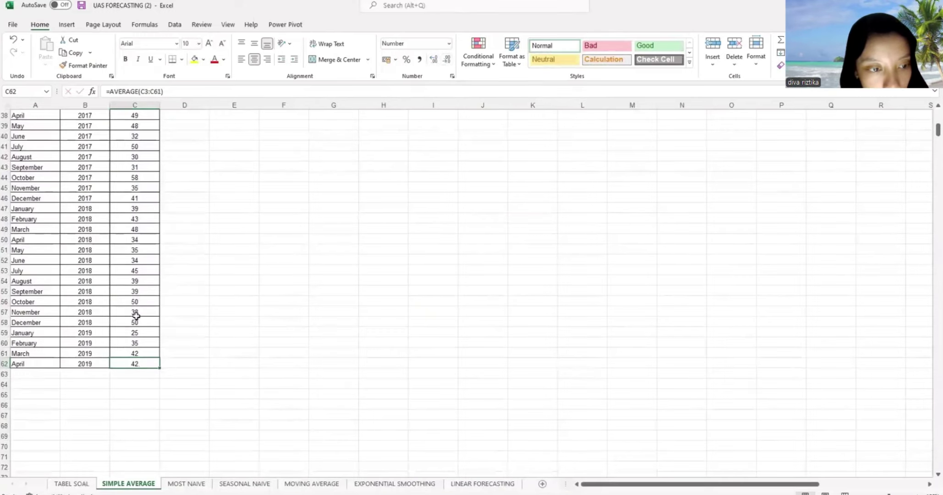
# Enter 42 for both 13-Mar and 13-Apr in the Simple Average row of the TABEL SOAL sheet
pyautogui.scroll(-1, 135, 315)
pyautogui.scroll(3, 136, 315)
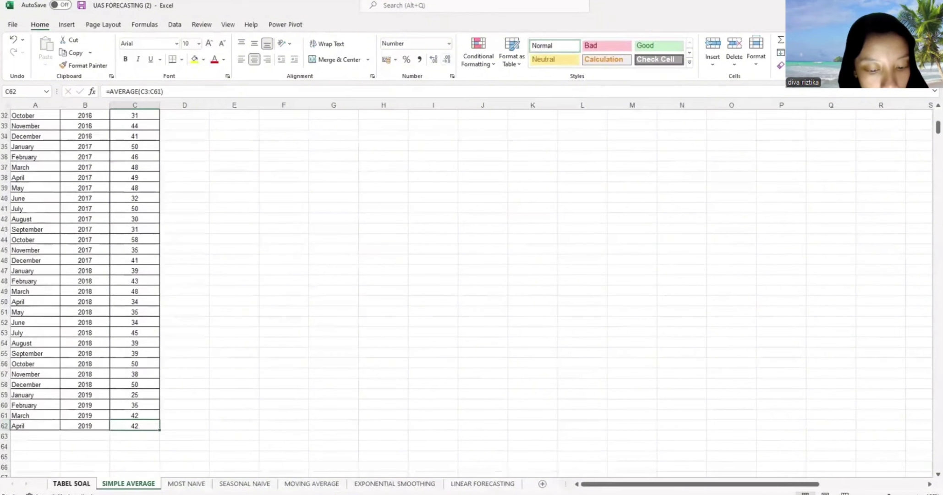
pyautogui.click(71, 483)
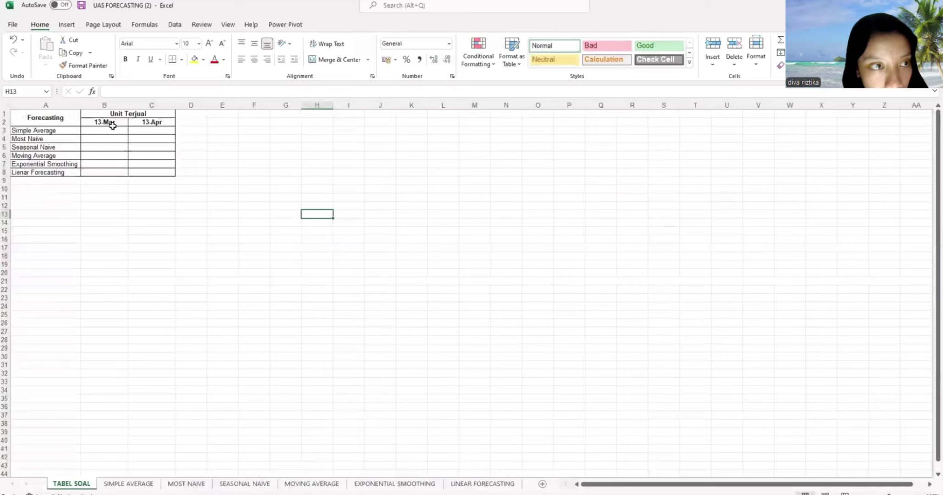
pyautogui.click(110, 130)
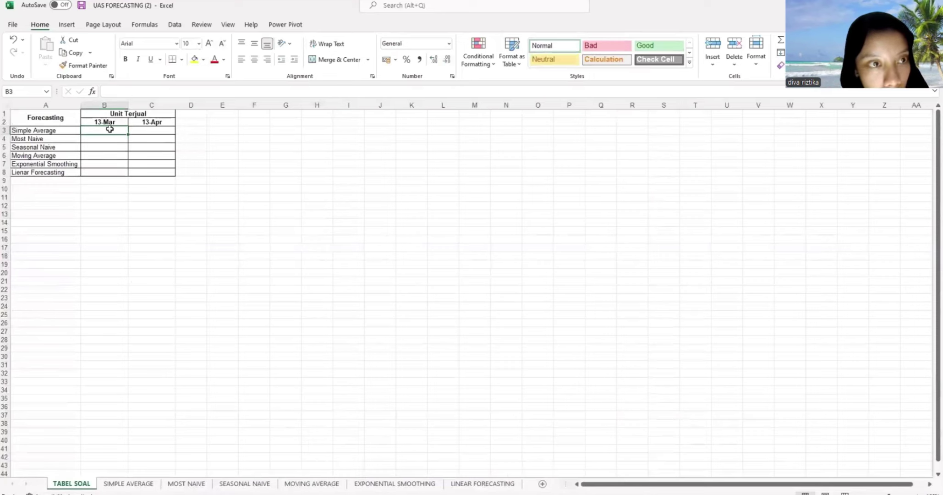
pyautogui.write('42')
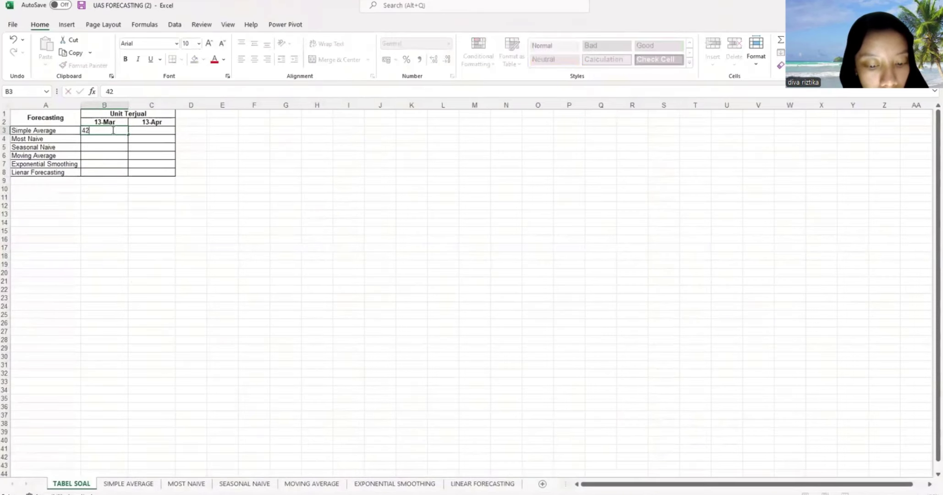
pyautogui.click(148, 133)
pyautogui.write('42')
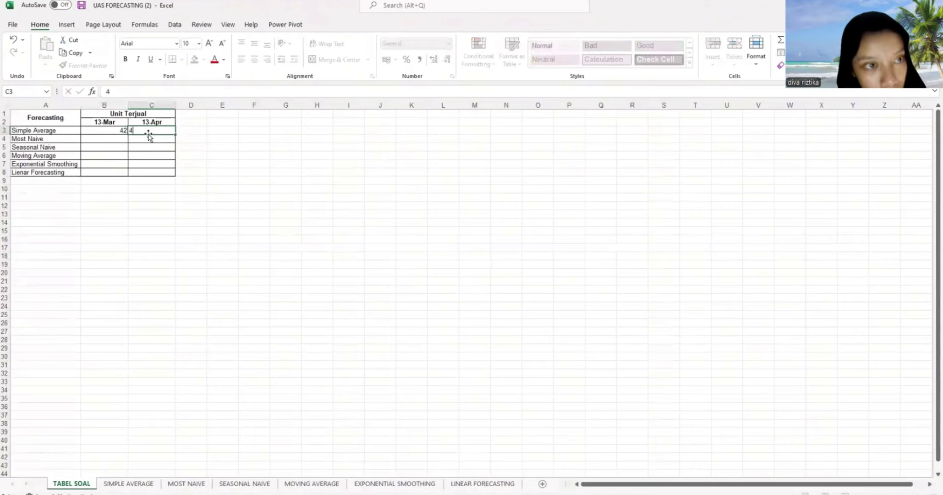
pyautogui.click(194, 156)
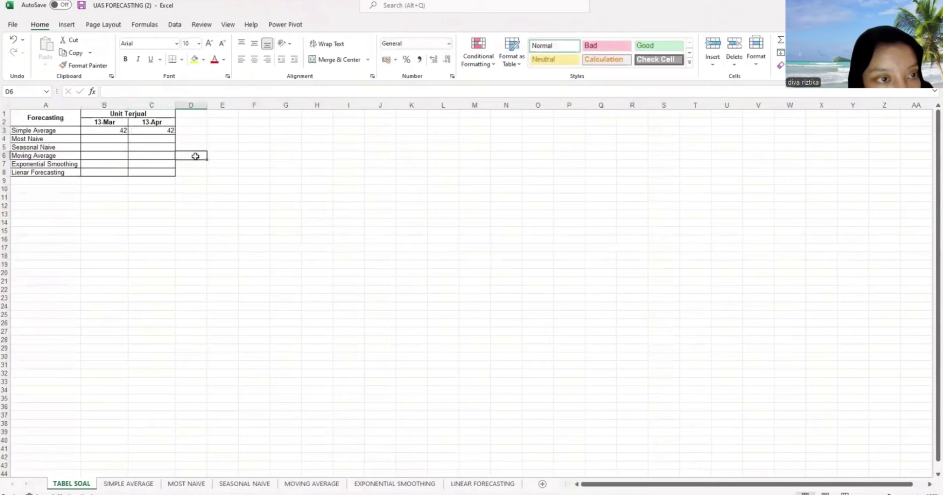
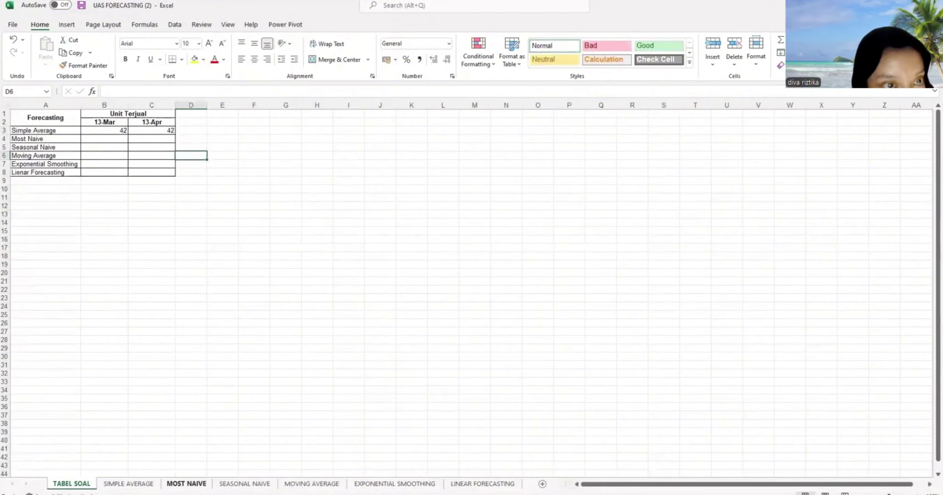
# Open the MOST NAIVE sheet with the empty March and April 2019 unit cells
pyautogui.click(186, 483)
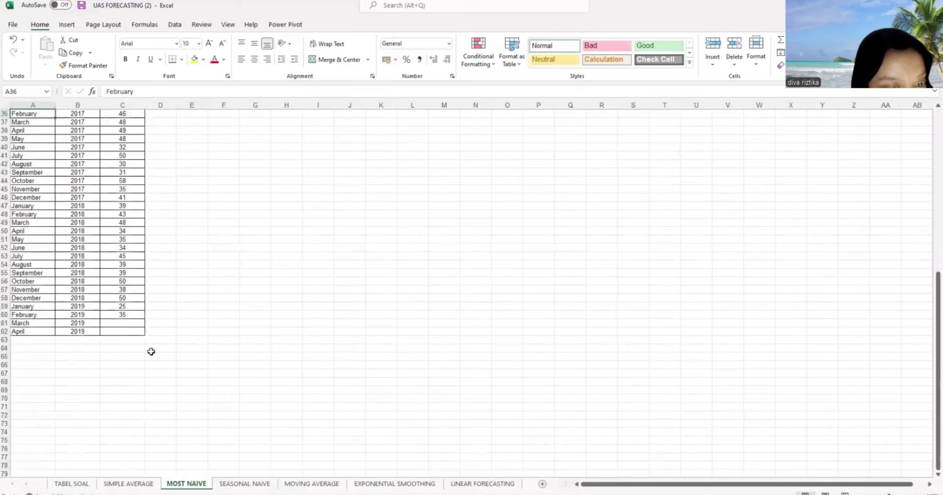
# Enter the most naive forecasts on the MOST NAIVE sheet: 48 for March 2019 and 34 for April 2019
pyautogui.scroll(9, 152, 352)
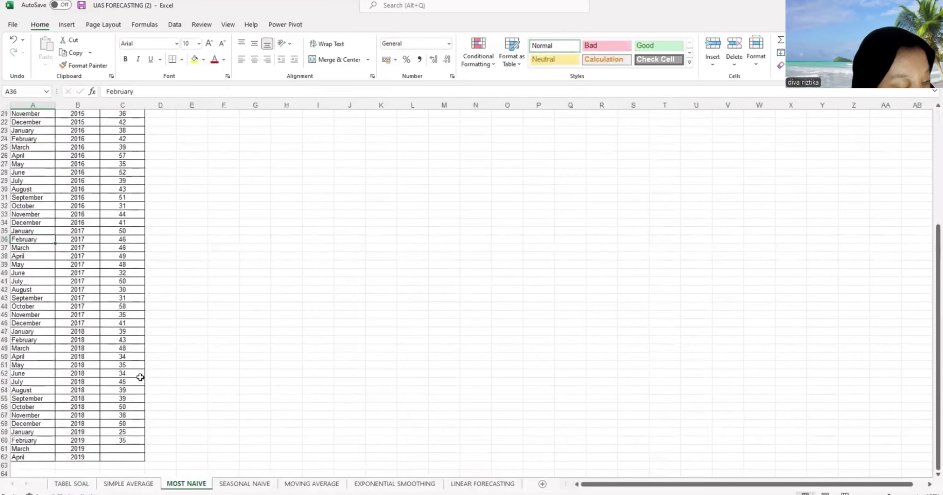
pyautogui.scroll(-5, 140, 376)
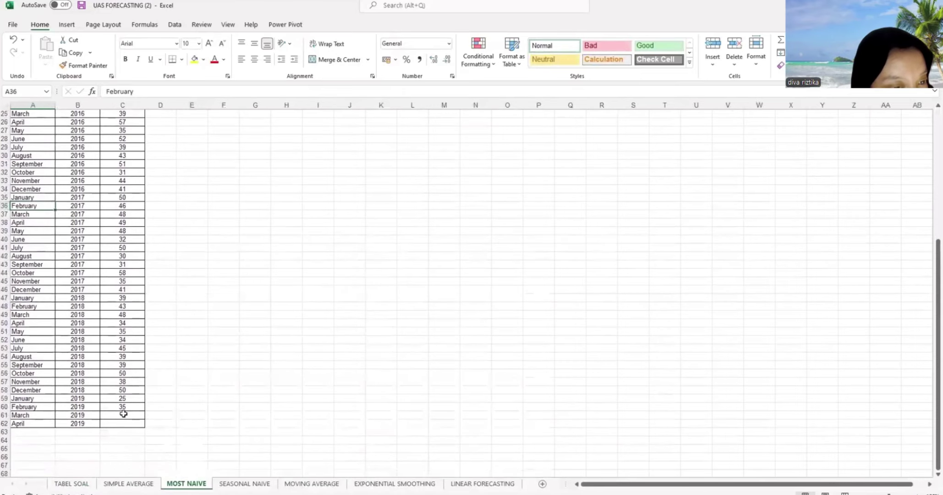
pyautogui.click(123, 413)
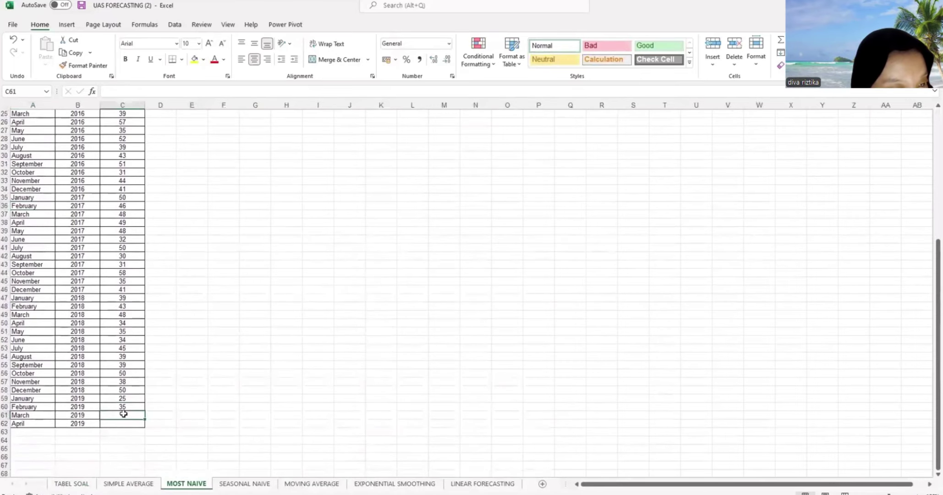
pyautogui.write('48')
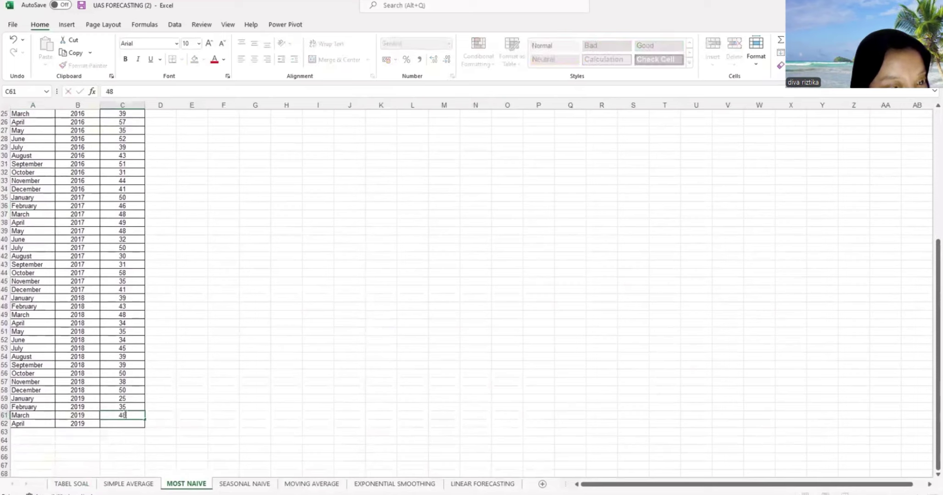
pyautogui.press('Return')
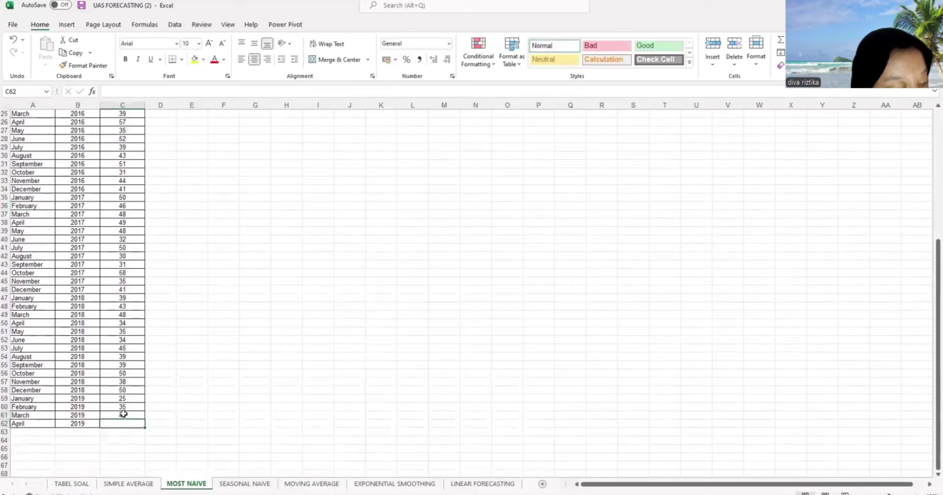
pyautogui.write('34')
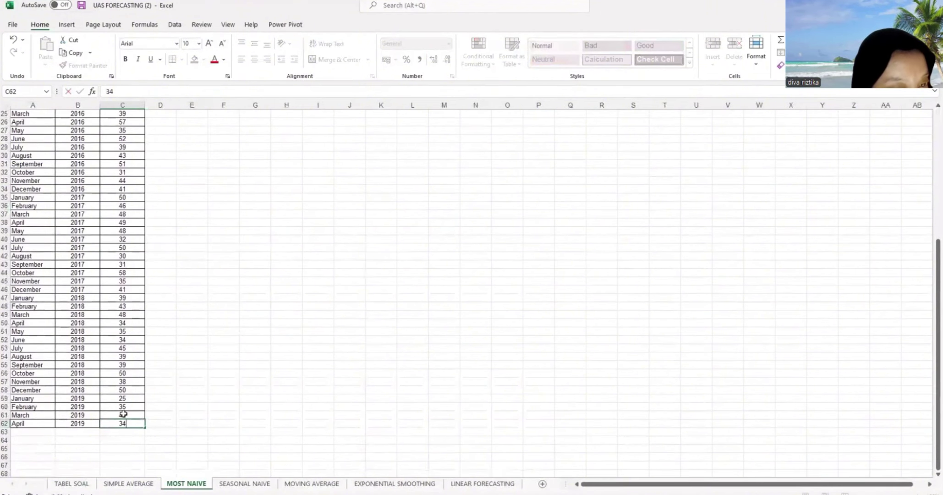
pyautogui.press('Return')
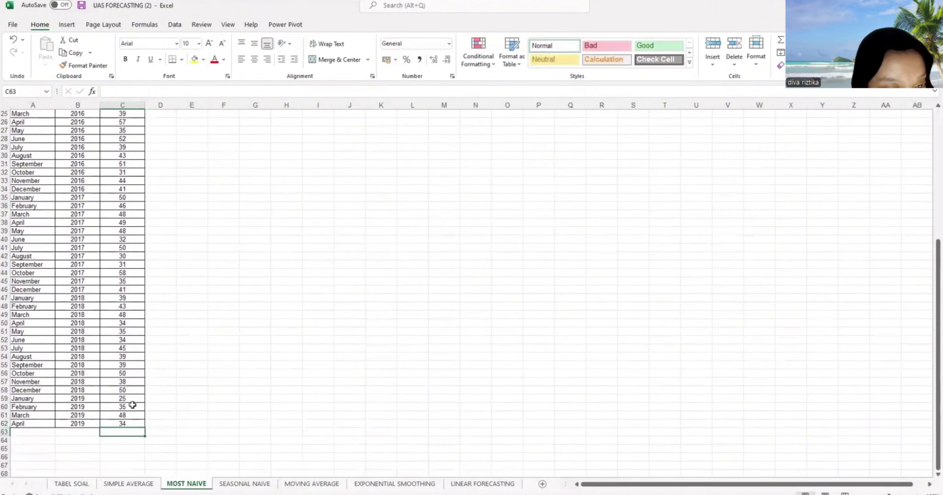
# Fill the Most Naive row on the TABEL SOAL sheet with 48 for 13-Mar and 34 for 13-Apr
pyautogui.click(81, 484)
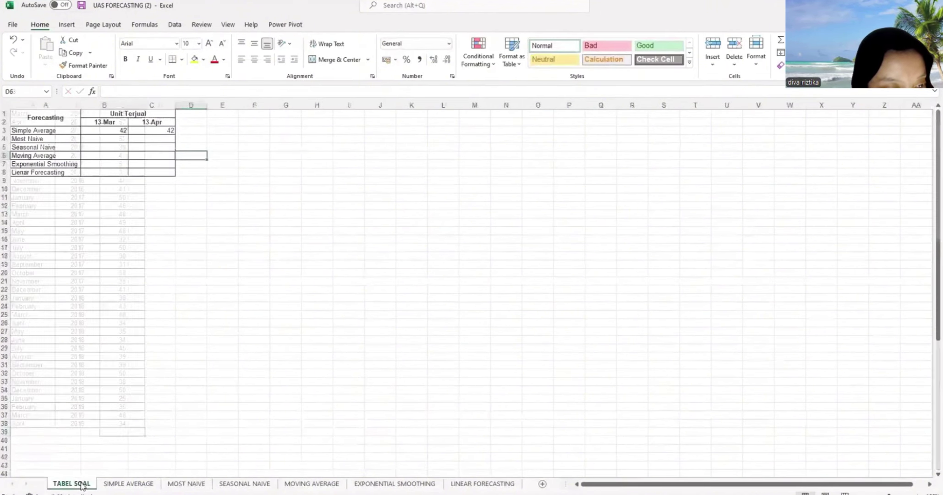
pyautogui.click(115, 139)
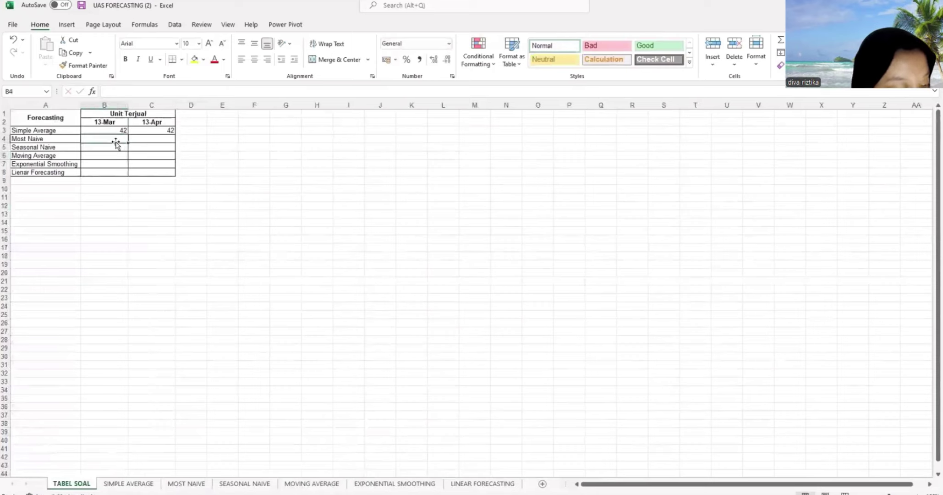
pyautogui.write('48')
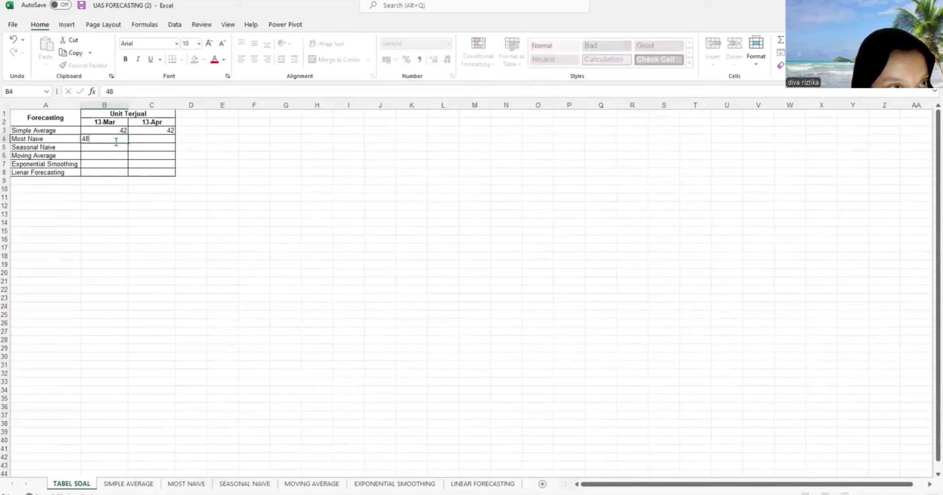
pyautogui.press('Tab')
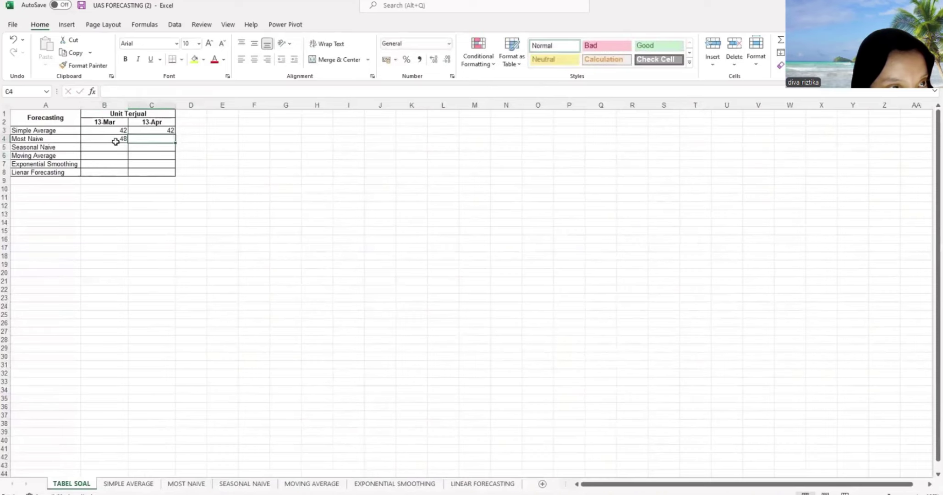
pyautogui.write('34')
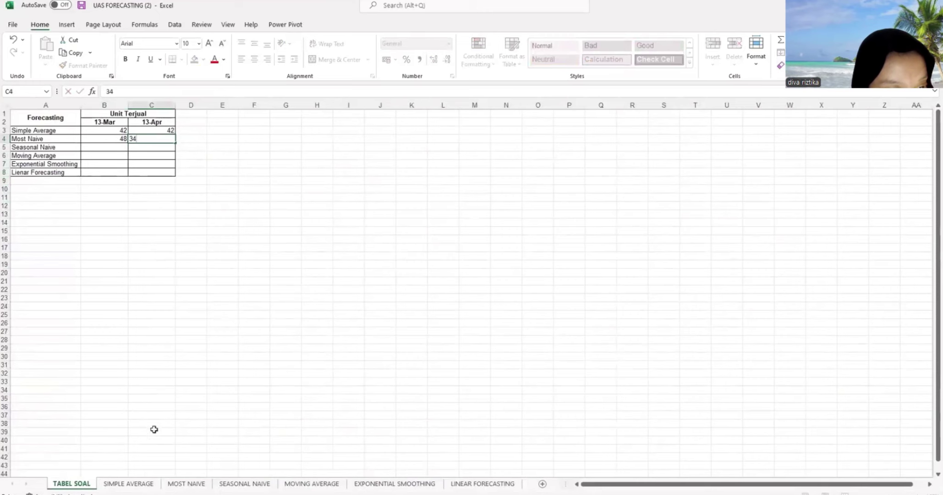
# Enter 35 as the forecast for both March 2019 and April 2019 on the SEASONAL NAIVE sheet
pyautogui.click(245, 483)
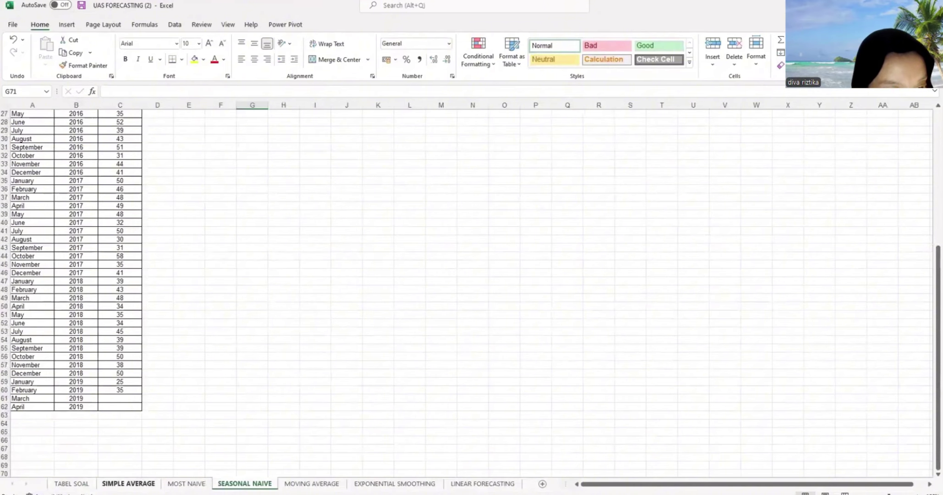
pyautogui.click(187, 483)
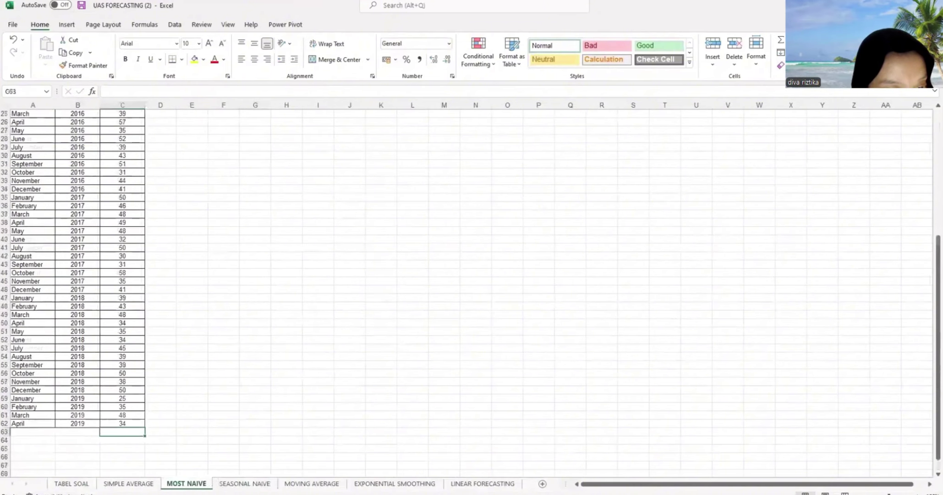
pyautogui.click(233, 483)
pyautogui.click(109, 397)
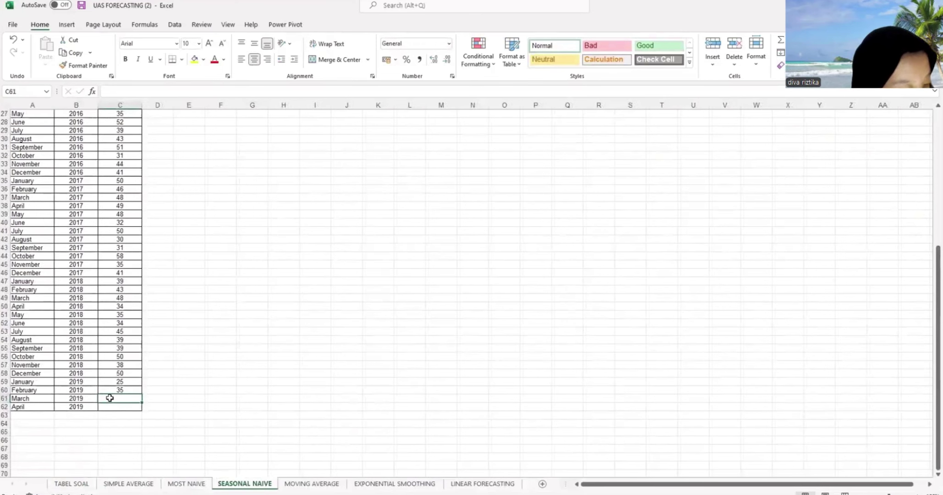
pyautogui.write('35')
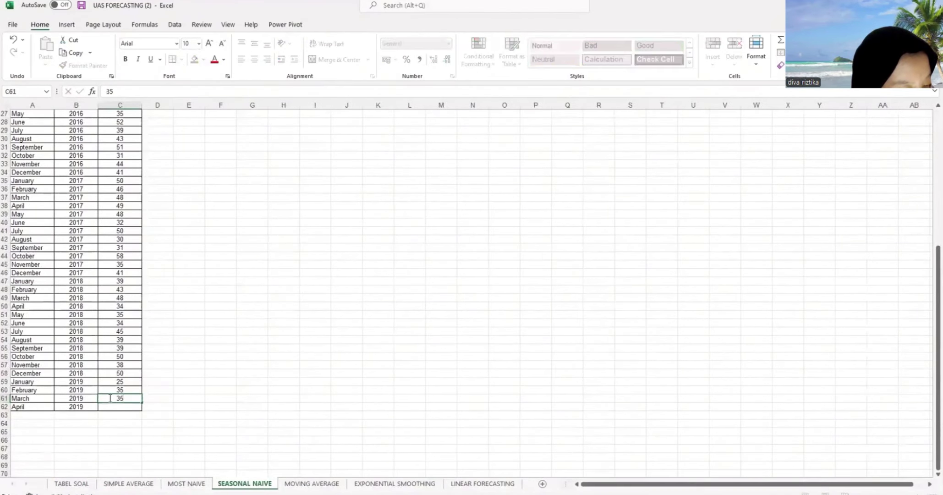
pyautogui.press('Return')
pyautogui.write('35')
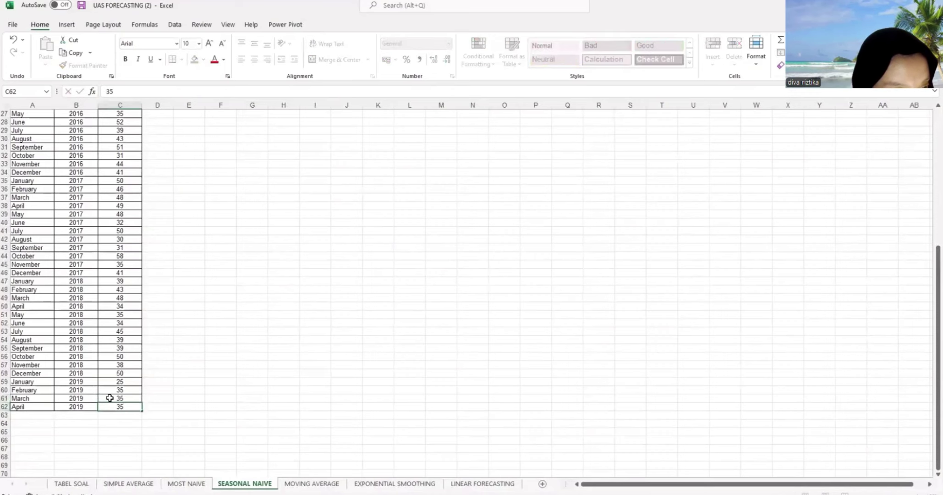
# Fill the Seasonal Naive row on the TABEL SOAL sheet with 35 for both 13-Mar and 13-Apr
pyautogui.click(71, 483)
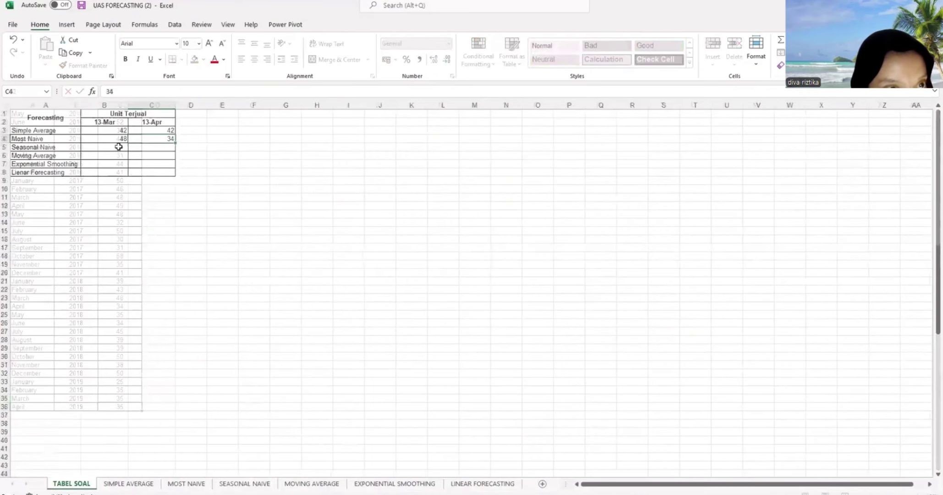
pyautogui.click(113, 147)
pyautogui.write('35')
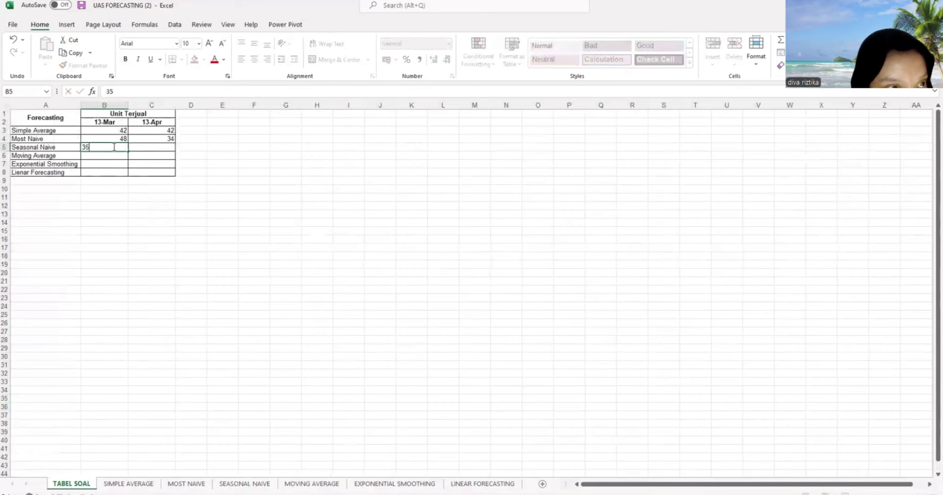
pyautogui.press('Tab')
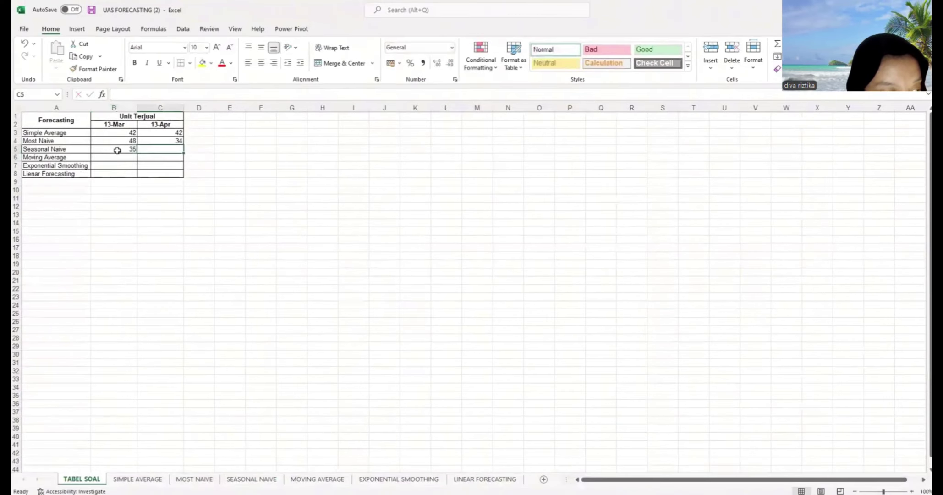
pyautogui.write('35')
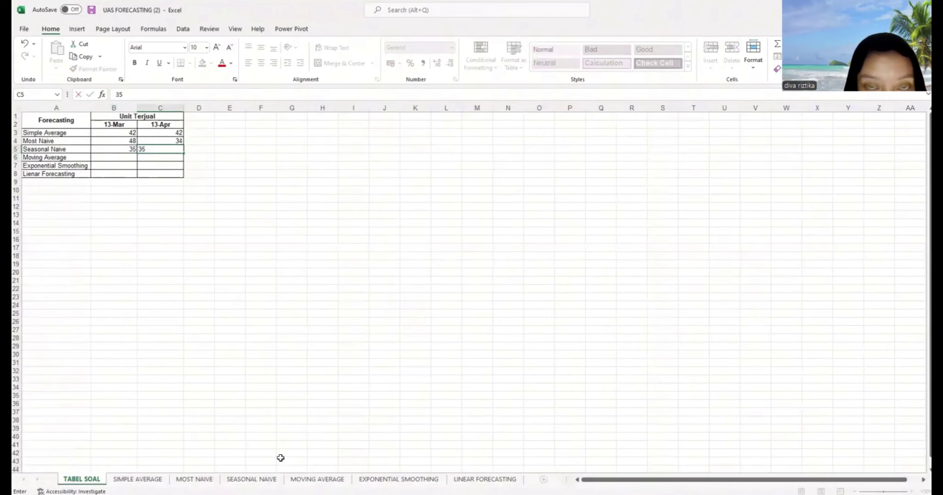
# Enter the forecasts on the MOVING AVERAGE sheet: 48 for March 2019 and 41 for April 2019
pyautogui.click(317, 479)
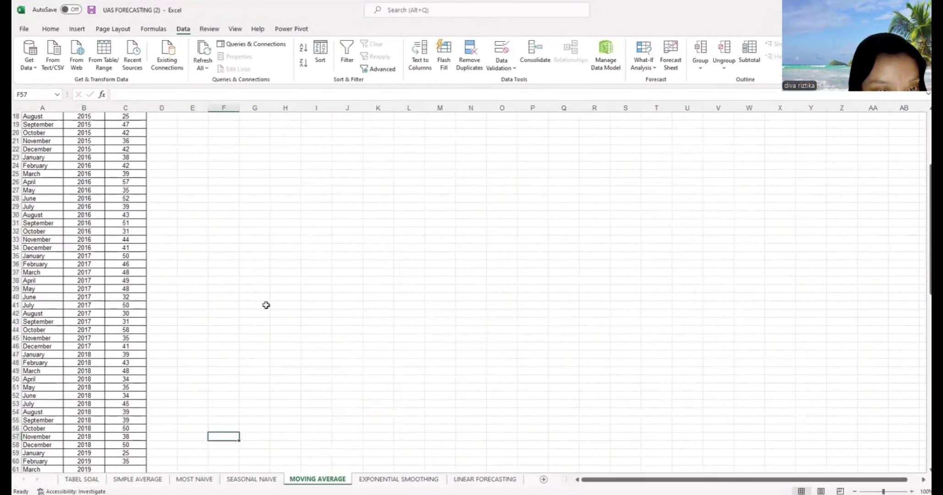
pyautogui.scroll(1, 266, 304)
pyautogui.scroll(5, 266, 305)
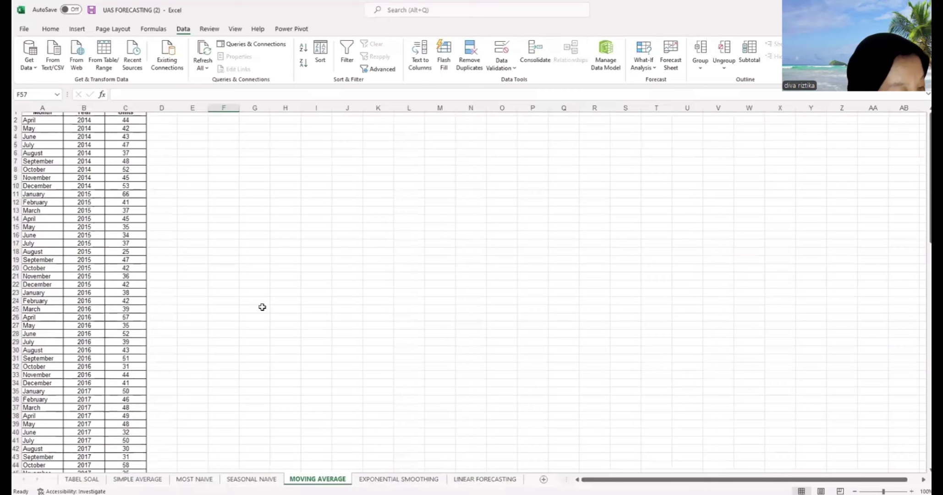
pyautogui.scroll(-10, 259, 316)
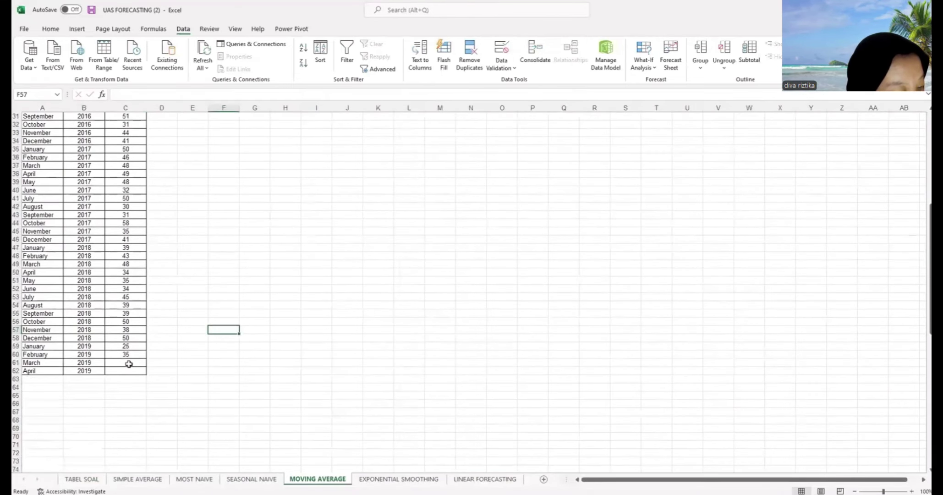
pyautogui.click(129, 363)
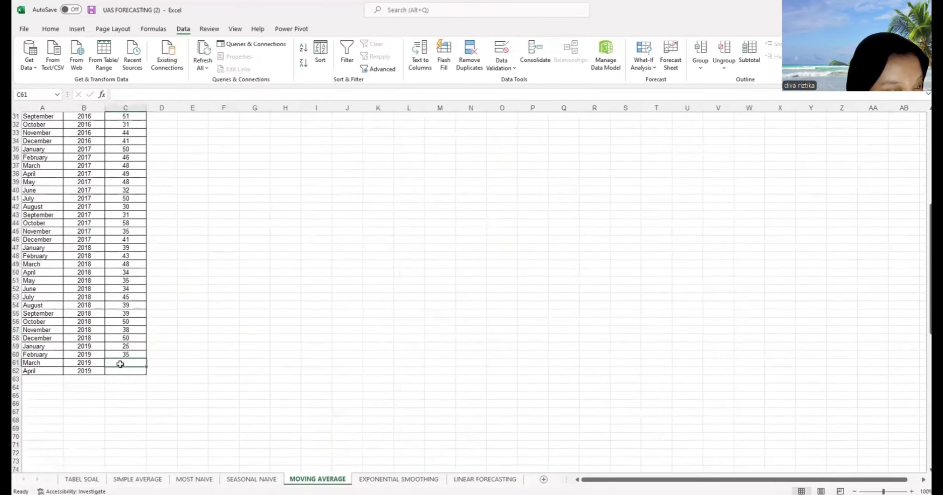
pyautogui.write('4')
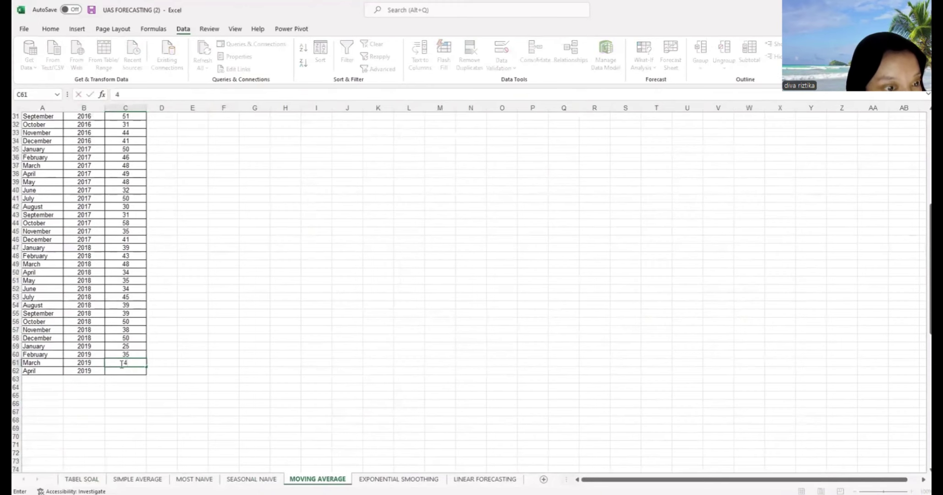
pyautogui.write('8')
pyautogui.press('Return')
pyautogui.write('41')
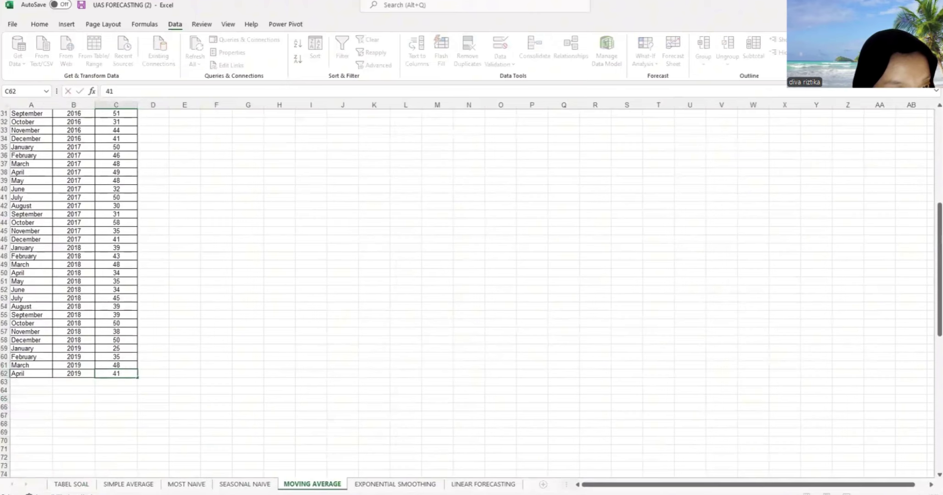
# Fill the Moving Average row on the TABEL SOAL sheet with 48 for 13-Mar and 41 for 13-Apr
pyautogui.click(71, 483)
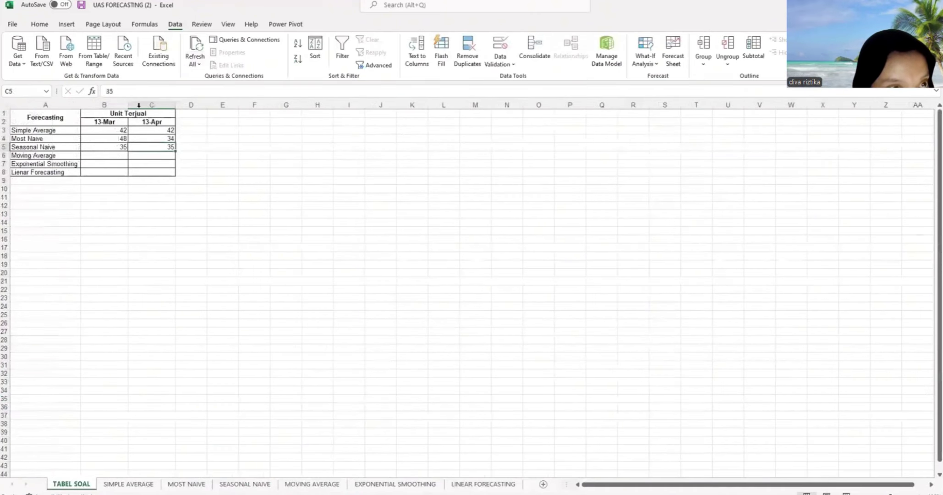
pyautogui.click(121, 156)
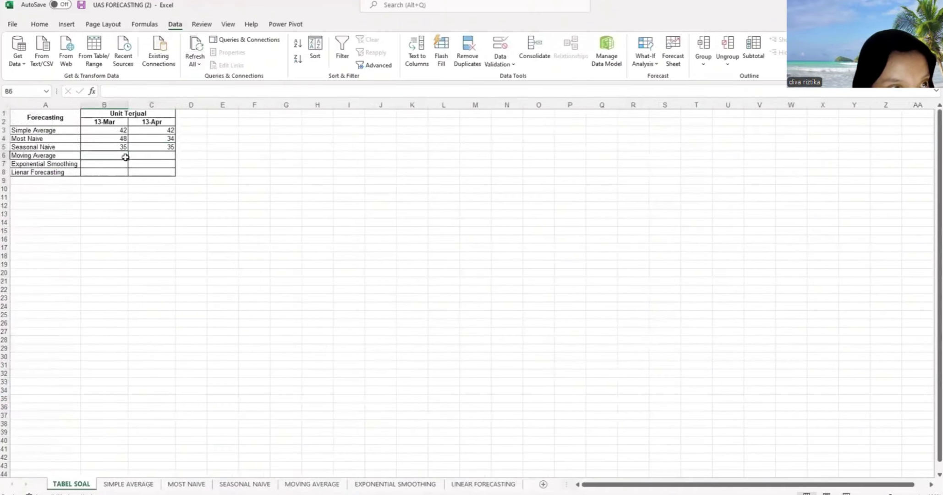
pyautogui.doubleClick(119, 158)
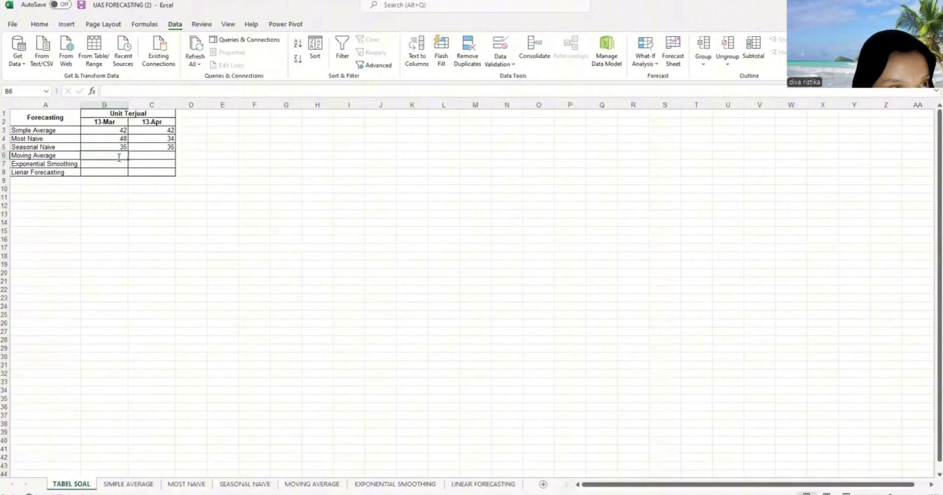
pyautogui.write('48')
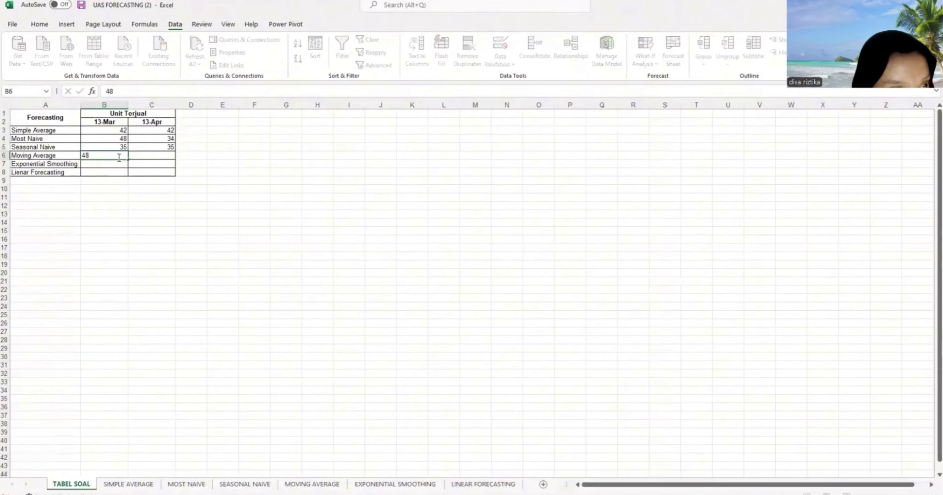
pyautogui.click(156, 158)
pyautogui.write('41')
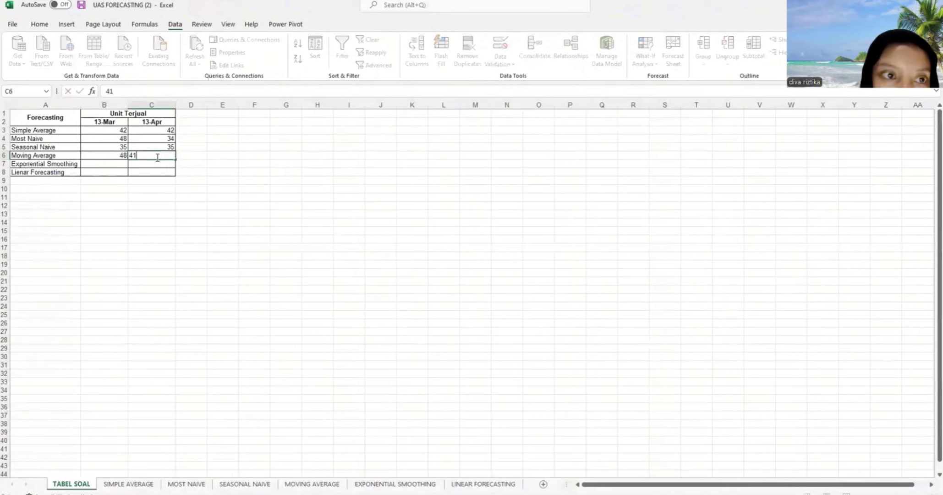
pyautogui.click(195, 146)
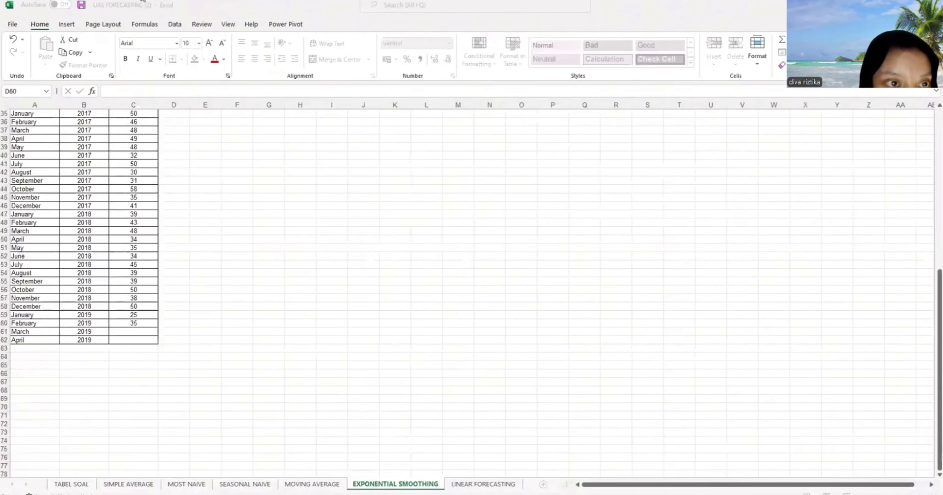
# Run the Exponential Smoothing analysis on C47:C60 of the EXPONENTIAL SMOOTHING sheet, leaving the damping factor blank and outputting to D59
pyautogui.click(143, 330)
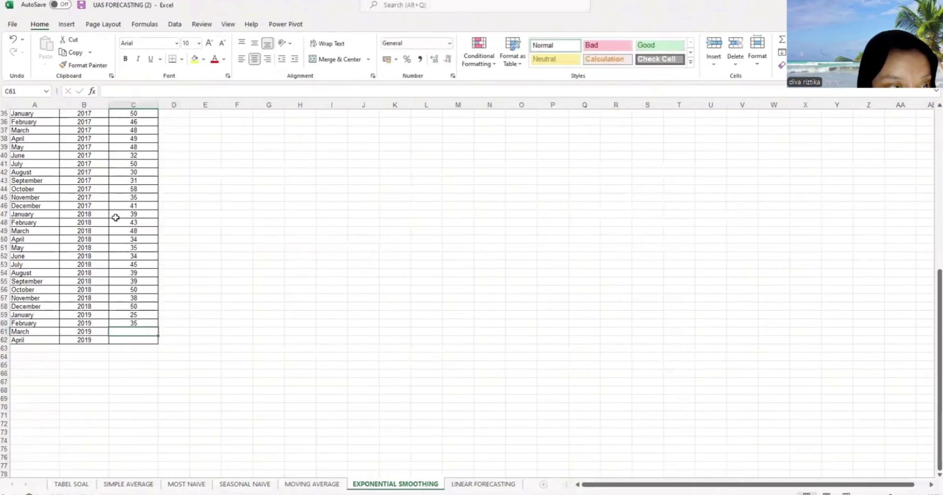
pyautogui.click(175, 24)
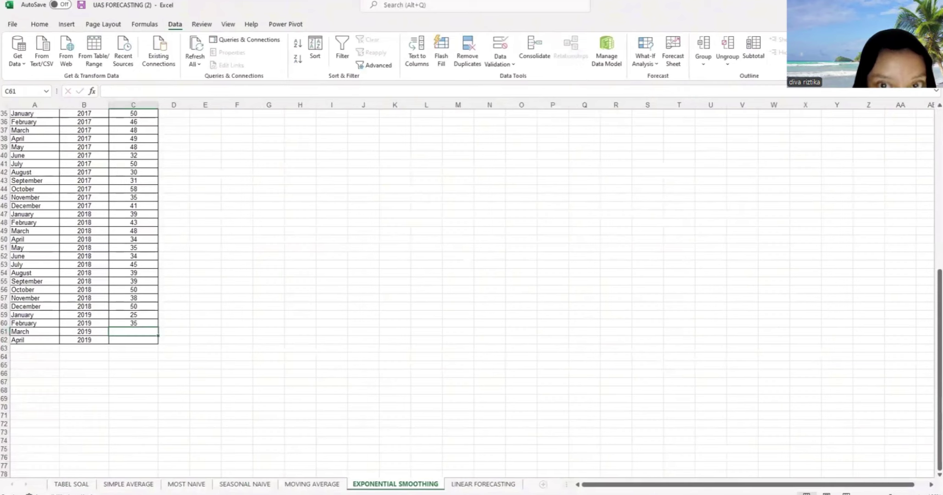
pyautogui.click(521, 197)
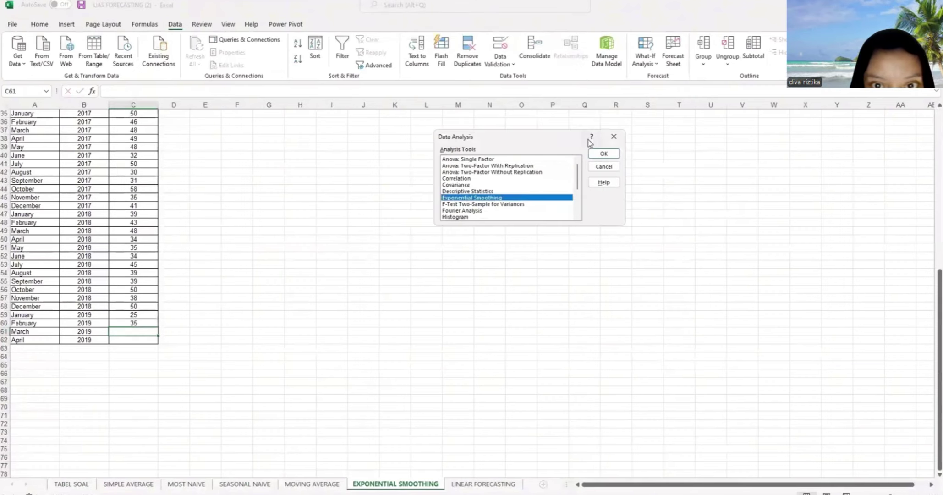
pyautogui.click(596, 153)
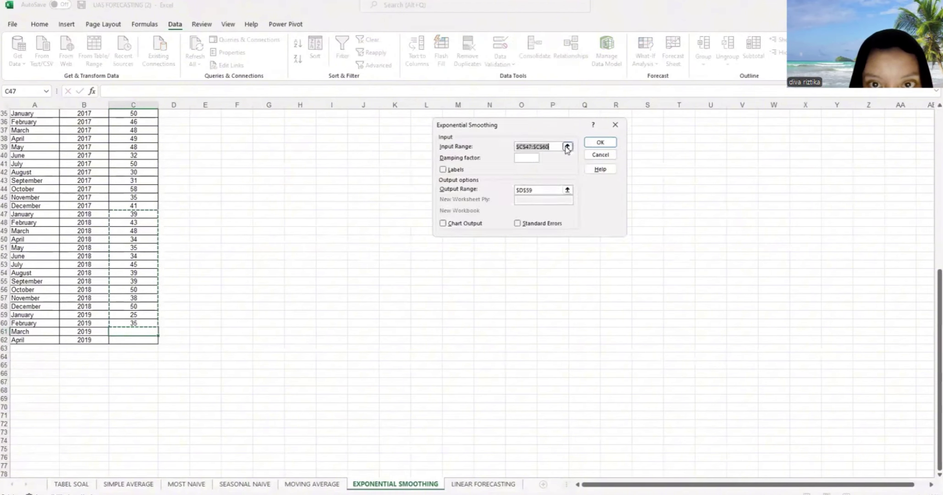
pyautogui.click(567, 146)
pyautogui.click(136, 323)
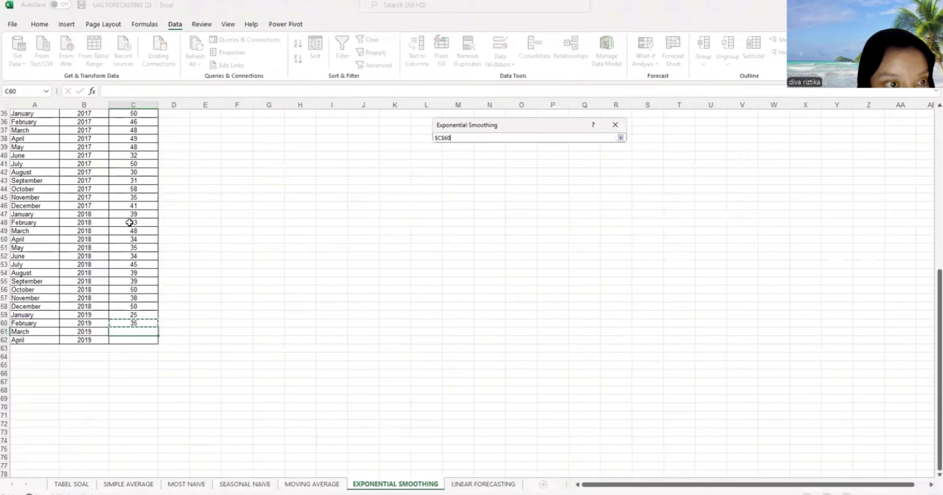
pyautogui.moveTo(129, 222); pyautogui.dragTo(128, 214)
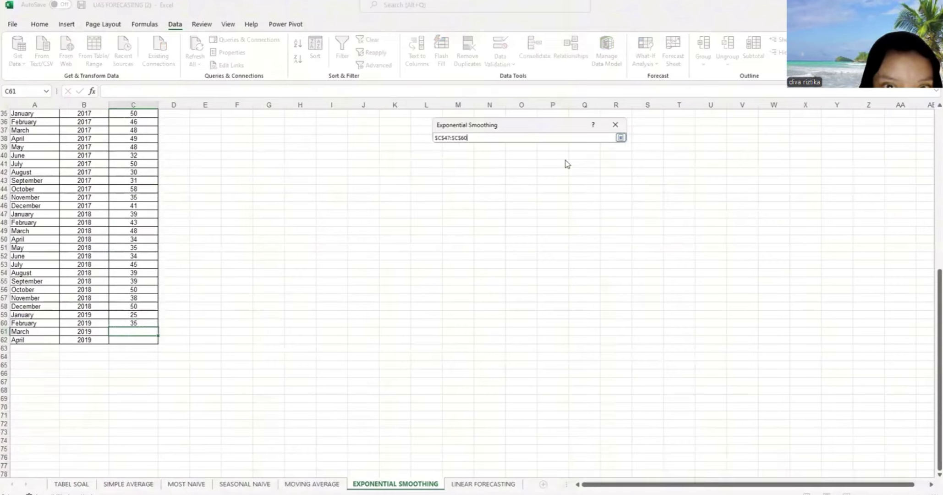
pyautogui.press('Return')
pyautogui.click(567, 190)
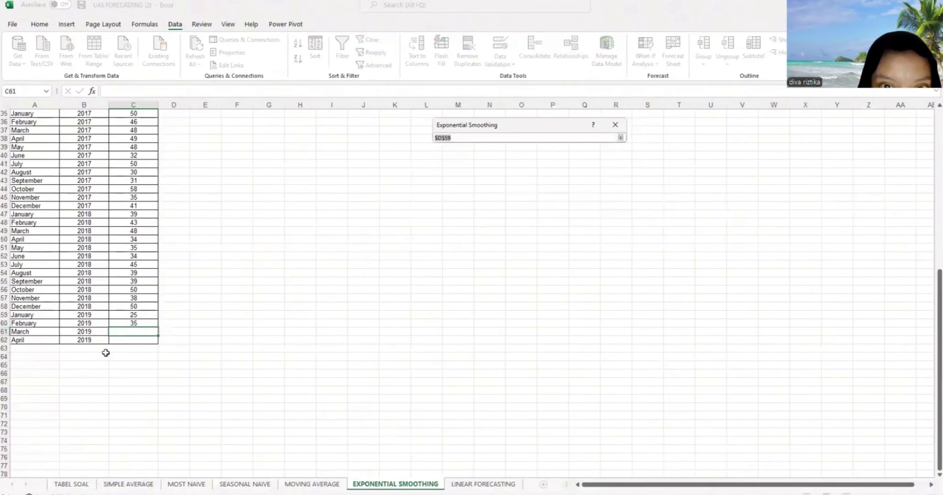
pyautogui.click(171, 311)
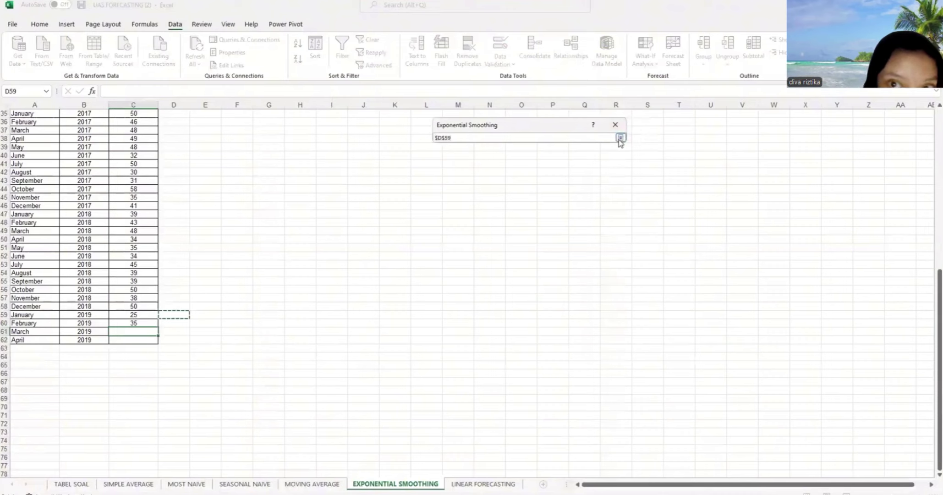
pyautogui.click(619, 139)
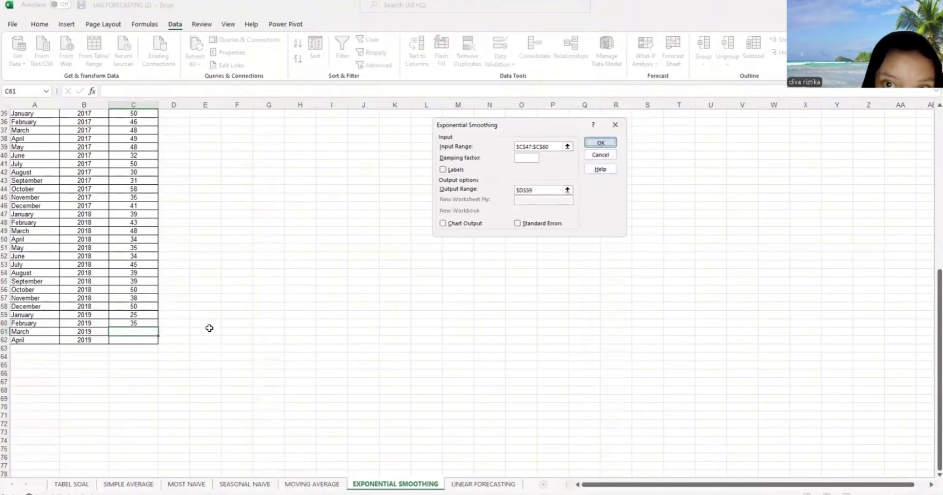
pyautogui.press('Return')
# Copy the smoothing results in D61:D62 and paste them as values into the March and April 2019 cells C61:C62
pyautogui.click(172, 331)
pyautogui.moveTo(172, 333)
pyautogui.mouseDown()
pyautogui.moveTo(182, 349)
pyautogui.moveTo(182, 339)
pyautogui.mouseUp()
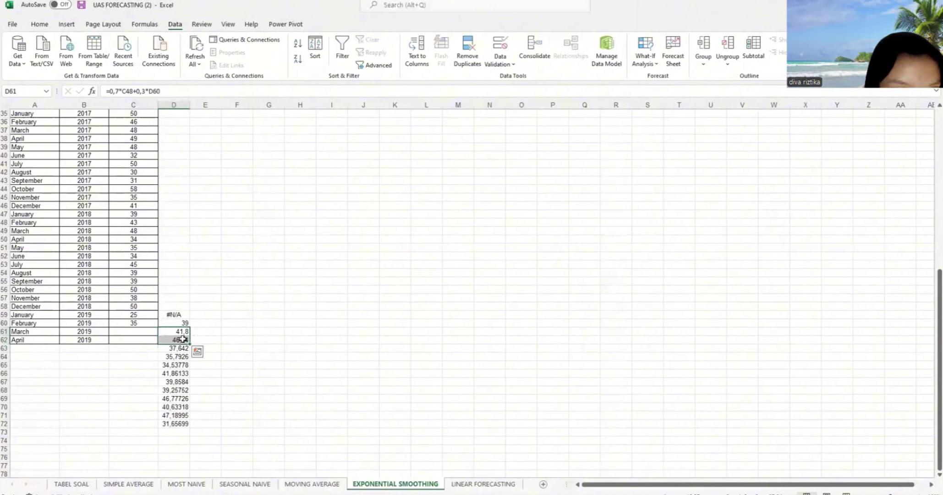
pyautogui.hotkey('ctrl', 'c')
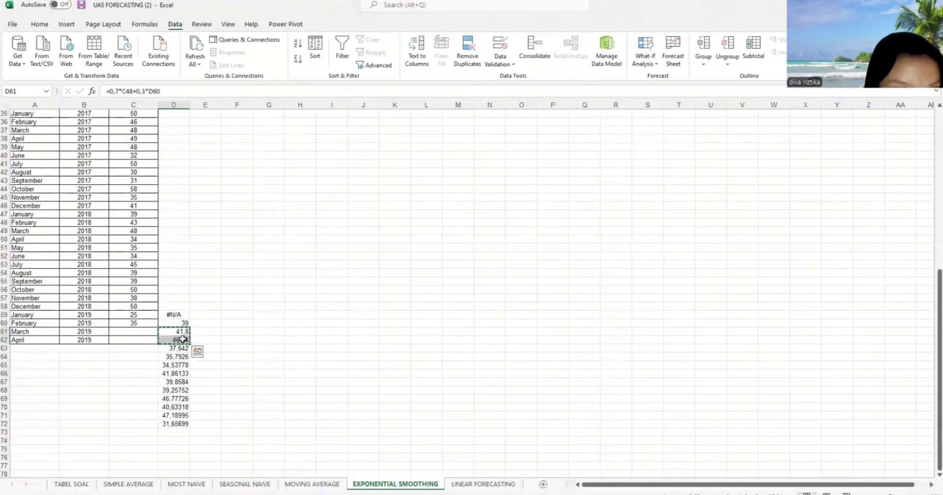
pyautogui.click(142, 330)
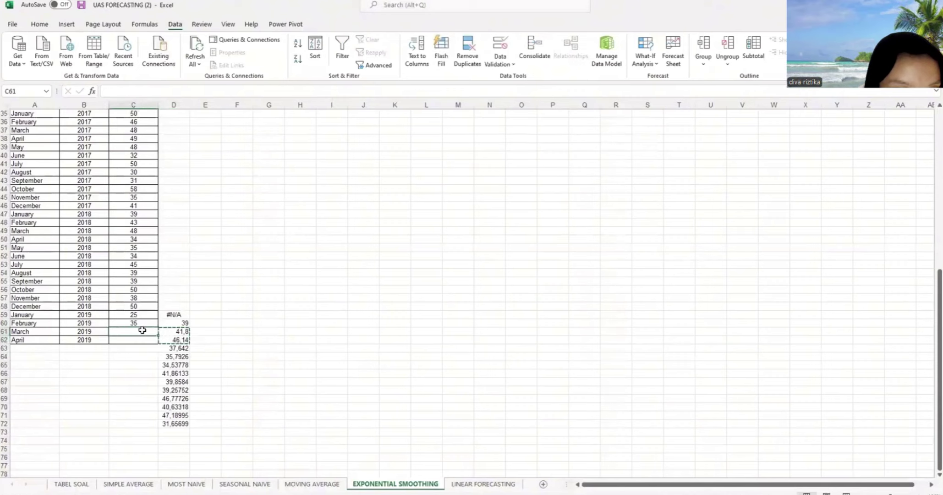
pyautogui.rightClick(142, 329)
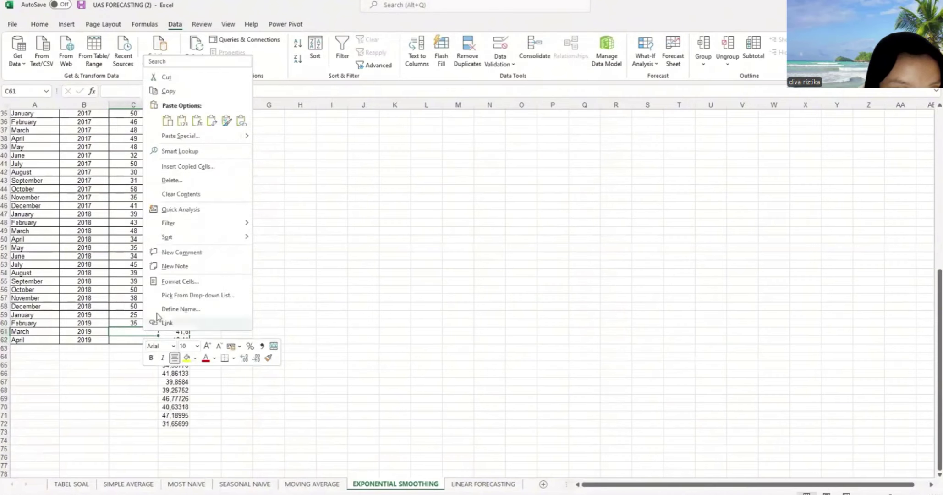
pyautogui.click(182, 123)
pyautogui.click(138, 365)
# Format the March and April 2019 forecasts in C61 and C62 to show no decimal places
pyautogui.moveTo(142, 339); pyautogui.dragTo(147, 332)
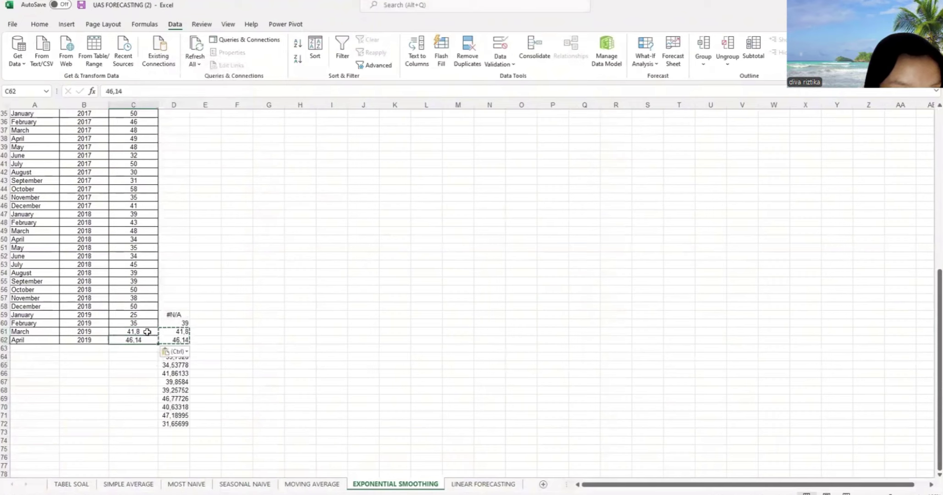
pyautogui.click(147, 331)
pyautogui.click(39, 23)
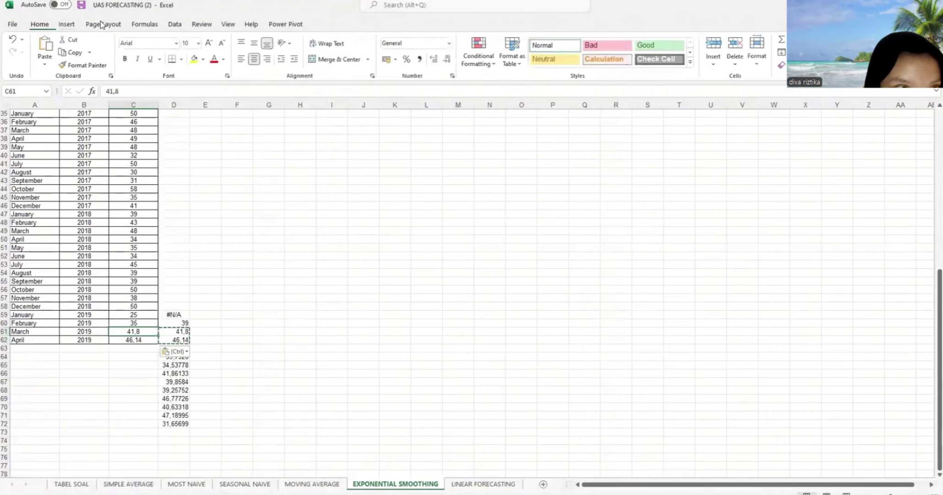
pyautogui.click(446, 60)
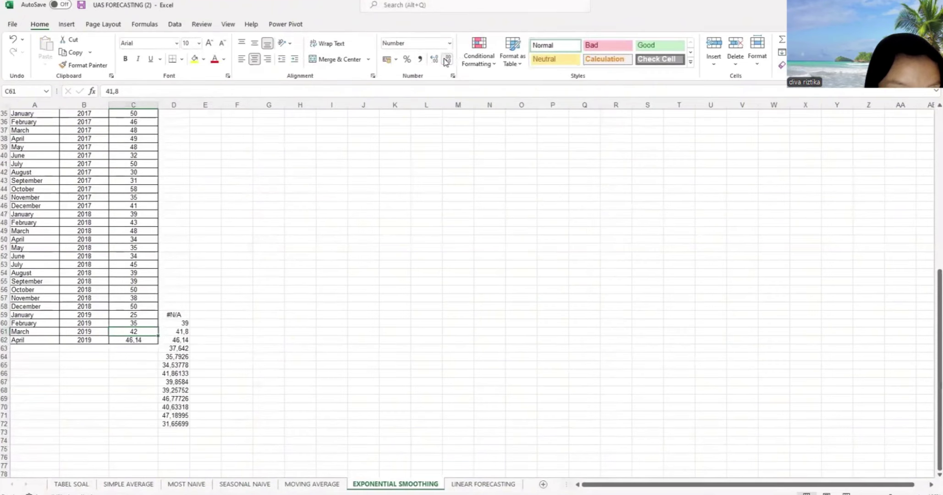
pyautogui.click(133, 340)
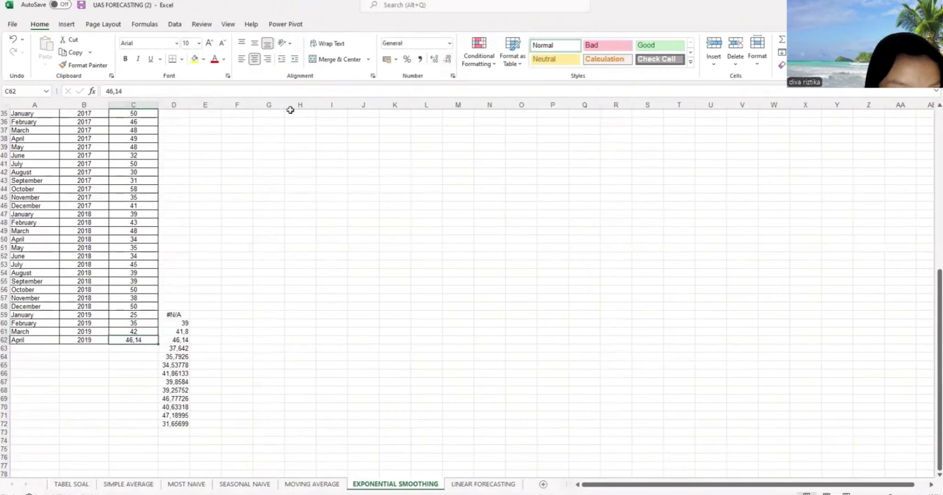
pyautogui.click(446, 59)
pyautogui.click(296, 303)
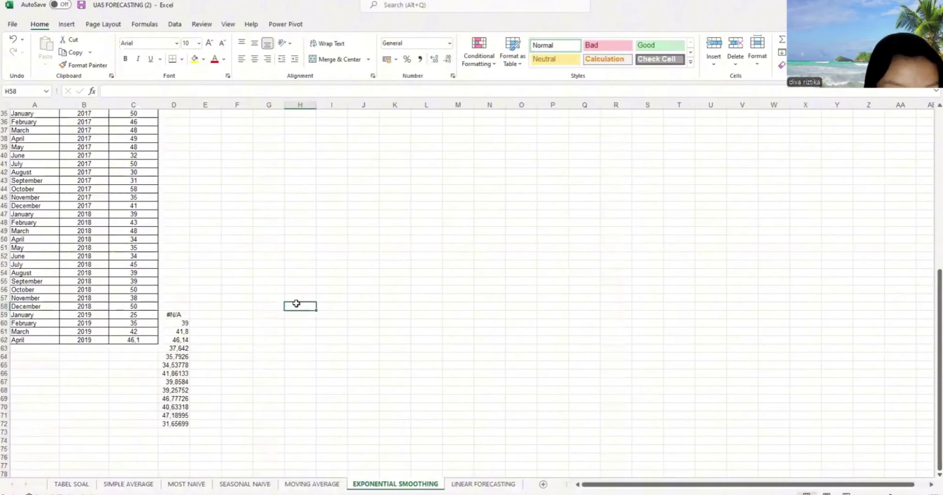
pyautogui.click(132, 340)
pyautogui.click(446, 60)
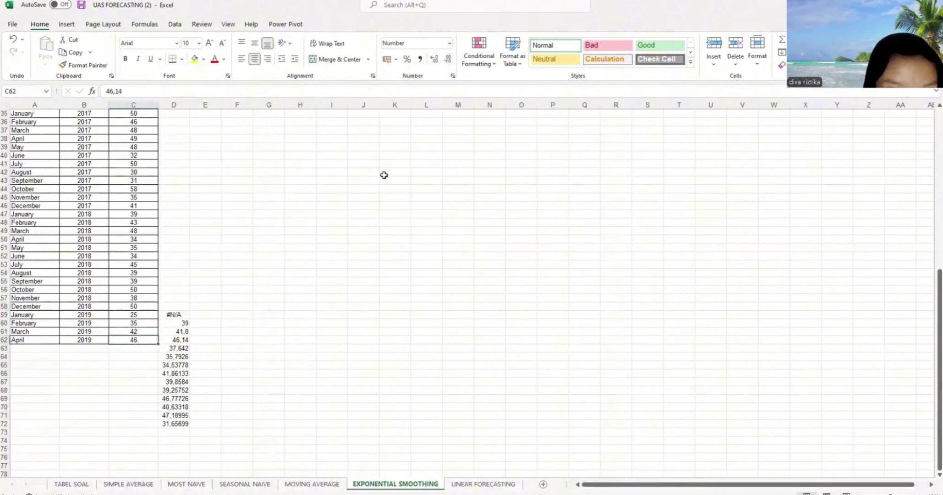
pyautogui.click(356, 220)
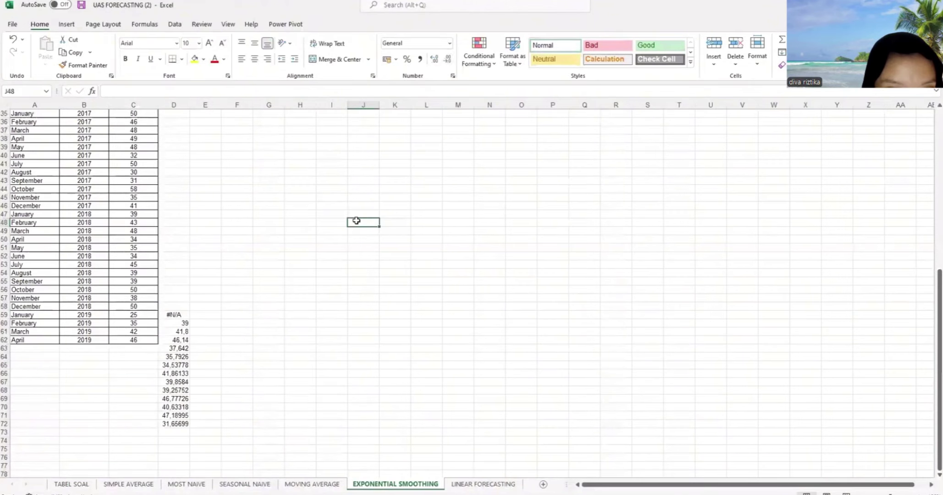
# Fill the Exponential Smoothing row on the TABEL SOAL sheet with 42 for 13-Mar and 46 for 13-Apr
pyautogui.click(71, 484)
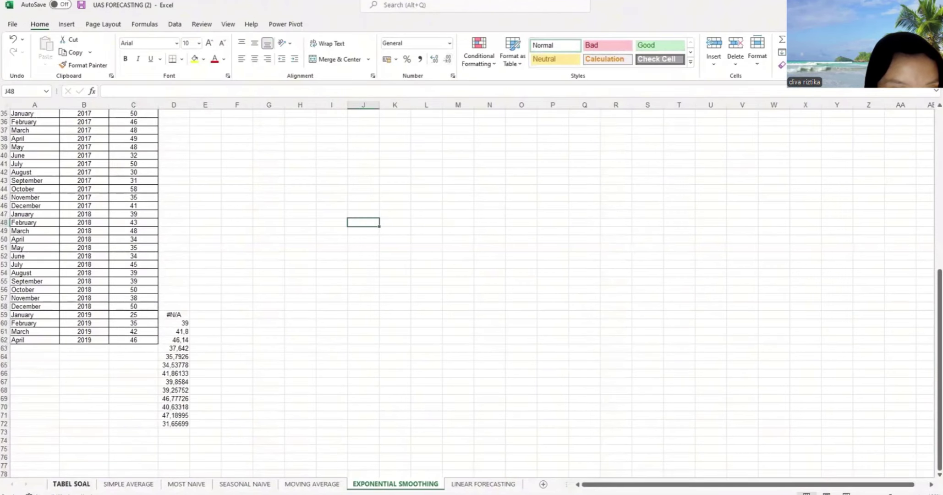
pyautogui.click(429, 484)
pyautogui.click(70, 484)
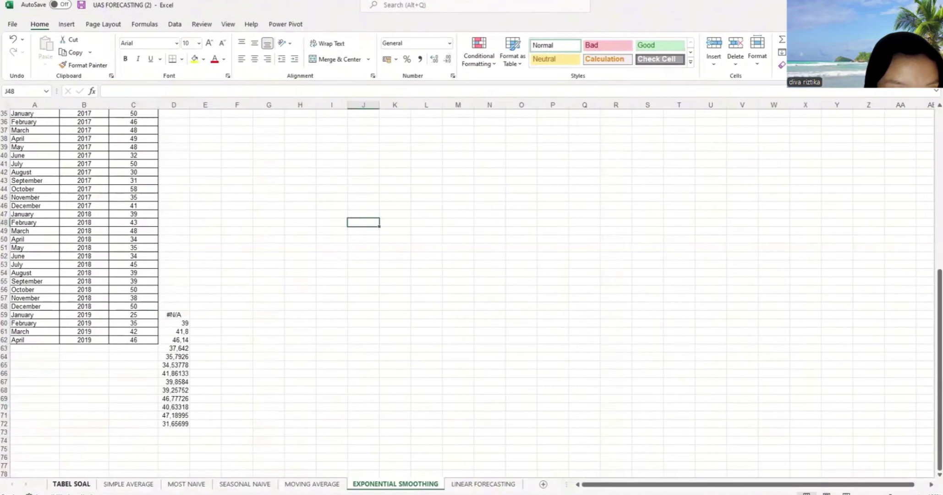
pyautogui.click(119, 170)
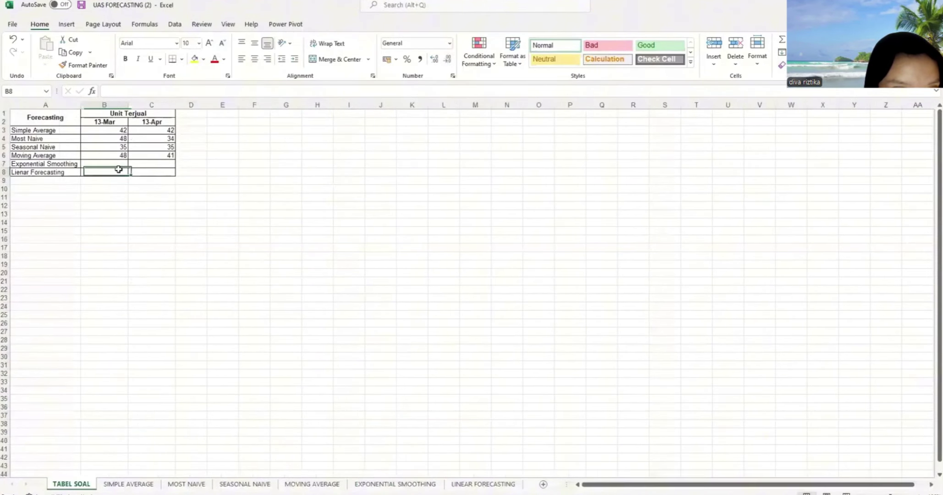
pyautogui.click(120, 164)
pyautogui.write('42')
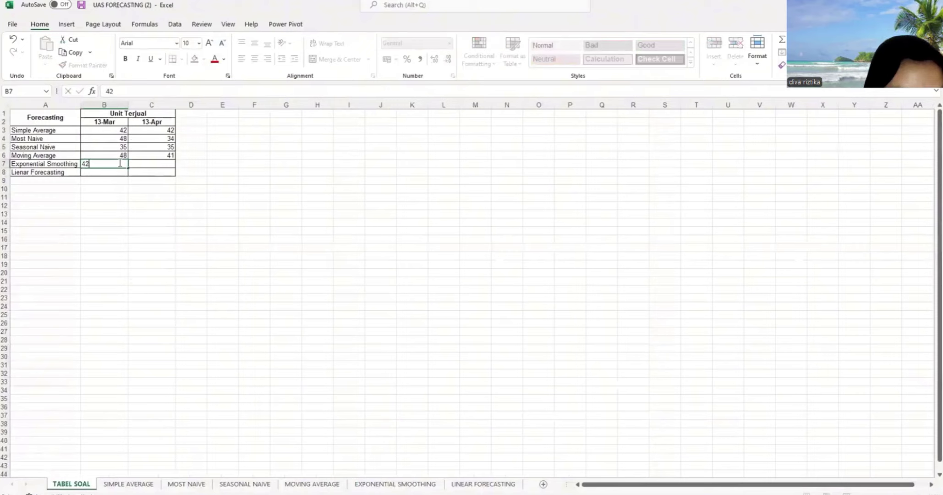
pyautogui.click(151, 163)
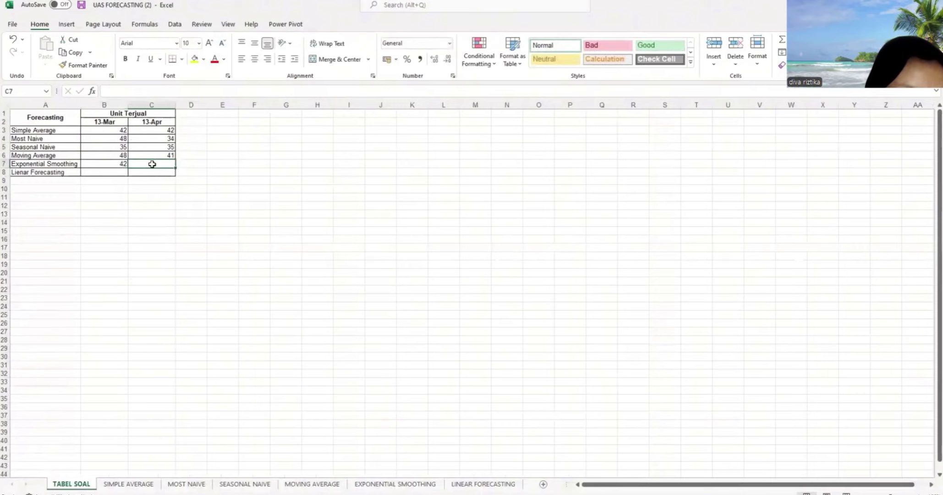
pyautogui.write('46')
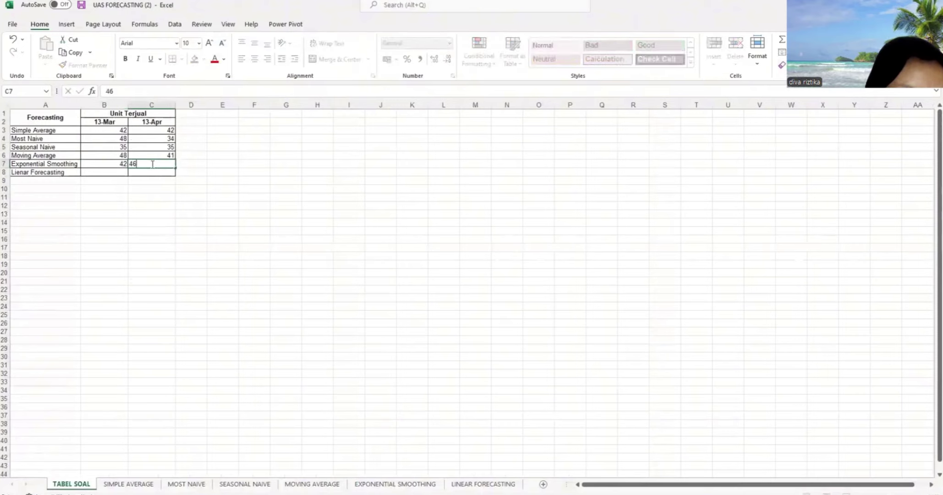
pyautogui.click(107, 173)
# Insert a line chart of the units data in C2:C62 on the EXPONENTIAL SMOOTHING sheet
pyautogui.click(498, 482)
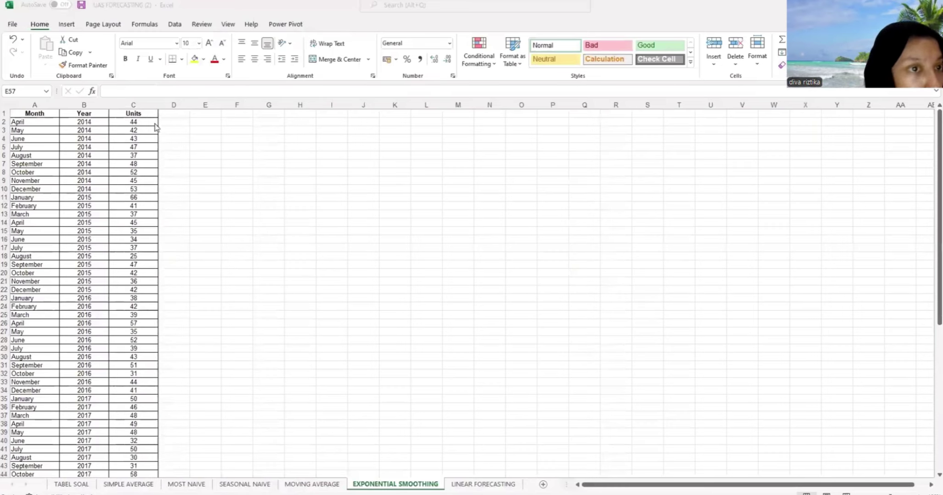
pyautogui.click(141, 124)
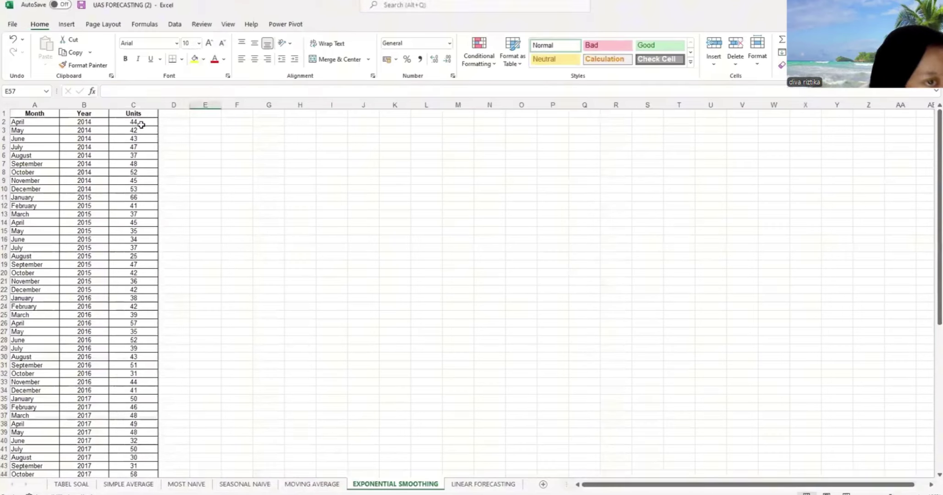
pyautogui.scroll(-13, 116, 274)
pyautogui.click(490, 231)
pyautogui.scroll(13, 219, 248)
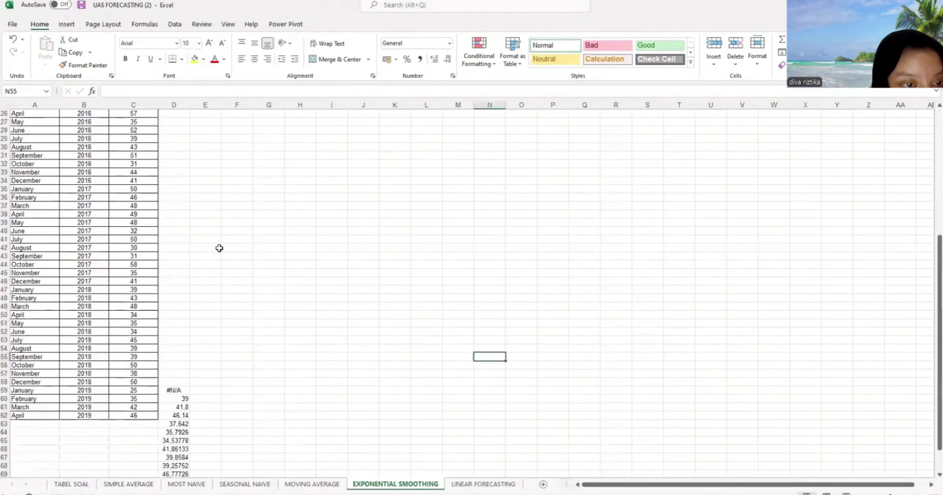
pyautogui.scroll(1, 190, 255)
pyautogui.moveTo(133, 123); pyautogui.dragTo(129, 411)
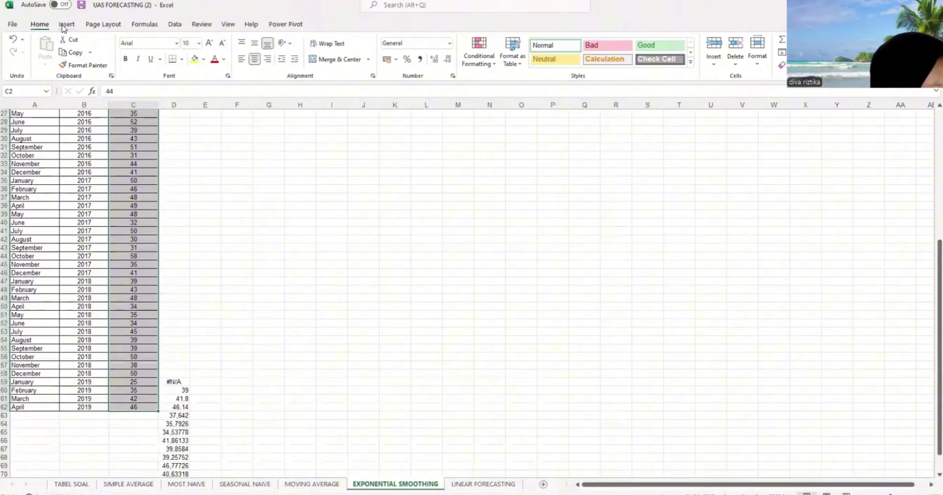
pyautogui.click(64, 25)
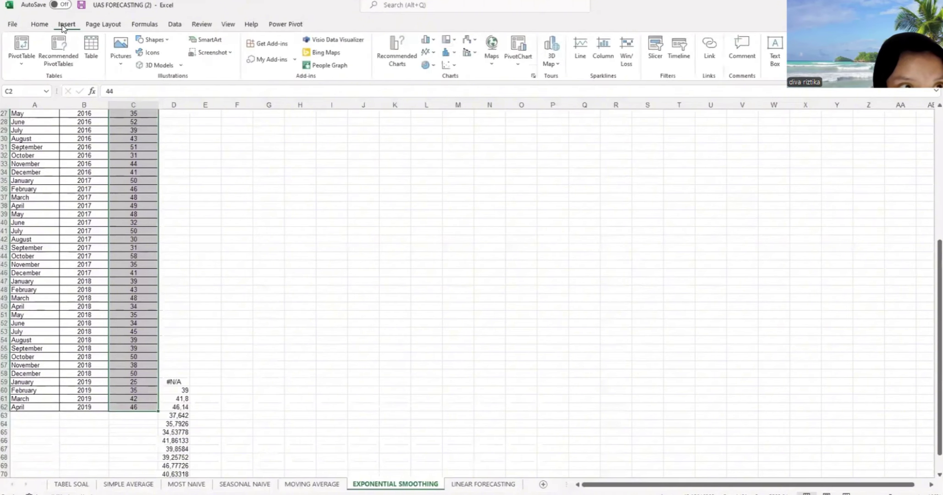
pyautogui.click(396, 67)
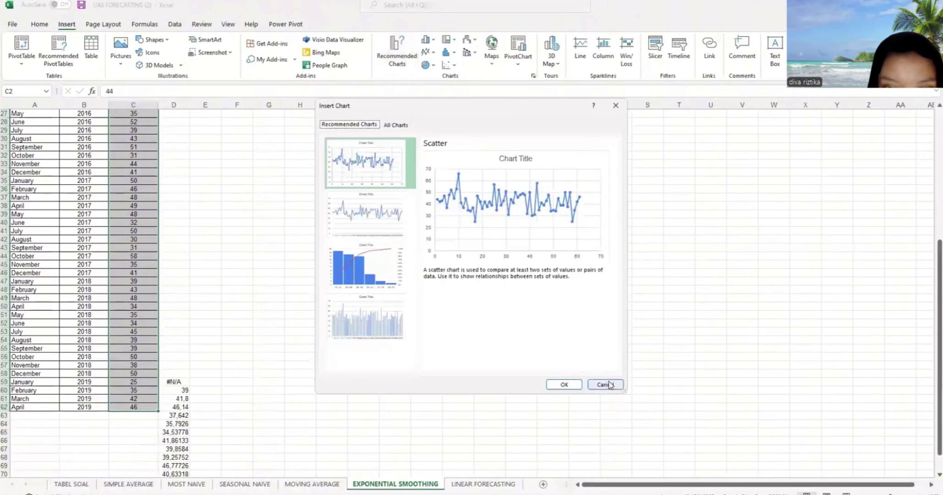
pyautogui.press('Escape')
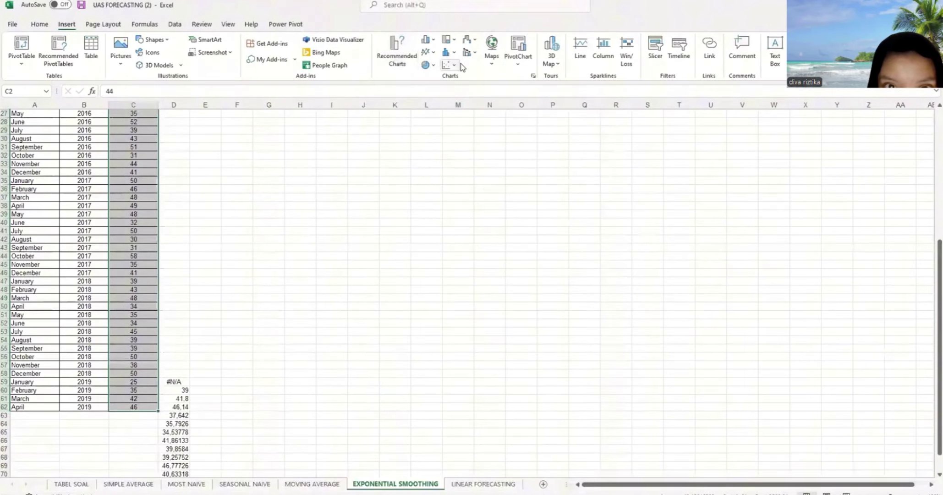
pyautogui.click(453, 65)
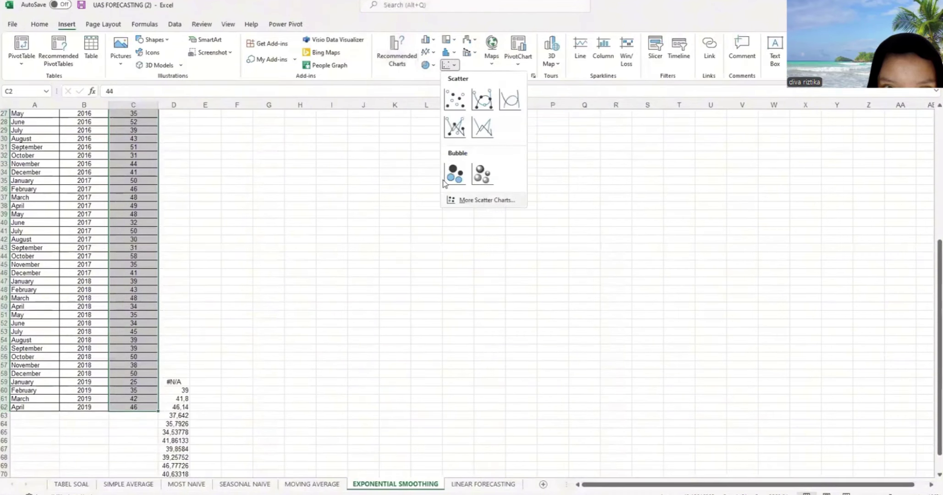
pyautogui.click(487, 200)
pyautogui.click(348, 179)
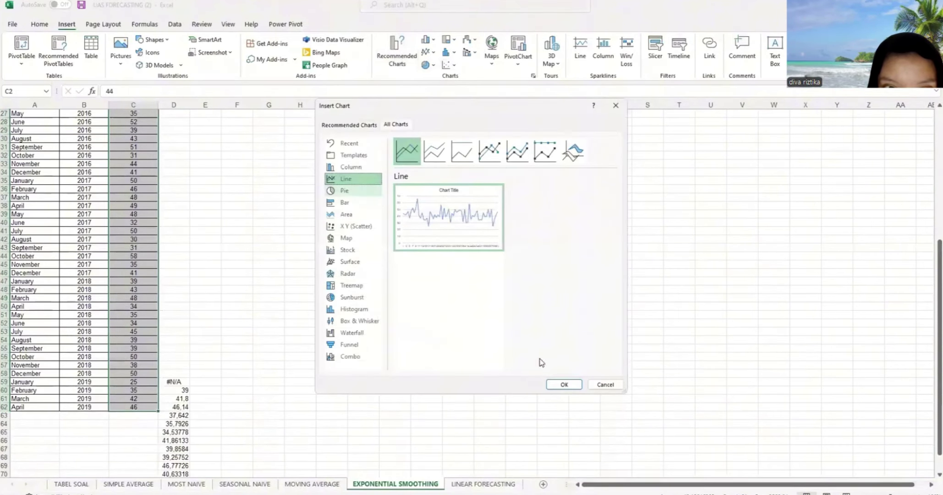
pyautogui.doubleClick(480, 246)
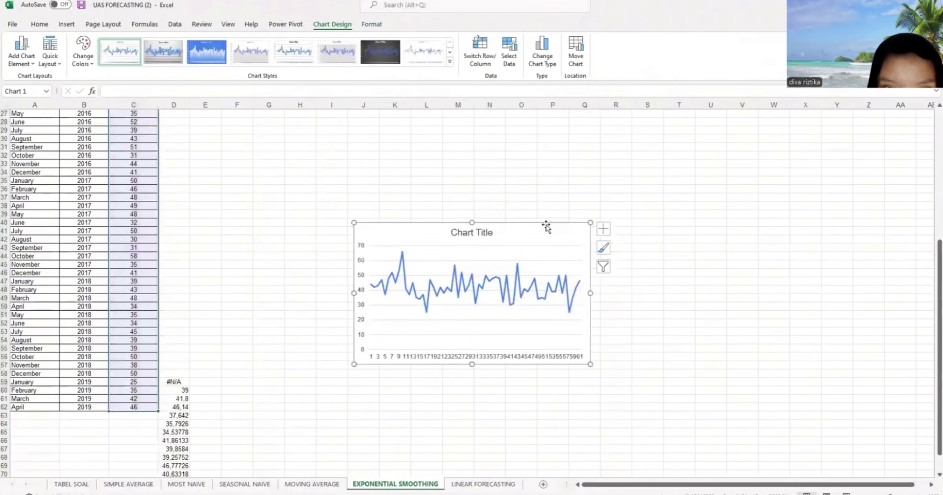
# Move the line chart closer to the data table and add a linear trendline to its units series
pyautogui.moveTo(503, 226); pyautogui.dragTo(420, 204)
pyautogui.click(333, 258)
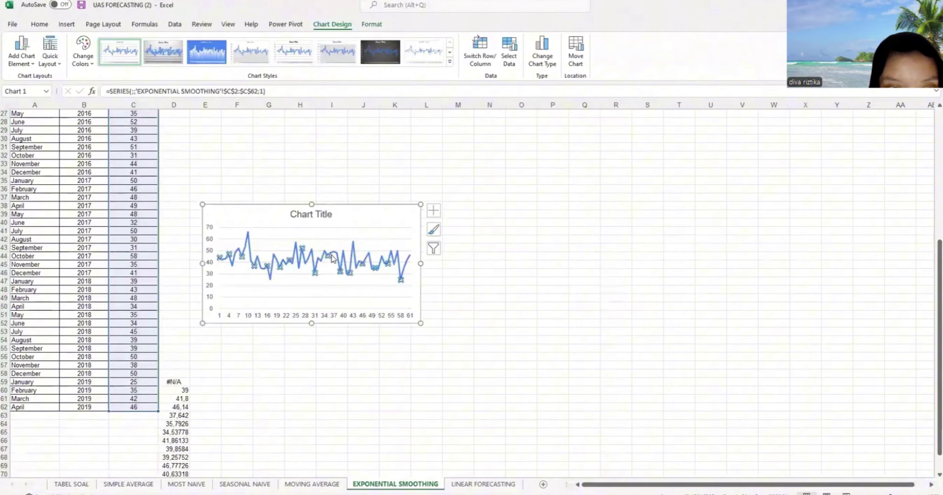
pyautogui.rightClick(350, 275)
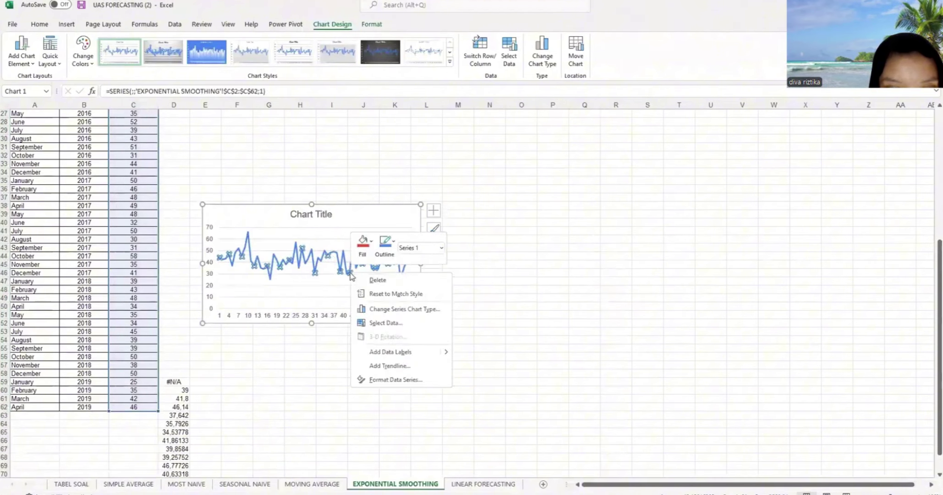
pyautogui.click(404, 365)
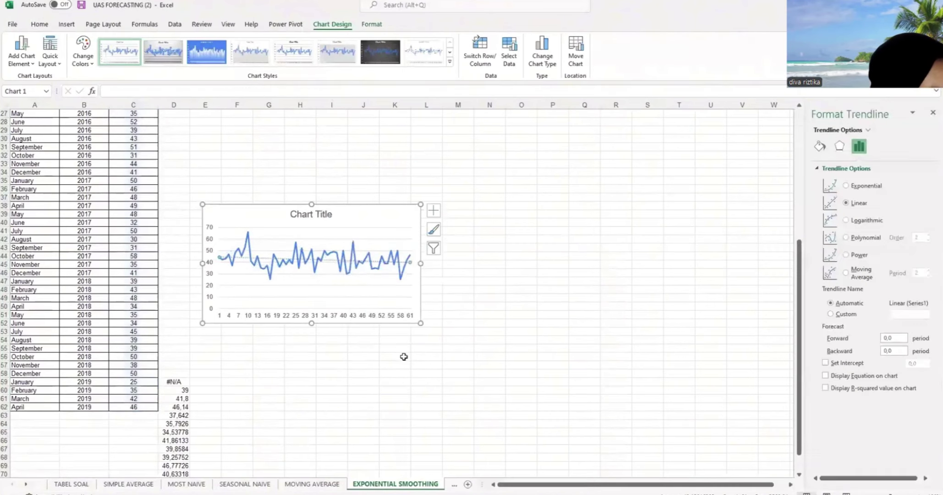
pyautogui.click(821, 147)
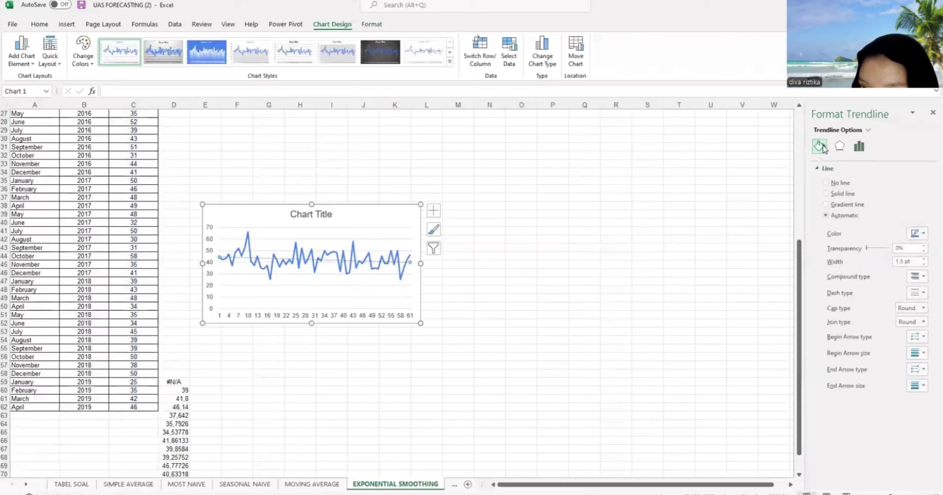
pyautogui.click(917, 233)
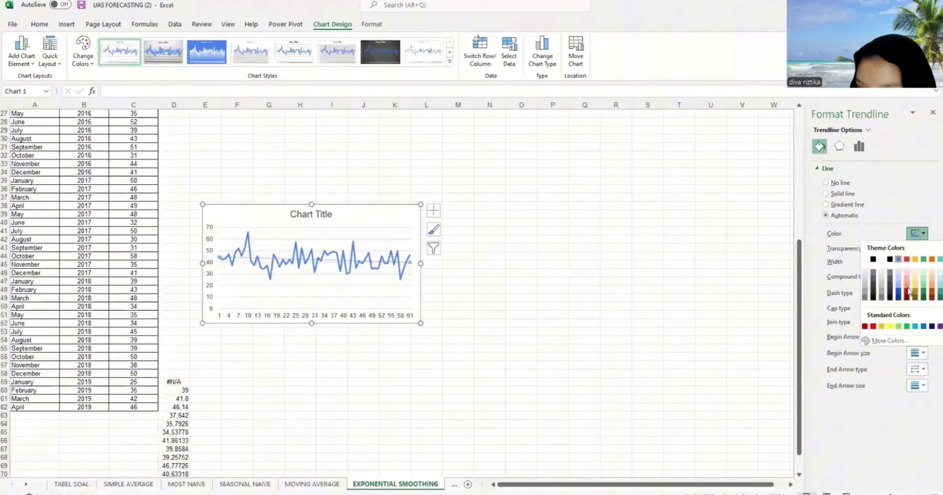
pyautogui.click(481, 331)
# Number the Period column on the LINEAR FORECASTING sheet by entering 1 in D2 and 2 in D3 and filling the series down to D62
pyautogui.scroll(-6, 401, 361)
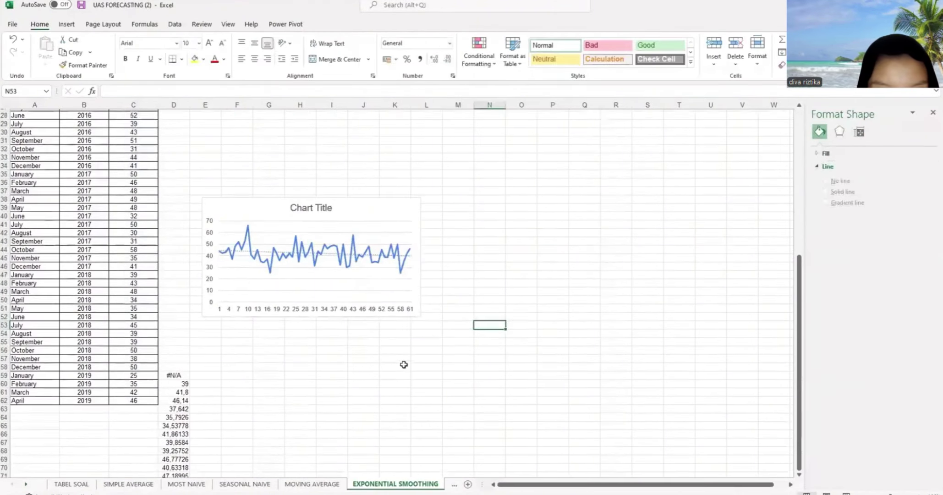
pyautogui.scroll(6, 401, 361)
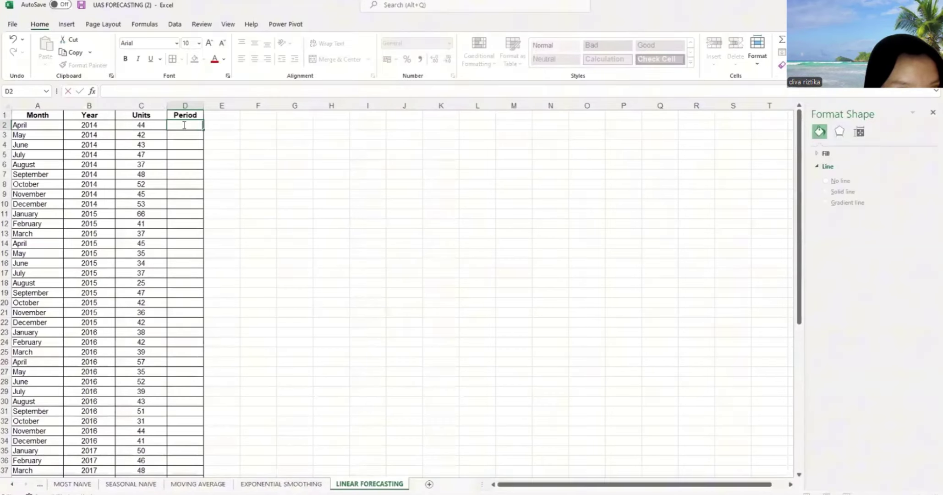
pyautogui.write('1')
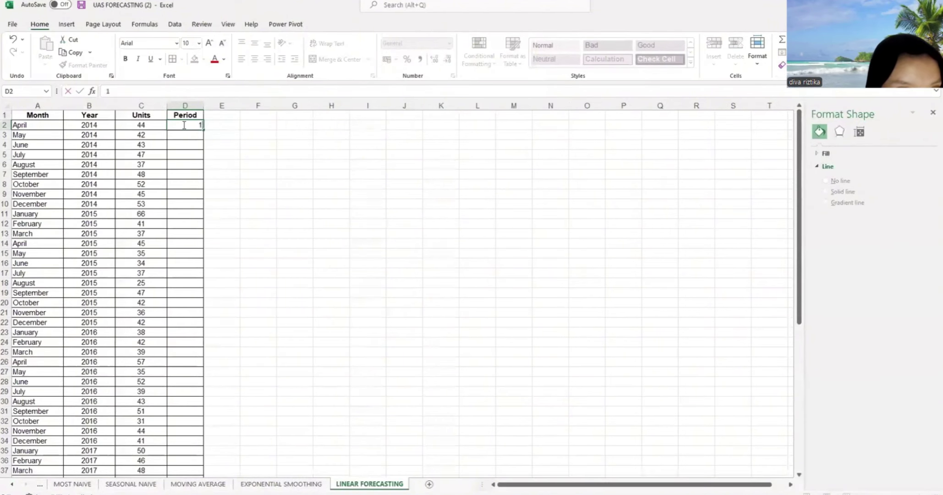
pyautogui.write('2')
pyautogui.press('BackSpace')
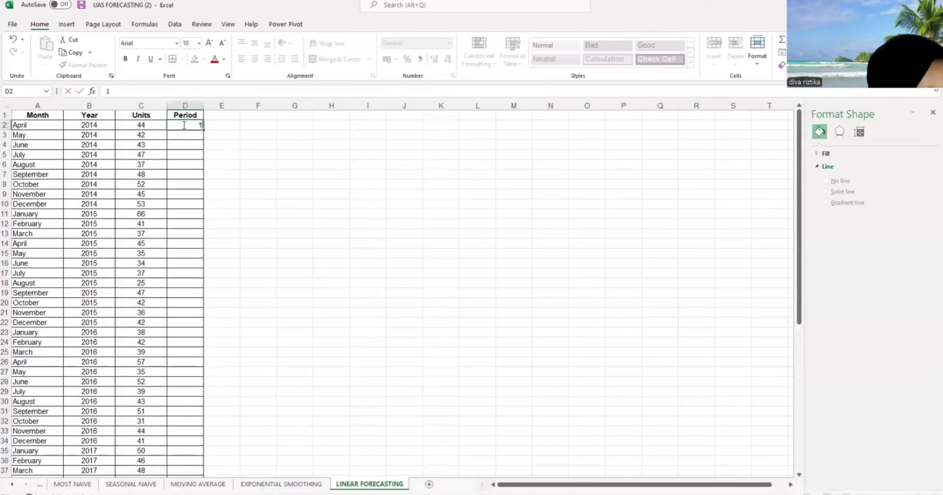
pyautogui.click(191, 134)
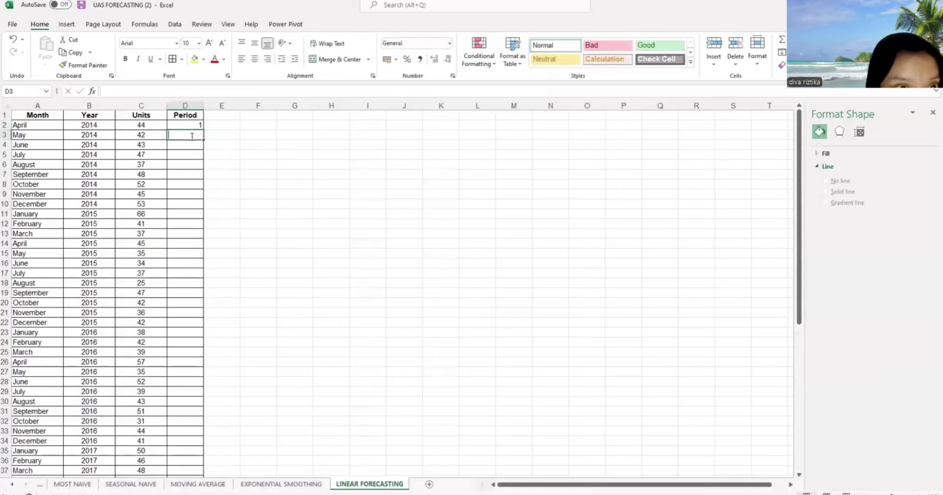
pyautogui.write('2')
pyautogui.press('Return')
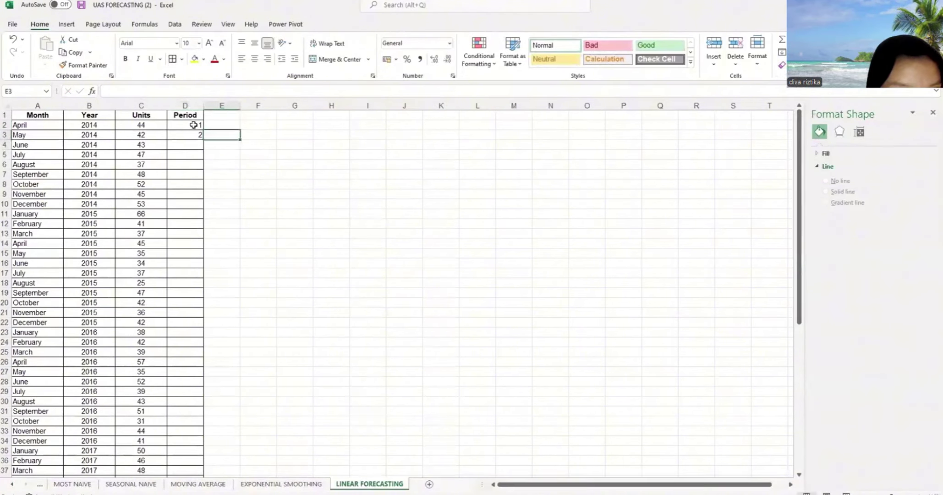
pyautogui.moveTo(191, 124); pyautogui.dragTo(194, 134)
pyautogui.doubleClick(203, 139)
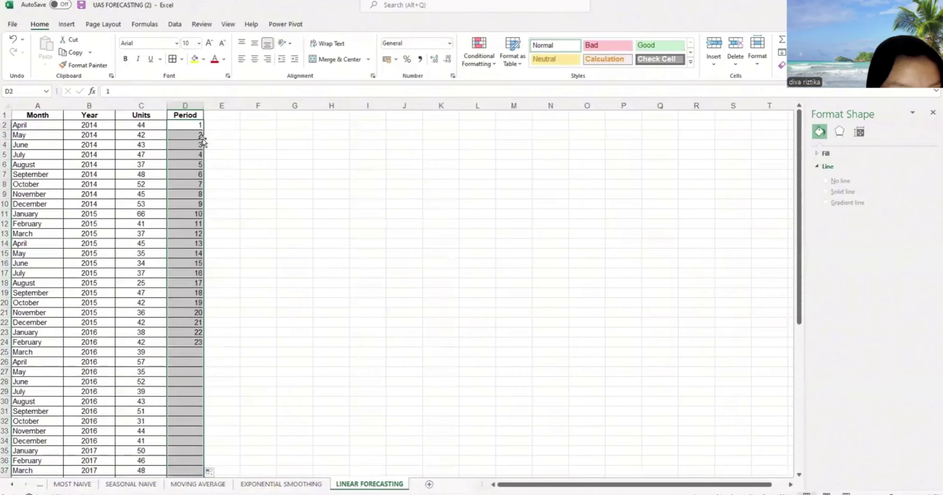
# Start a FORECAST.LINEAR formula in C61, the March 2019 units cell of the LINEAR FORECASTING sheet
pyautogui.scroll(-8, 217, 147)
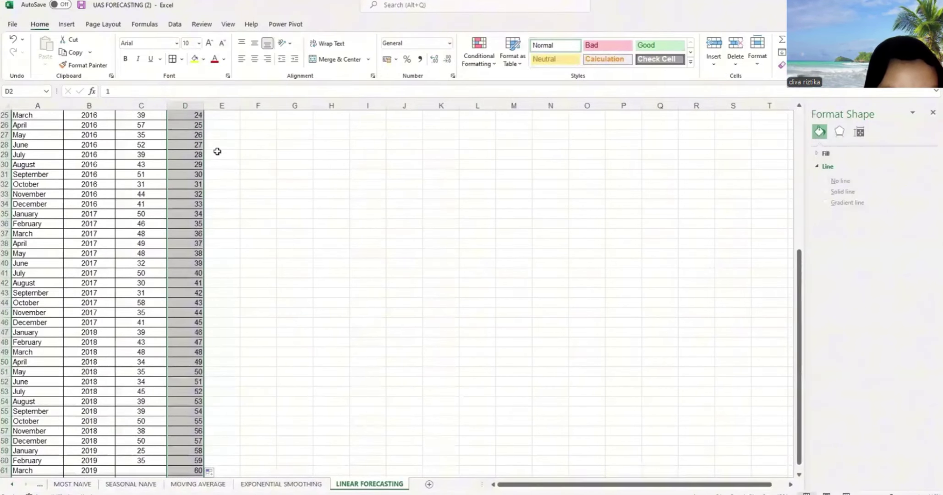
pyautogui.scroll(-2, 189, 406)
pyautogui.click(139, 415)
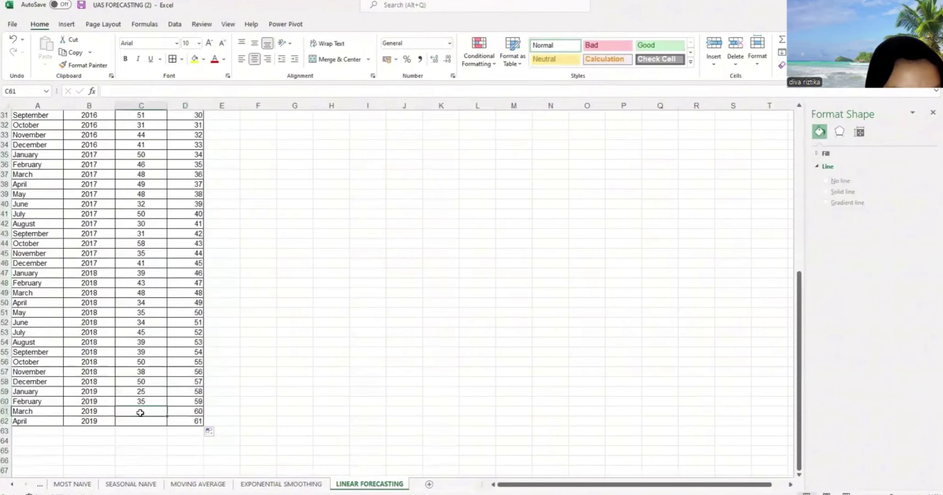
pyautogui.scroll(-4, 174, 311)
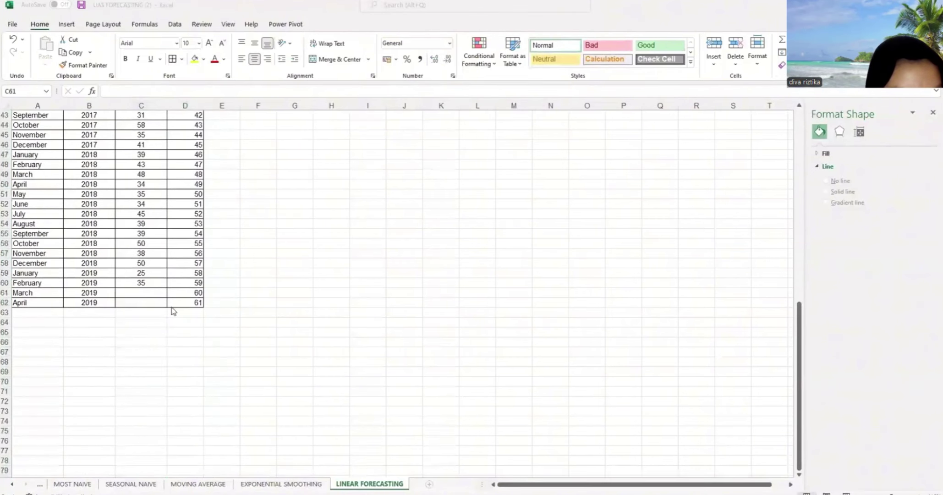
pyautogui.click(143, 294)
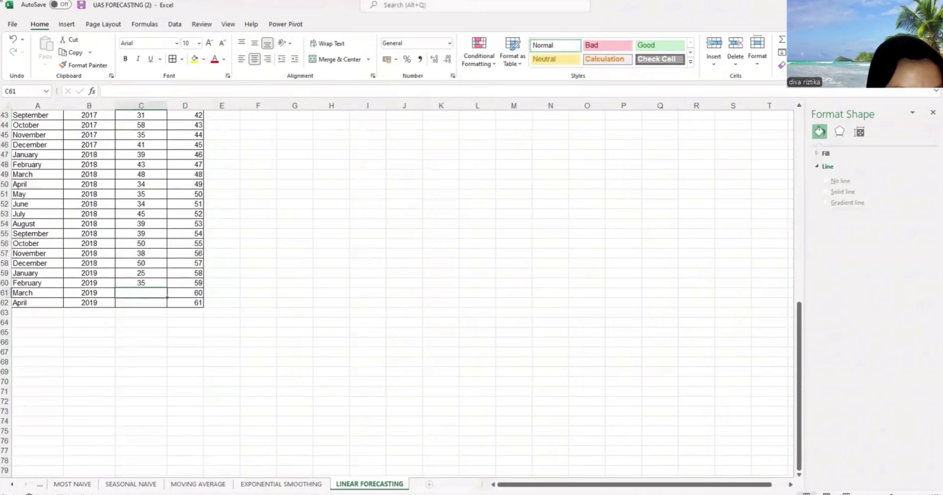
pyautogui.write('=')
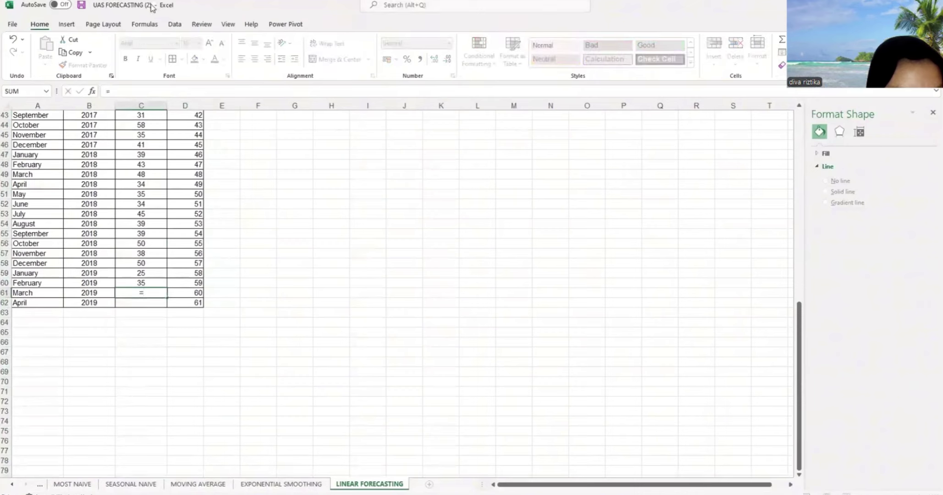
pyautogui.write('FO')
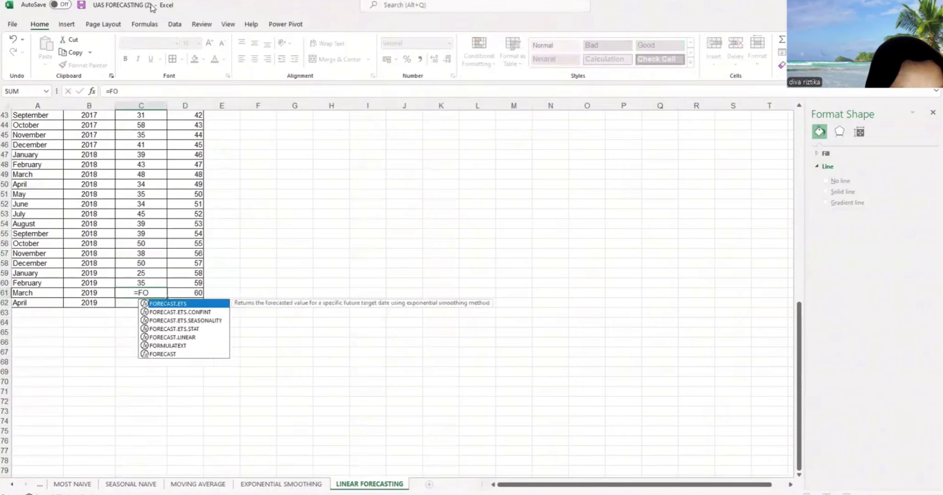
pyautogui.write('R')
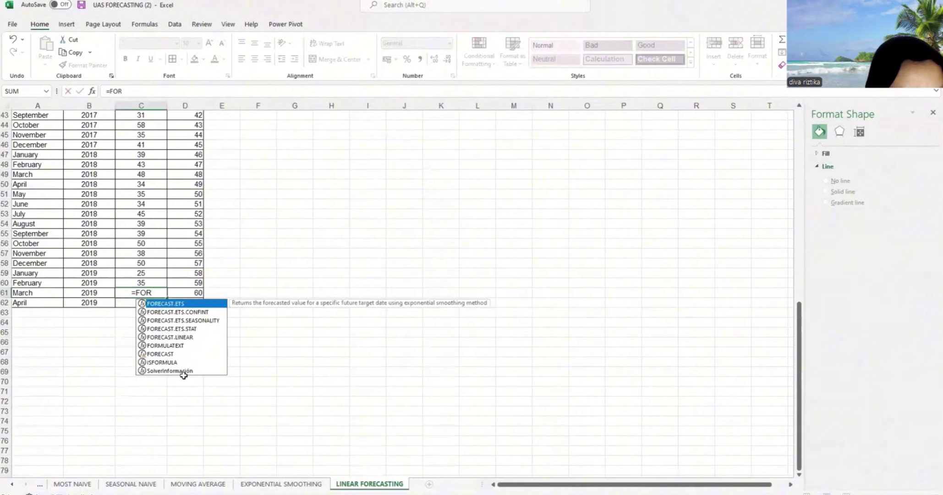
pyautogui.click(192, 337)
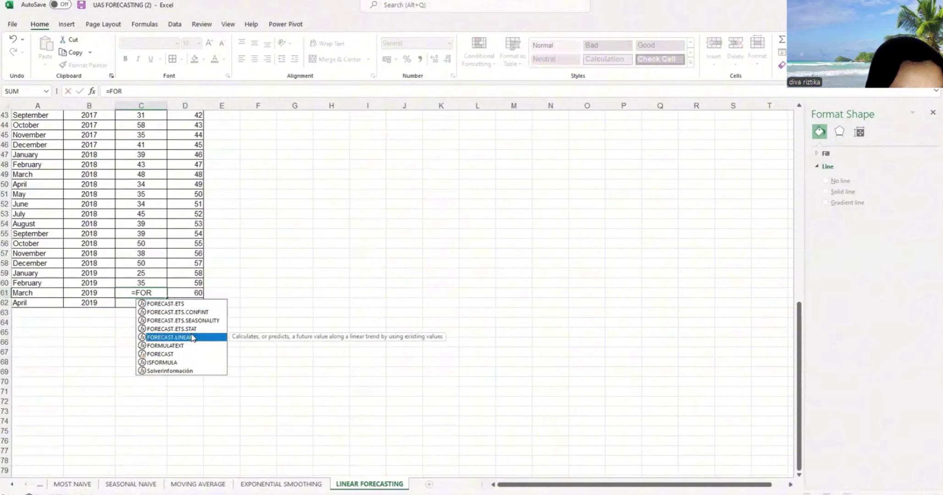
pyautogui.doubleClick(192, 337)
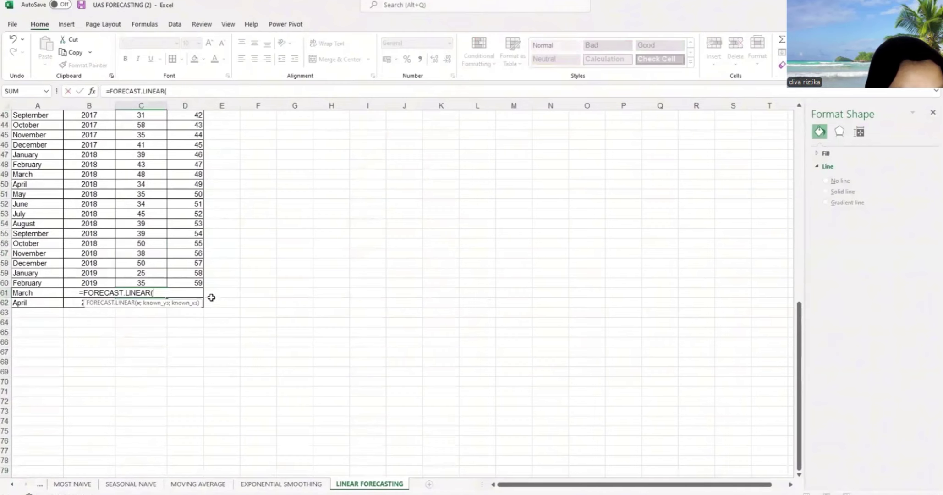
# Set D61 as the formula's x value and C2:C60 as its known y values
pyautogui.scroll(1, 177, 323)
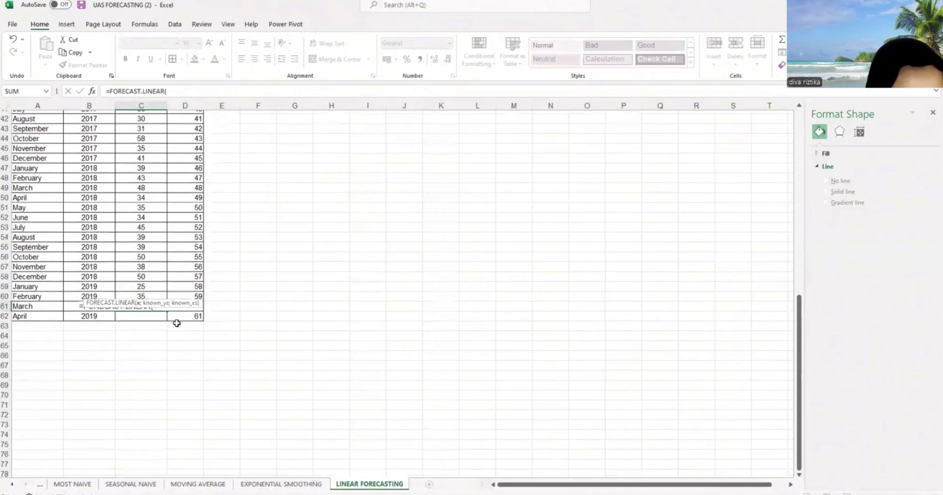
pyautogui.scroll(12, 177, 323)
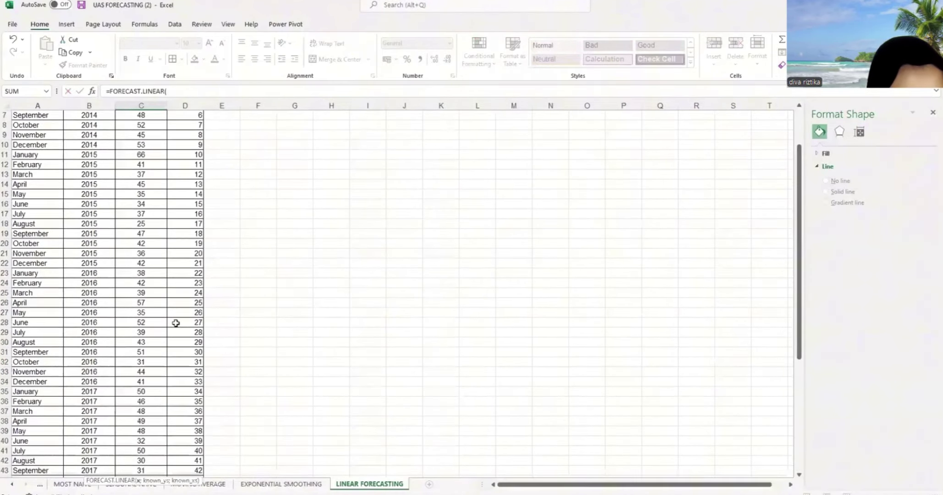
pyautogui.scroll(-13, 176, 323)
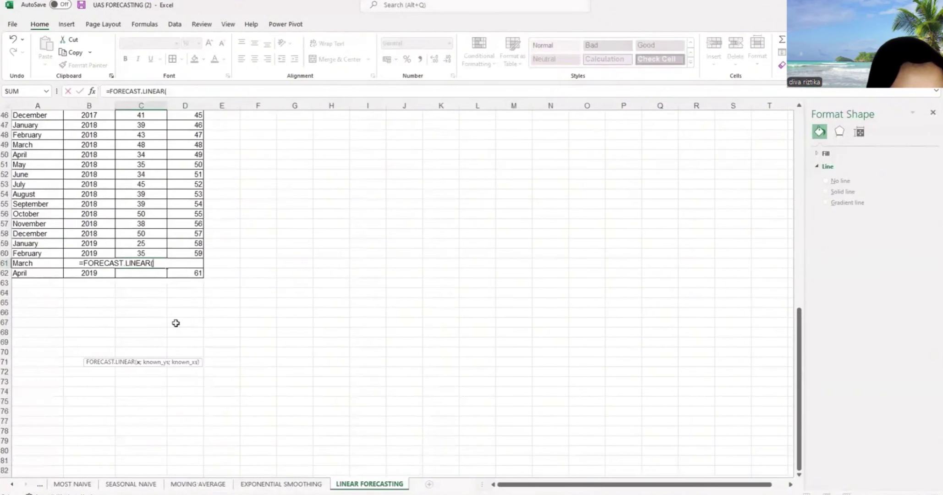
pyautogui.write('D6')
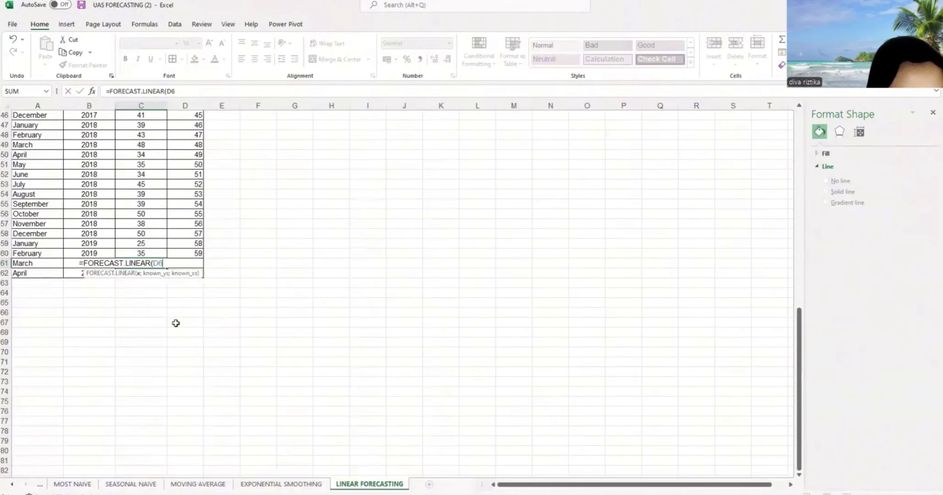
pyautogui.write('1')
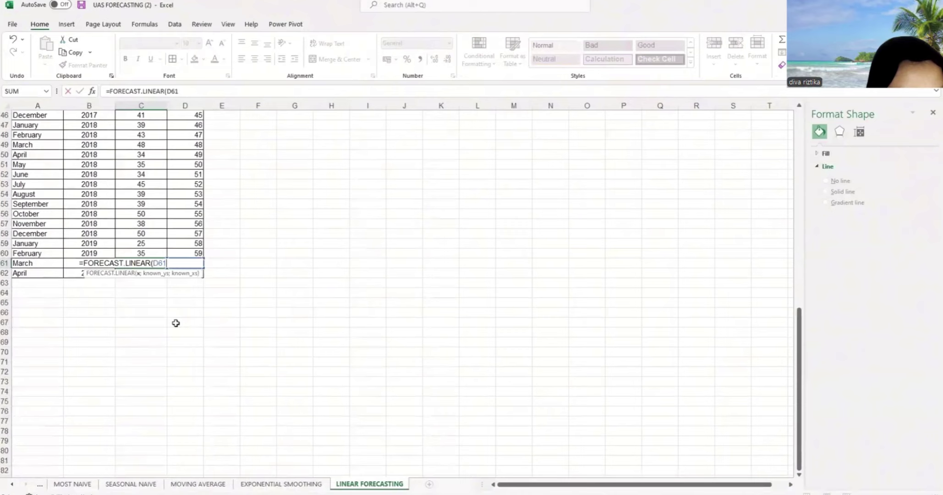
pyautogui.write(';')
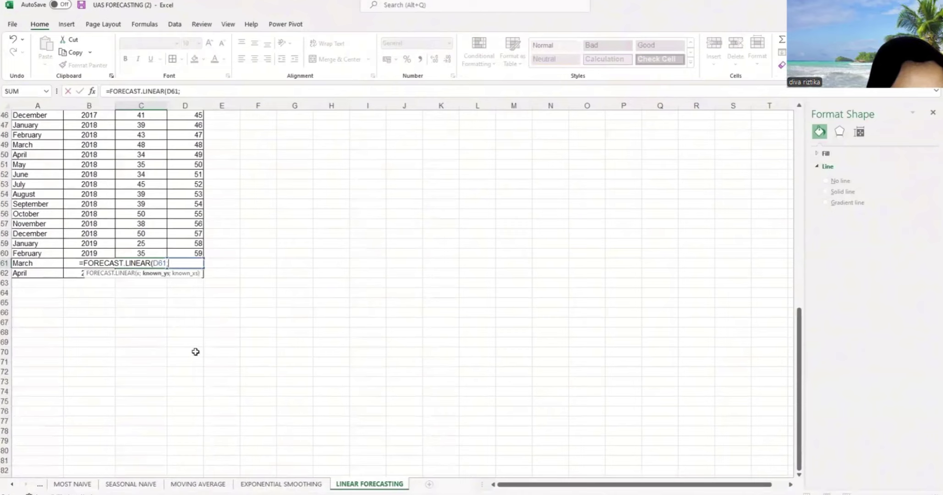
pyautogui.scroll(15, 195, 351)
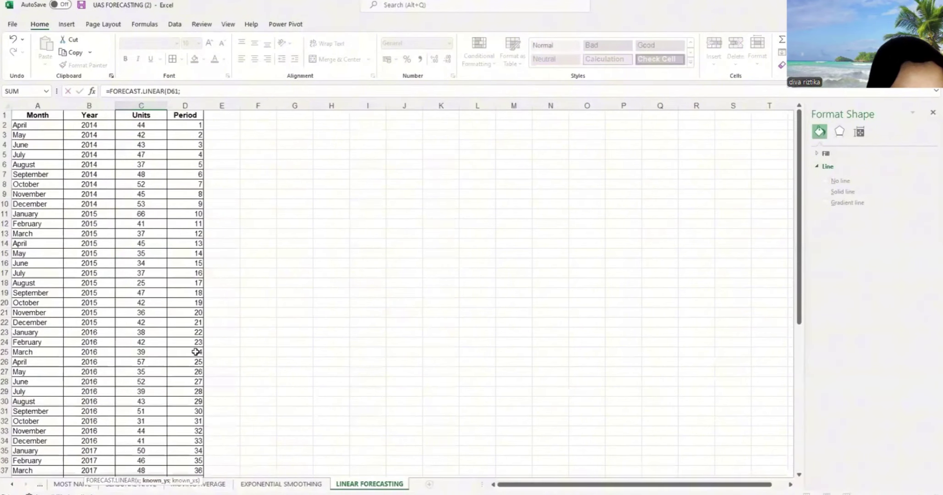
pyautogui.click(155, 126)
pyautogui.moveTo(155, 126); pyautogui.dragTo(167, 466)
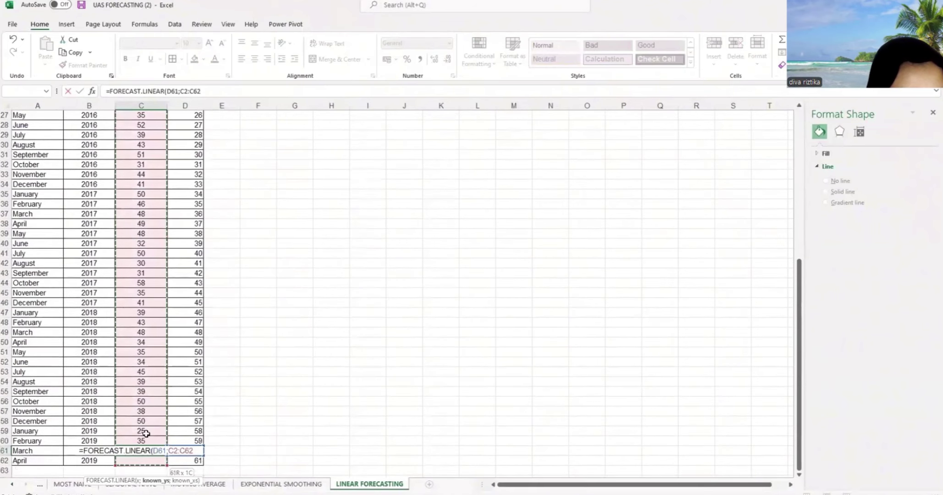
pyautogui.press('BackSpace')
pyautogui.write('0;')
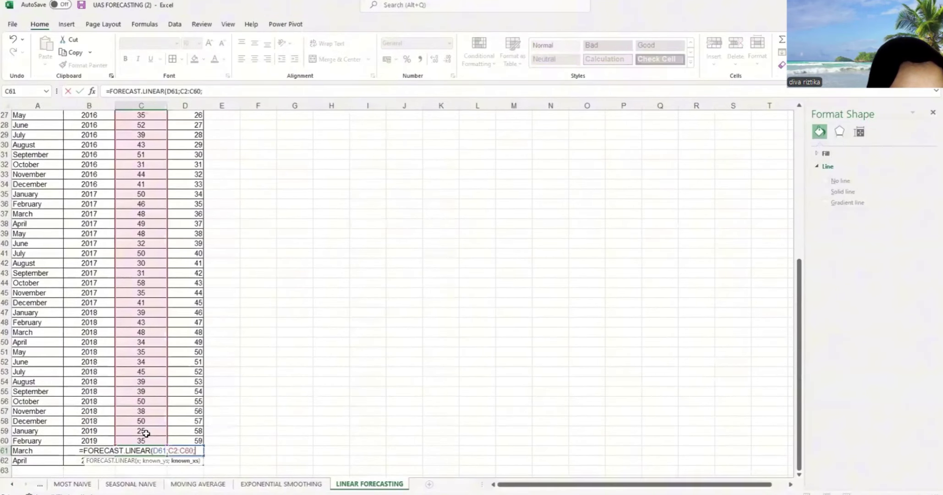
# Use the periods in D2:D60 as the known x values and complete the March forecast formula
pyautogui.click(199, 444)
pyautogui.click(200, 441)
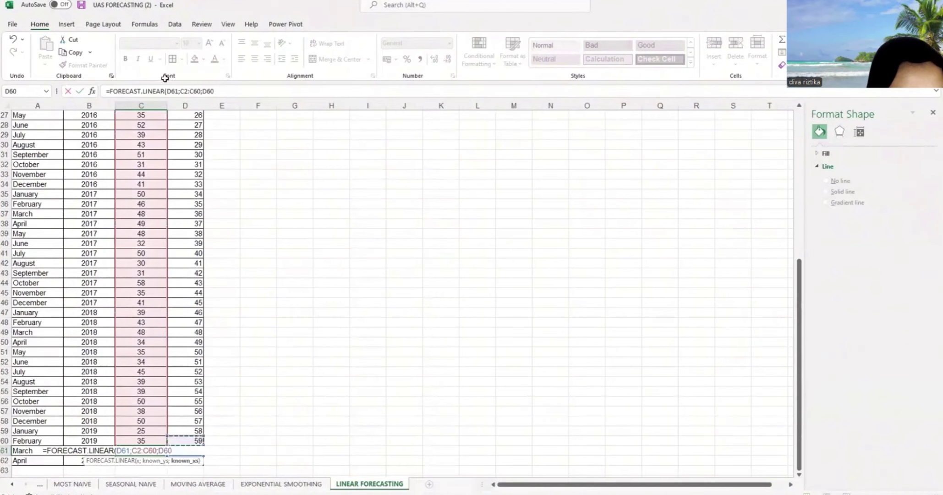
pyautogui.scroll(9, 197, 131)
pyautogui.keyDown('shift'); pyautogui.click(197, 132); pyautogui.keyUp('shift')
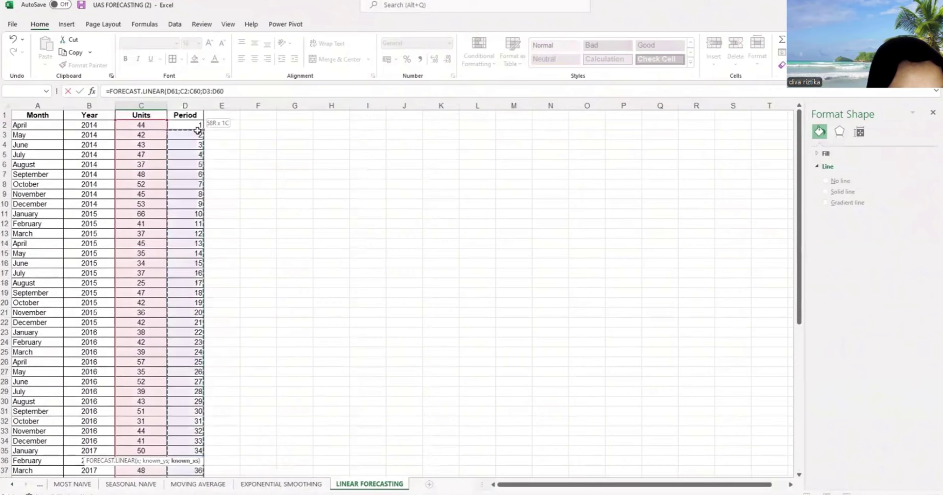
pyautogui.hotkey('shift', 'Up')
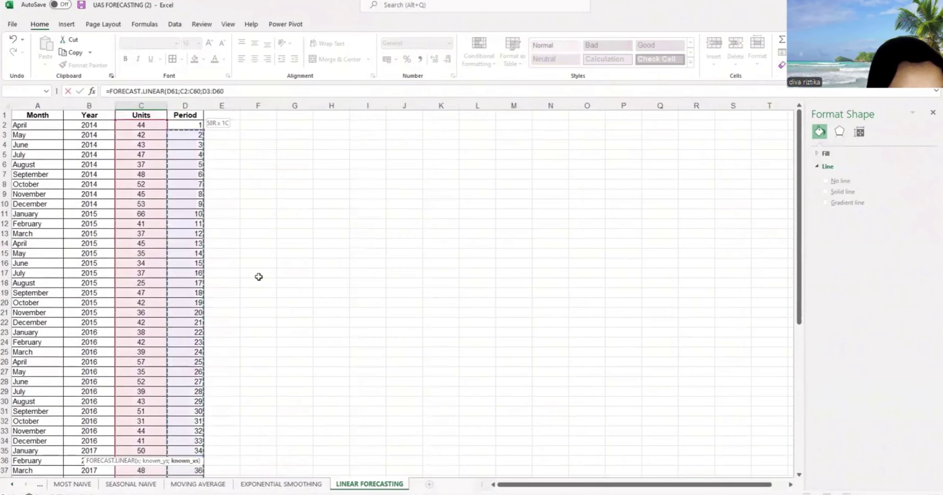
pyautogui.scroll(-15, 259, 277)
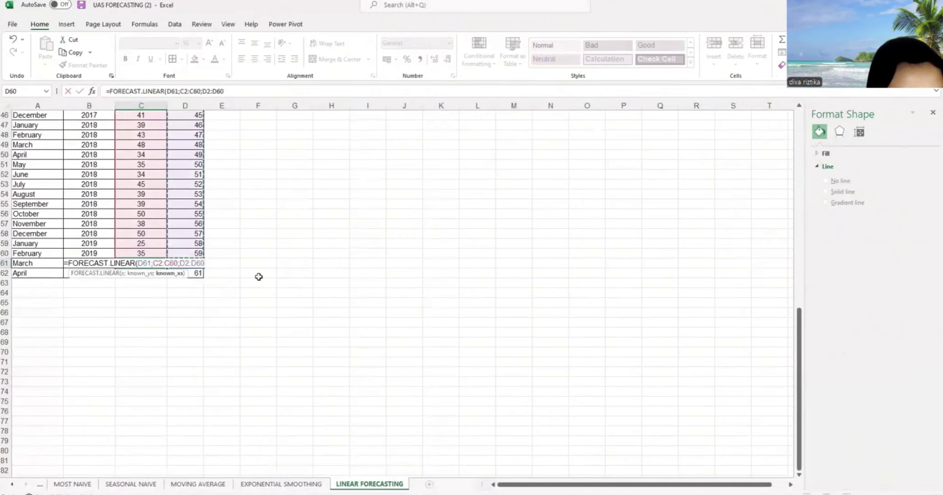
pyautogui.write(')')
pyautogui.press('Return')
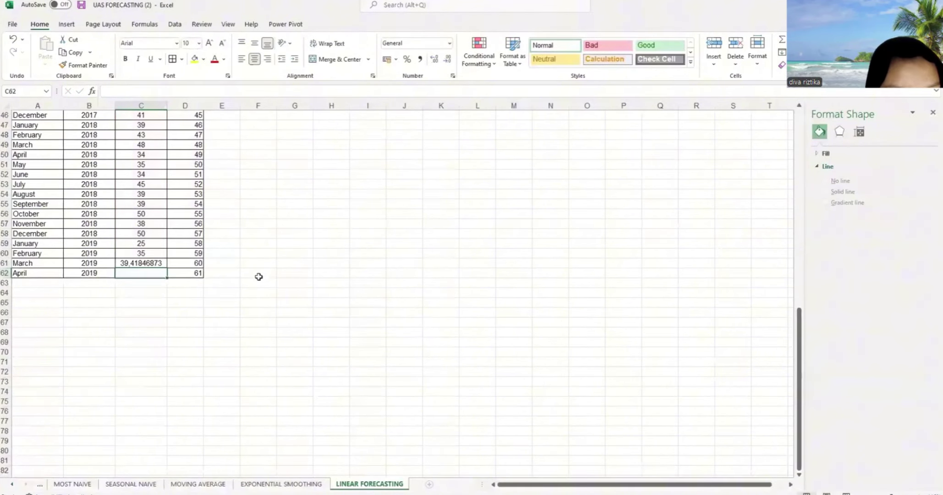
# Fill the forecast formula from C61 down to C62 and show the March forecast in C61 without decimals
pyautogui.click(156, 261)
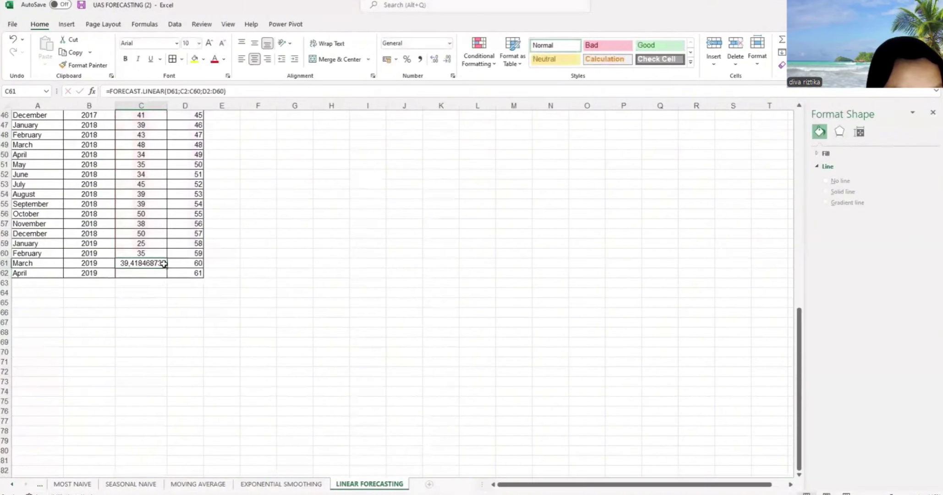
pyautogui.moveTo(167, 269); pyautogui.dragTo(169, 280)
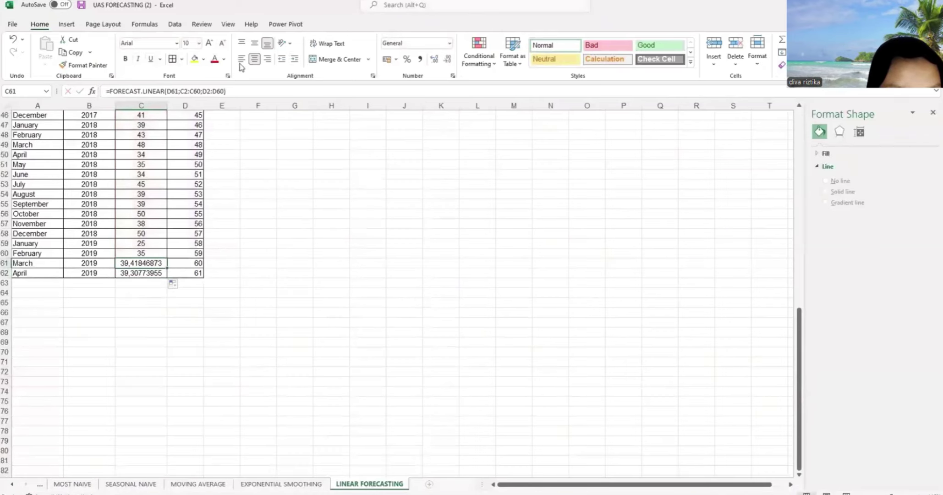
pyautogui.click(447, 61)
pyautogui.click(448, 62)
pyautogui.click(447, 62)
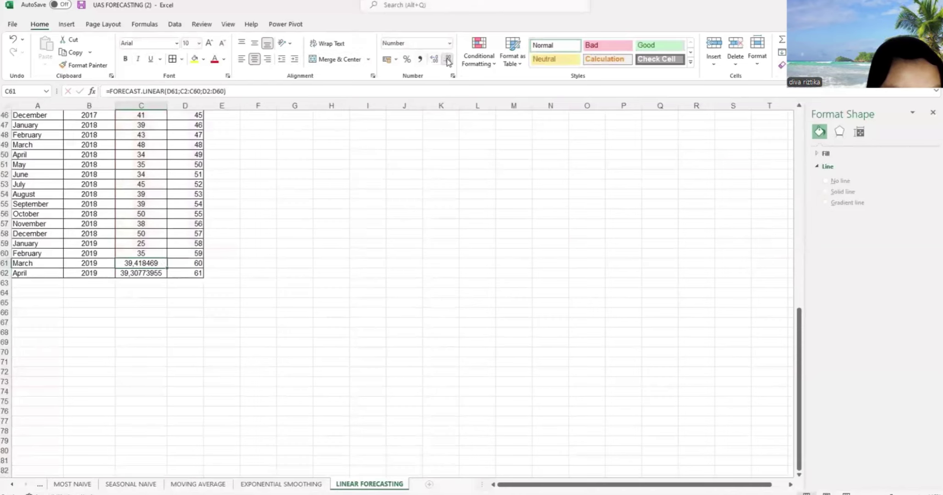
pyautogui.click(448, 62)
pyautogui.click(448, 61)
pyautogui.click(447, 61)
pyautogui.click(447, 62)
pyautogui.click(447, 62)
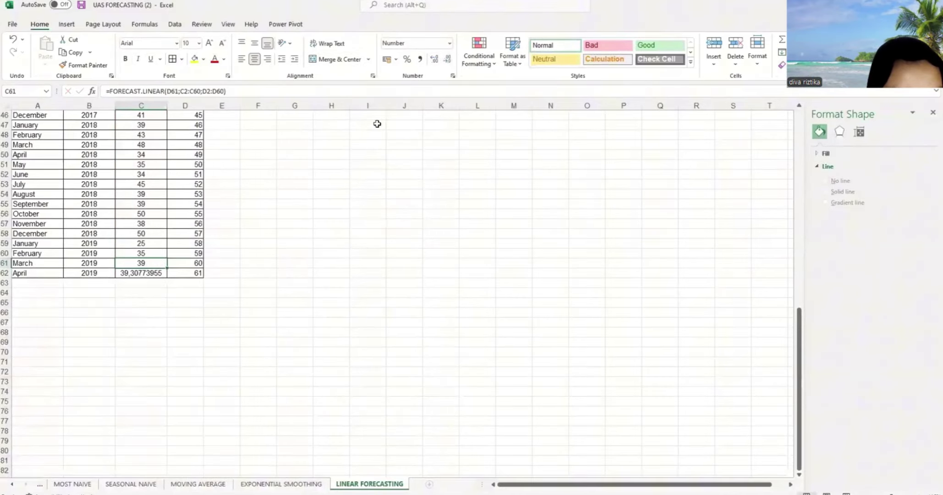
# Reduce the displayed decimals of the April 2019 forecast in C62 to one decimal place
pyautogui.click(152, 273)
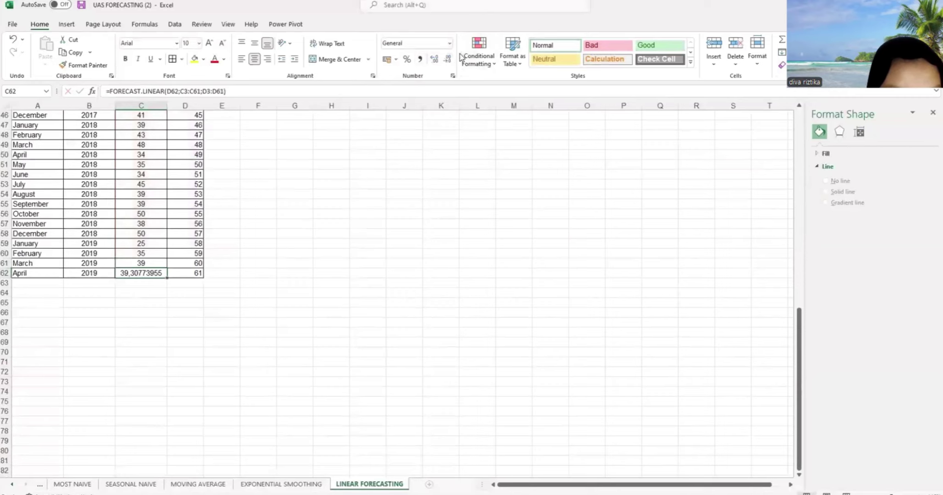
pyautogui.click(447, 61)
pyautogui.click(446, 61)
pyautogui.click(446, 61)
pyautogui.click(447, 61)
pyautogui.click(446, 61)
pyautogui.click(447, 61)
pyautogui.click(447, 61)
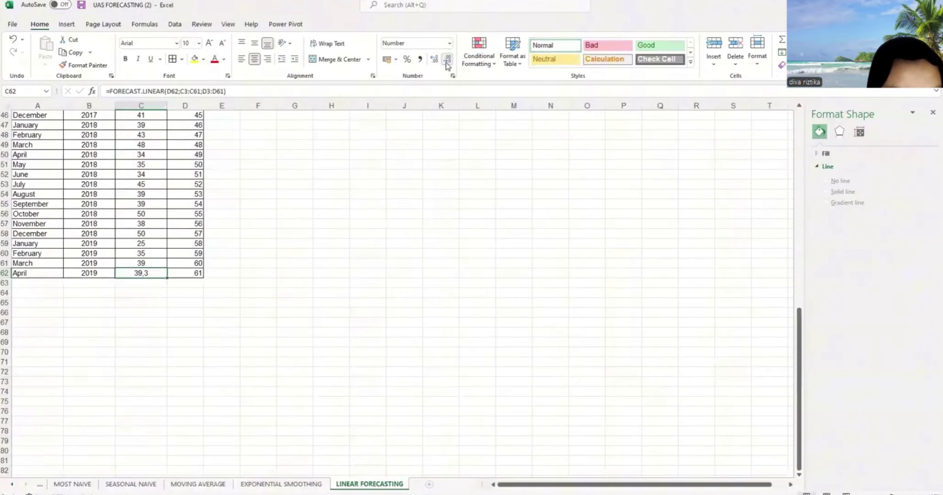
# Fill the Lienar Forecasting row on the TABEL SOAL sheet with 39 for 13-Mar and 39 for 13-Apr
pyautogui.click(40, 484)
pyautogui.click(79, 483)
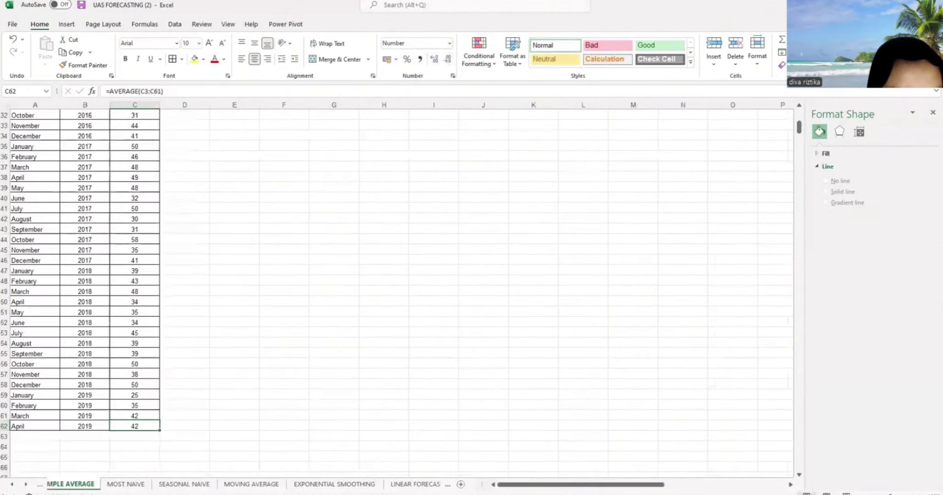
pyautogui.click(39, 483)
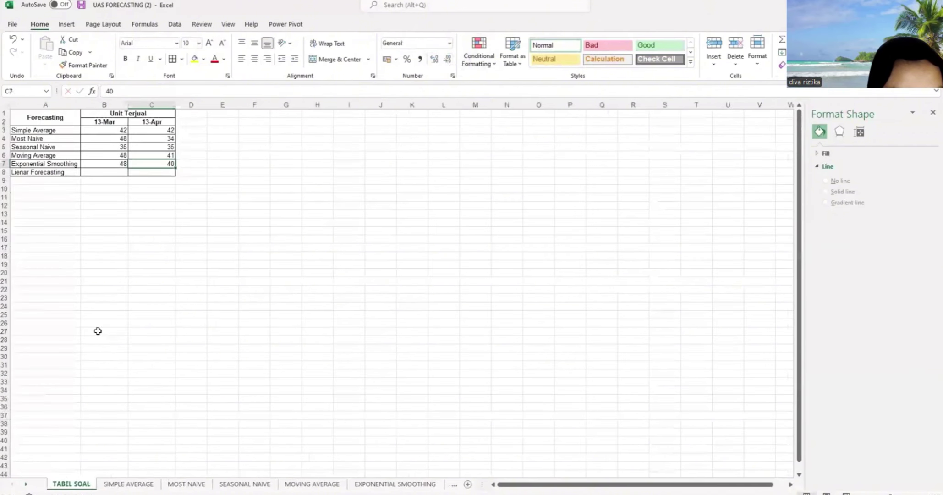
pyautogui.click(121, 173)
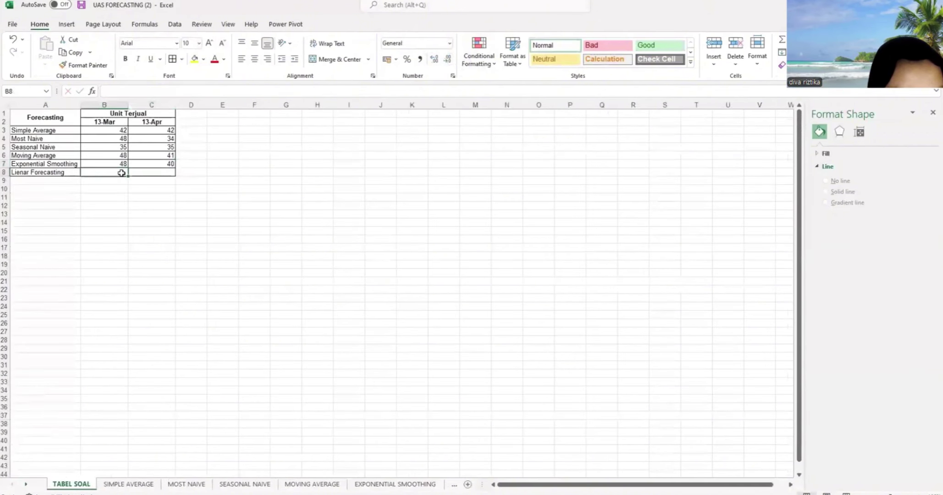
pyautogui.write('39')
pyautogui.press('Right')
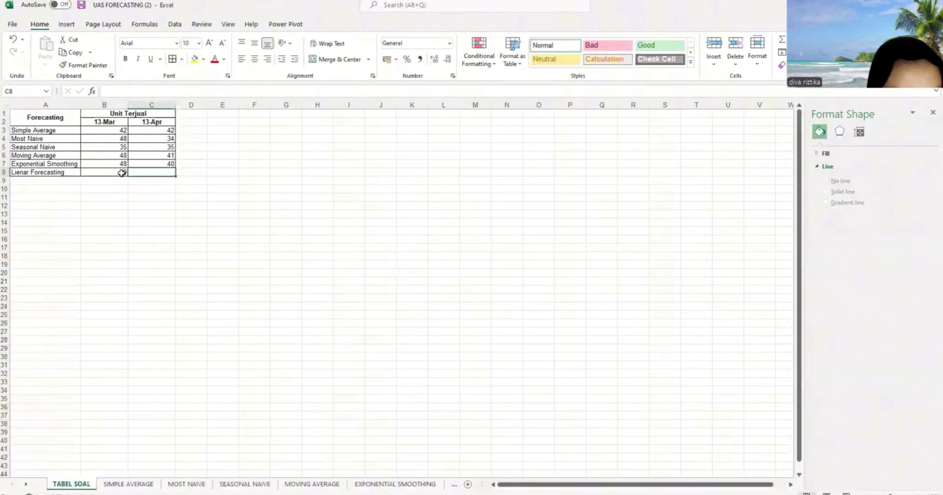
pyautogui.write('39')
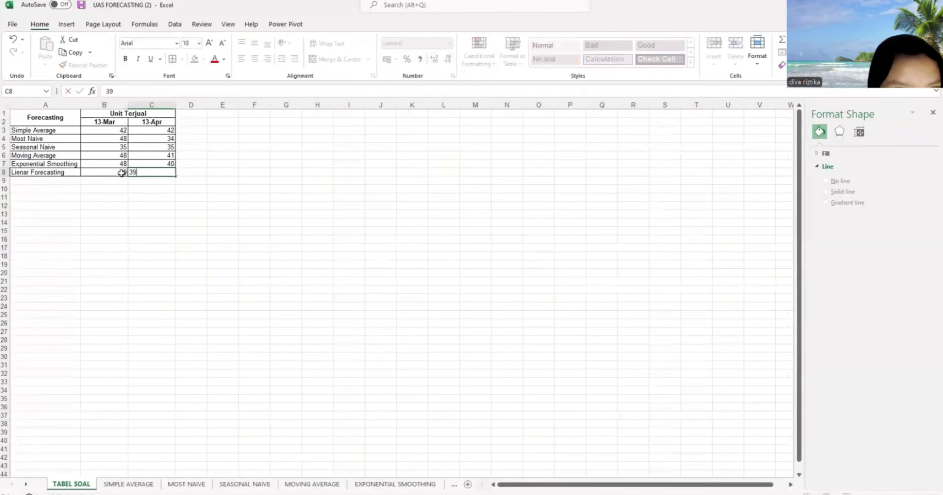
pyautogui.press('Return')
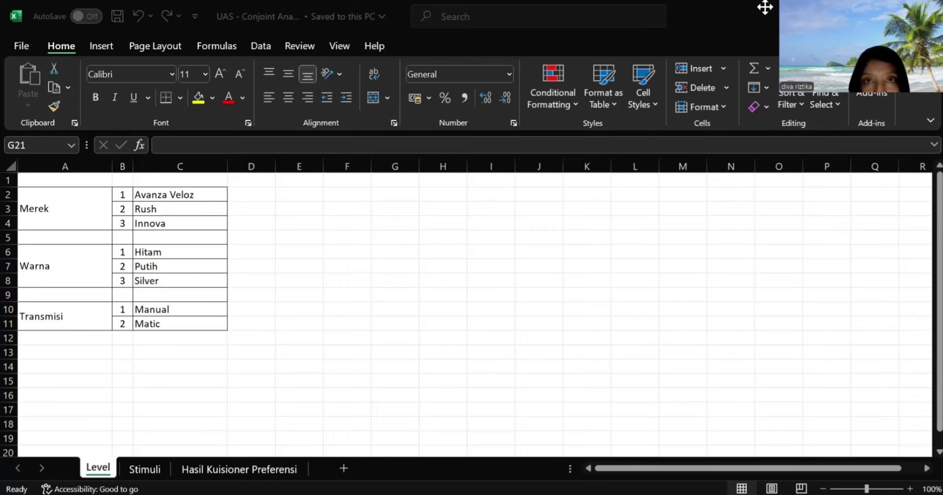
# Switch to SPSS Statistics, start generating an orthogonal design and add the factor Merek with the label Merek Mobil
pyautogui.hotkey('alt', 'Tab')
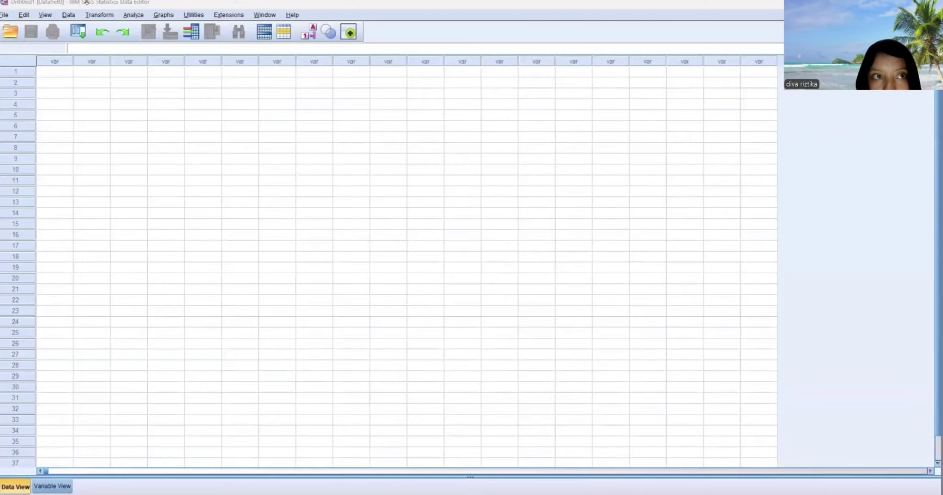
pyautogui.click(68, 15)
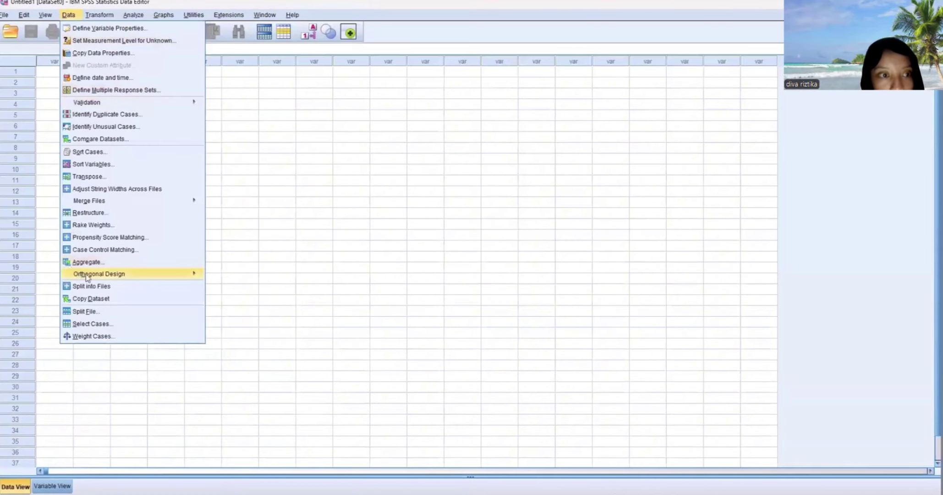
pyautogui.moveTo(99, 277)
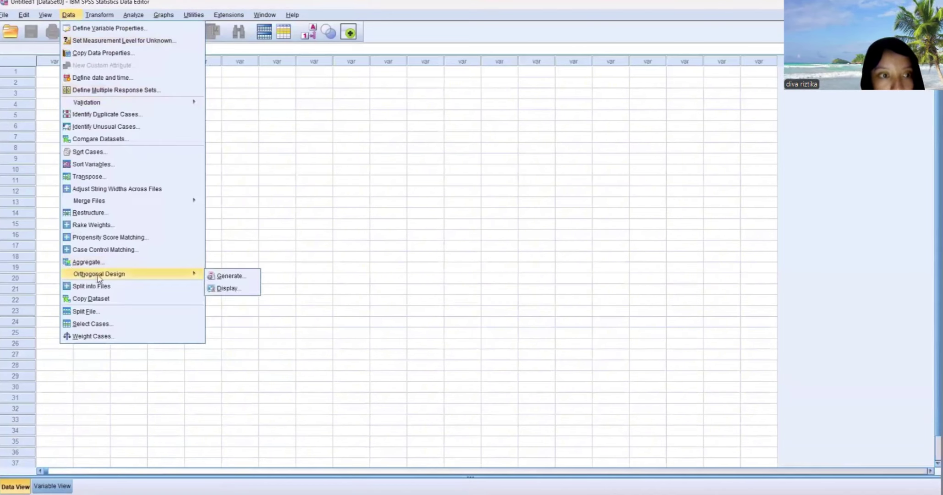
pyautogui.click(221, 276)
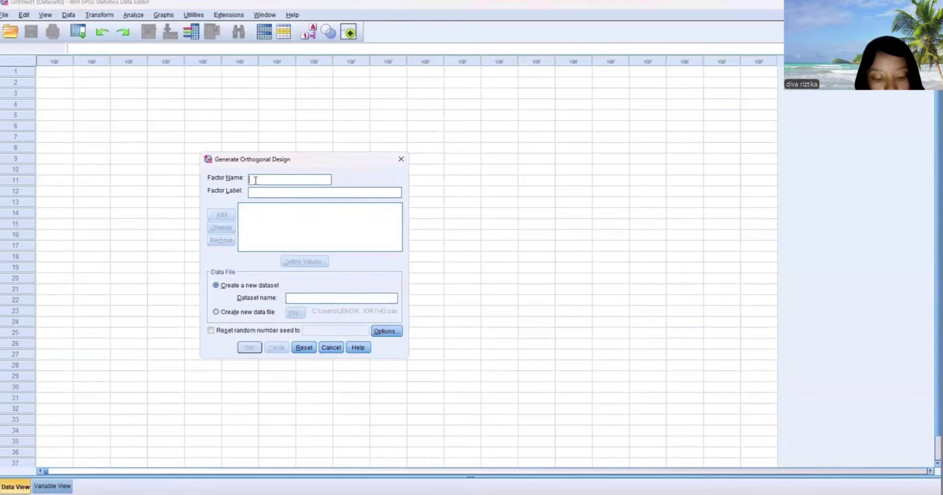
pyautogui.write('Mer')
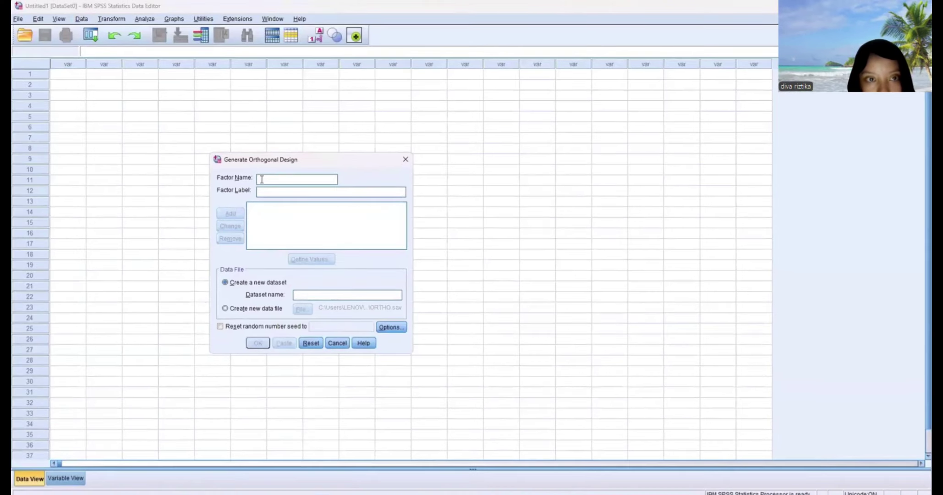
pyautogui.write('ek')
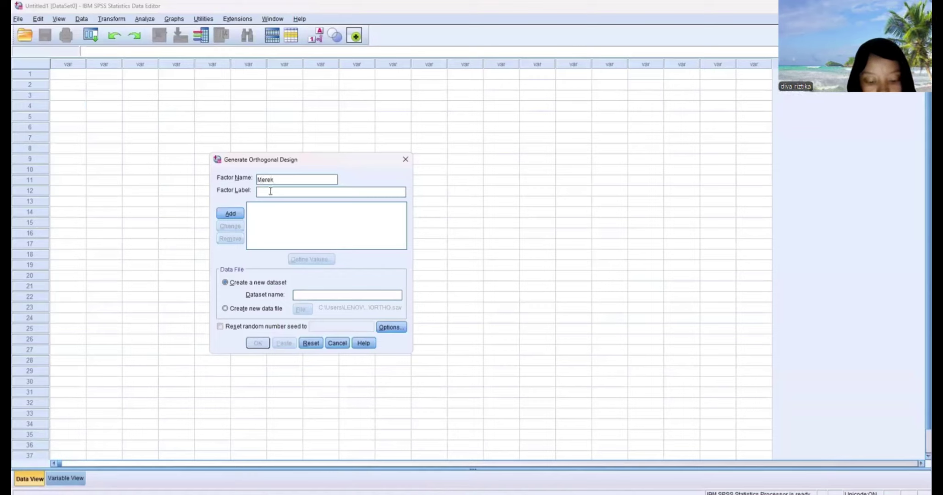
pyautogui.write('Merek Mobil')
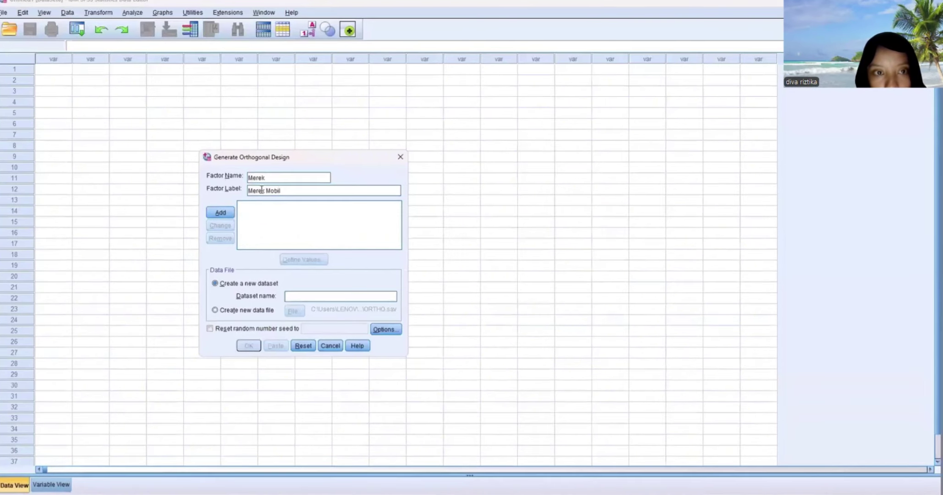
pyautogui.click(229, 215)
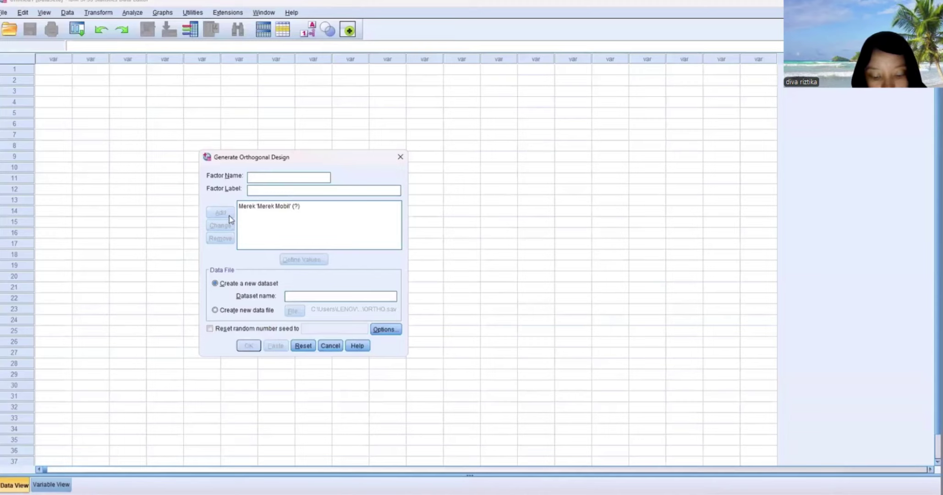
# Add a second factor named Warna with the label Warna Mobil to the orthogonal design
pyautogui.write('Warna')
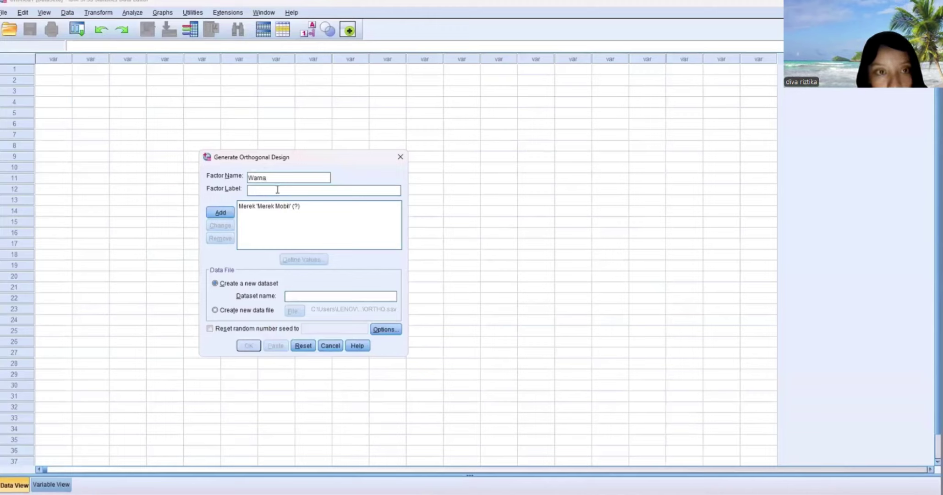
pyautogui.write('Wa')
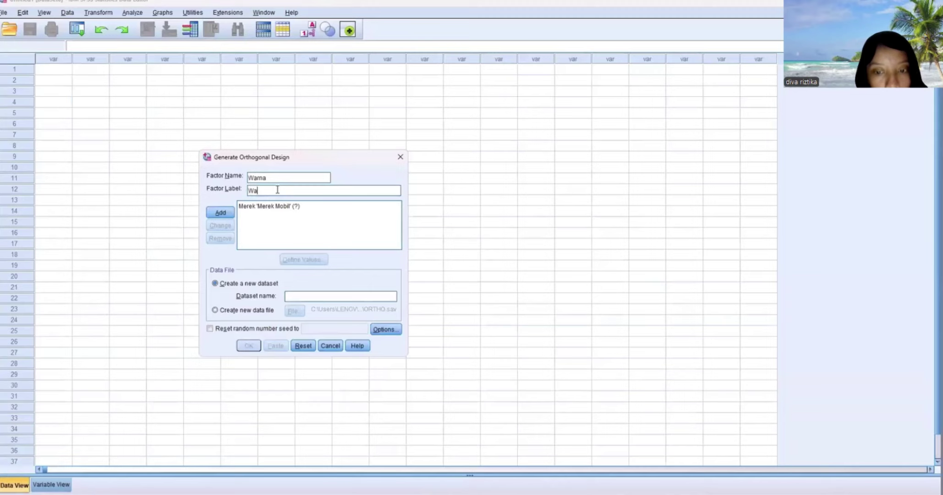
pyautogui.write('rna M')
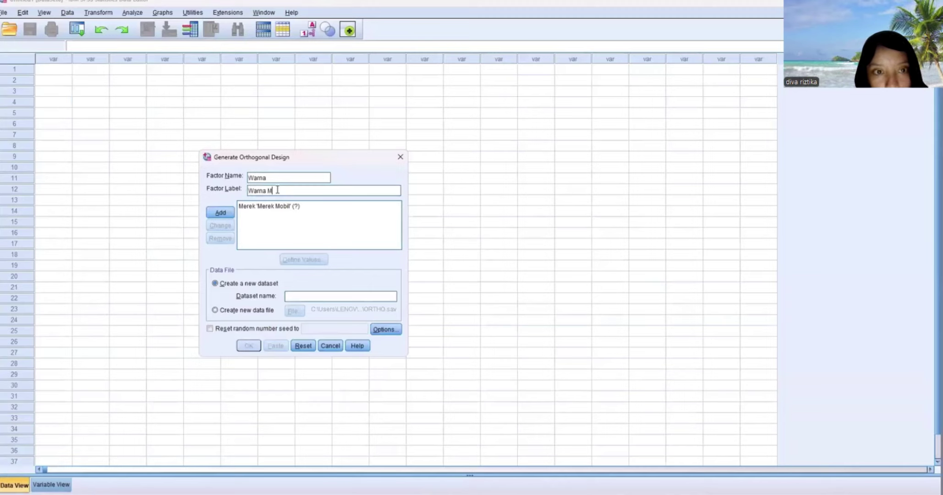
pyautogui.write('obil')
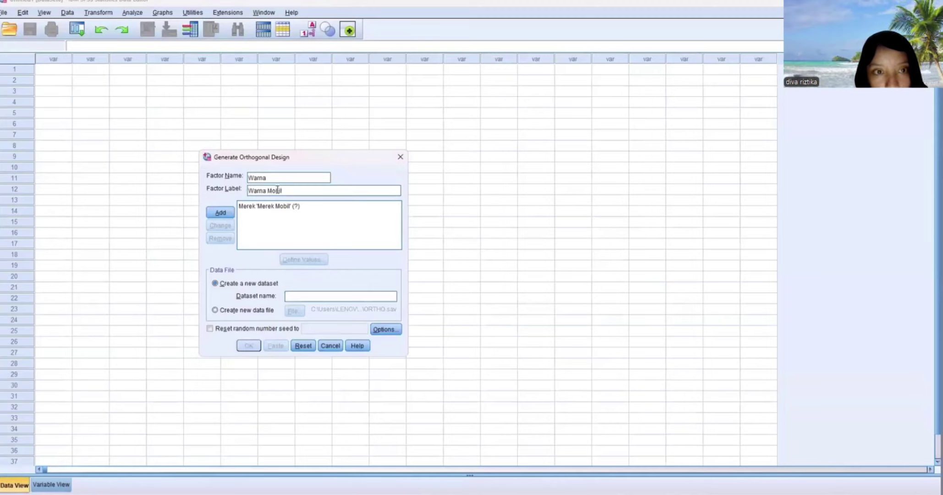
pyautogui.click(219, 214)
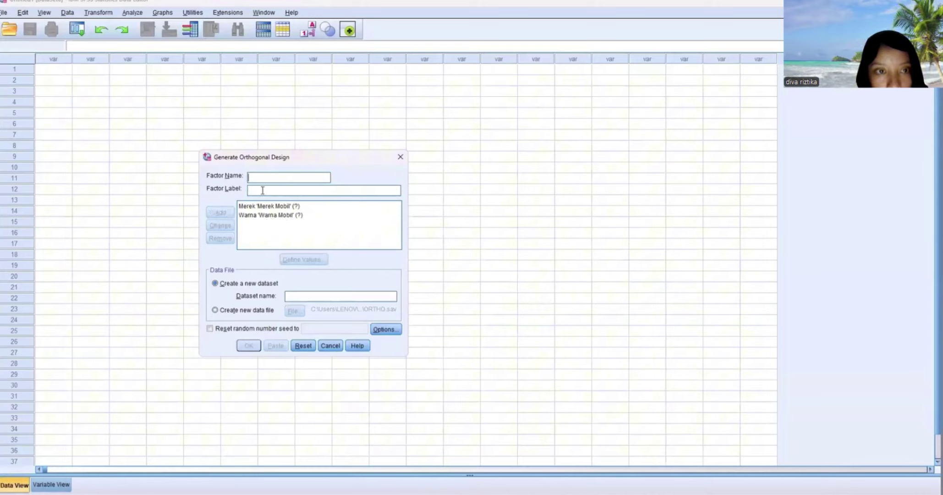
# Add a third factor named Transmisi with the label Transmisi Mobil to the orthogonal design
pyautogui.write('T')
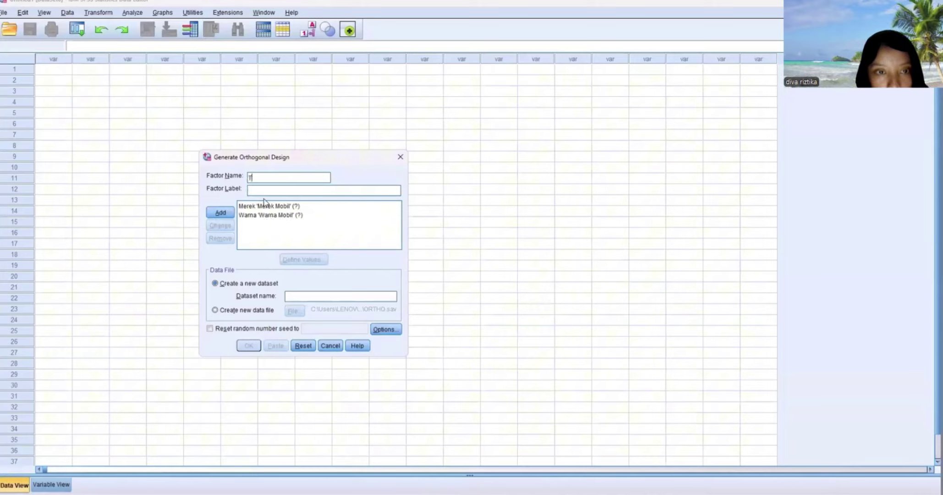
pyautogui.write('rans')
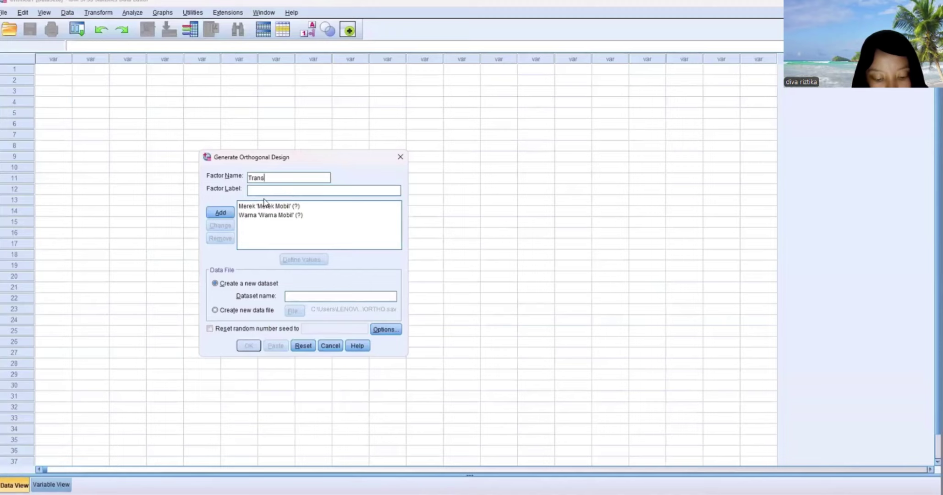
pyautogui.write('misi')
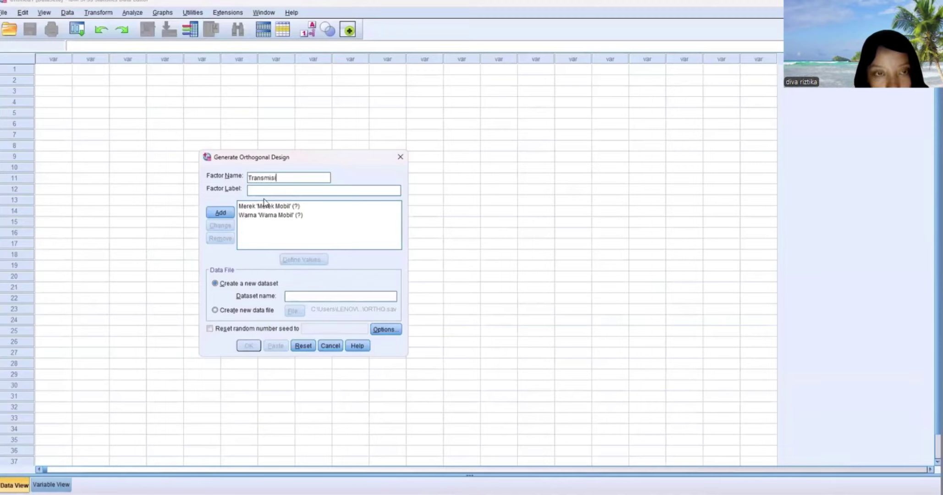
pyautogui.click(285, 193)
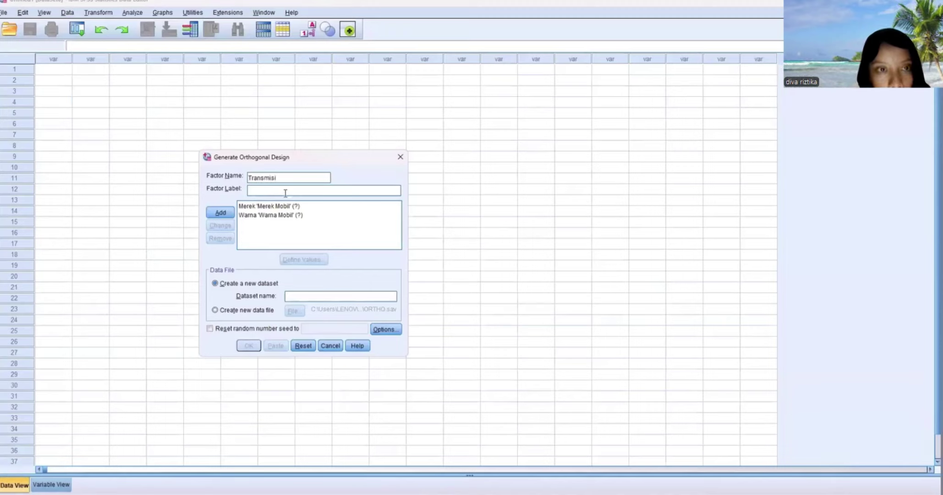
pyautogui.write('Transmi')
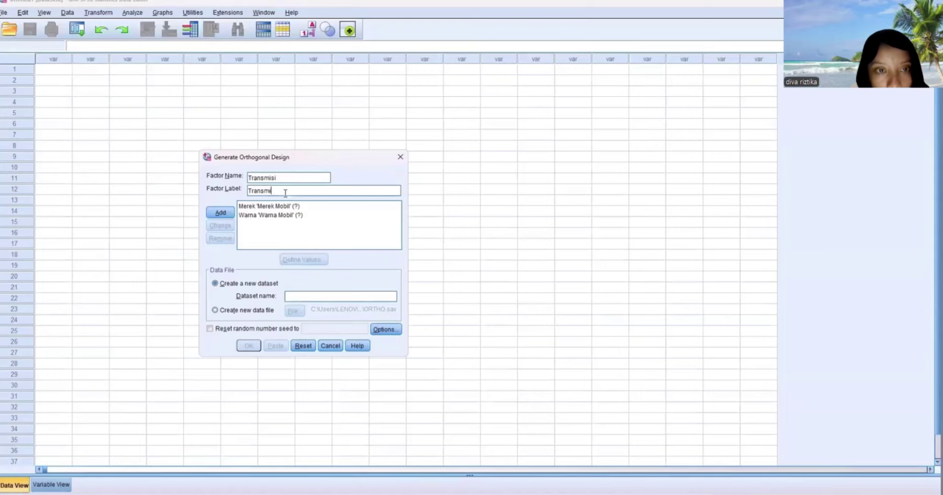
pyautogui.write('si Mobi')
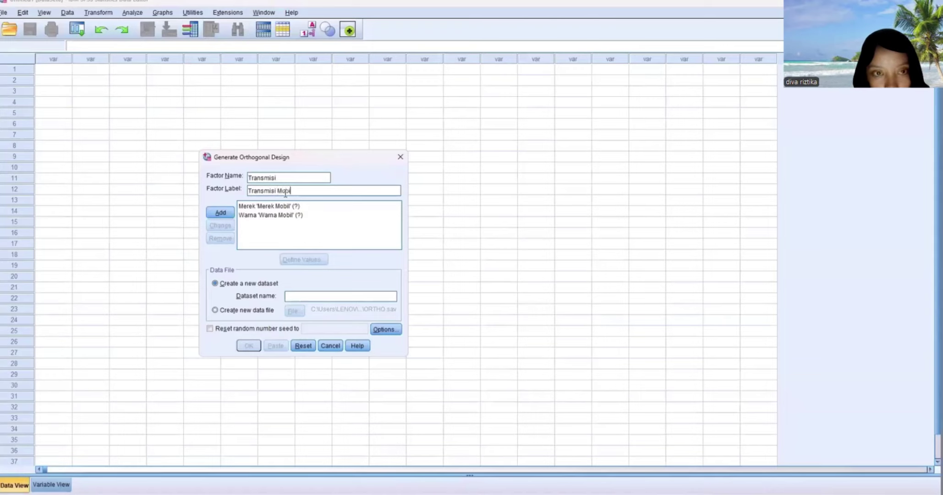
pyautogui.write('l')
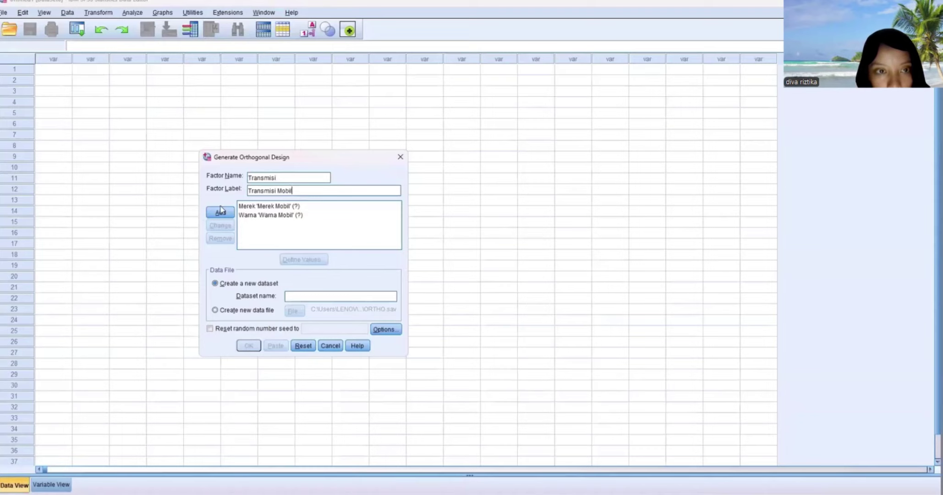
pyautogui.click(220, 211)
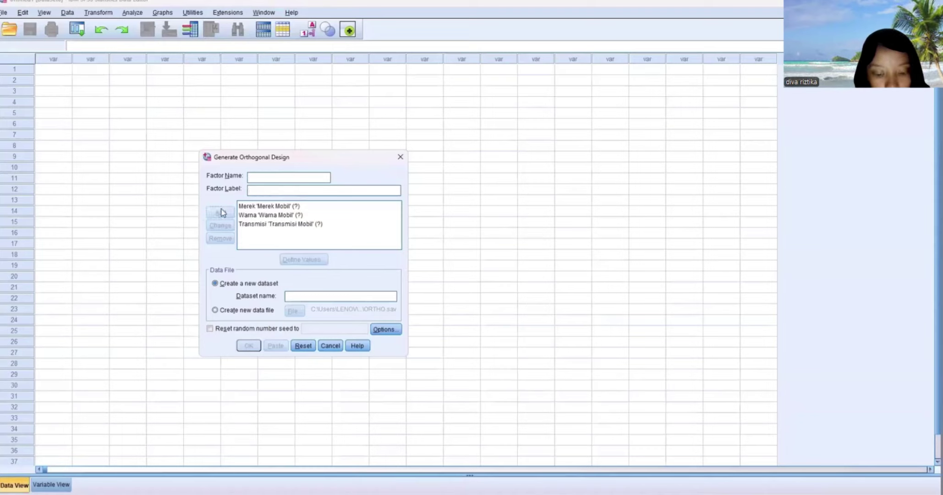
# Define the first level of the Merek factor as value 1 with the label Avanza Veloz
pyautogui.click(255, 206)
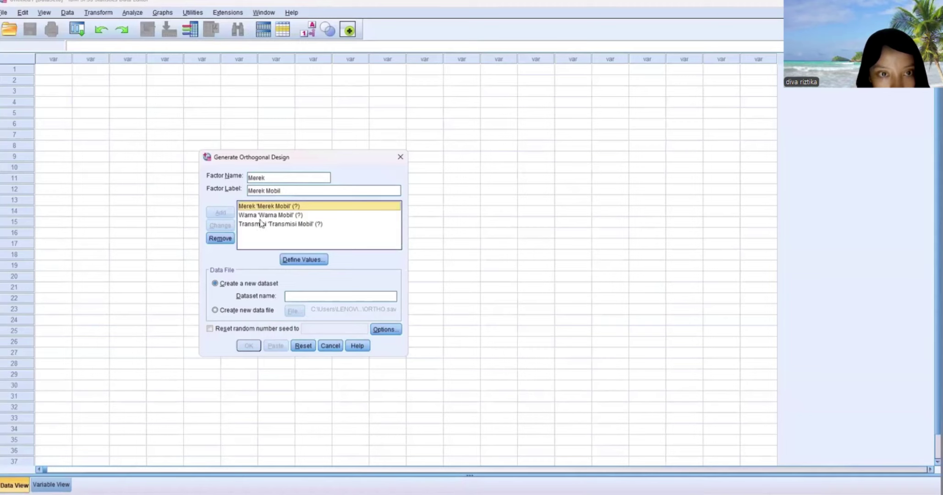
pyautogui.click(292, 260)
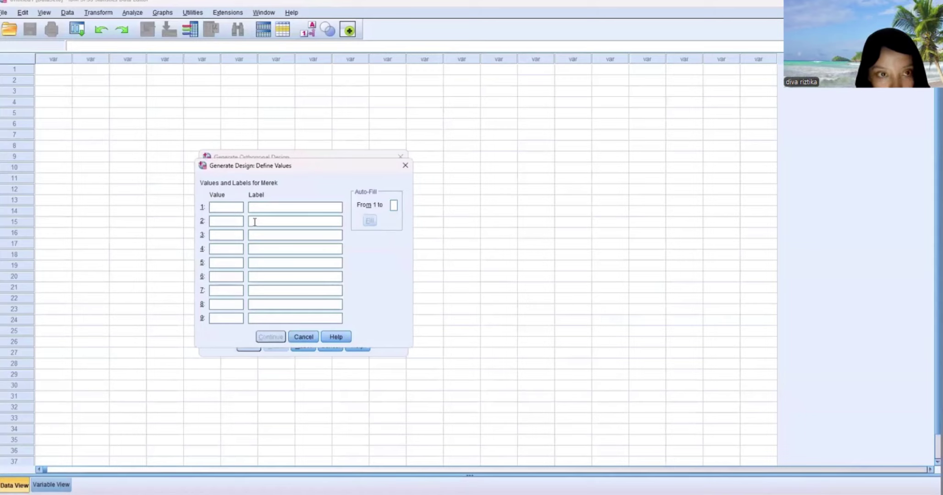
pyautogui.write('1')
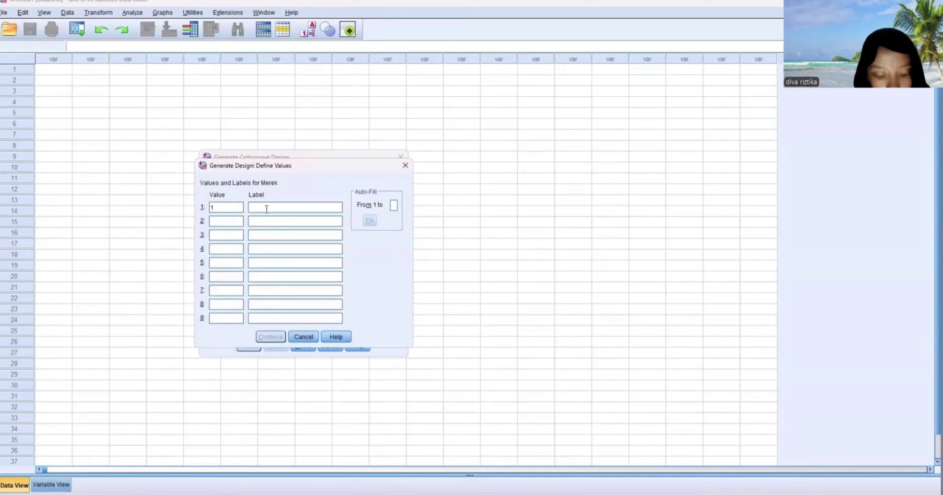
pyautogui.click(266, 208)
pyautogui.write('Av')
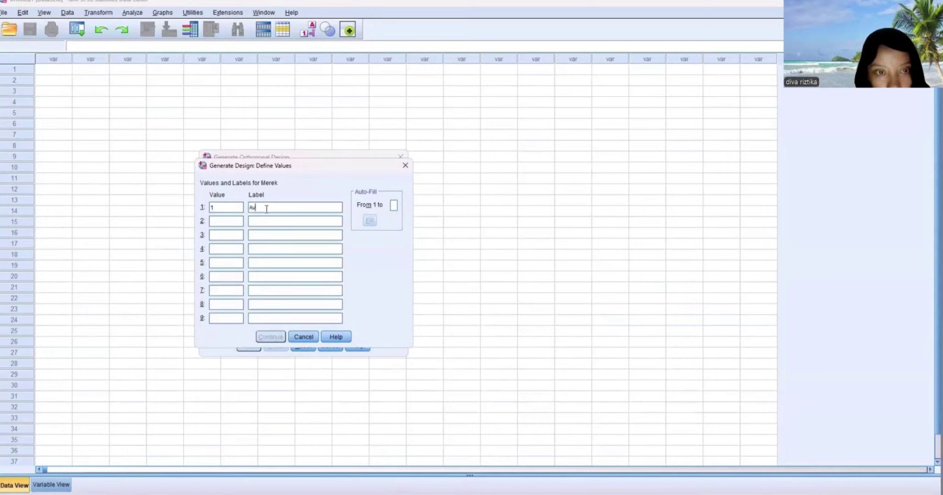
pyautogui.write('anza Ve')
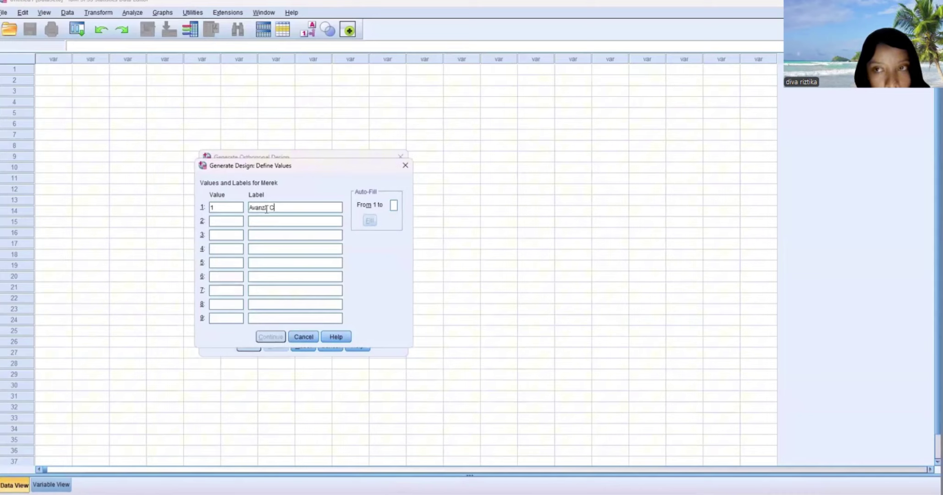
pyautogui.write('loz')
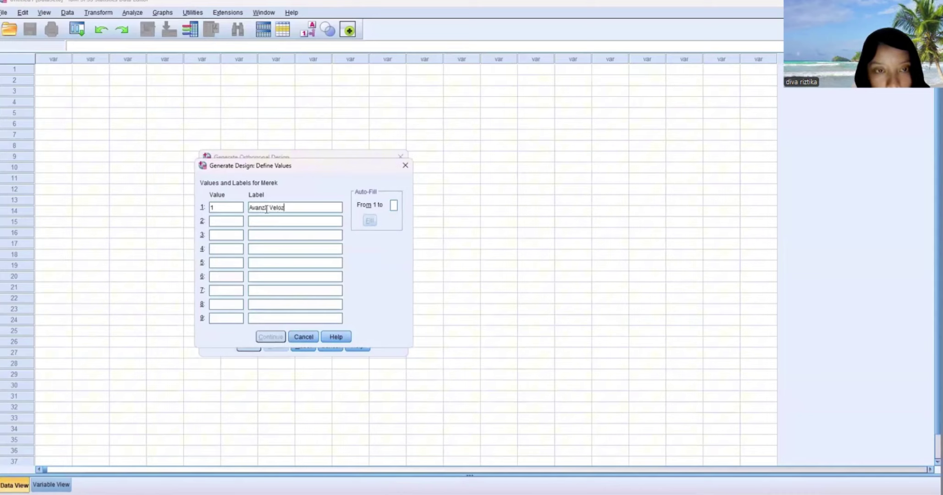
# Define Merek levels 2 as Rush and 3 as Innova, and apply the factor's value definitions
pyautogui.click(227, 220)
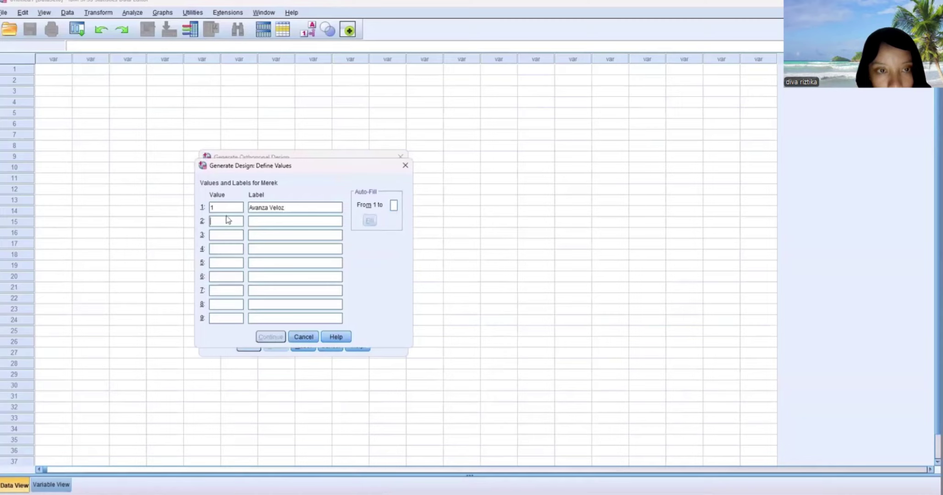
pyautogui.write('2')
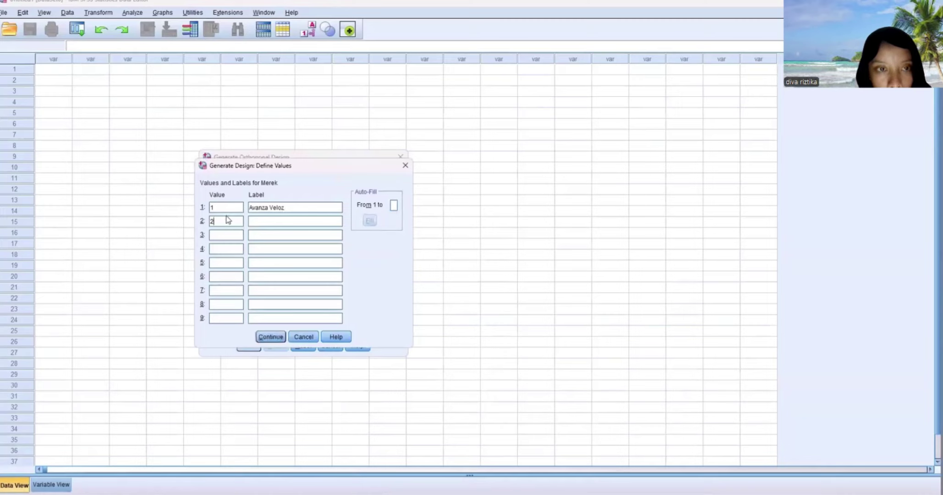
pyautogui.click(265, 219)
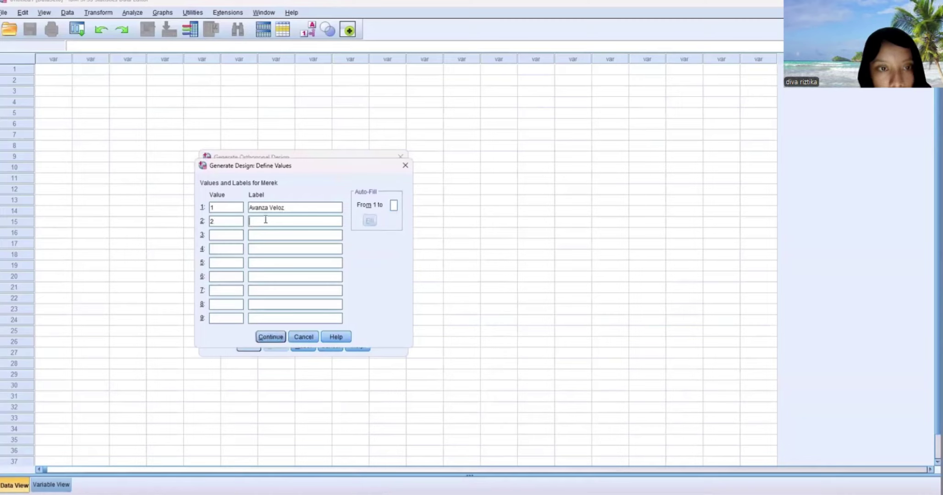
pyautogui.write('Rush')
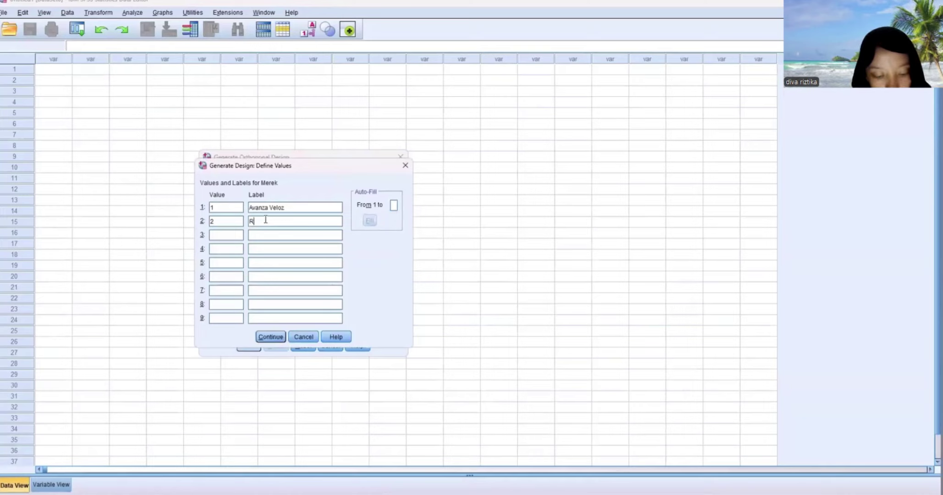
pyautogui.click(217, 235)
pyautogui.write('3')
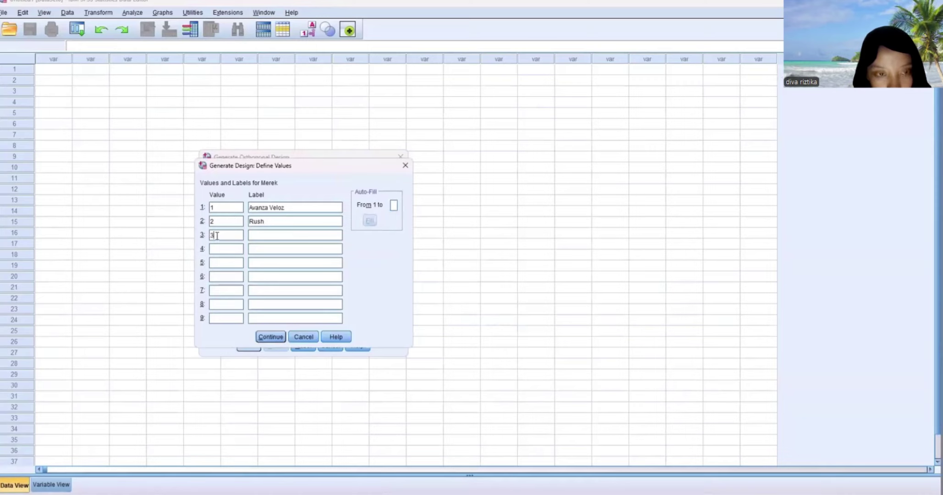
pyautogui.click(309, 237)
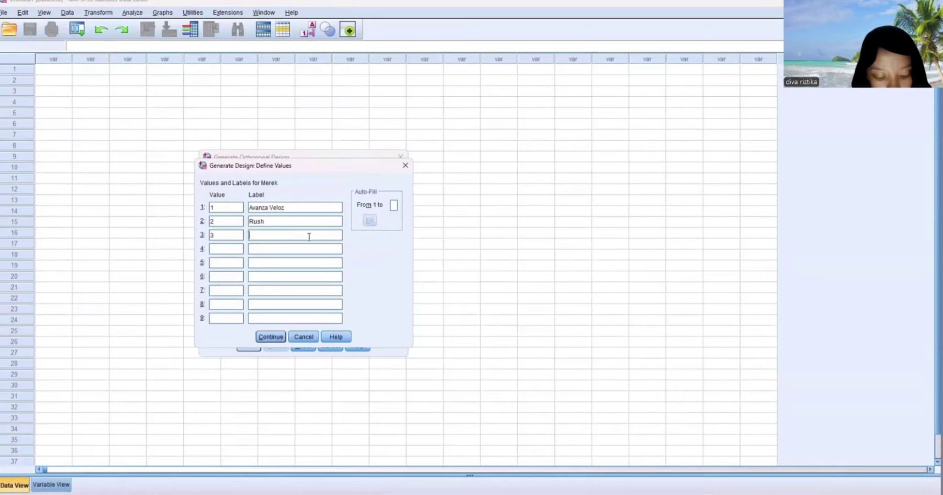
pyautogui.write('Innova')
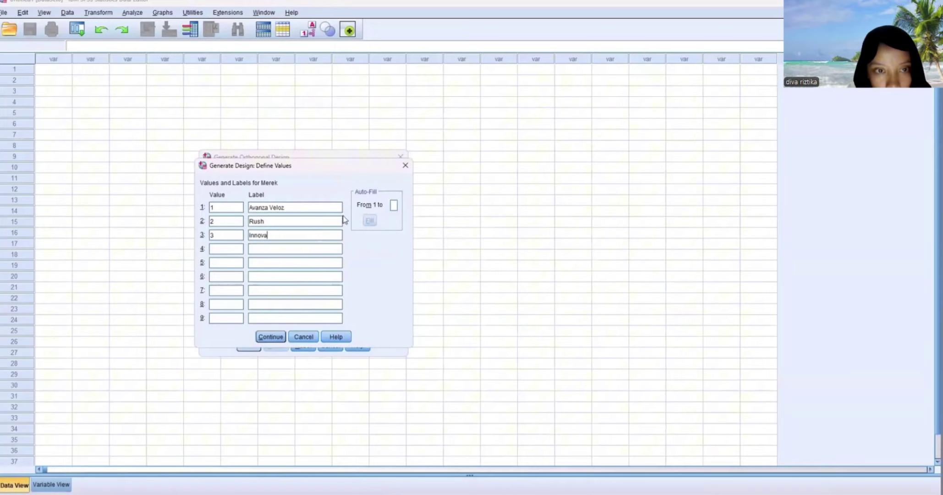
pyautogui.click(262, 336)
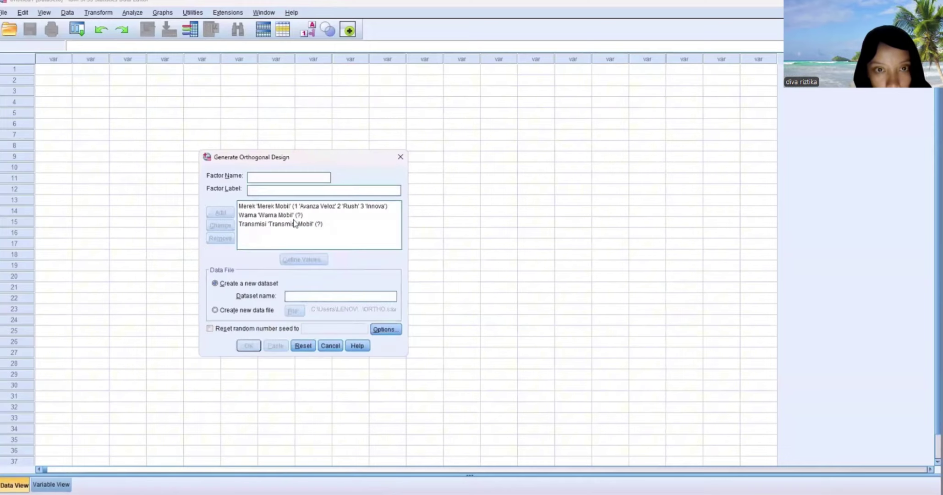
# Define the first level of the Warna factor as value 1 with the label Hitam
pyautogui.click(293, 215)
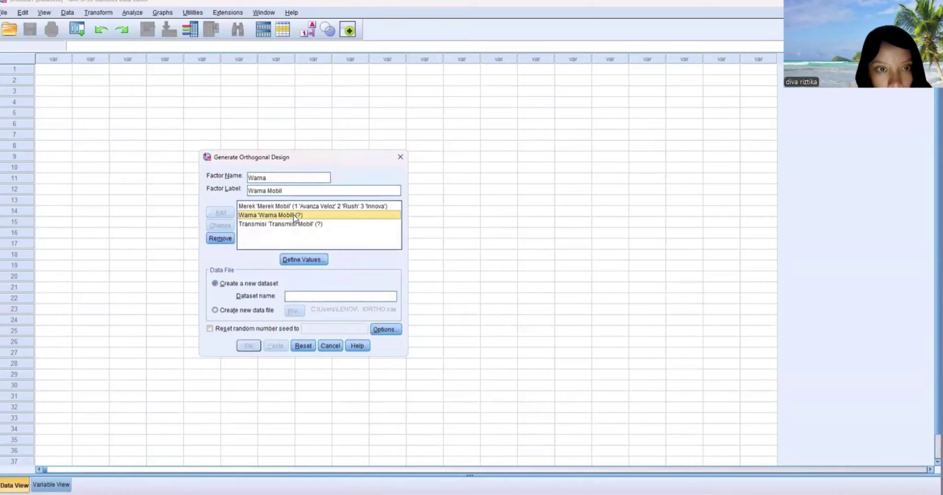
pyautogui.click(304, 260)
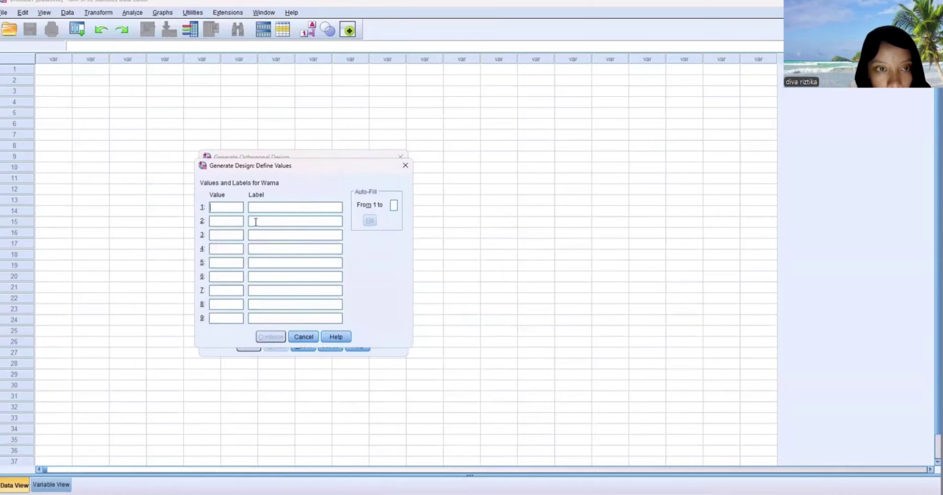
pyautogui.write('1')
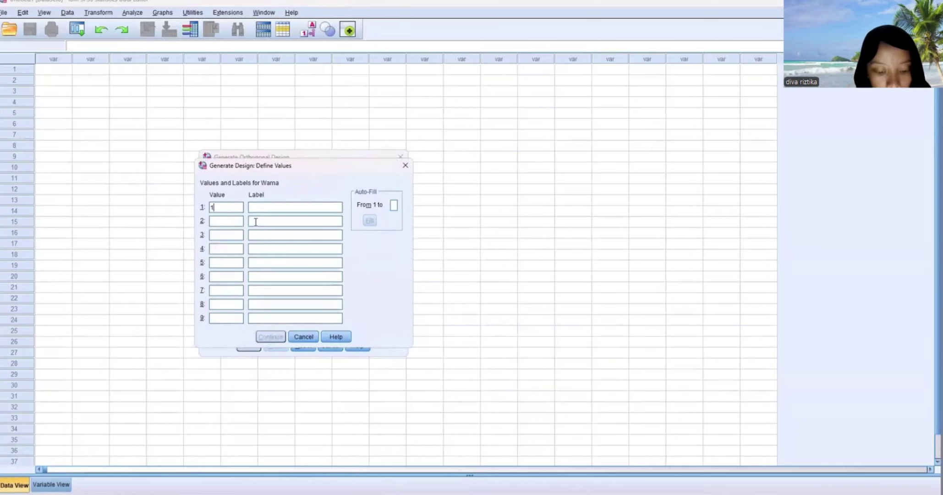
pyautogui.click(283, 205)
pyautogui.write('H')
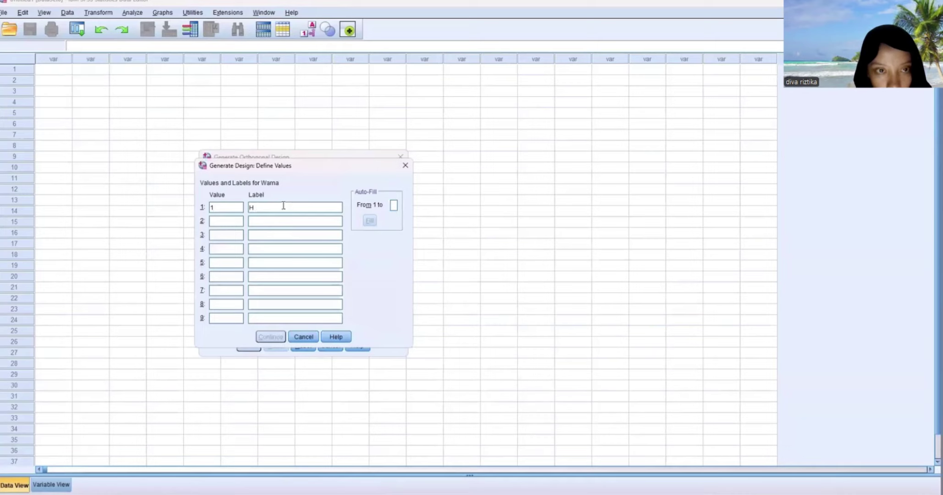
pyautogui.write('itan')
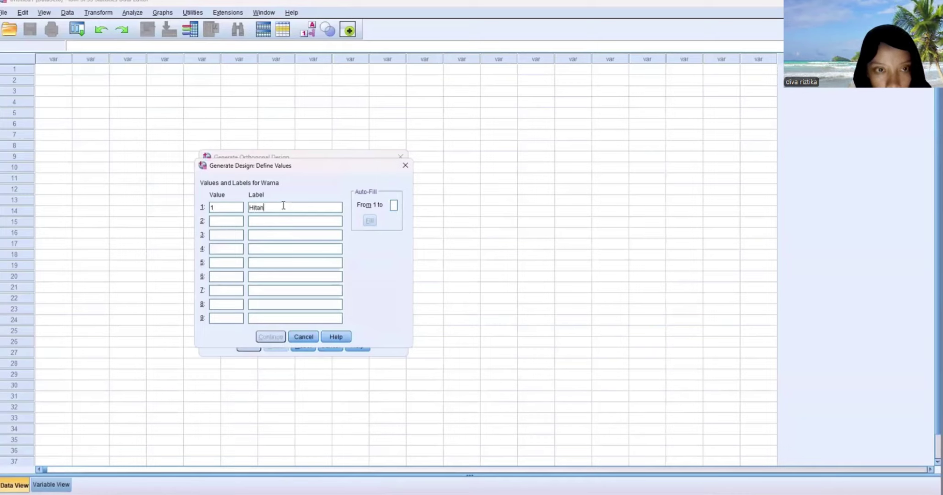
pyautogui.press('BackSpace')
pyautogui.write('m')
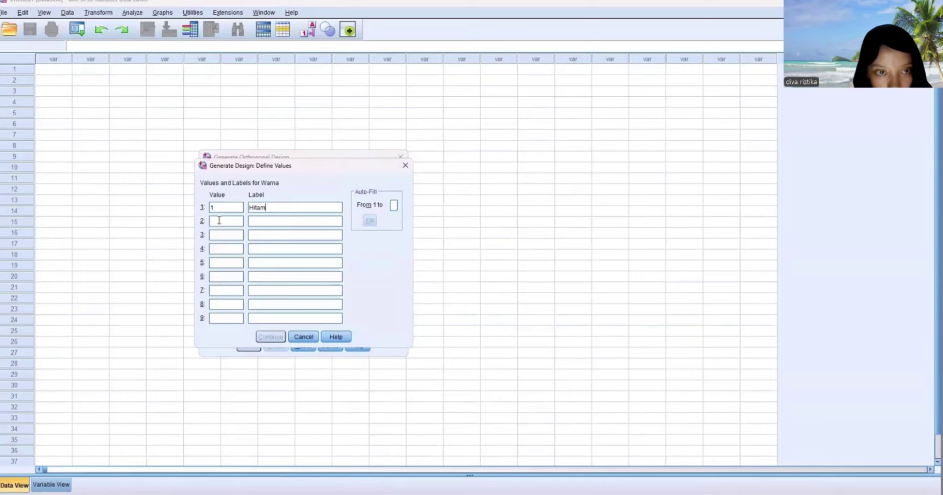
# Define the second level of the Warna factor as value 2 with the label Putih
pyautogui.write('2')
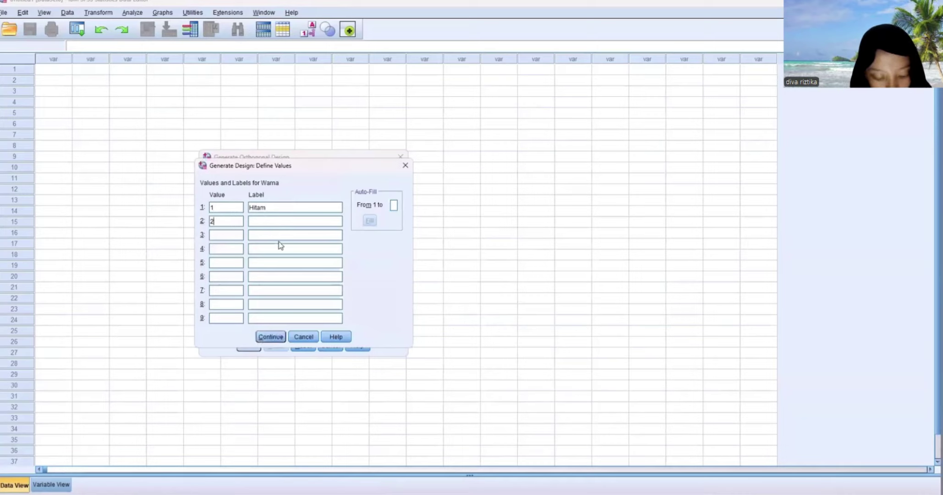
pyautogui.click(288, 220)
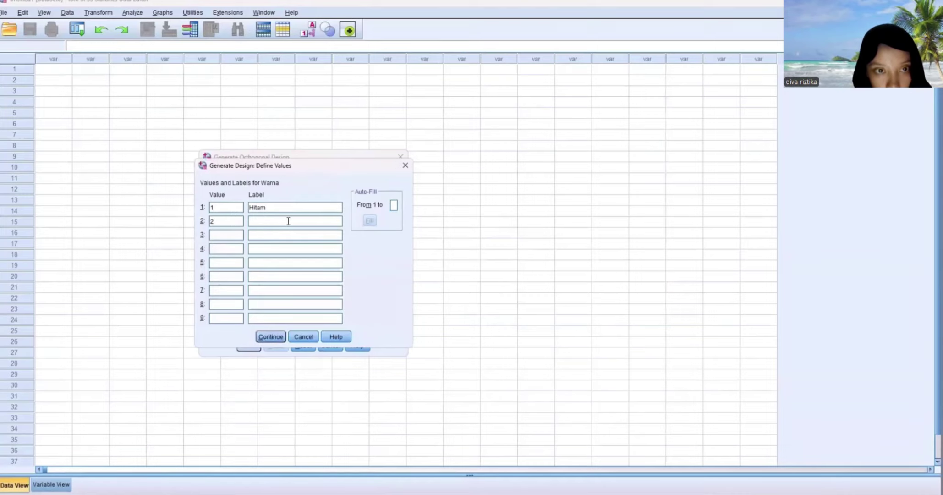
pyautogui.write('puti')
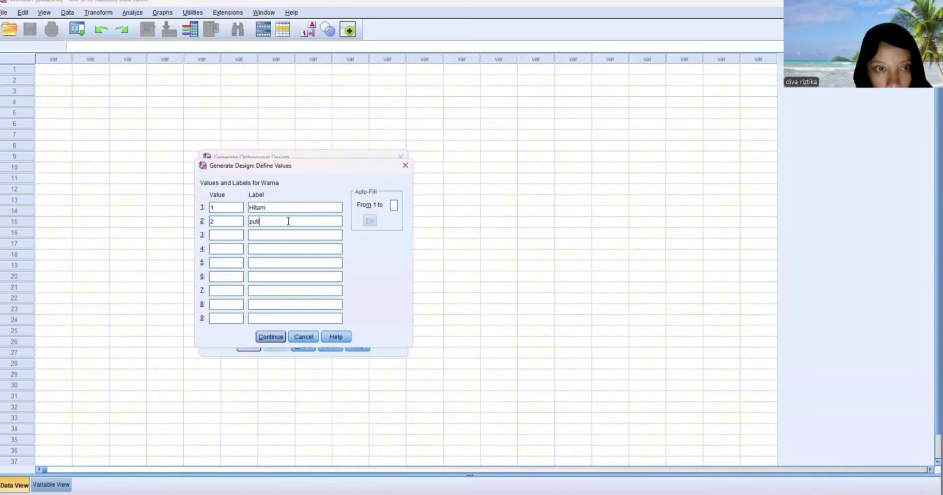
pyautogui.press('BackSpace')
pyautogui.press('BackSpace')
pyautogui.press('BackSpace')
pyautogui.press('BackSpace')
pyautogui.write('Put')
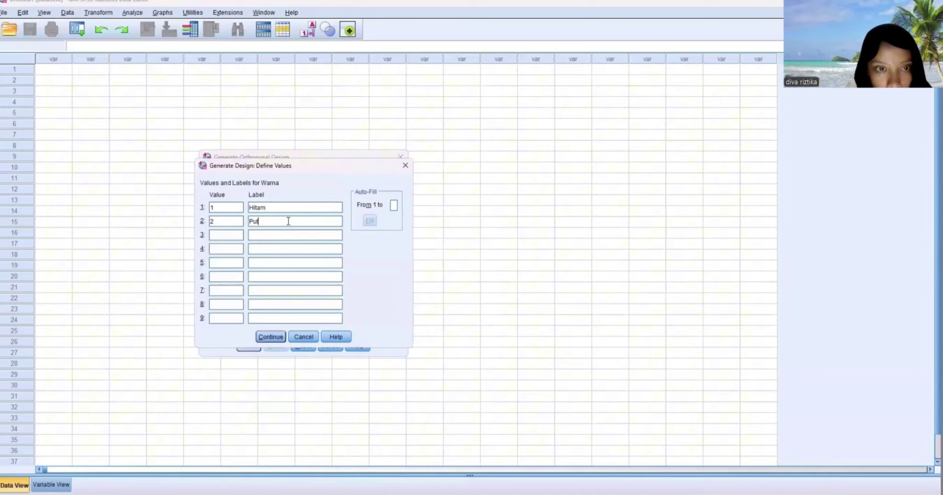
pyautogui.write('ih')
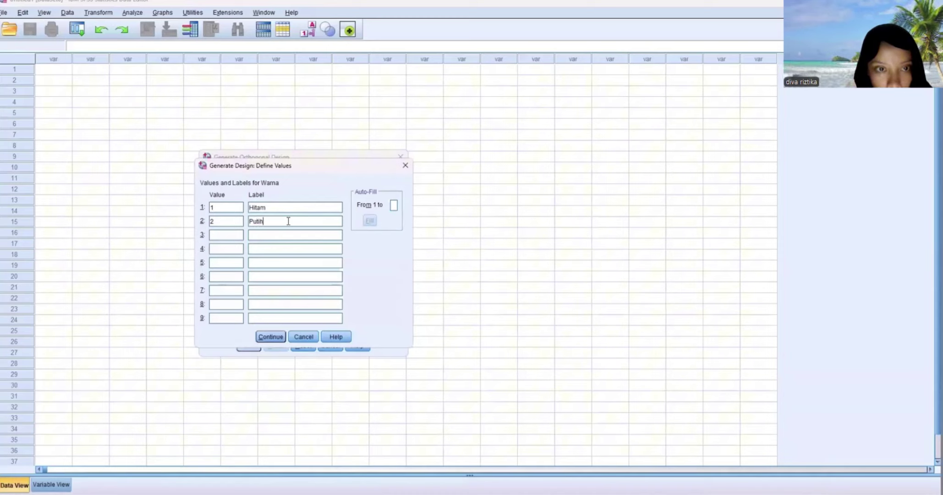
# Define the third level of Warna as value 3 with the label Silver, and apply the factor's value definitions
pyautogui.click(229, 232)
pyautogui.write('3')
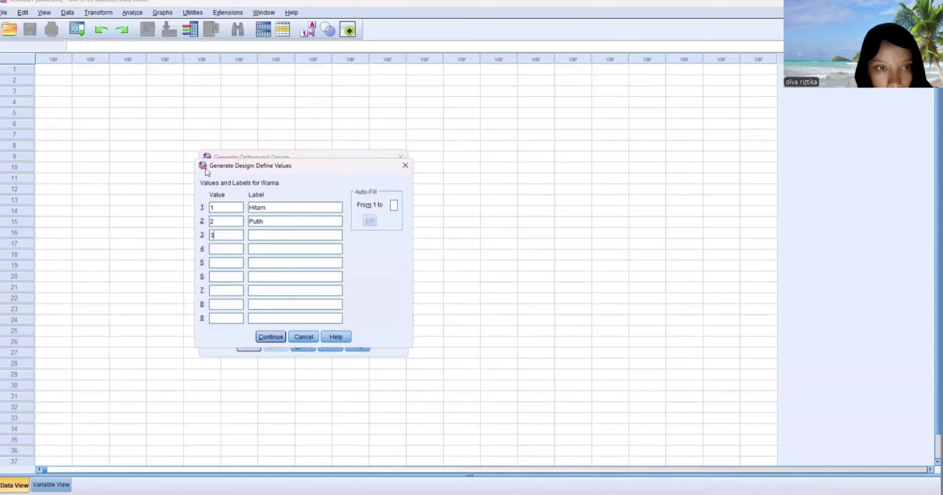
pyautogui.click(279, 234)
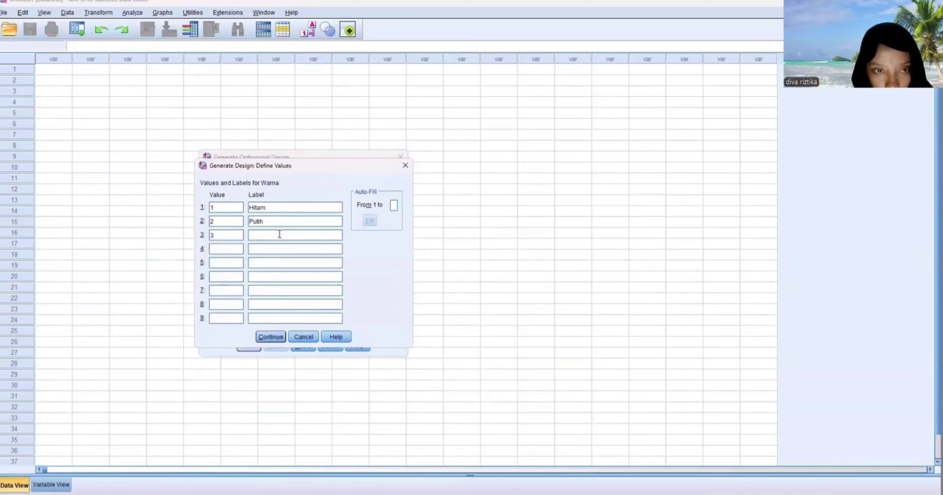
pyautogui.write('Silver')
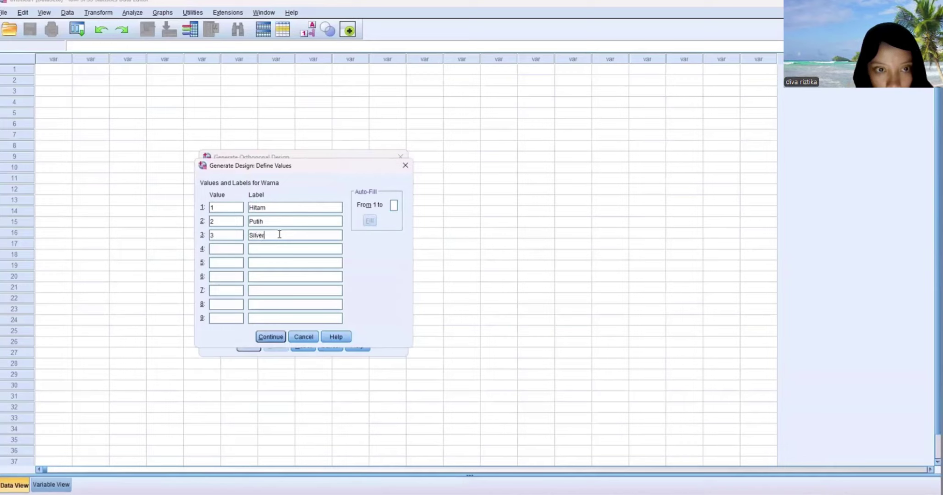
pyautogui.click(270, 336)
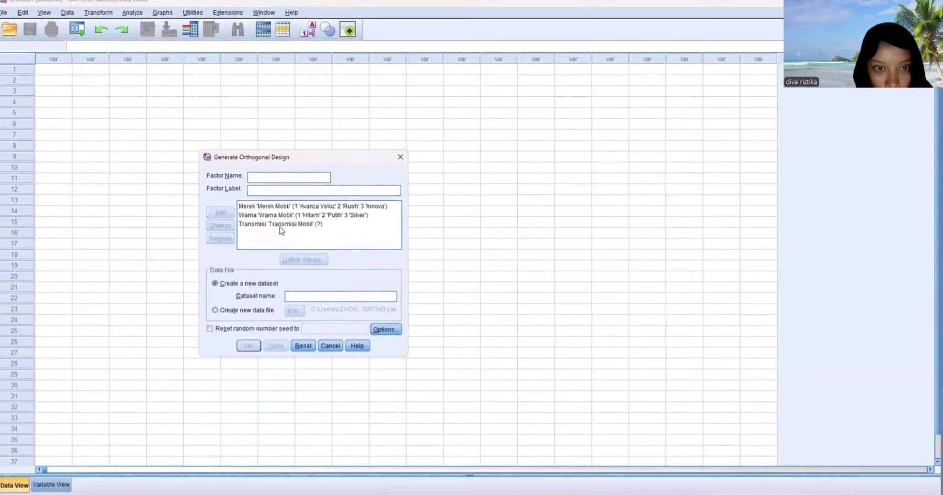
# Define the first level of the Transmisi factor as value 1 with the label Manual
pyautogui.click(281, 226)
pyautogui.click(302, 260)
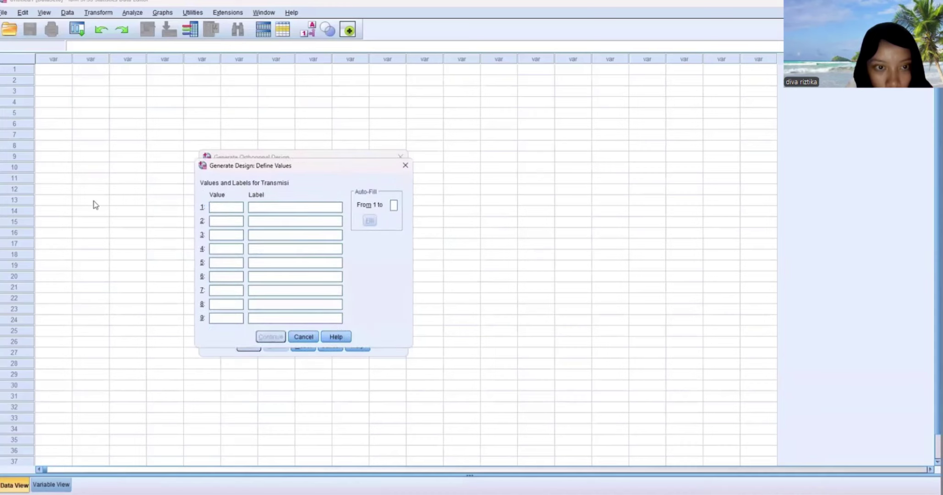
pyautogui.write('1')
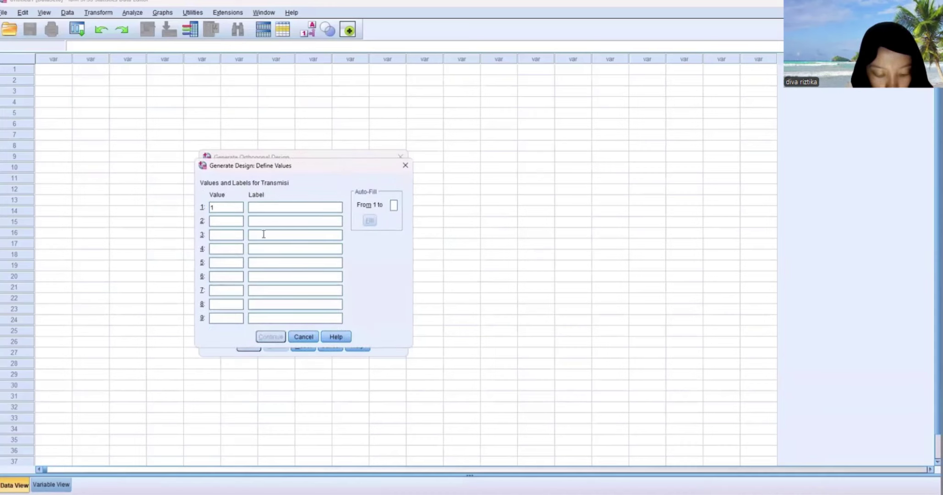
pyautogui.press('Tab')
pyautogui.write('Manual')
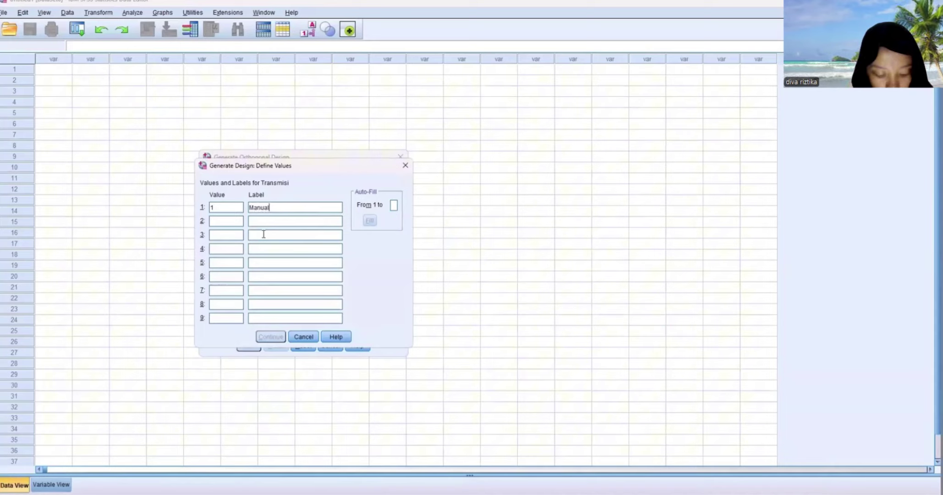
# Define the second level of Transmisi as value 2 with the label Matic, and apply the factor's value definitions
pyautogui.click(217, 219)
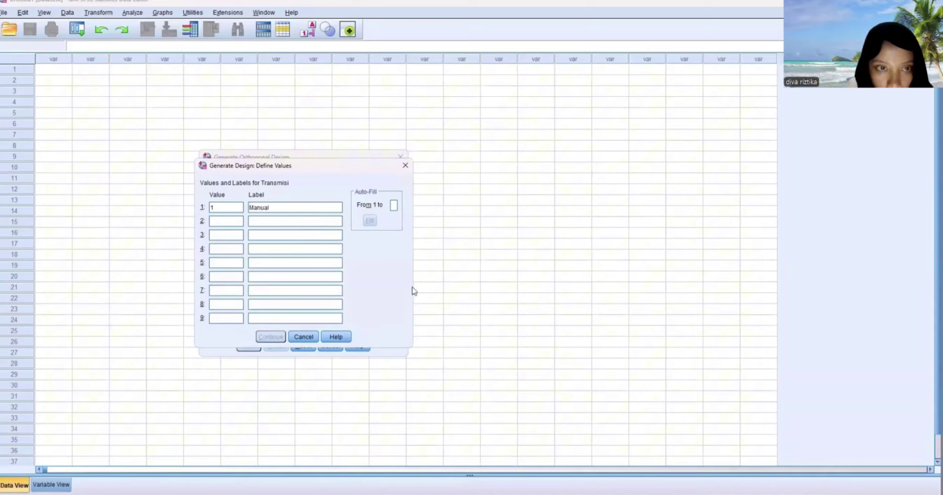
pyautogui.write('2')
pyautogui.click(327, 219)
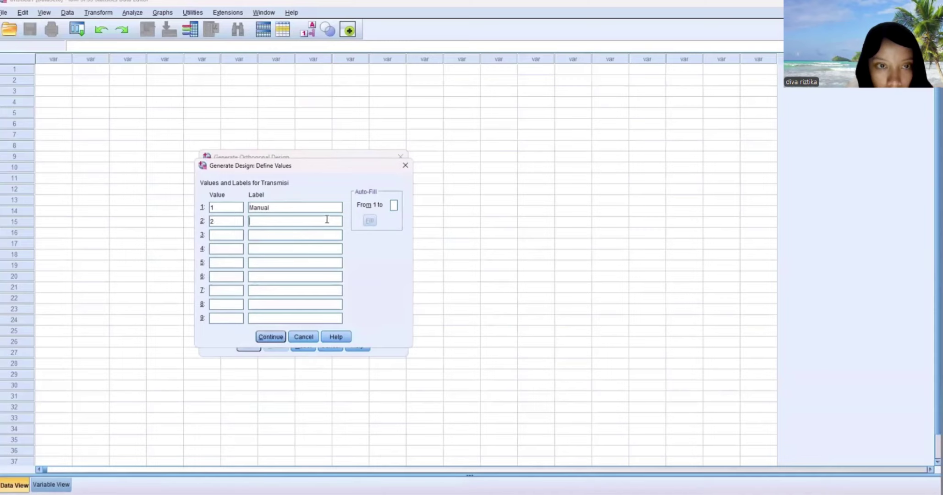
pyautogui.write('MAt')
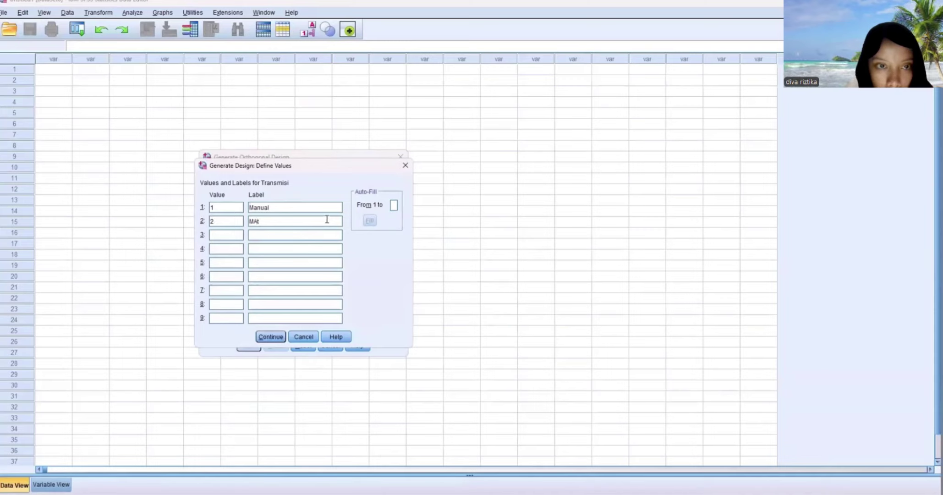
pyautogui.press('BackSpace')
pyautogui.press('BackSpace')
pyautogui.write('atic')
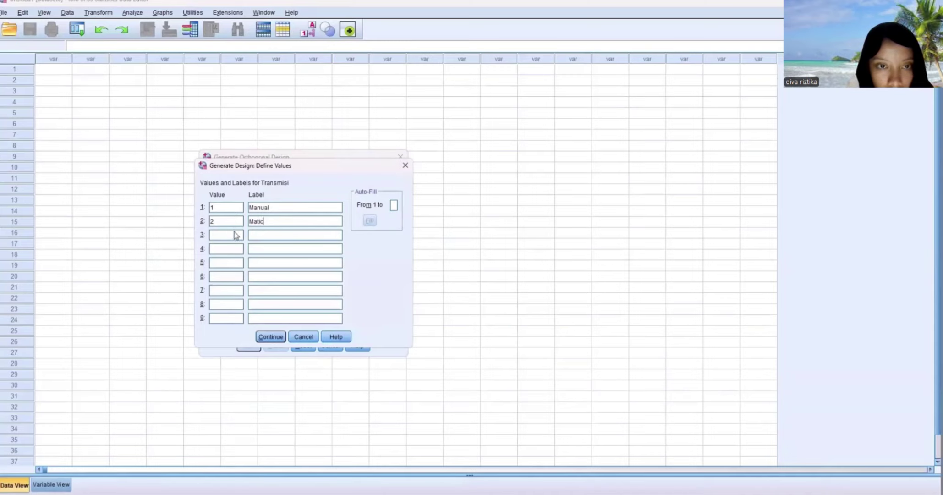
pyautogui.click(275, 337)
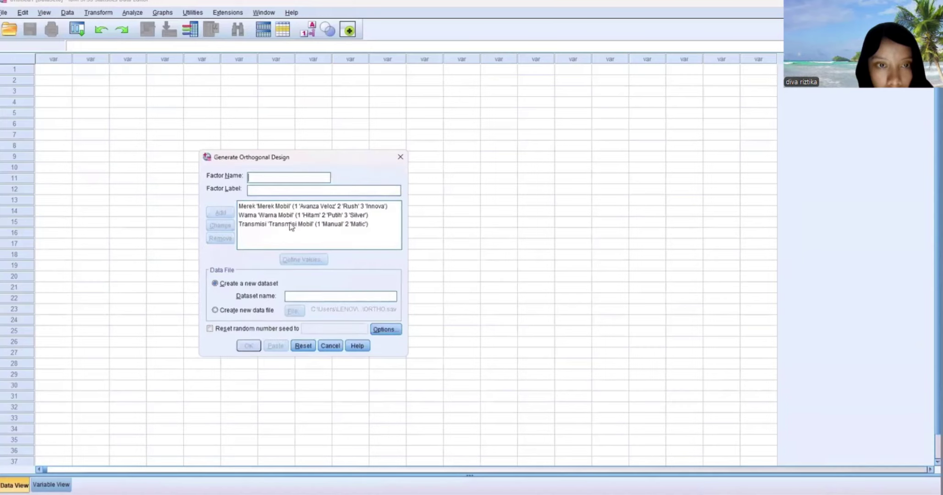
# Choose a new data file as the design's output, and select the Conjoint_analysis folder in Documents for its location
pyautogui.click(289, 224)
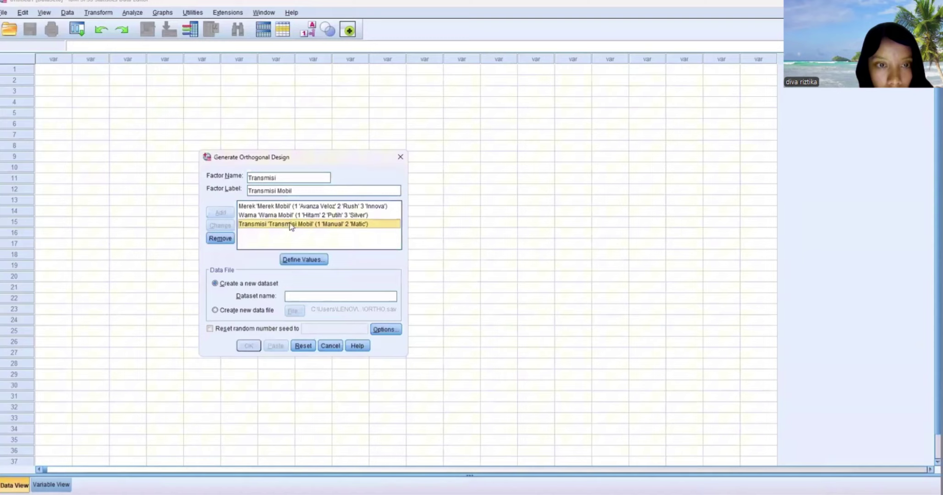
pyautogui.click(214, 310)
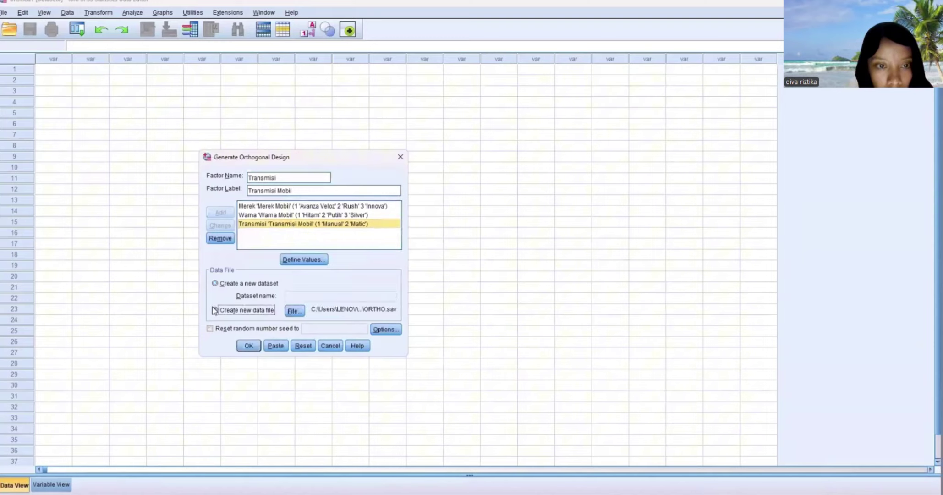
pyautogui.click(288, 313)
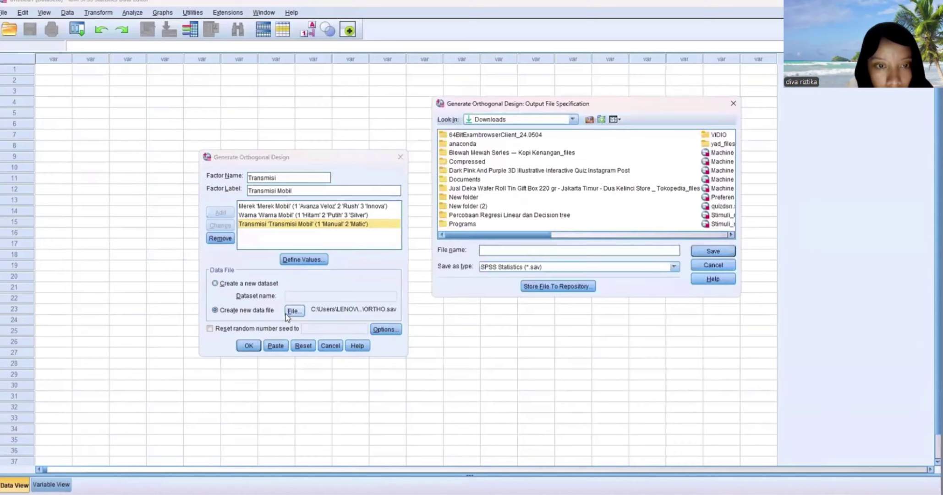
pyautogui.doubleClick(472, 180)
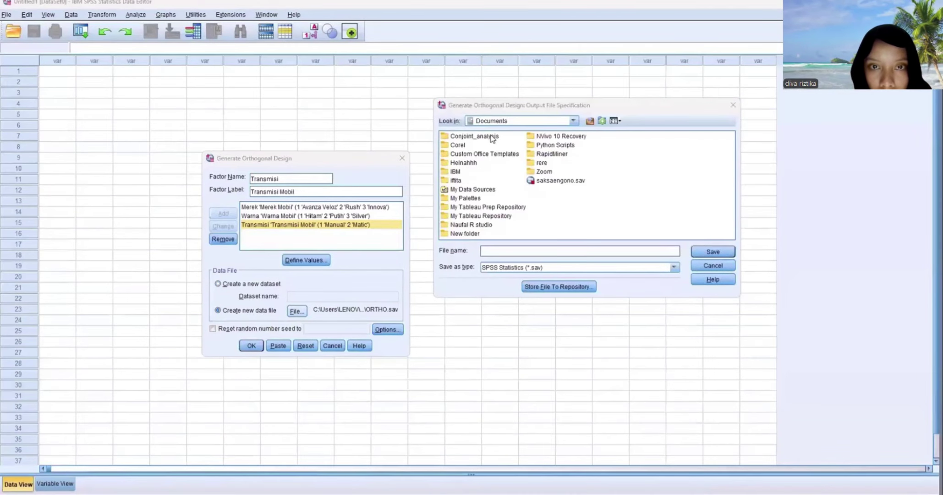
pyautogui.click(491, 136)
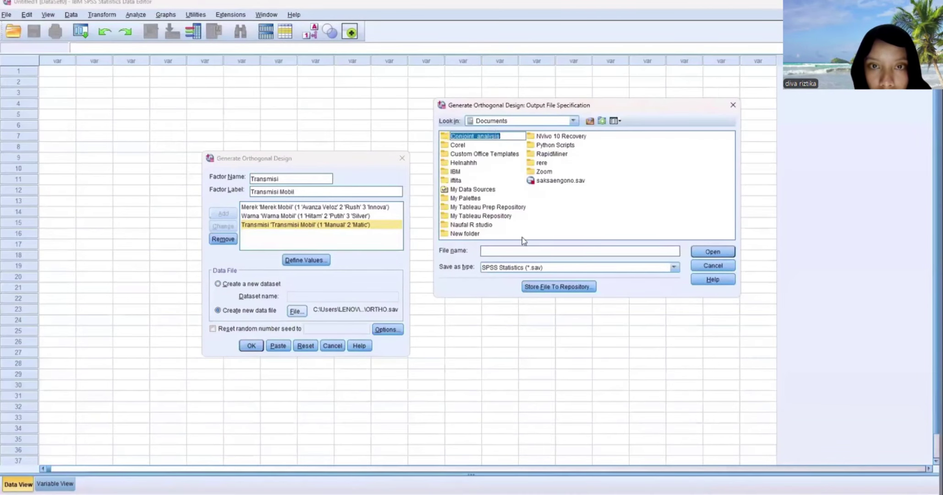
pyautogui.click(526, 249)
# Switch to the Excel workbook and start a VLOOKUP in cell B2 of the Stimuli sheet with Level!E4 as the lookup value
pyautogui.hotkey('alt', 'Tab')
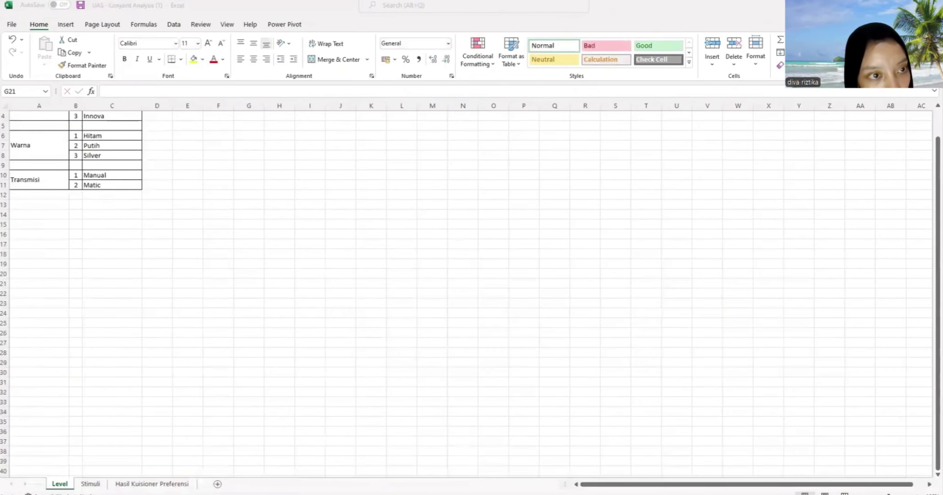
pyautogui.hotkey('ctrl', 'pagedown')
pyautogui.write('=')
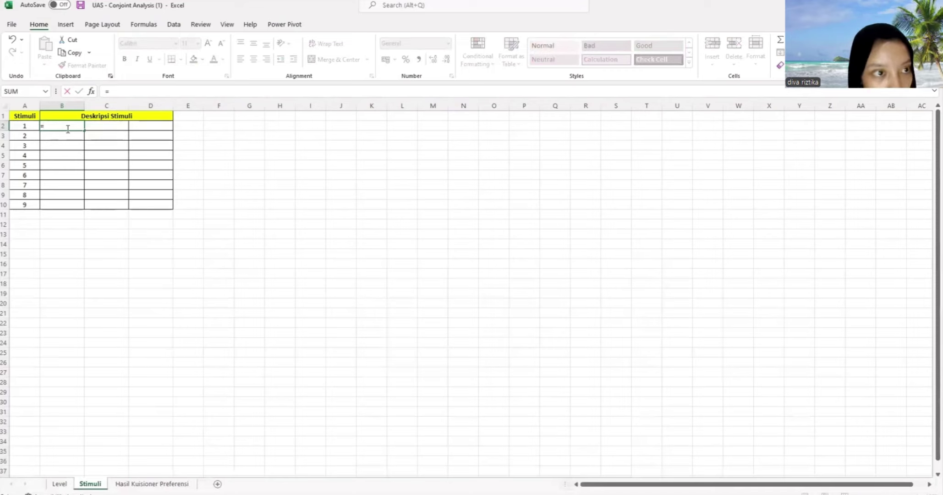
pyautogui.write('v')
pyautogui.press('BackSpace')
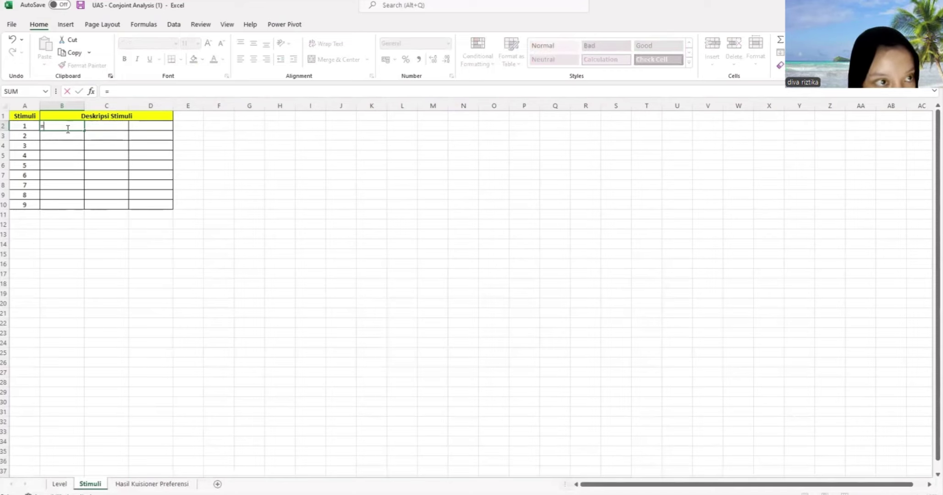
pyautogui.write('vl')
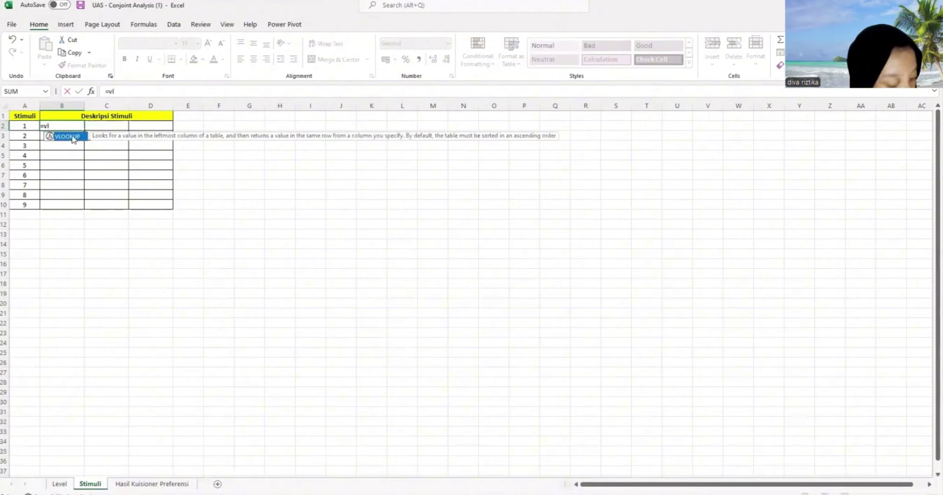
pyautogui.doubleClick(74, 137)
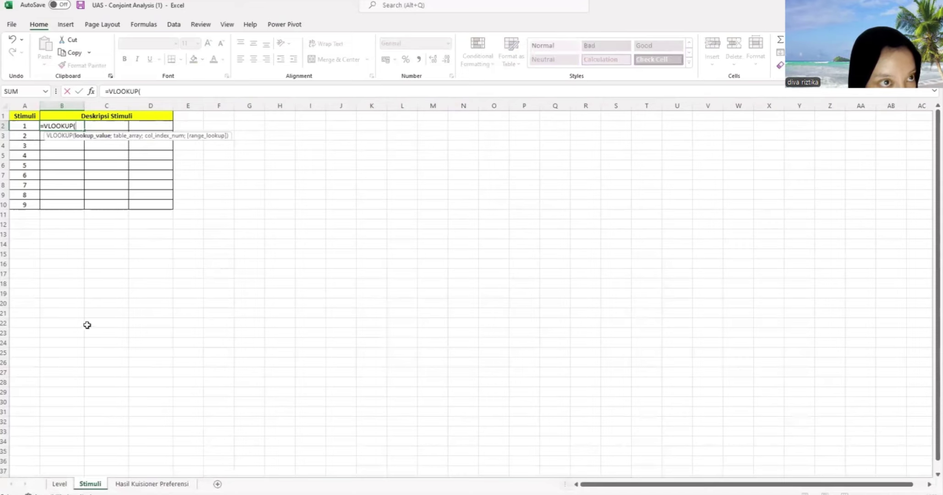
pyautogui.click(60, 484)
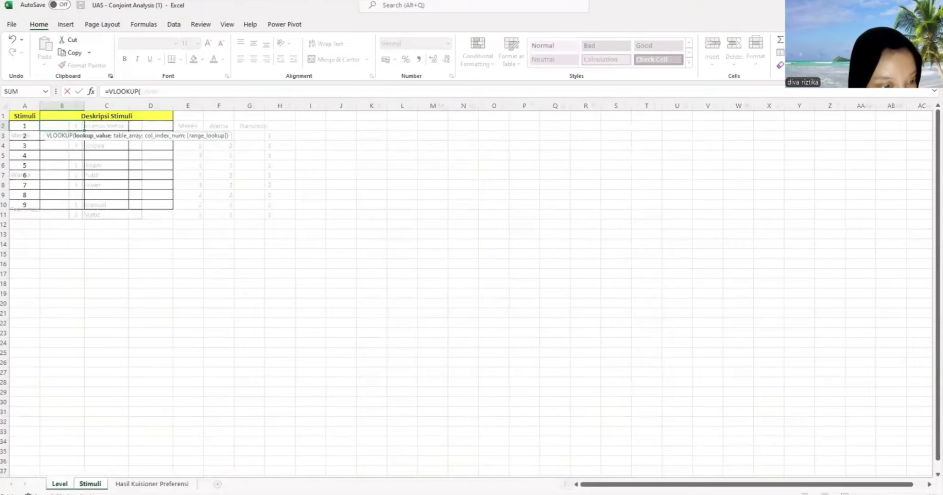
pyautogui.click(198, 146)
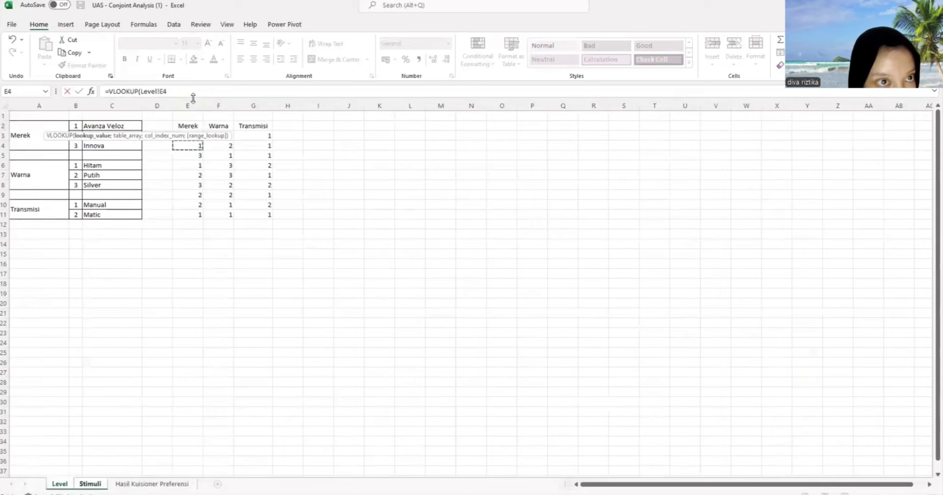
# Complete the B2 lookup with table merek, column index 2 and FALSE, and fill the formula down to B10
pyautogui.write(';')
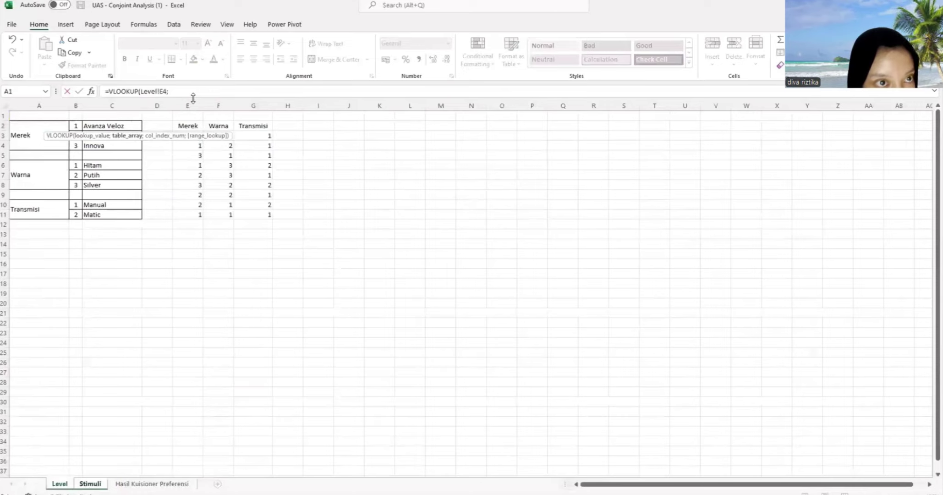
pyautogui.write('MErek')
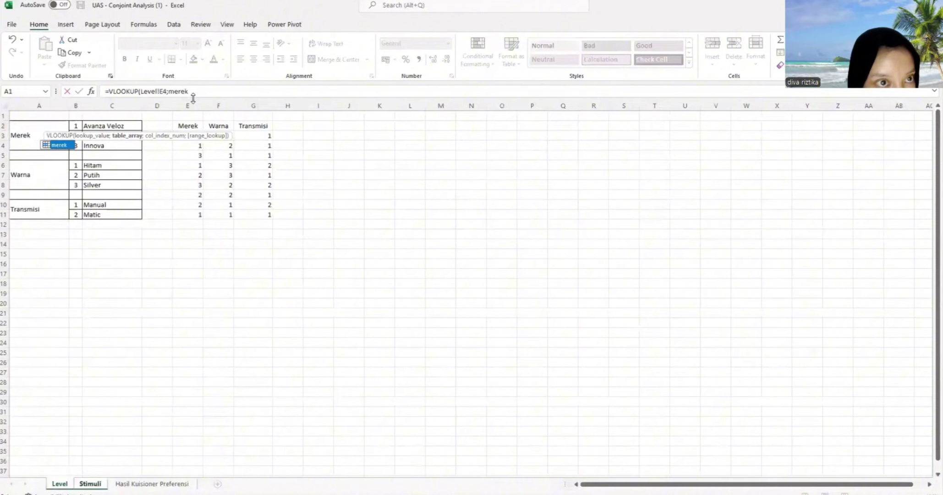
pyautogui.write(';2')
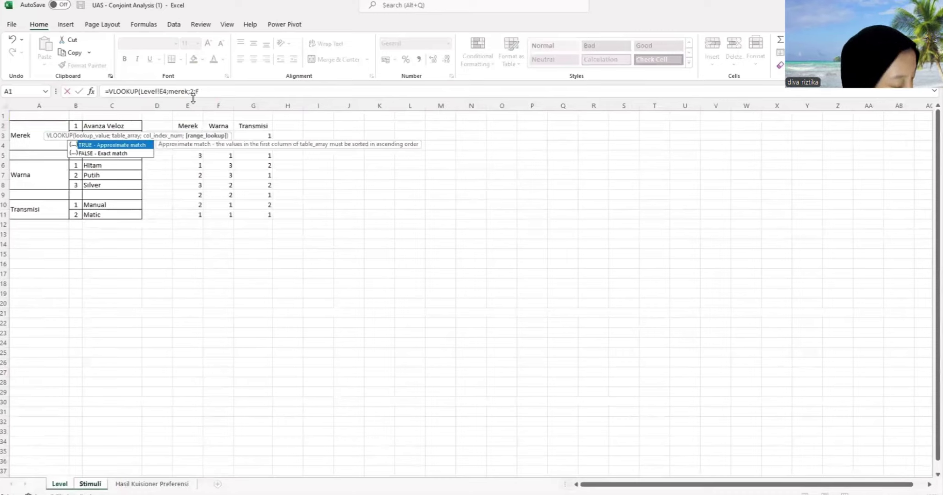
pyautogui.write('FALS')
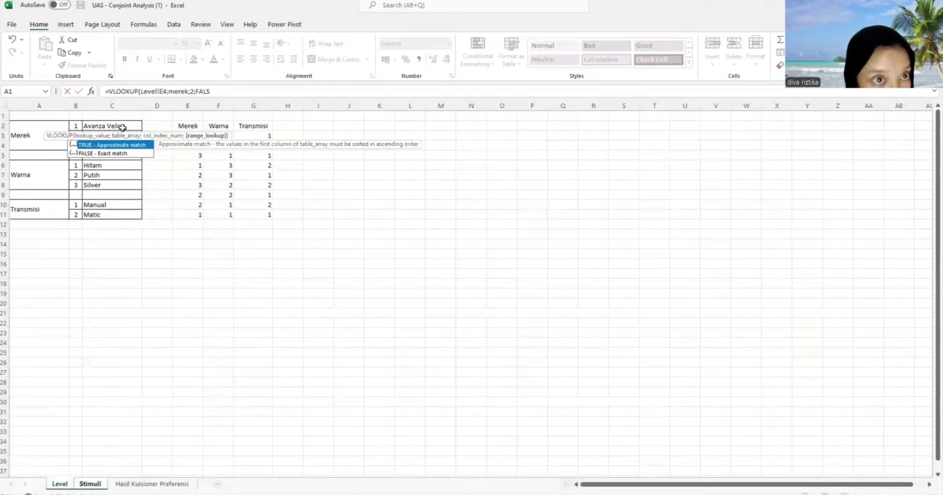
pyautogui.doubleClick(100, 153)
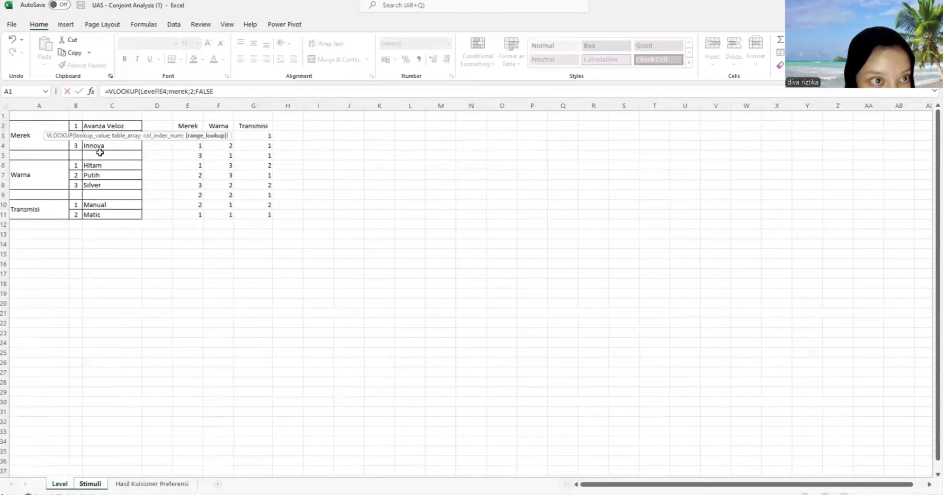
pyautogui.write(')')
pyautogui.press('Return')
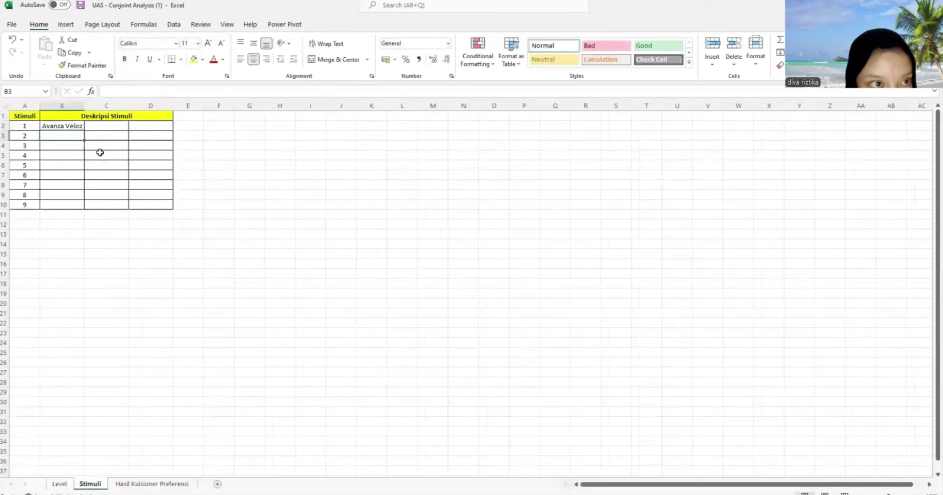
pyautogui.click(40, 126)
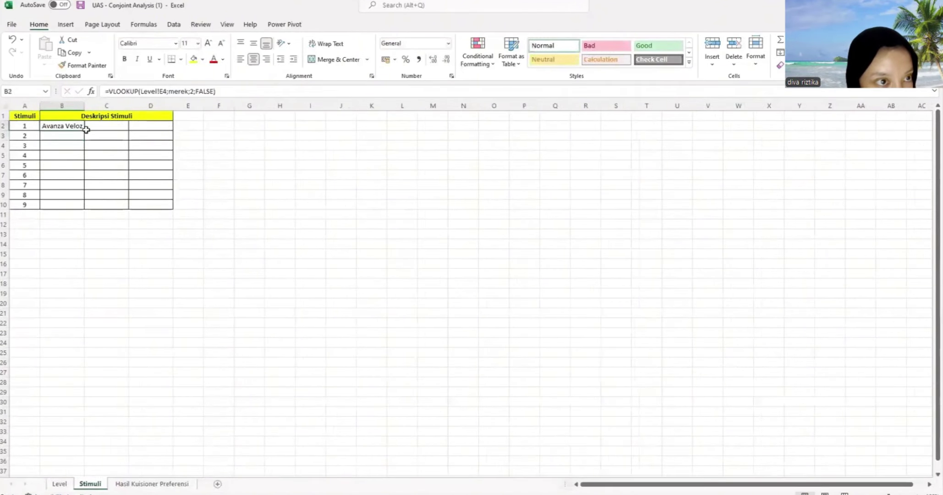
pyautogui.moveTo(83, 130); pyautogui.dragTo(80, 205)
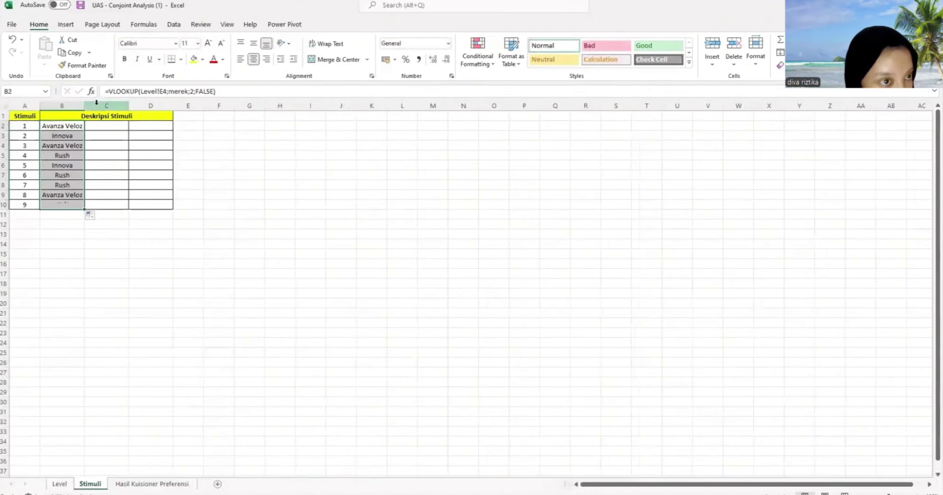
# Start a VLOOKUP in cell C2 of the Stimuli sheet with Level!F4 as the lookup value
pyautogui.click(105, 133)
pyautogui.moveTo(105, 131); pyautogui.dragTo(105, 131)
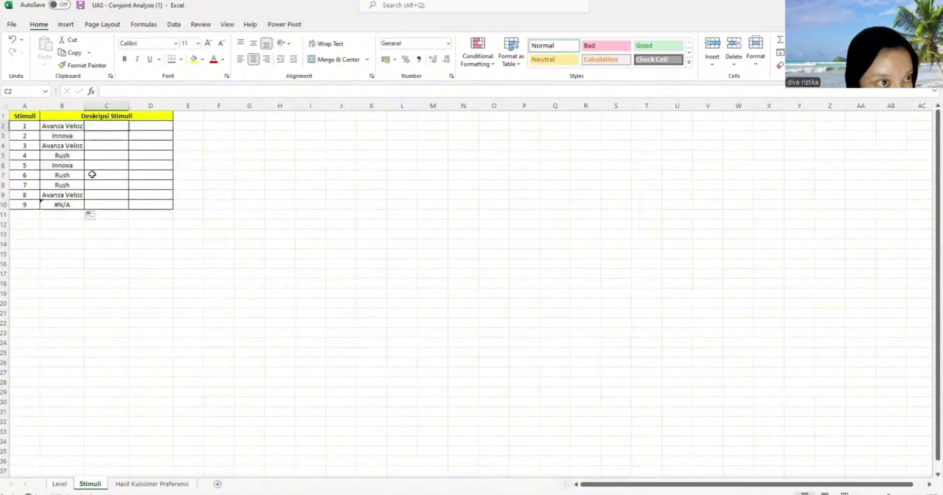
pyautogui.write('=')
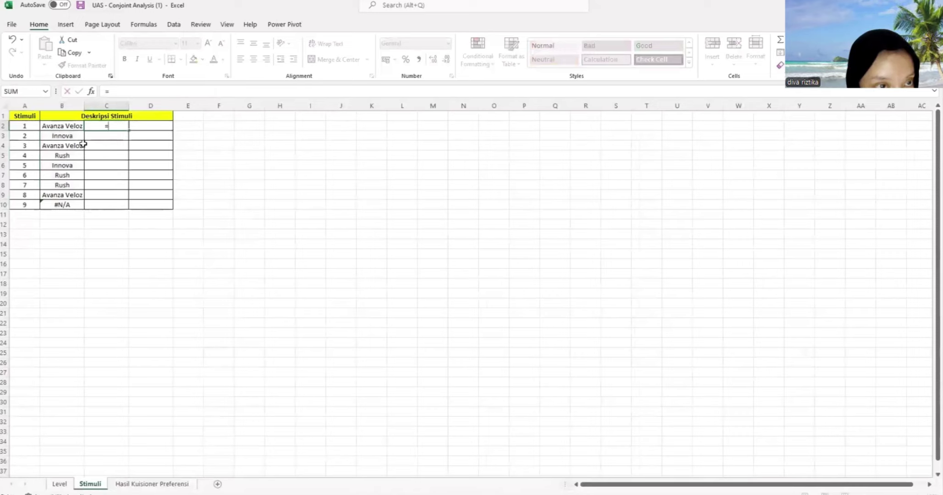
pyautogui.write('VL')
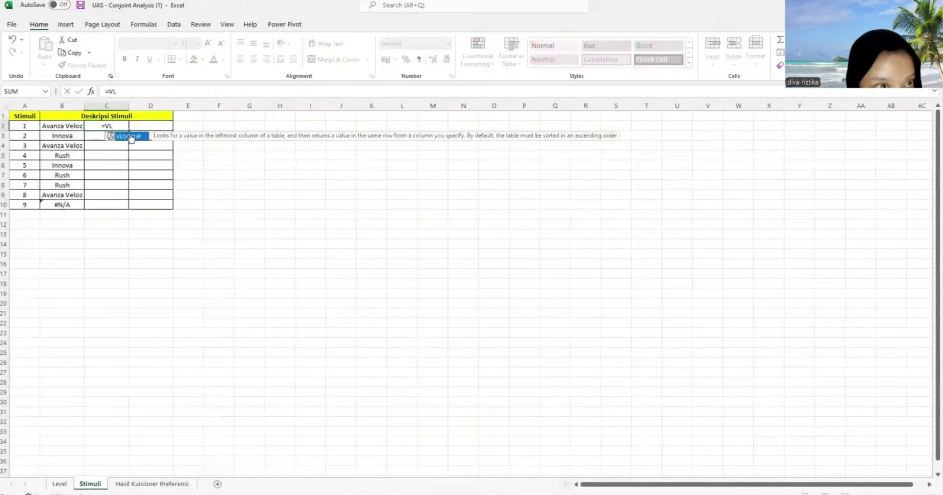
pyautogui.press('Tab')
pyautogui.click(57, 483)
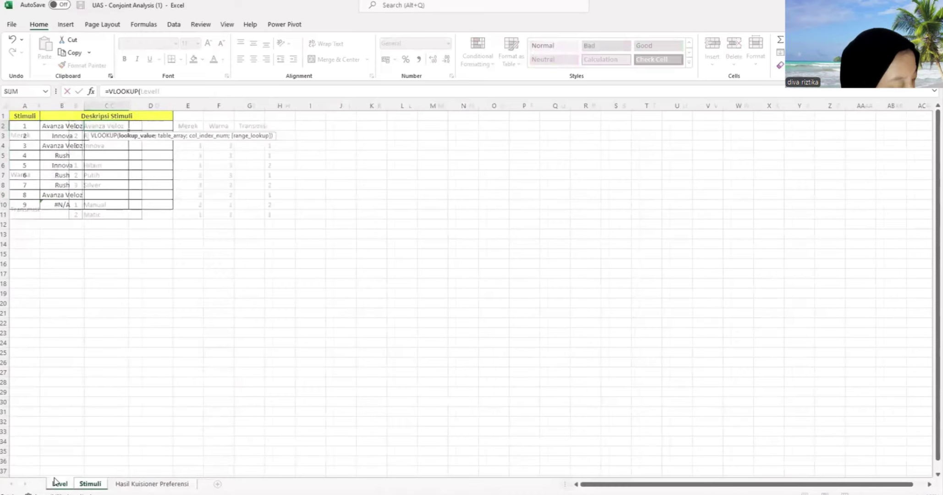
pyautogui.click(215, 149)
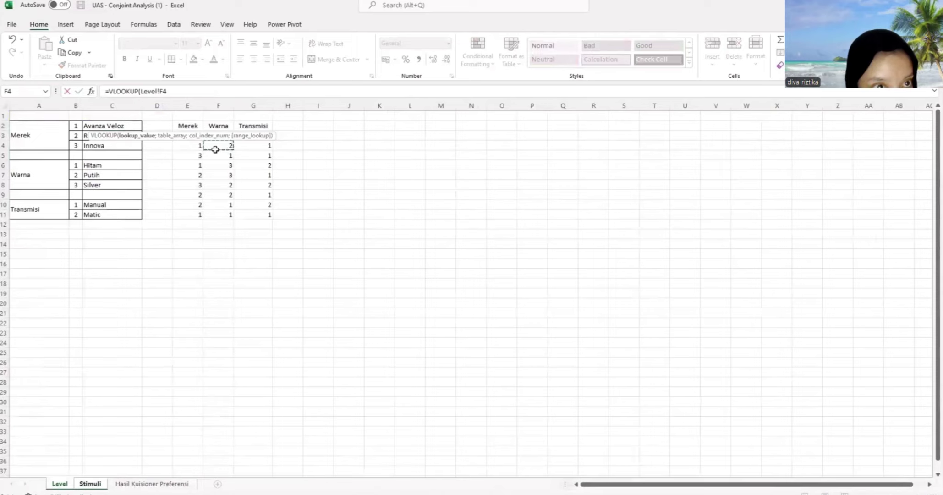
# Complete the C2 lookup with table warna, column index 2 and FALSE, and fill the formula down to C10
pyautogui.write(';')
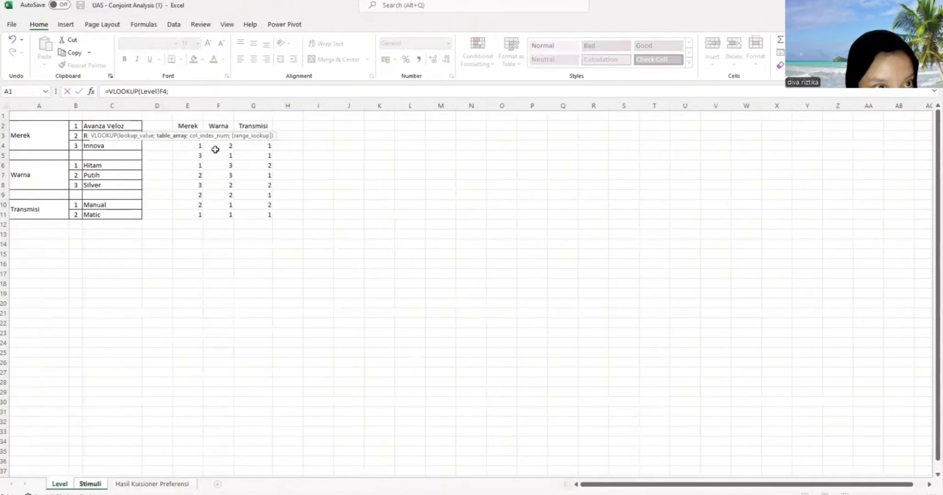
pyautogui.write('warna;')
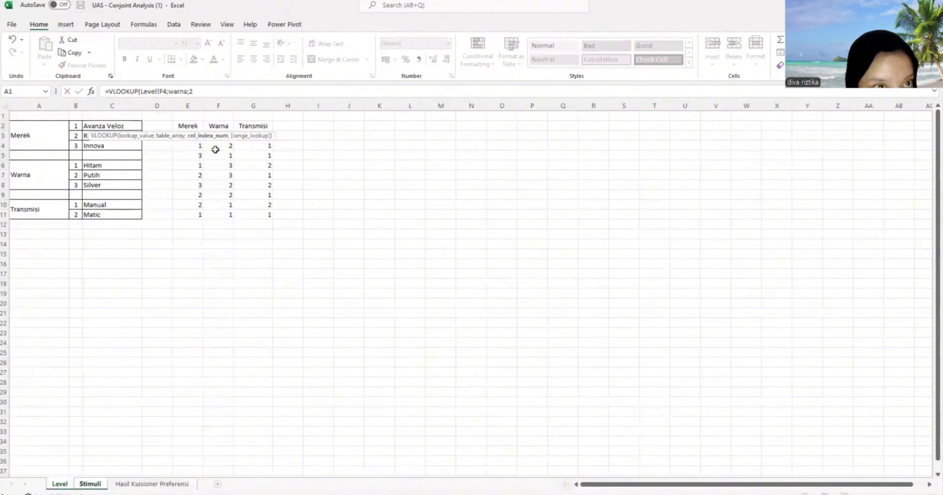
pyautogui.write('2;')
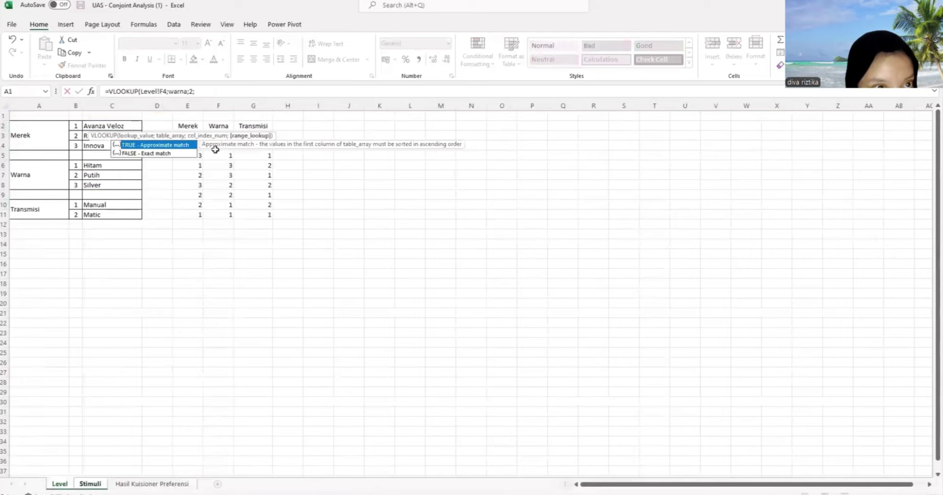
pyautogui.write('FAL')
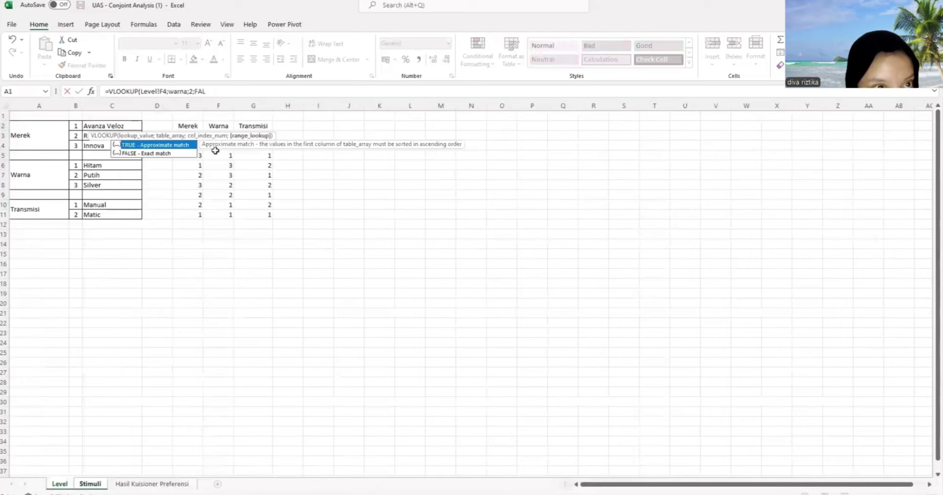
pyautogui.doubleClick(182, 153)
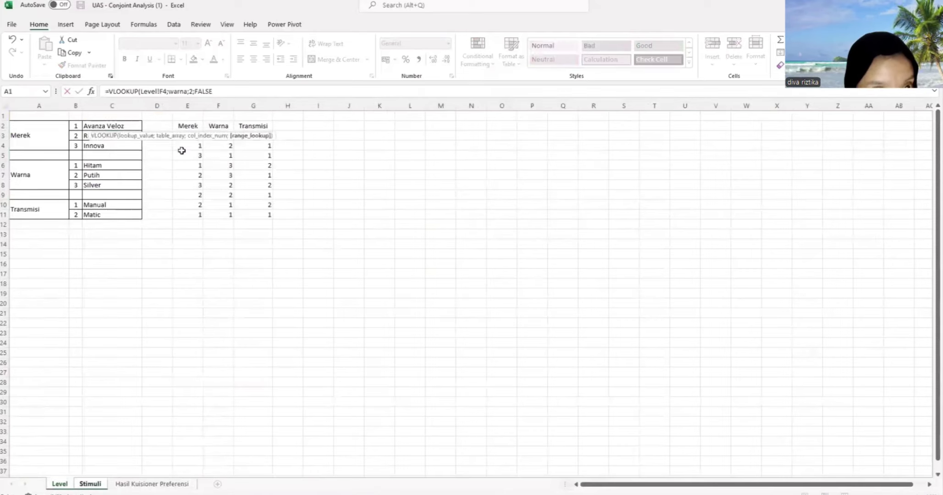
pyautogui.press('Return')
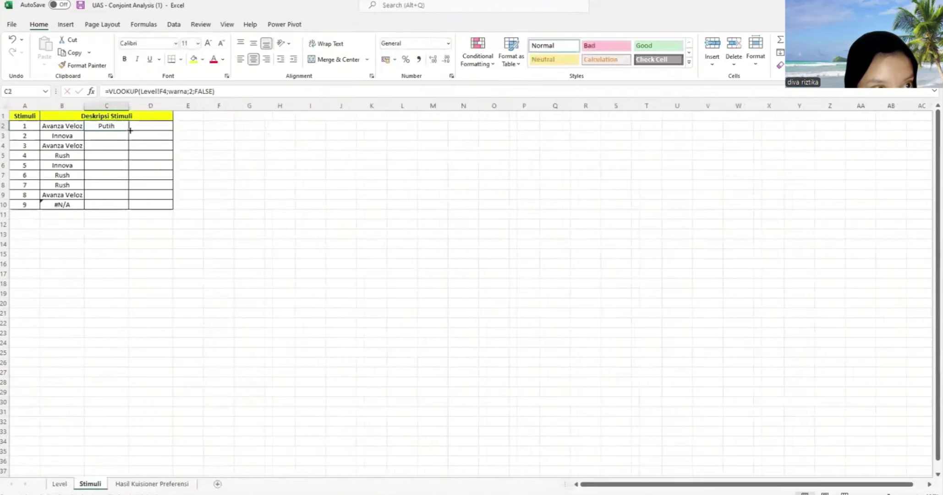
pyautogui.moveTo(129, 130); pyautogui.dragTo(137, 207)
# Start a VLOOKUP in cell D2 of the Stimuli sheet with Level!G4 as the lookup value
pyautogui.click(153, 128)
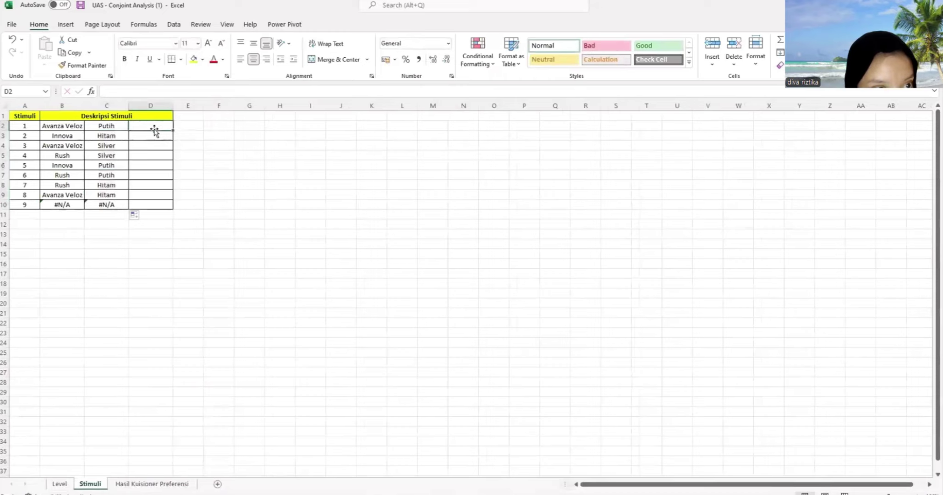
pyautogui.write('=')
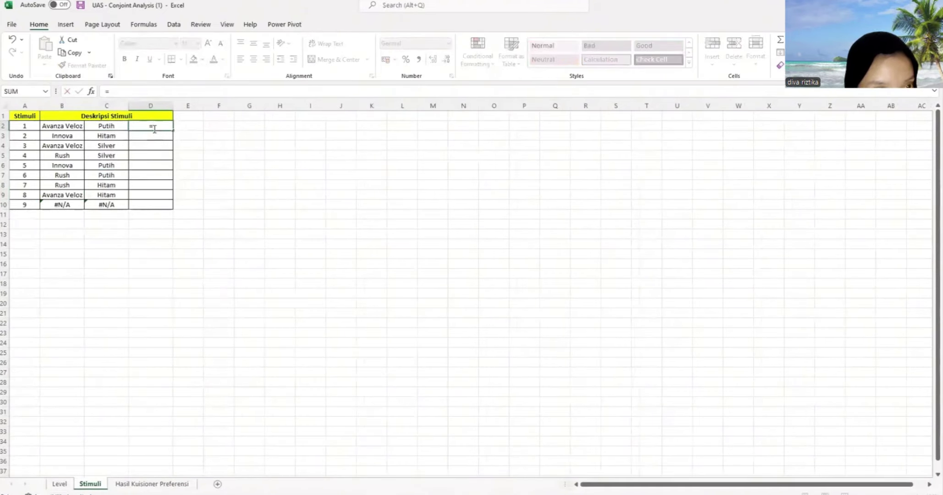
pyautogui.write('vl')
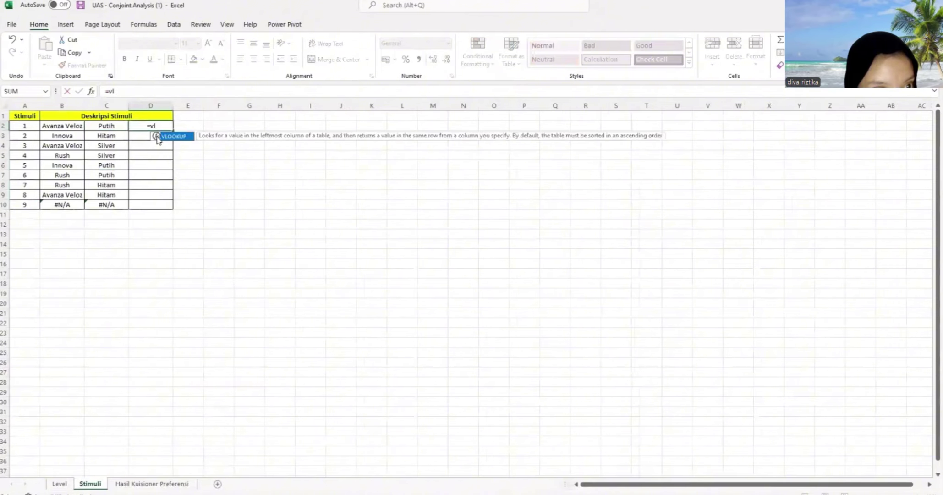
pyautogui.doubleClick(181, 137)
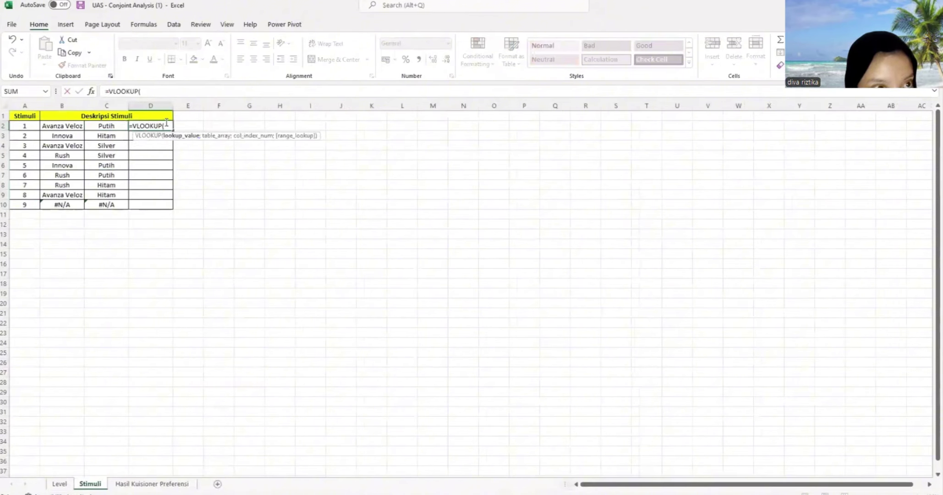
pyautogui.click(60, 483)
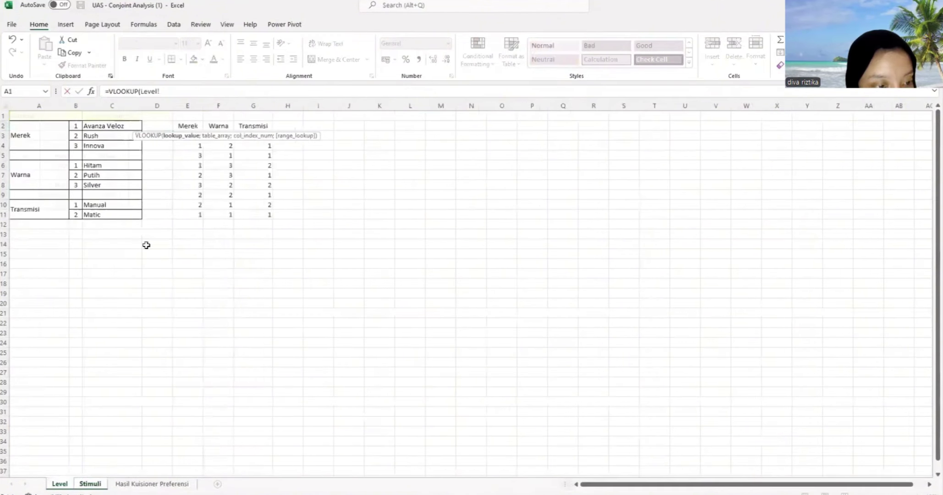
pyautogui.click(257, 146)
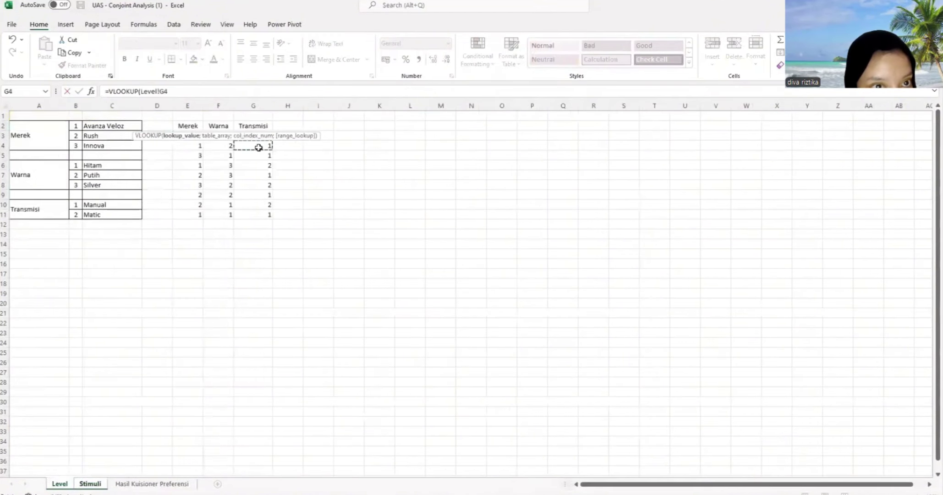
pyautogui.click(204, 94)
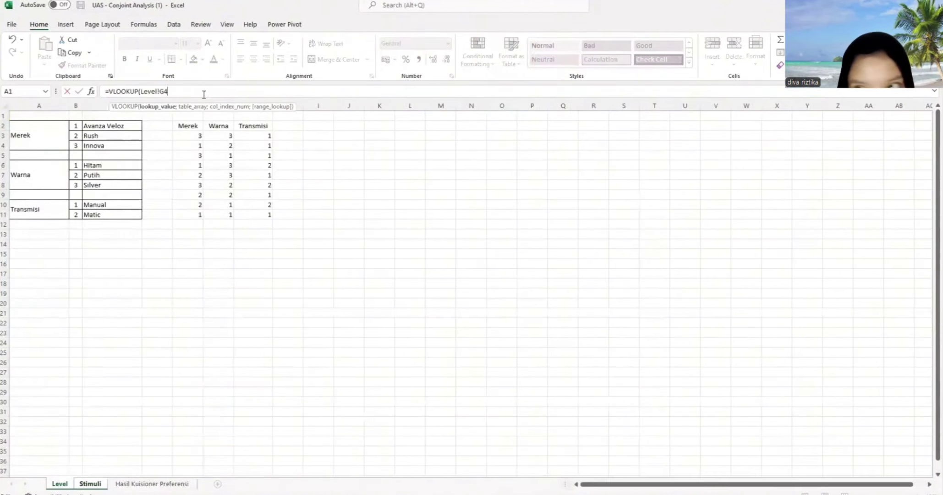
# Complete the D2 lookup with table transmisi, column index 2 and FALSE
pyautogui.write(';')
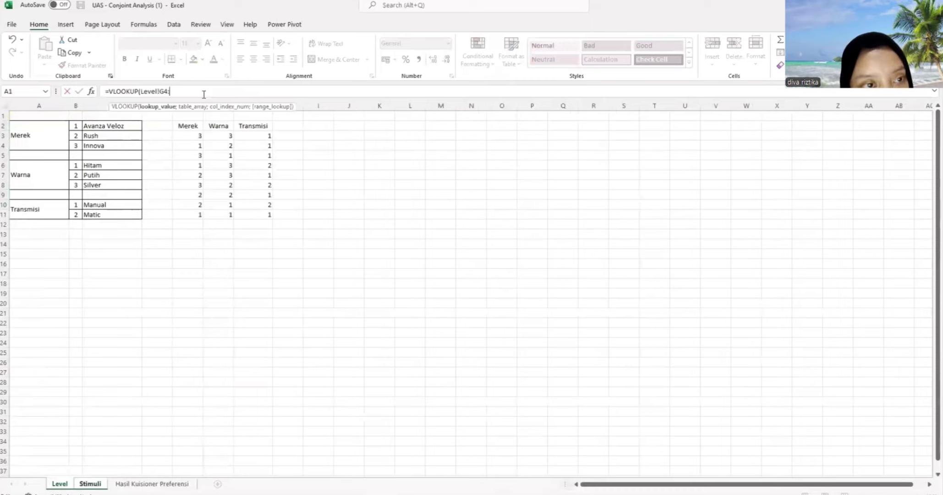
pyautogui.press('BackSpace')
pyautogui.write(';')
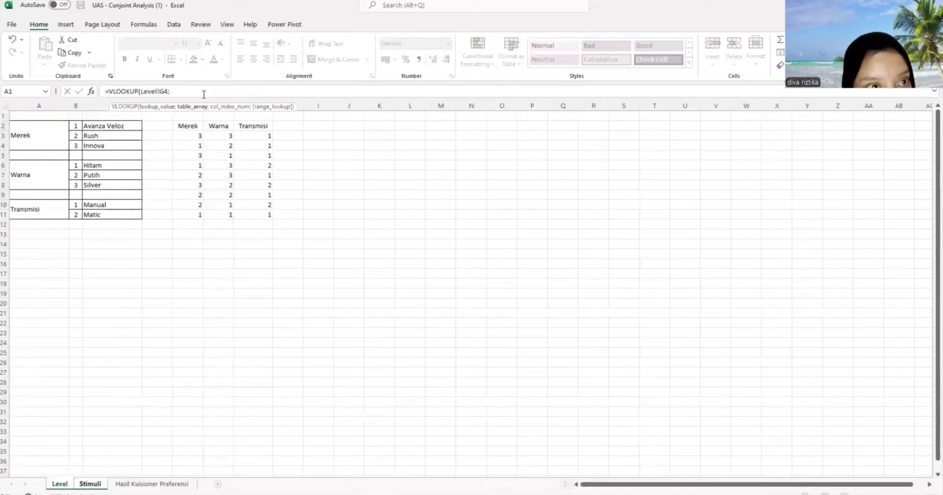
pyautogui.write('trans')
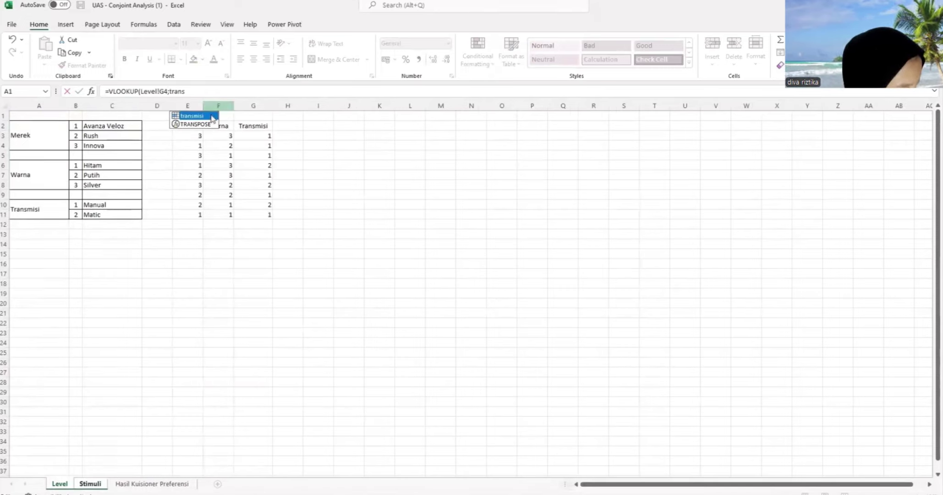
pyautogui.doubleClick(211, 116)
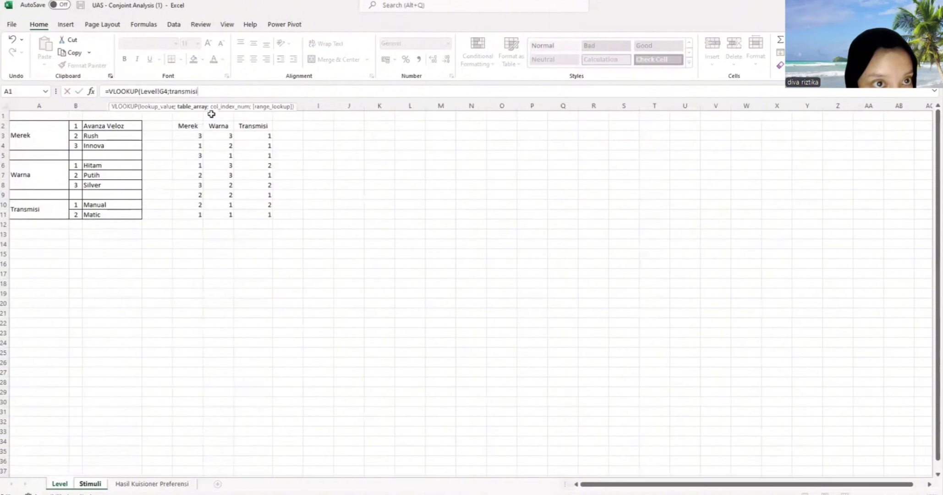
pyautogui.write(';2')
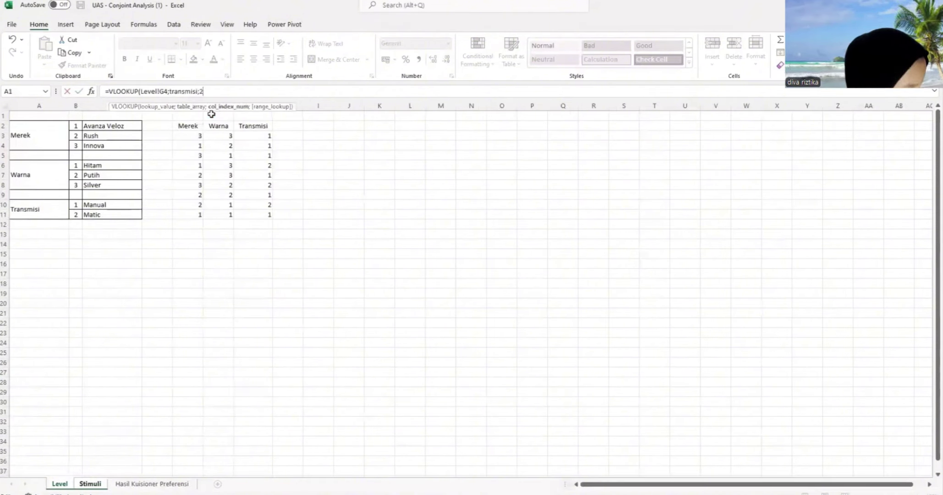
pyautogui.write(';')
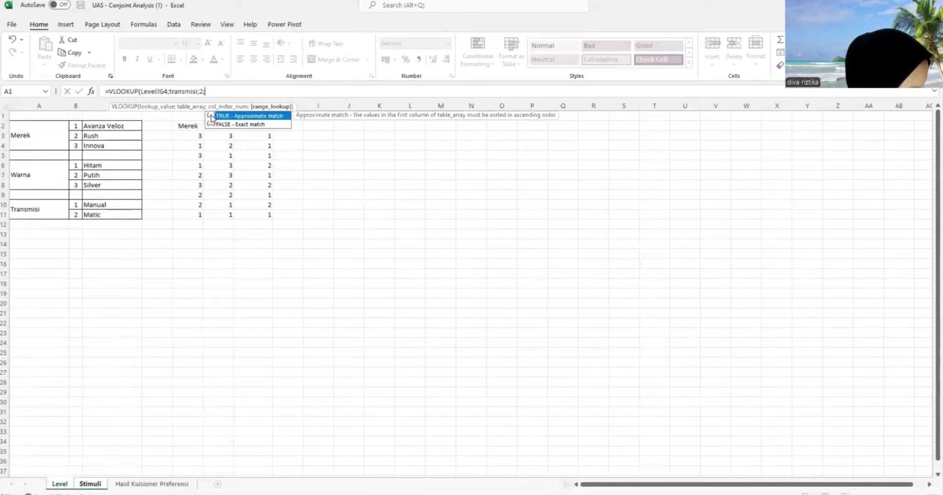
pyautogui.write('FAL')
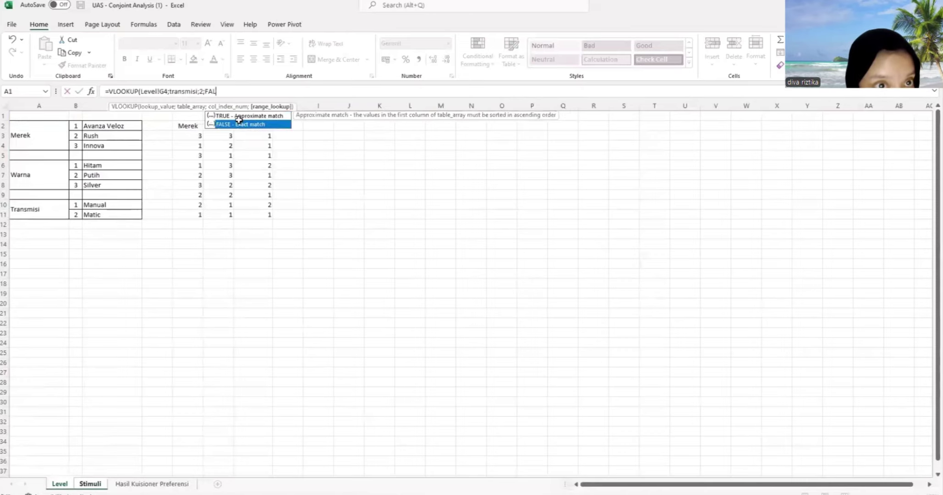
pyautogui.press('Tab')
pyautogui.write(')')
pyautogui.press('Return')
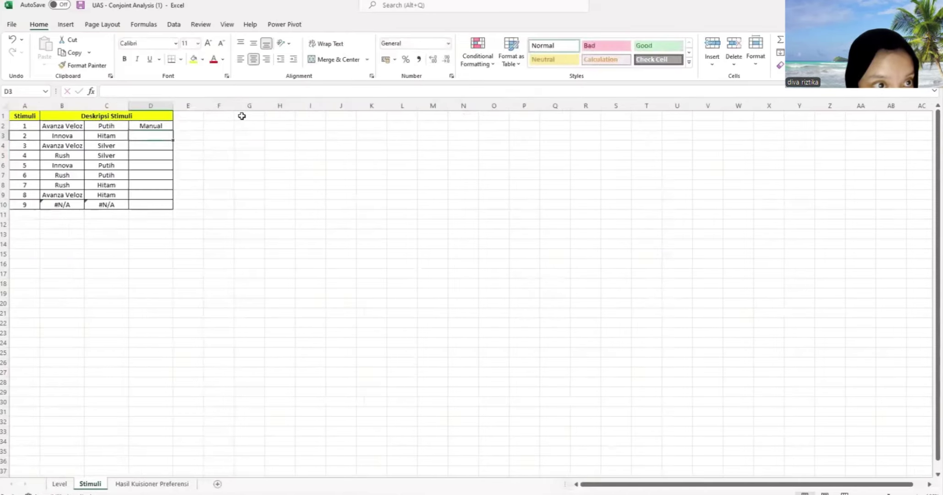
# Fill the transmission lookup formula from D2 down to D10
pyautogui.click(165, 127)
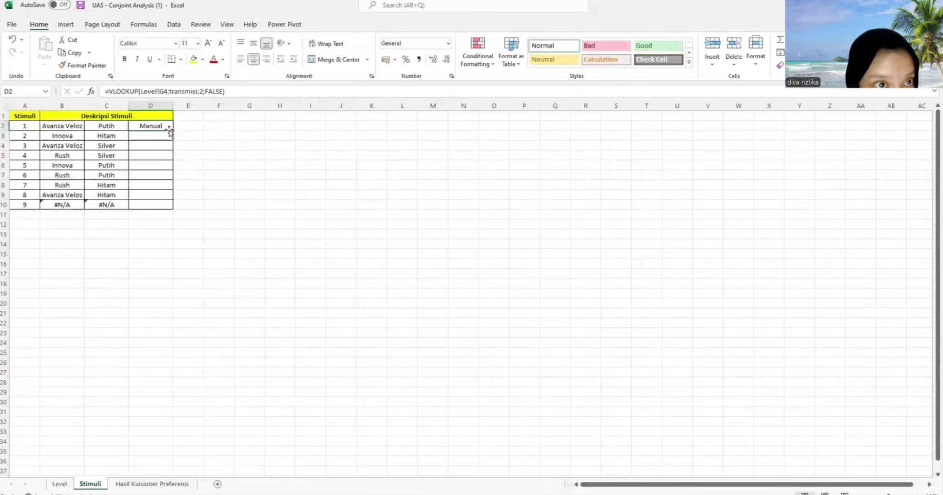
pyautogui.doubleClick(175, 136)
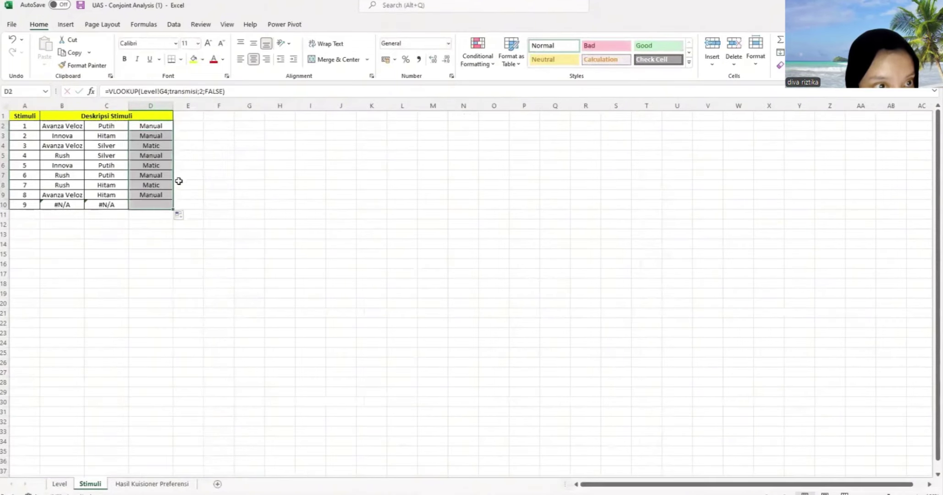
pyautogui.click(201, 184)
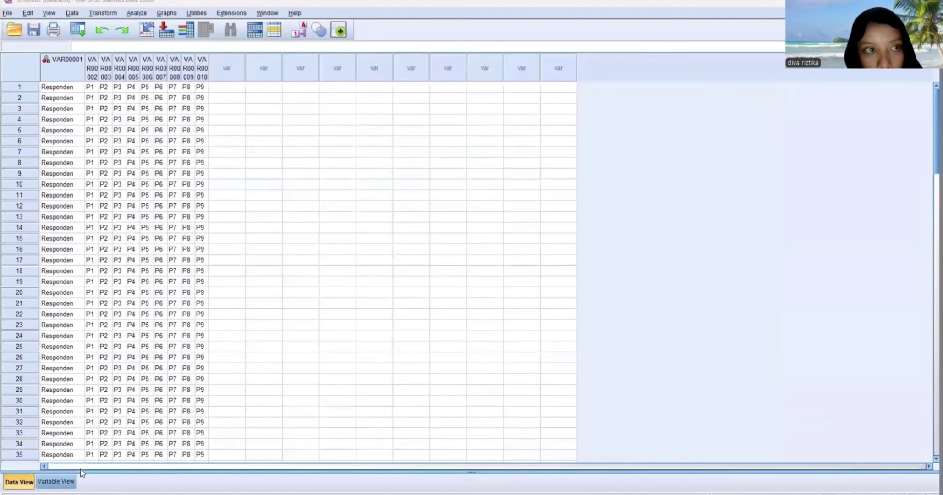
# In the SPSS questionnaire dataset, rename the first variable, VAR00001, as Responden
pyautogui.click(56, 481)
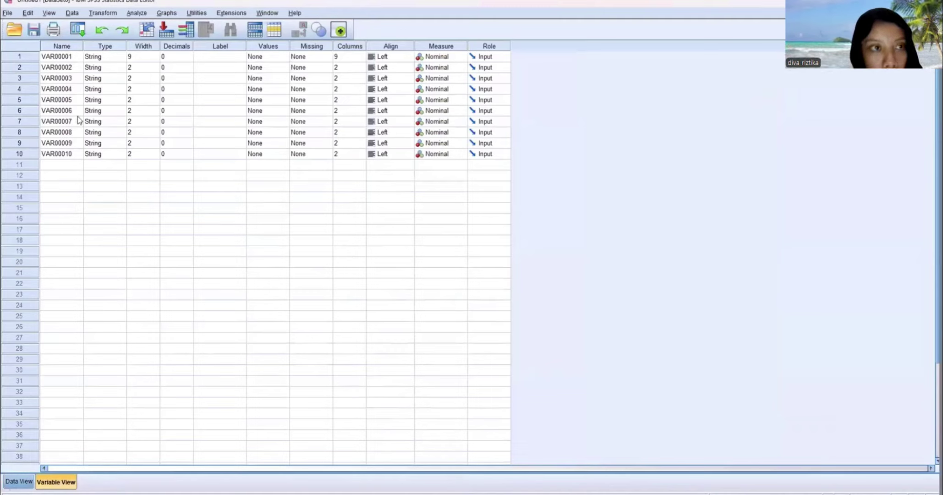
pyautogui.click(68, 56)
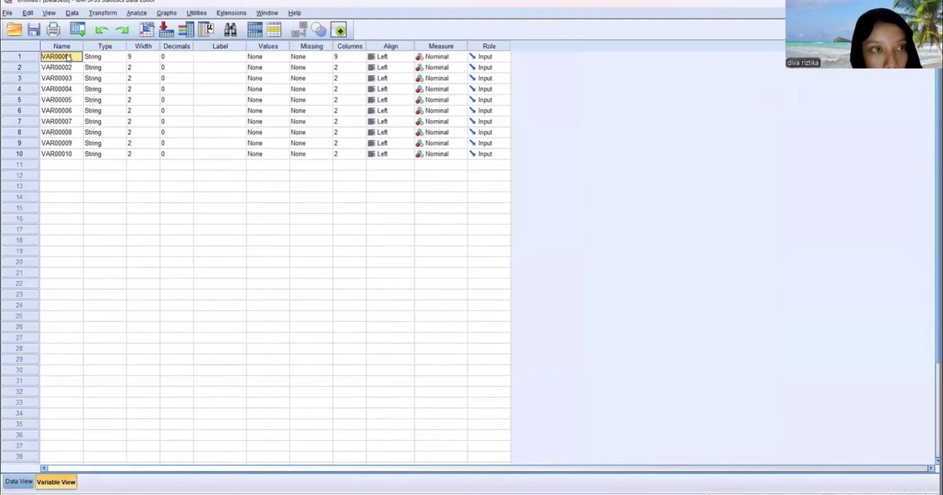
pyautogui.write('R')
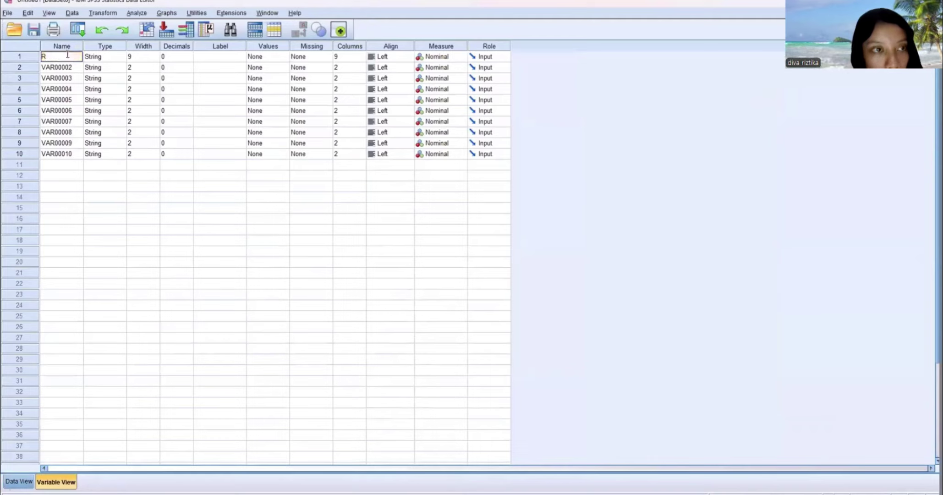
pyautogui.write('E')
pyautogui.press('BackSpace')
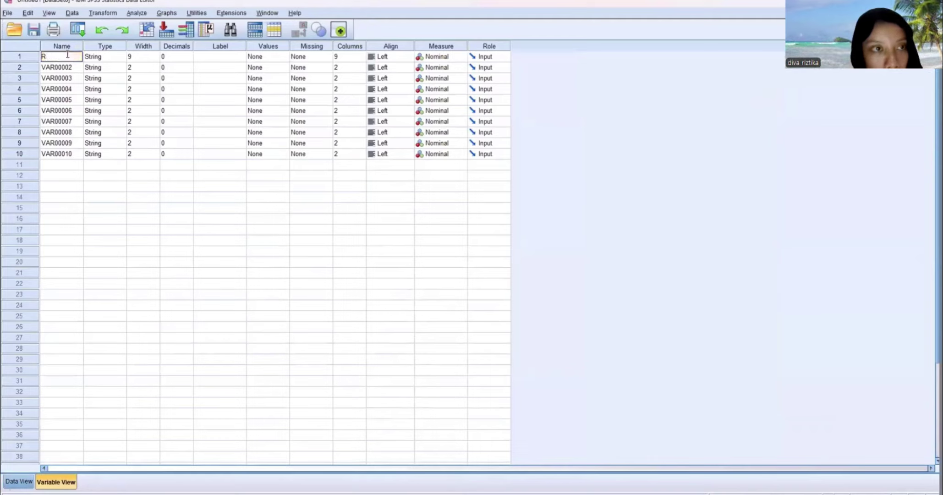
pyautogui.write('esponden')
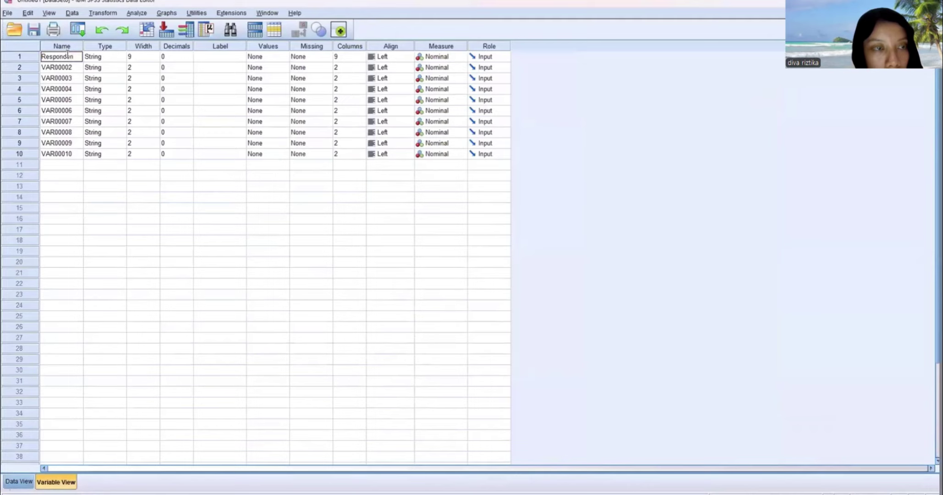
# Rename variables VAR00002 to VAR00006 as P1, P2, P3, P4 and P5
pyautogui.click(75, 68)
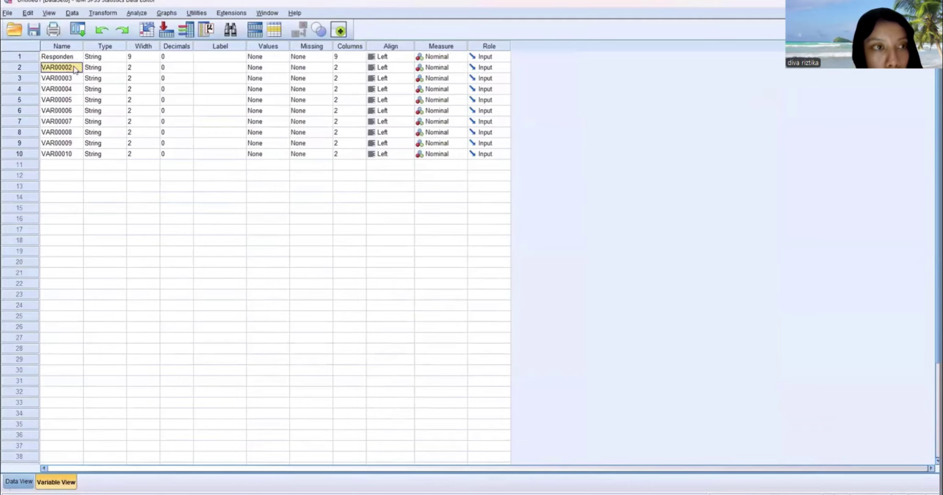
pyautogui.write('c')
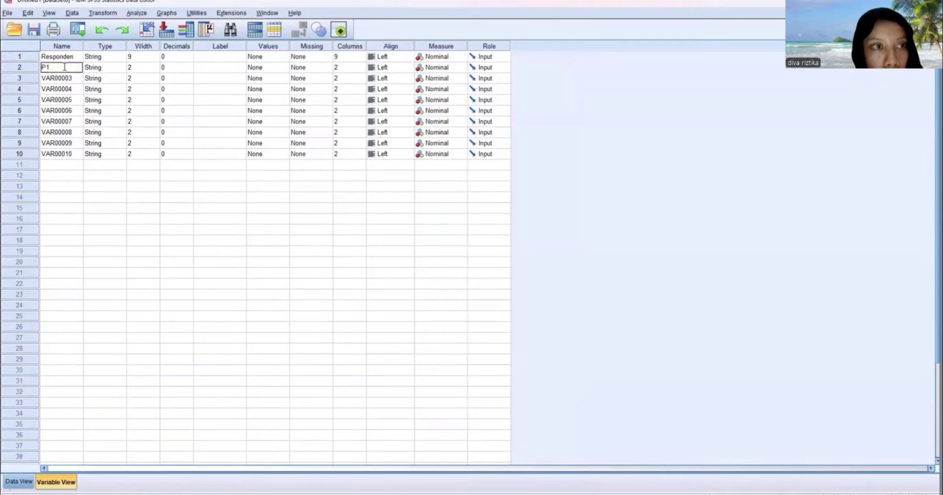
pyautogui.press('Return')
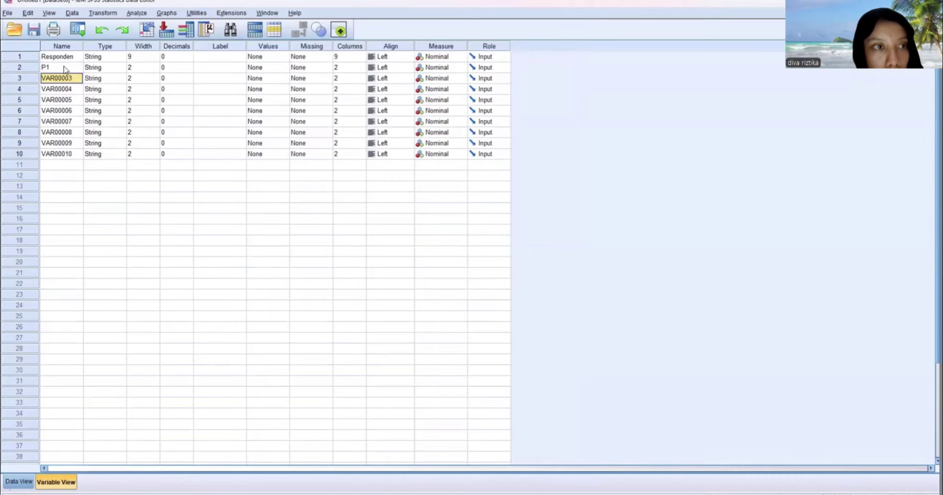
pyautogui.write('P2')
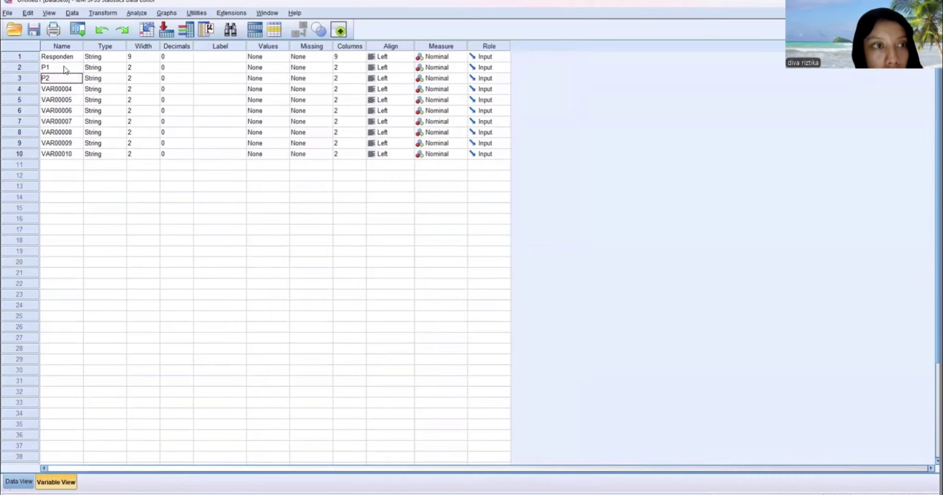
pyautogui.press('Return')
pyautogui.write('P3')
pyautogui.press('Return')
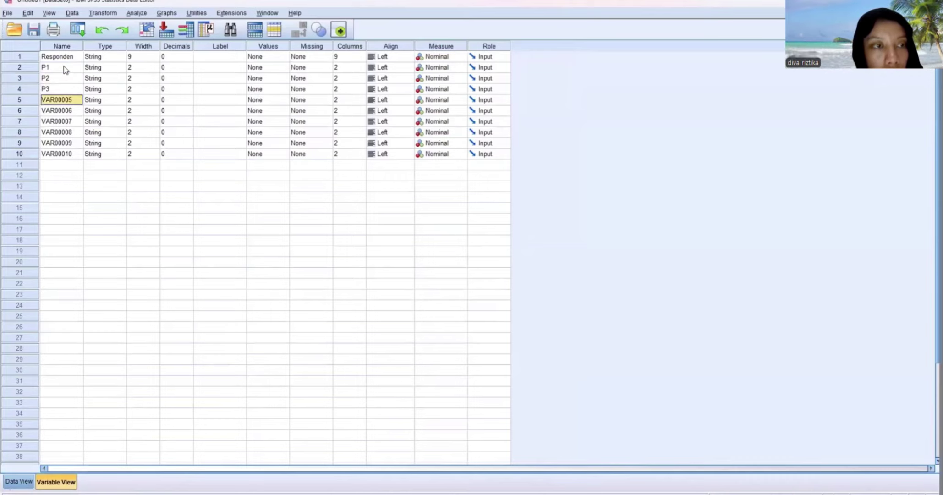
pyautogui.write('P4')
pyautogui.press('Return')
pyautogui.write('P5')
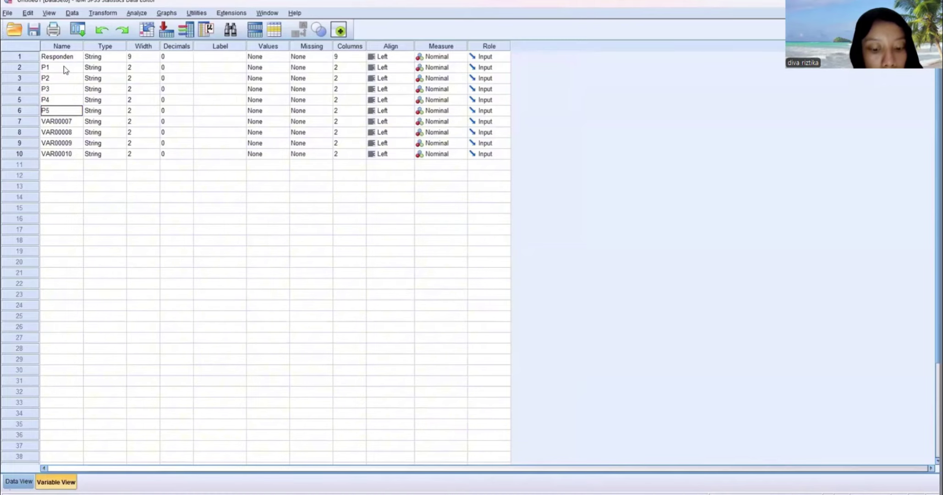
pyautogui.press('Return')
# Rename variables VAR00007 to VAR00010 as P6, P7, P8 and P9, and check the column names in the data
pyautogui.write('P6')
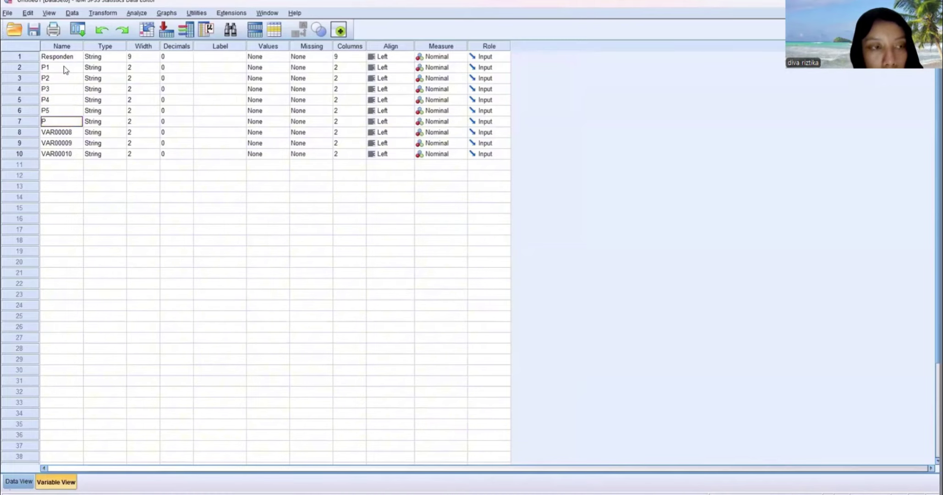
pyautogui.press('Return')
pyautogui.write('P7')
pyautogui.press('Return')
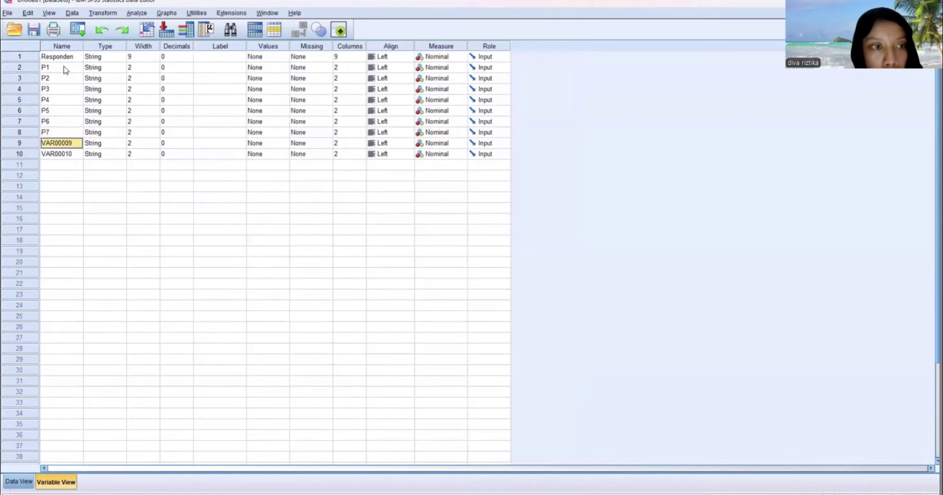
pyautogui.write('P8')
pyautogui.press('Return')
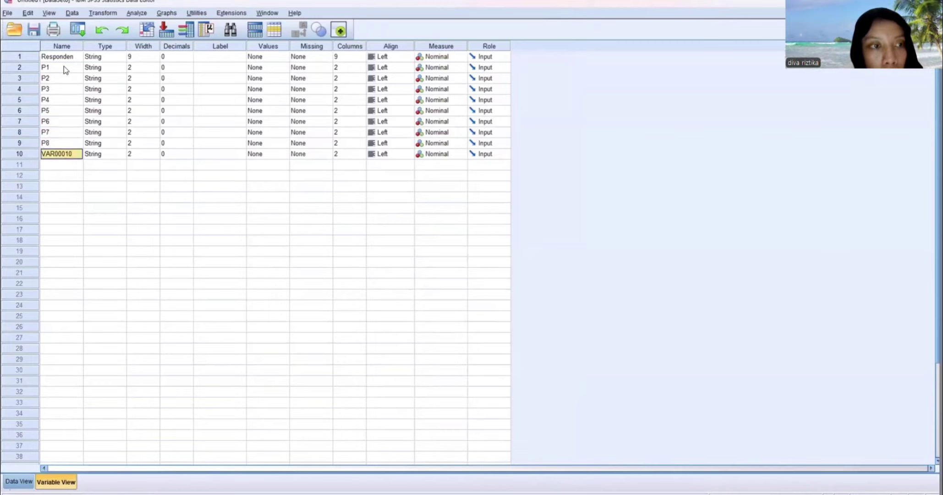
pyautogui.write('P9')
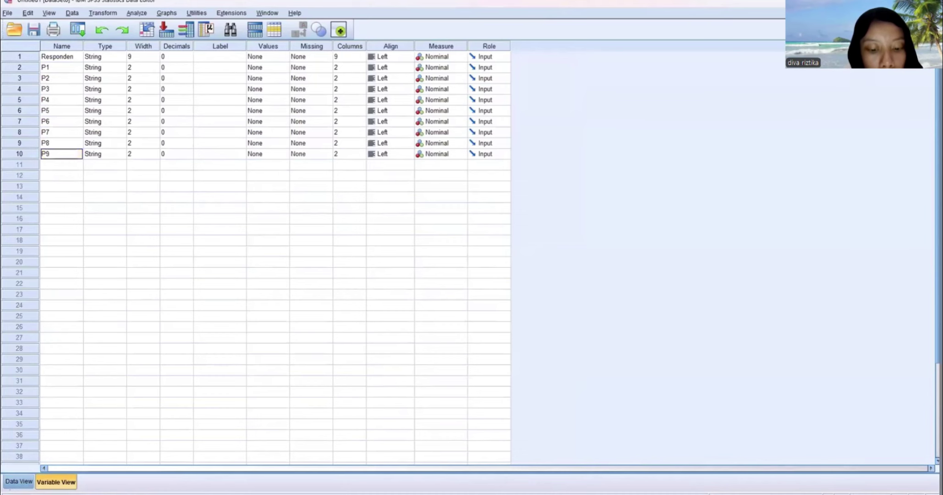
pyautogui.click(19, 481)
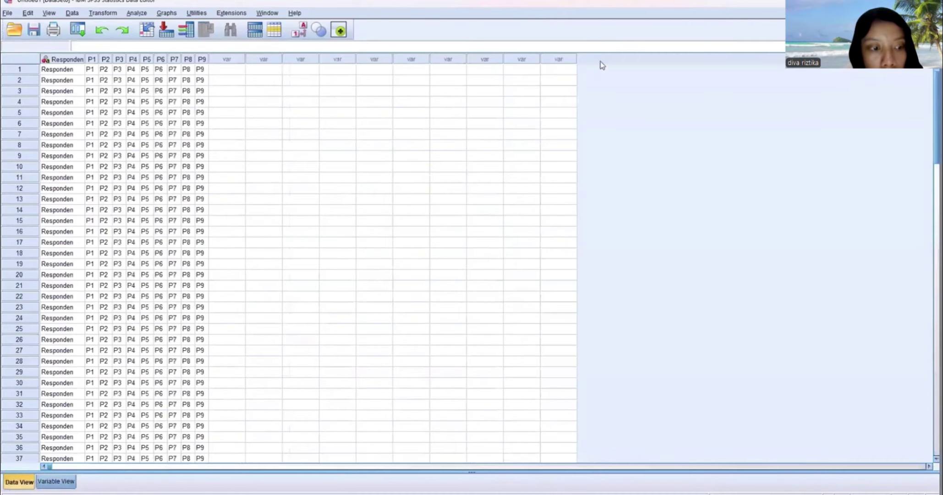
pyautogui.hotkey('ctrl', 't')
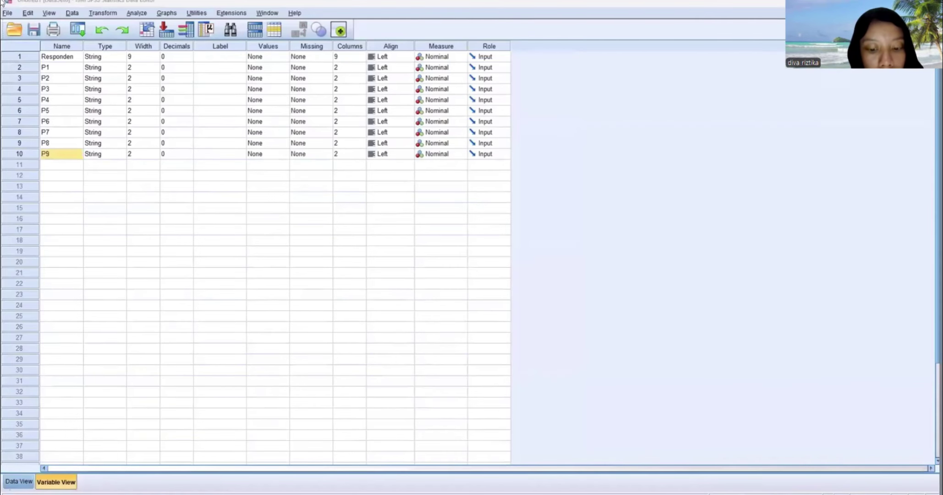
# Save the questionnaire dataset as Preferensi_konsumen in SPSS Statistics format in the Conjoint_analysis folder, replacing the existing file
pyautogui.click(7, 13)
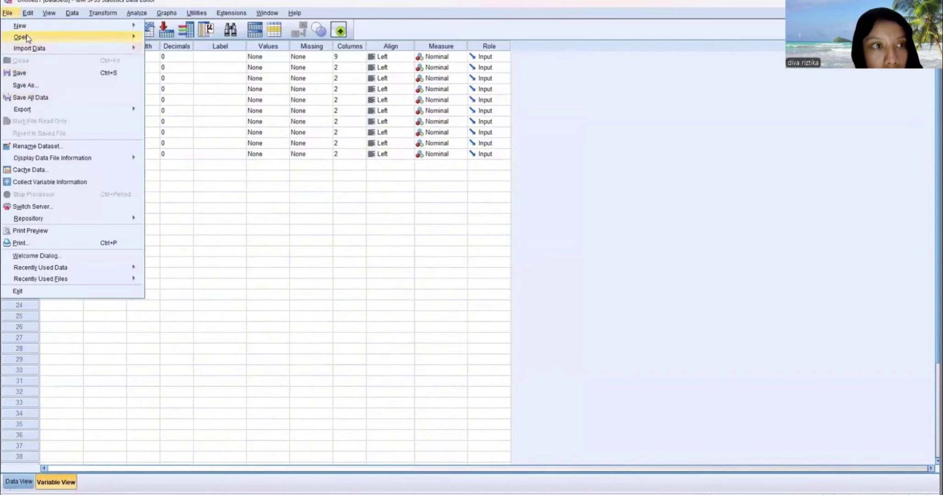
pyautogui.click(52, 85)
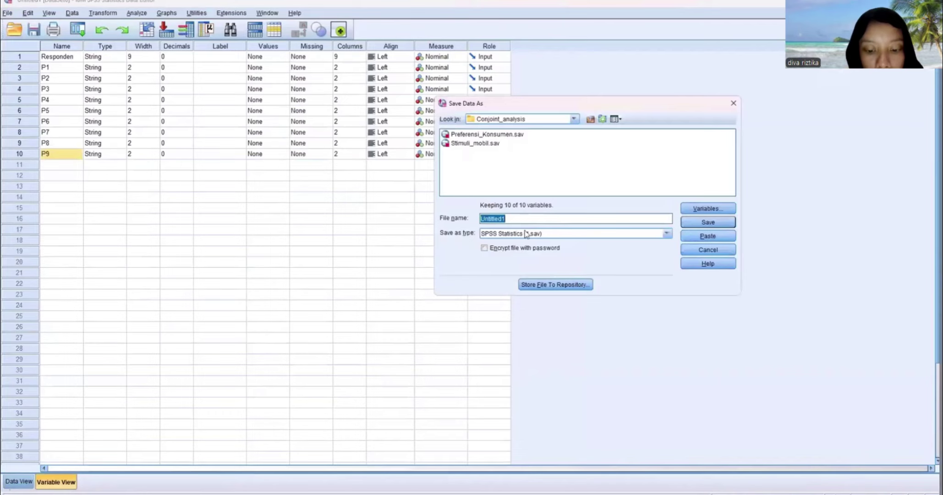
pyautogui.moveTo(515, 219); pyautogui.dragTo(477, 218)
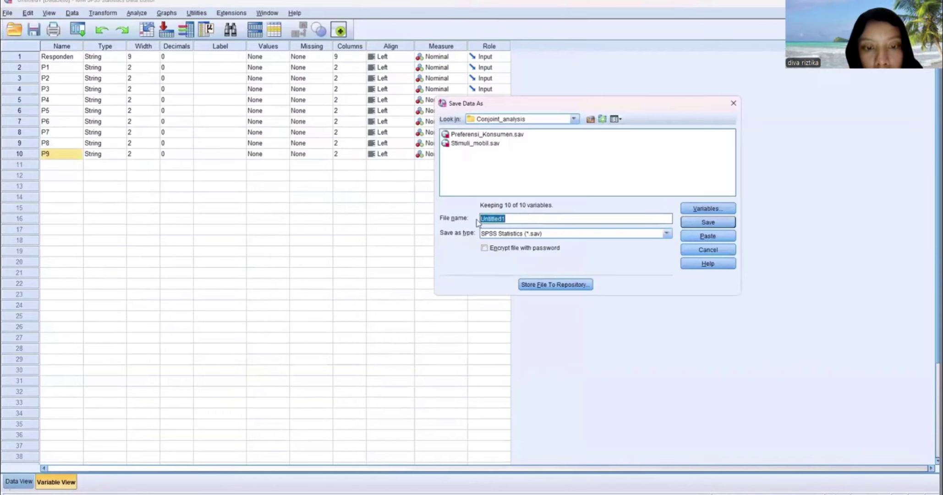
pyautogui.press('BackSpace')
pyautogui.write('P')
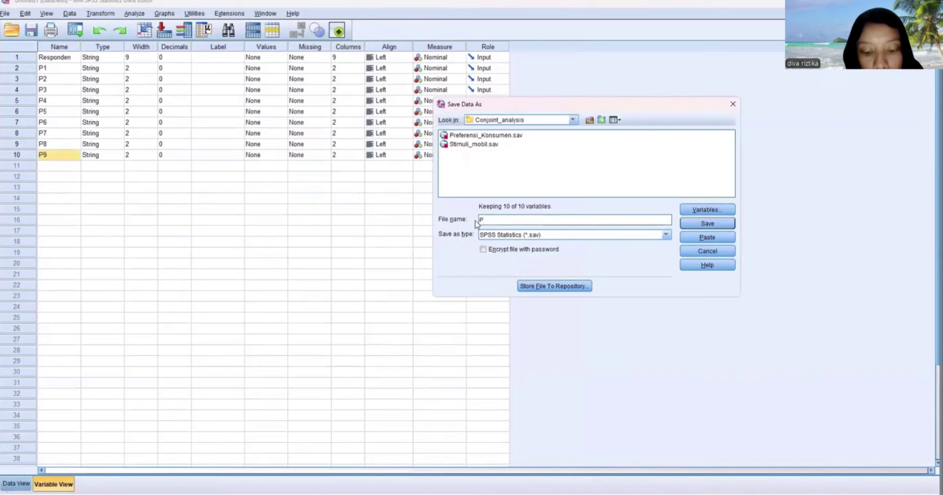
pyautogui.write('re')
pyautogui.press('BackSpace')
pyautogui.press('BackSpace')
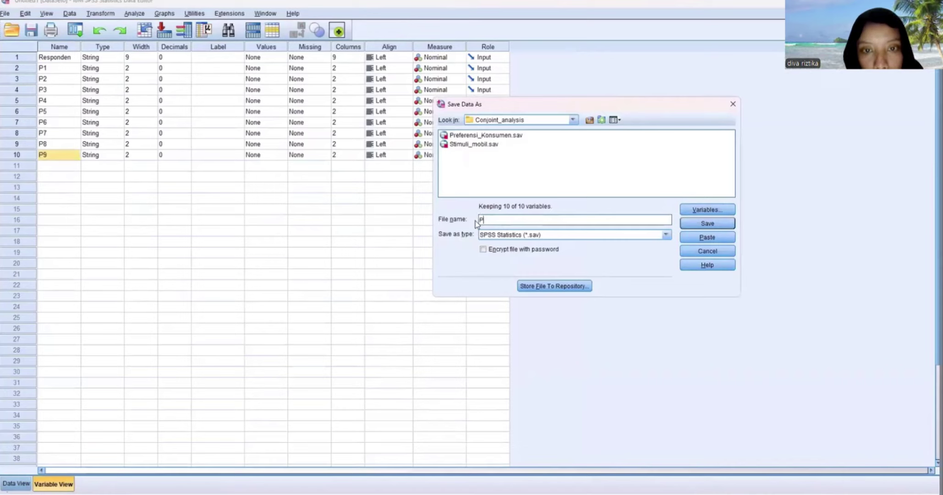
pyautogui.write('refe')
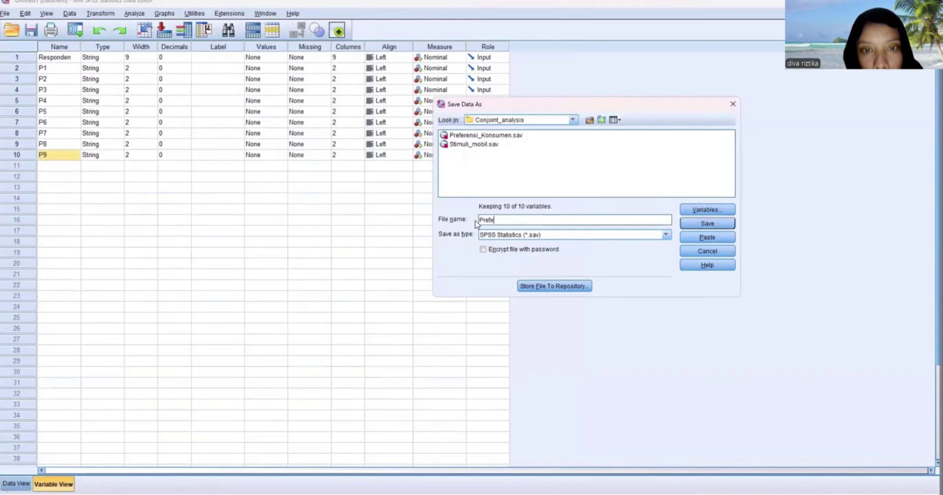
pyautogui.write('rensi')
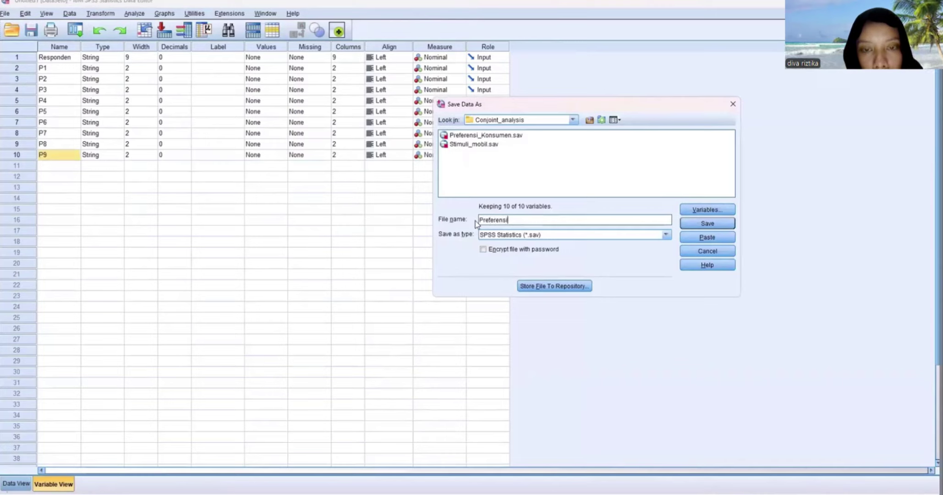
pyautogui.write('_')
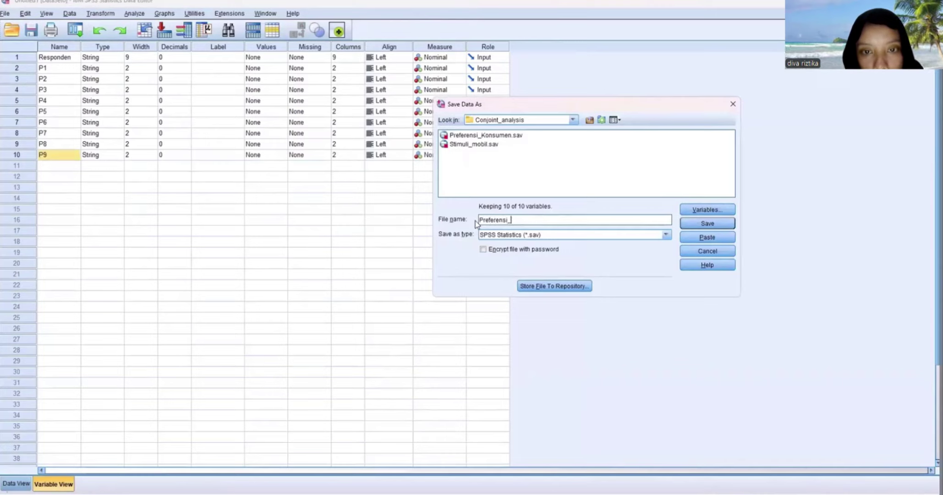
pyautogui.write('konsumen')
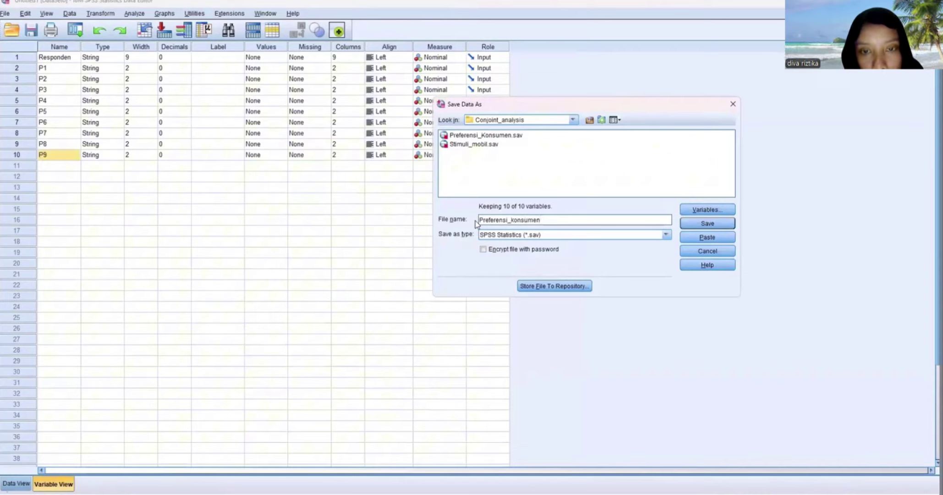
pyautogui.click(709, 224)
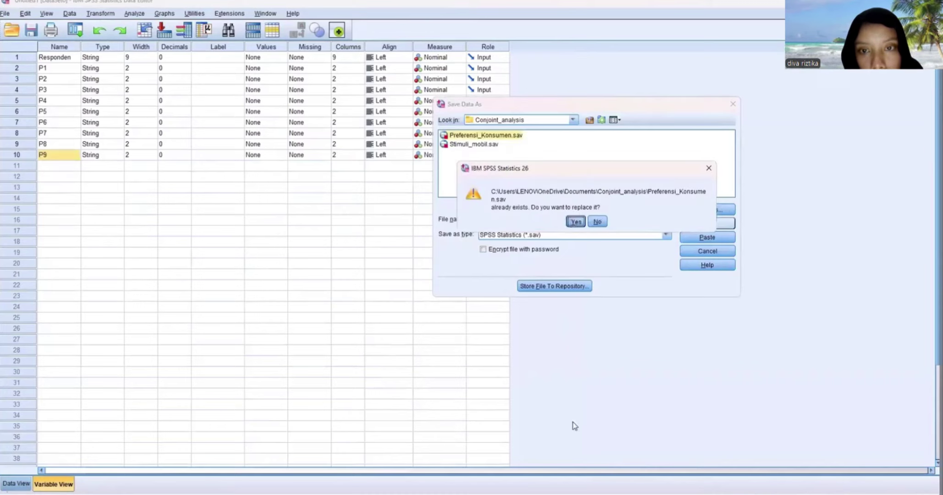
pyautogui.press('Return')
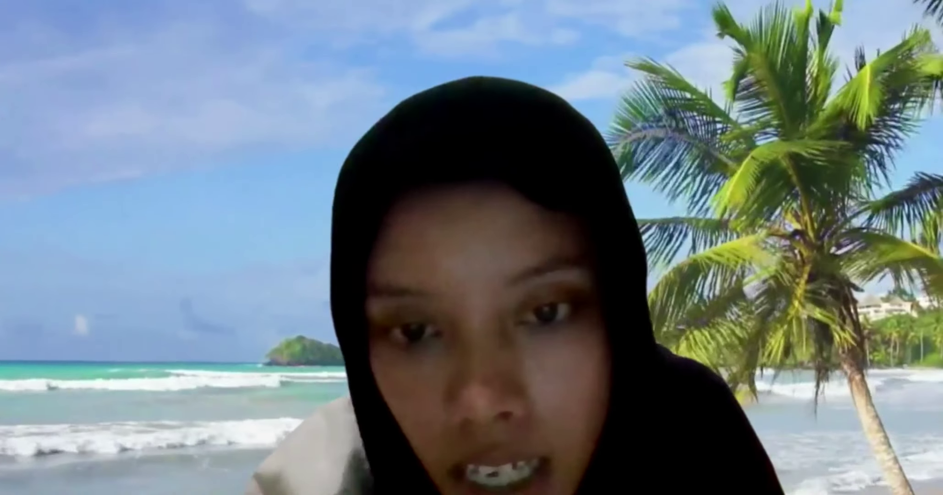